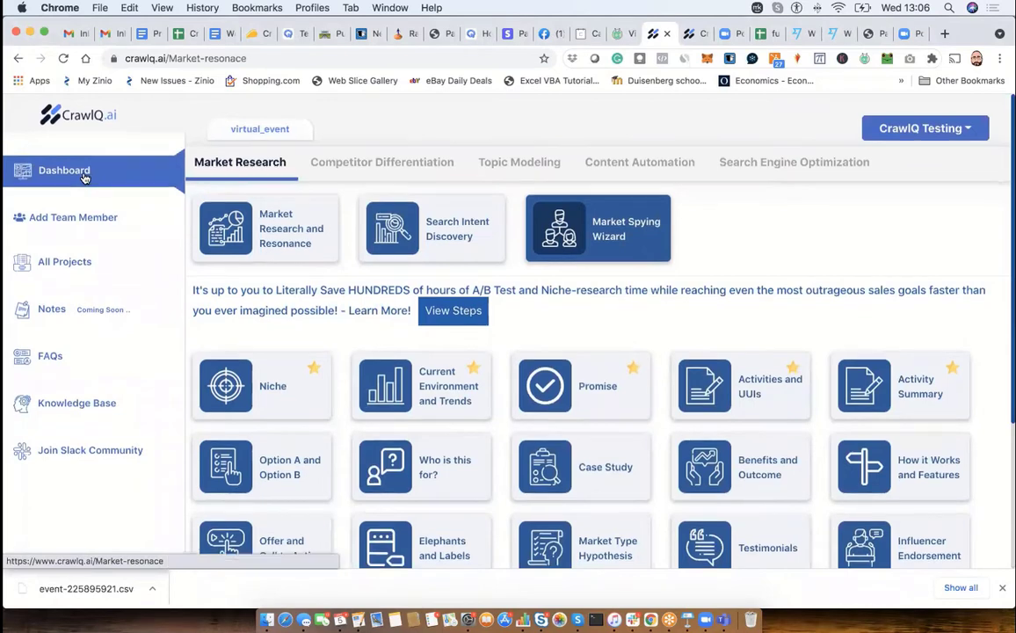
- Open the list of all projects, look over the workspace name and domain fields, and open the virtual_event workspace
click(63, 261)
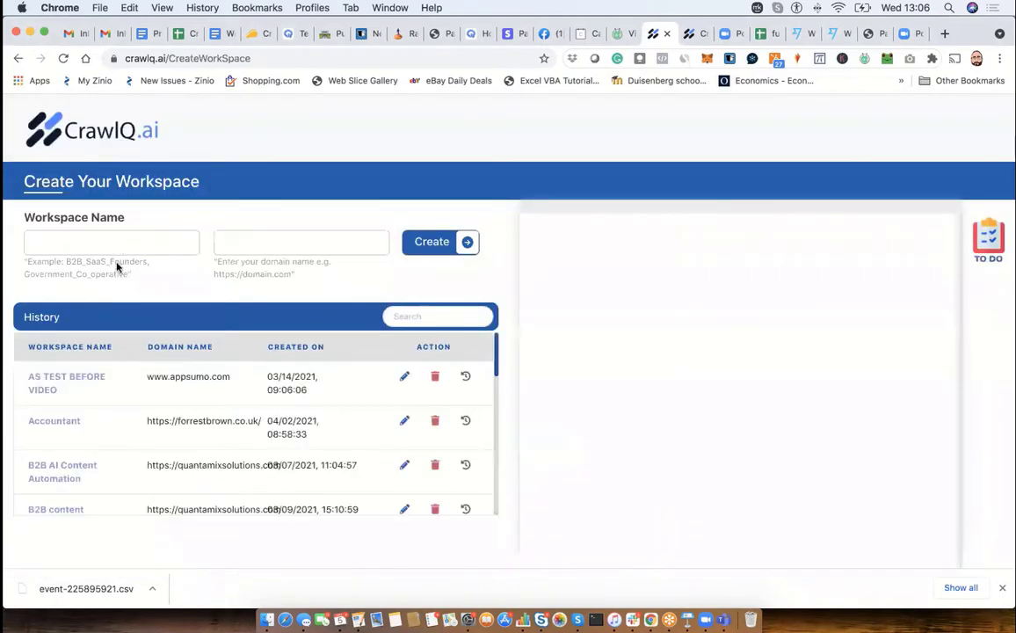
scroll(86, 390, down, 1)
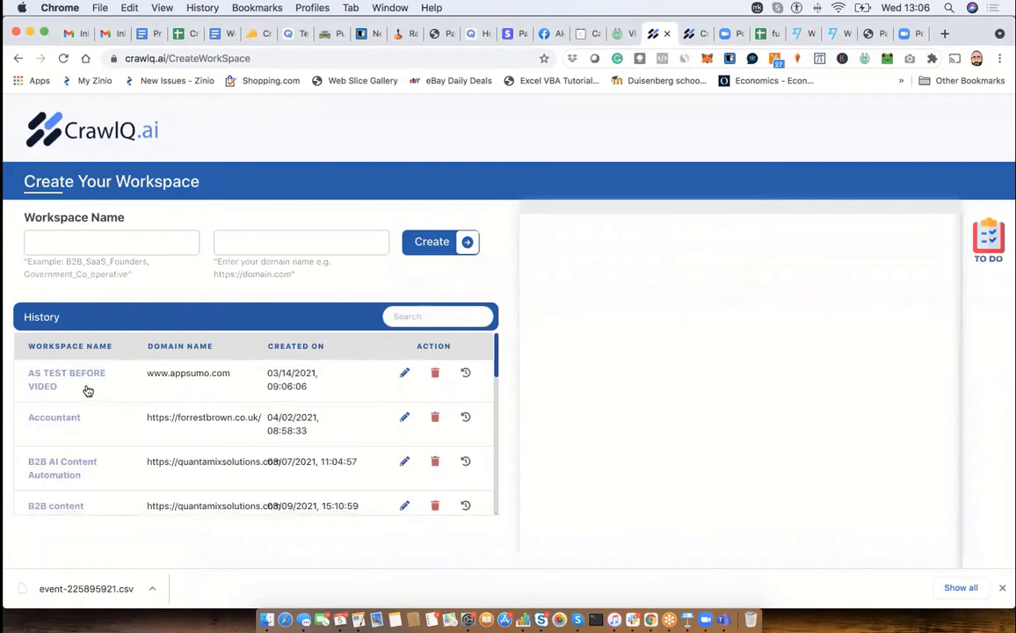
click(75, 242)
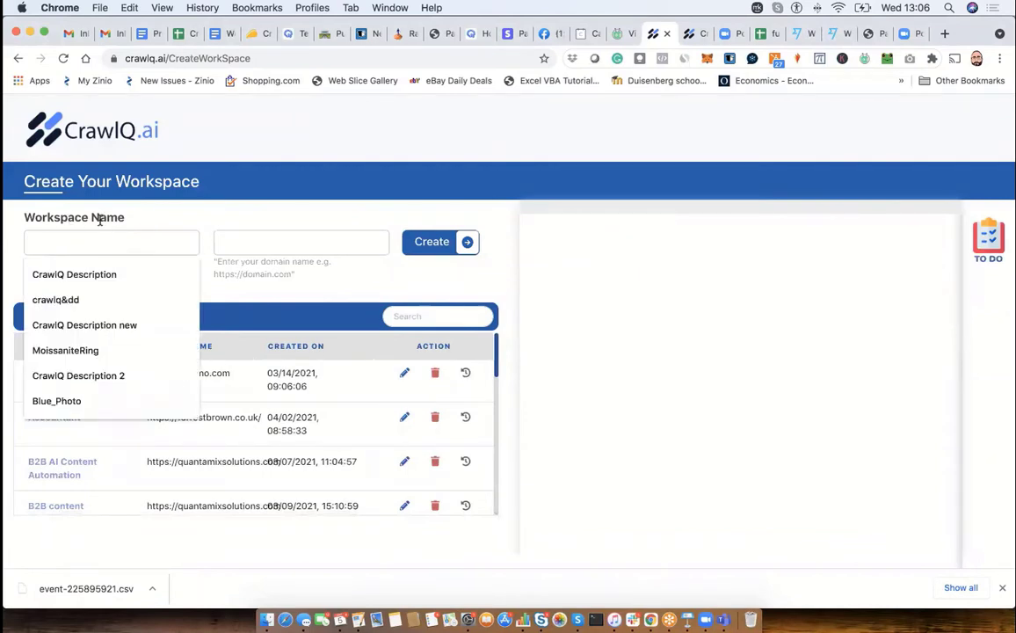
click(236, 246)
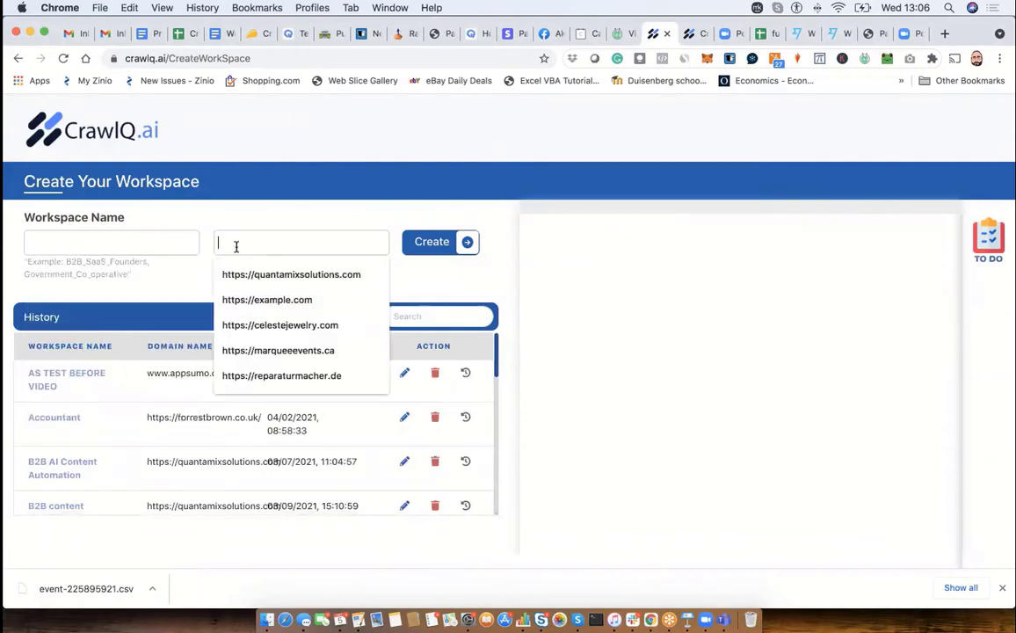
scroll(69, 417, down, 15)
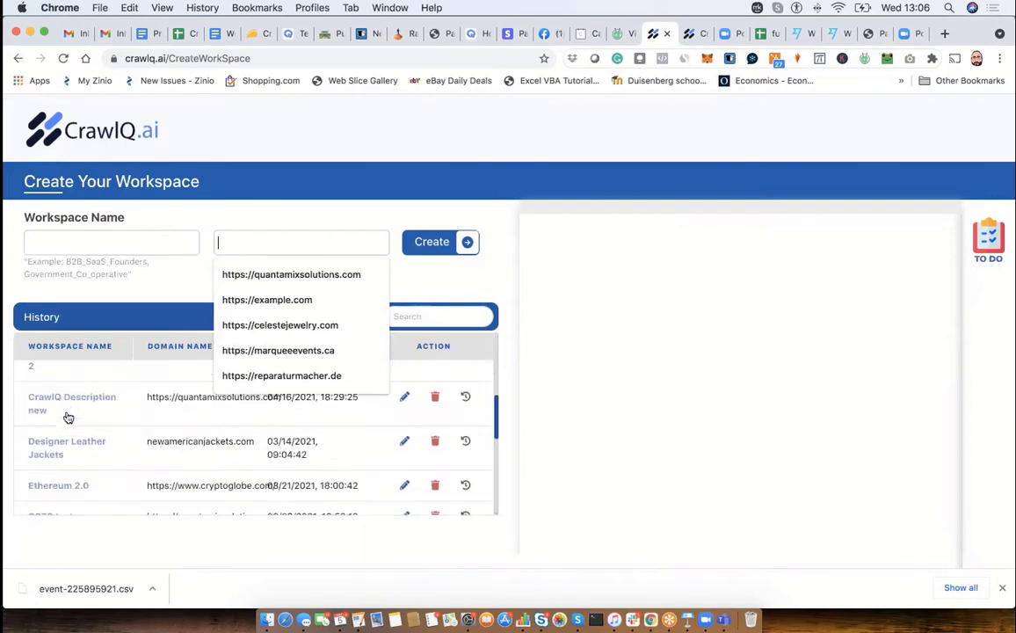
scroll(50, 491, down, 2)
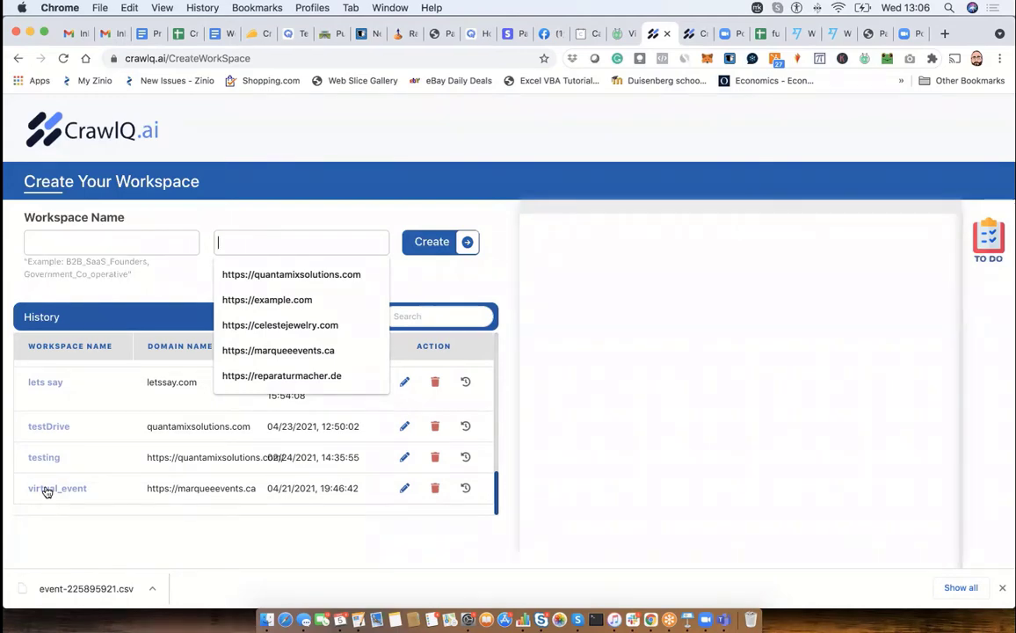
click(47, 490)
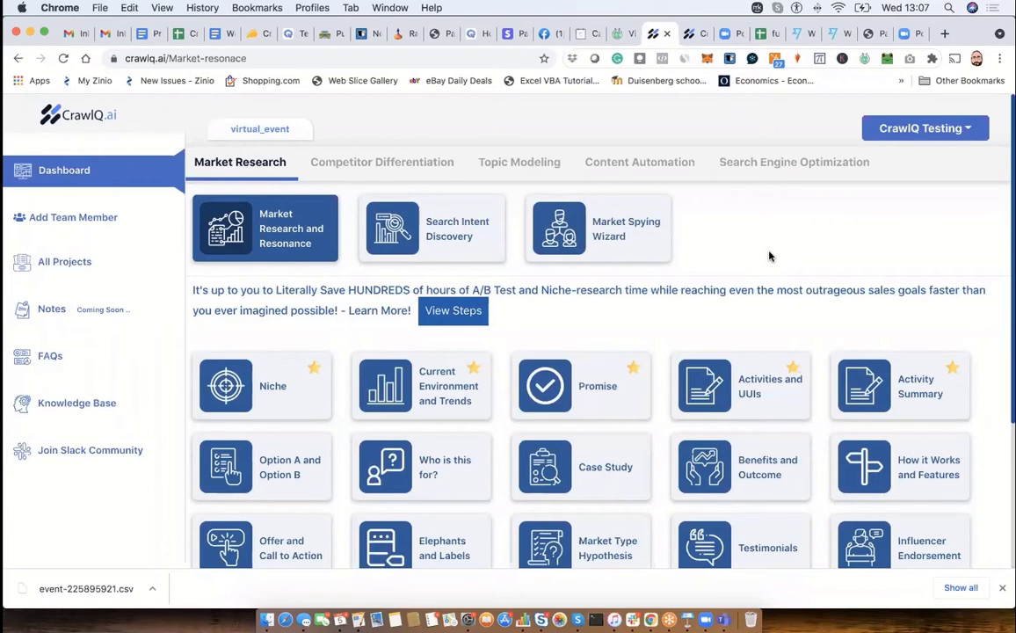
- Return to the list of all projects, browse the workspace history to its end, and reopen virtual_event
click(46, 256)
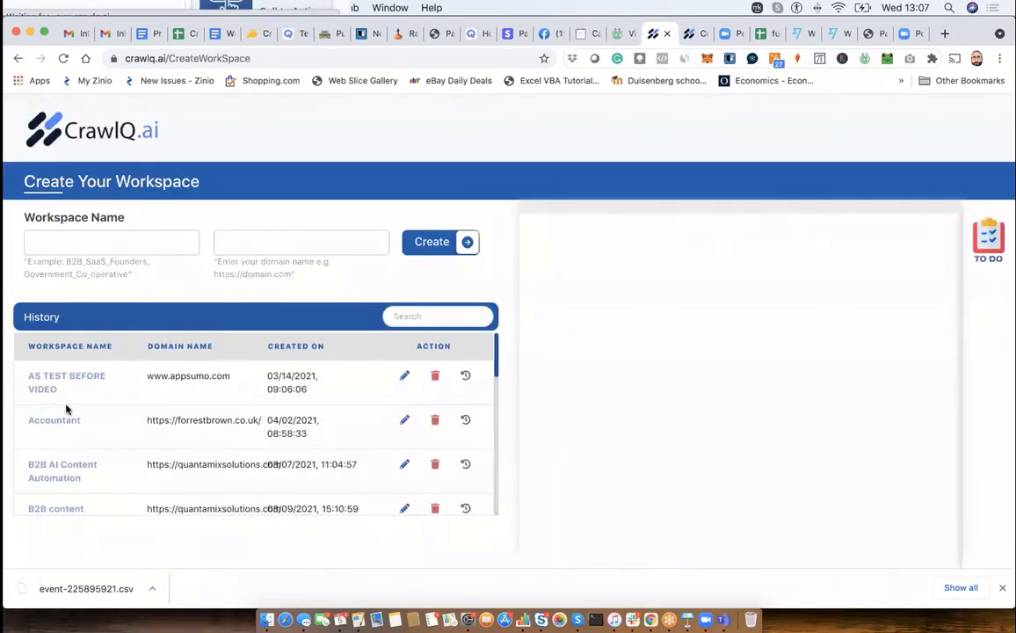
scroll(66, 408, down, 2)
scroll(67, 408, up, 2)
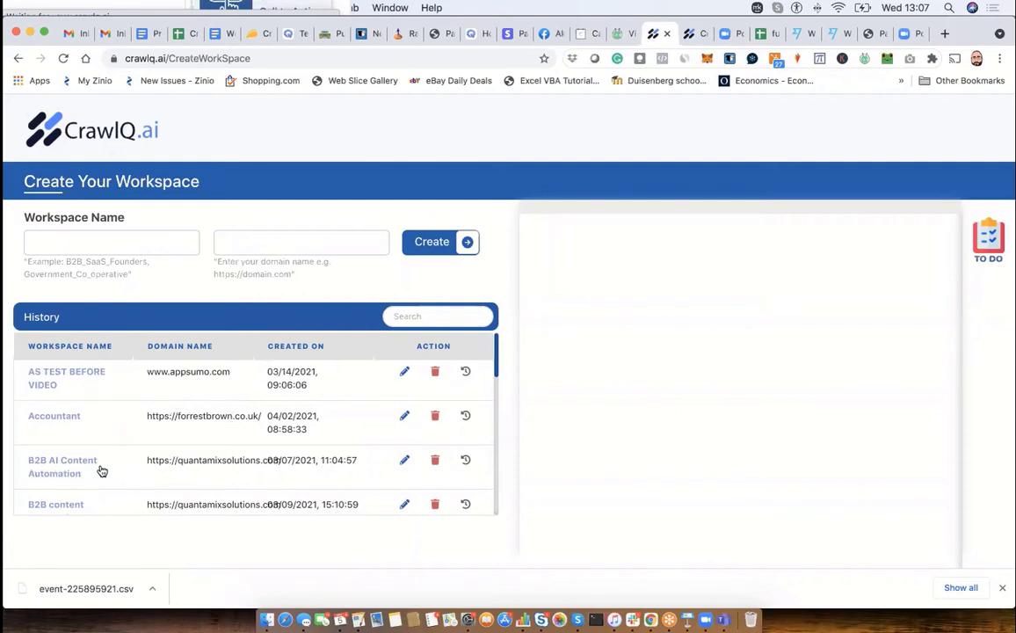
scroll(202, 463, down, 3)
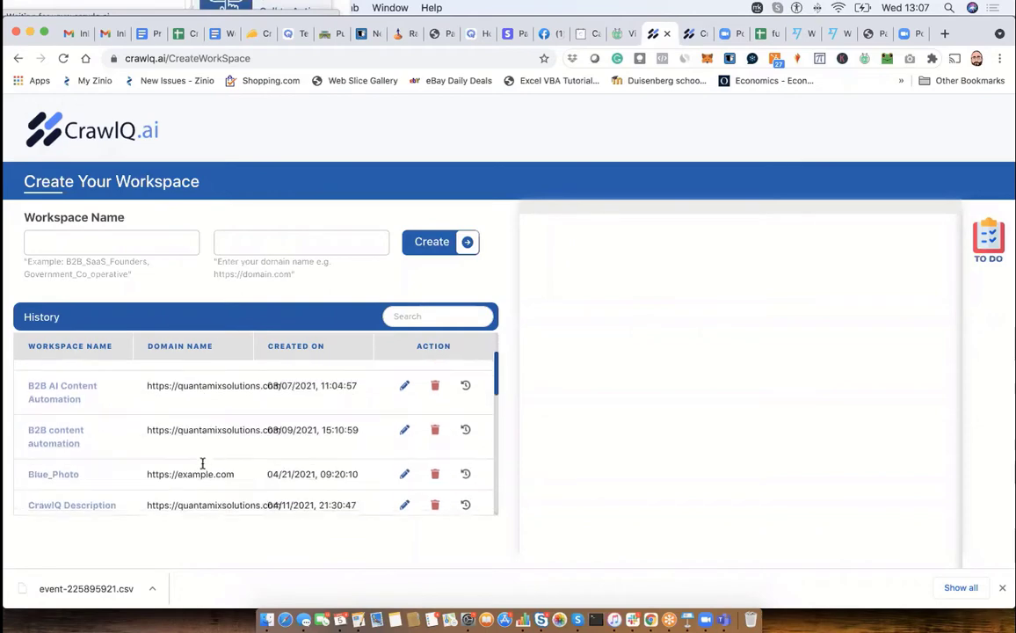
scroll(202, 463, down, 5)
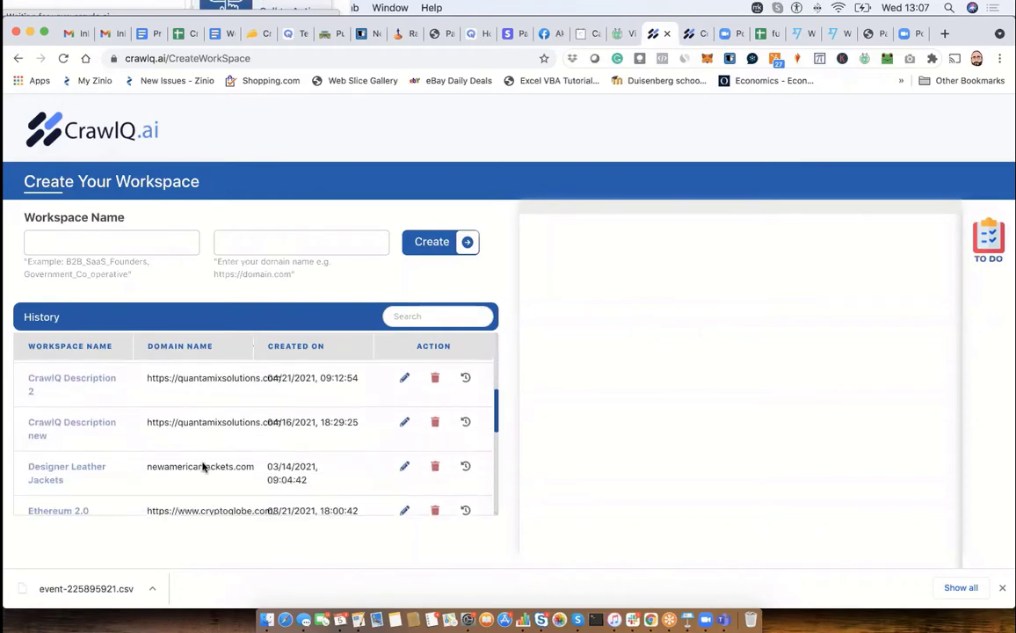
scroll(202, 466, down, 2)
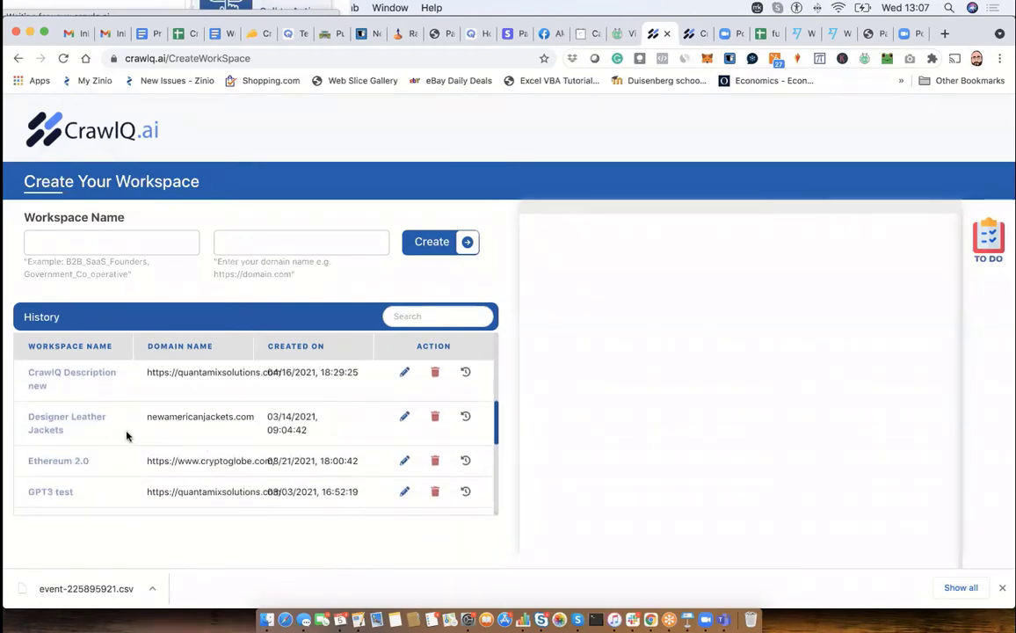
scroll(126, 435, down, 3)
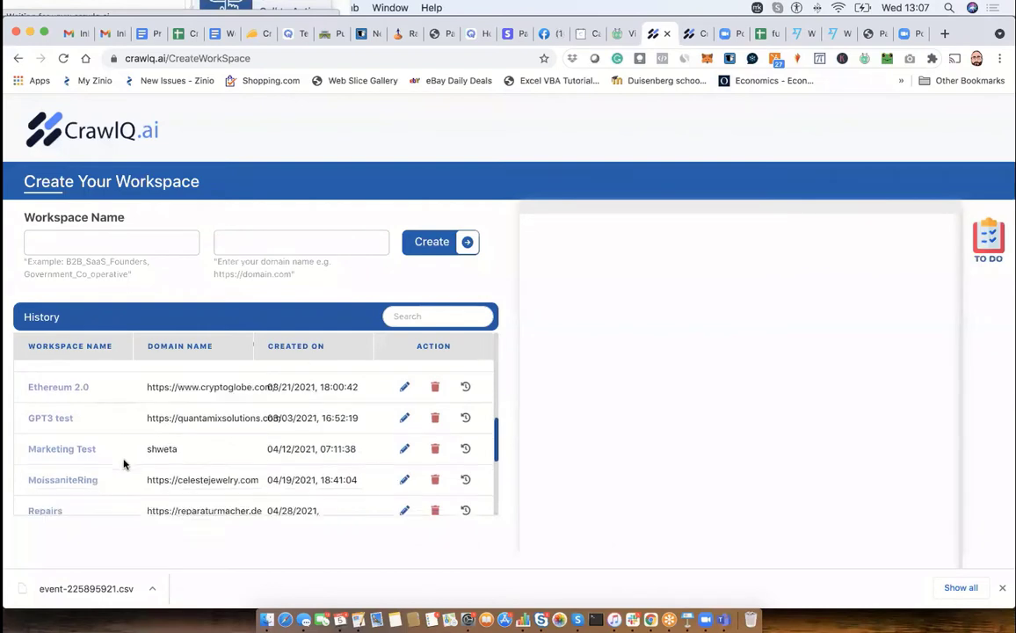
scroll(124, 463, down, 6)
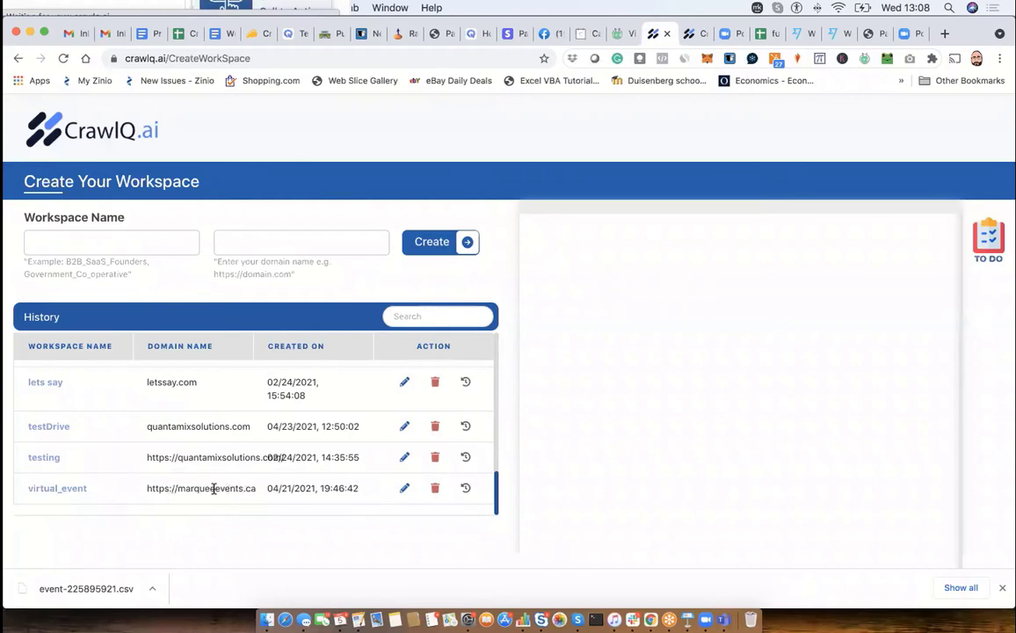
click(56, 489)
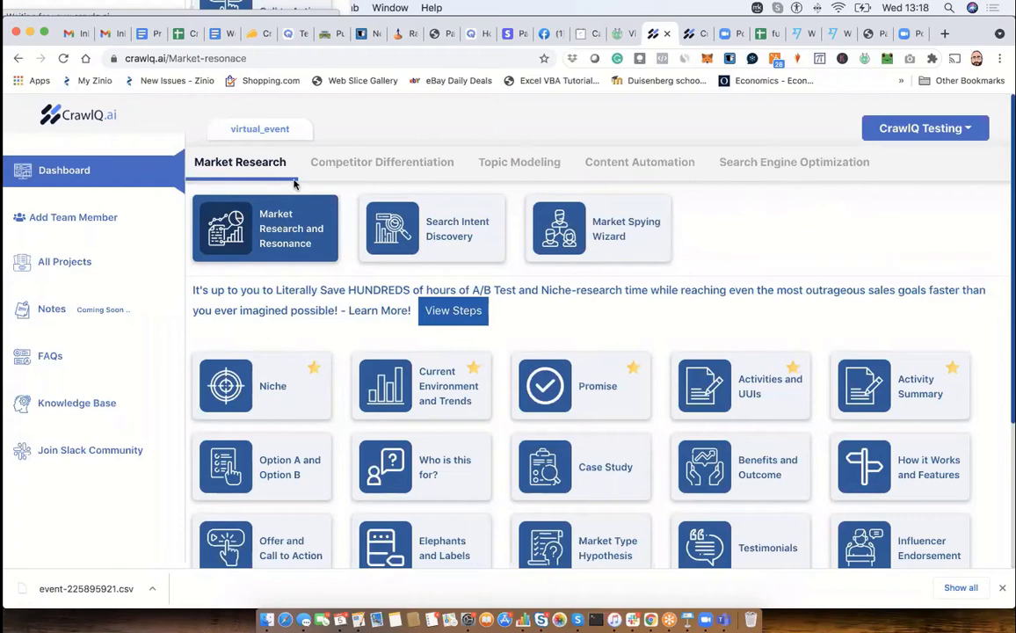
- Open the Define your Niche form in the Niche category and review its answers from Niche through Ideal Prospect Overview
click(273, 382)
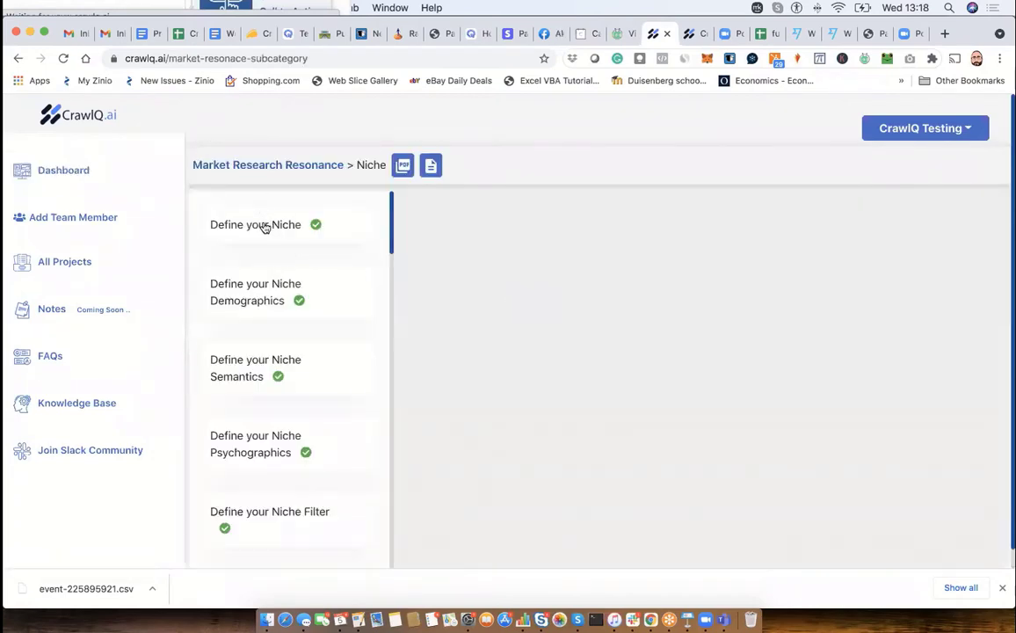
click(265, 227)
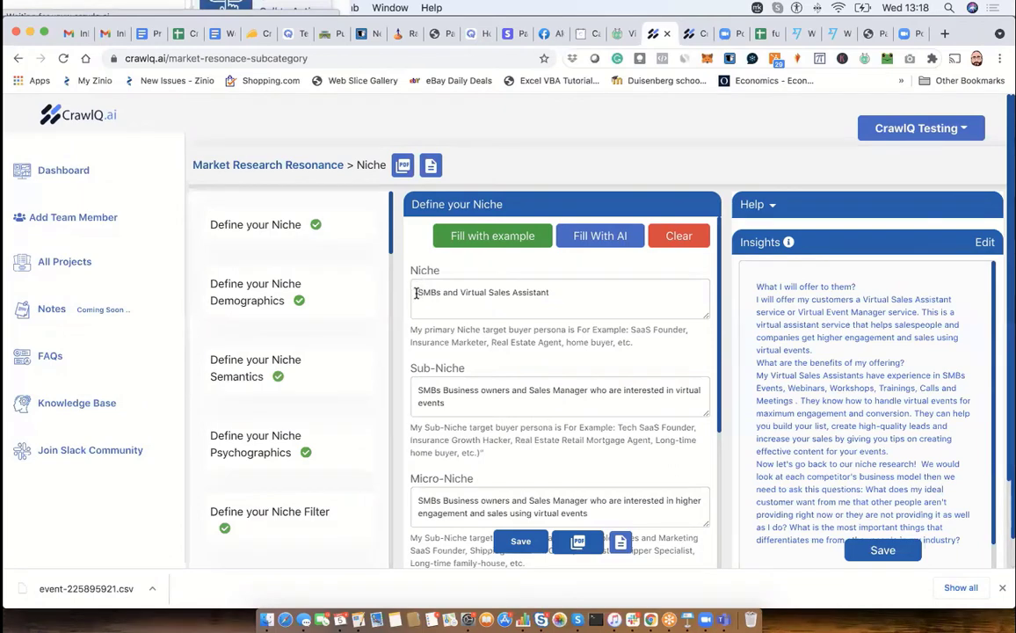
drag(415, 292, 553, 292)
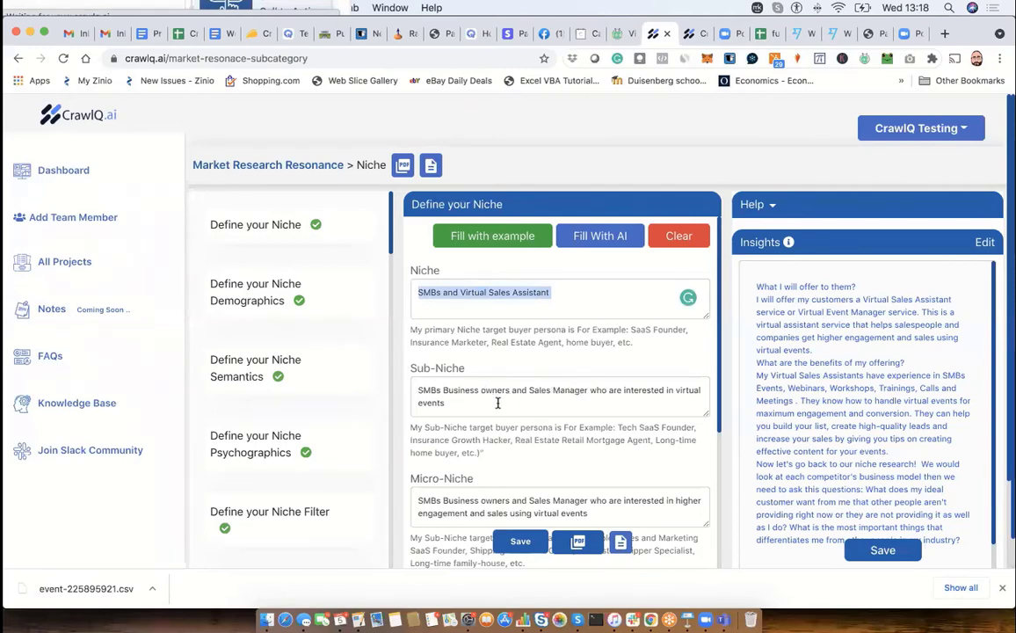
scroll(497, 402, down, 2)
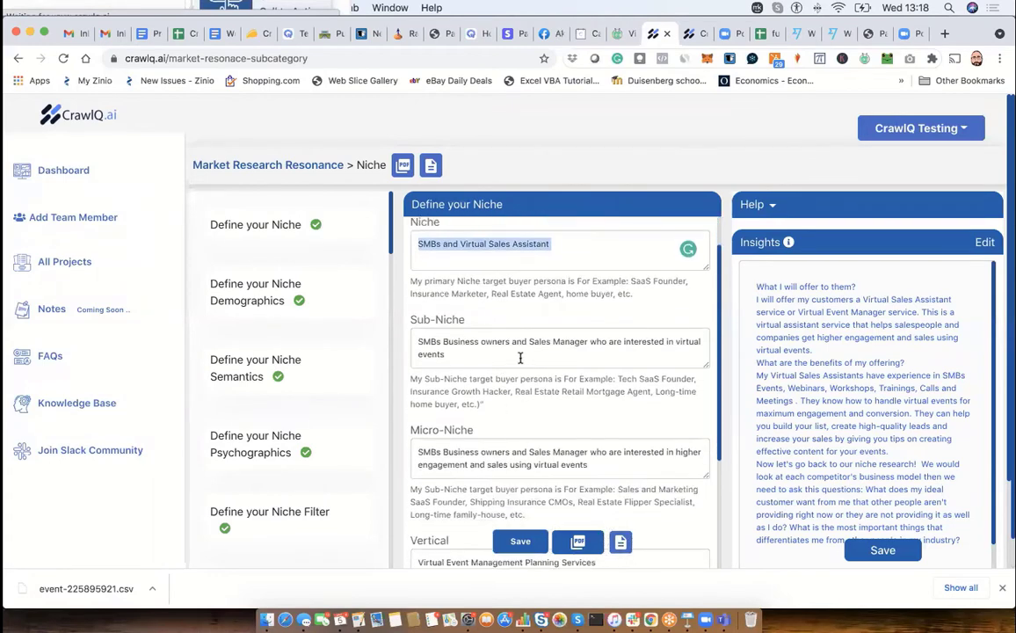
scroll(461, 384, down, 1)
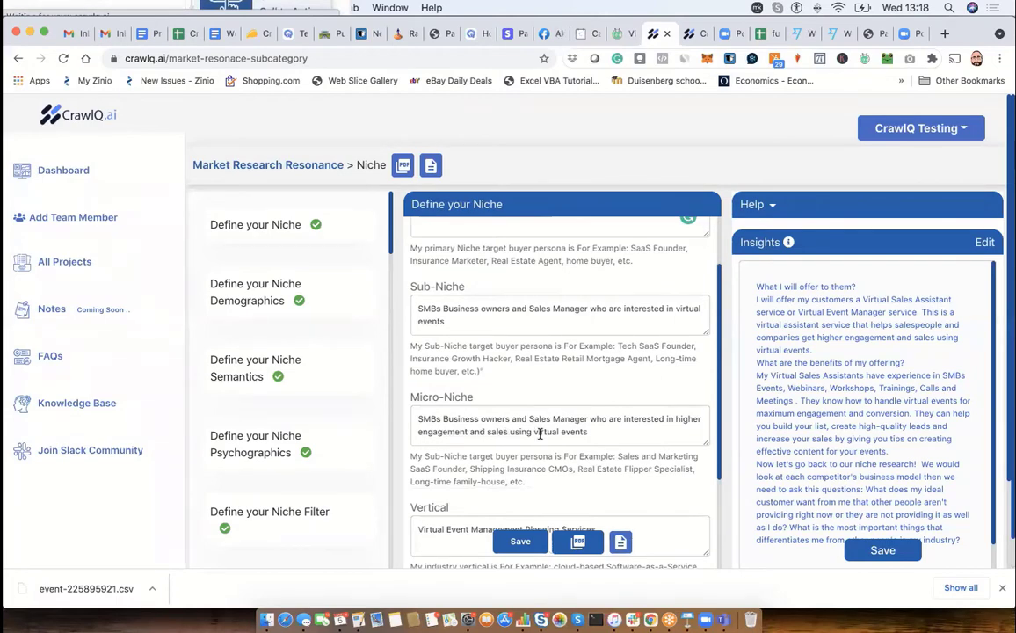
scroll(540, 434, down, 3)
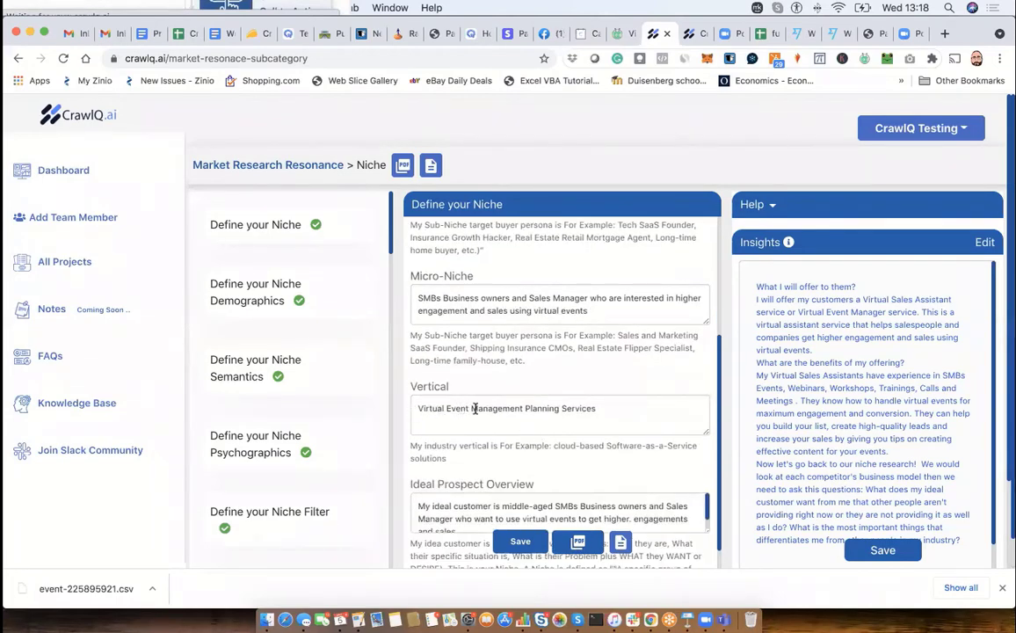
scroll(474, 409, down, 1)
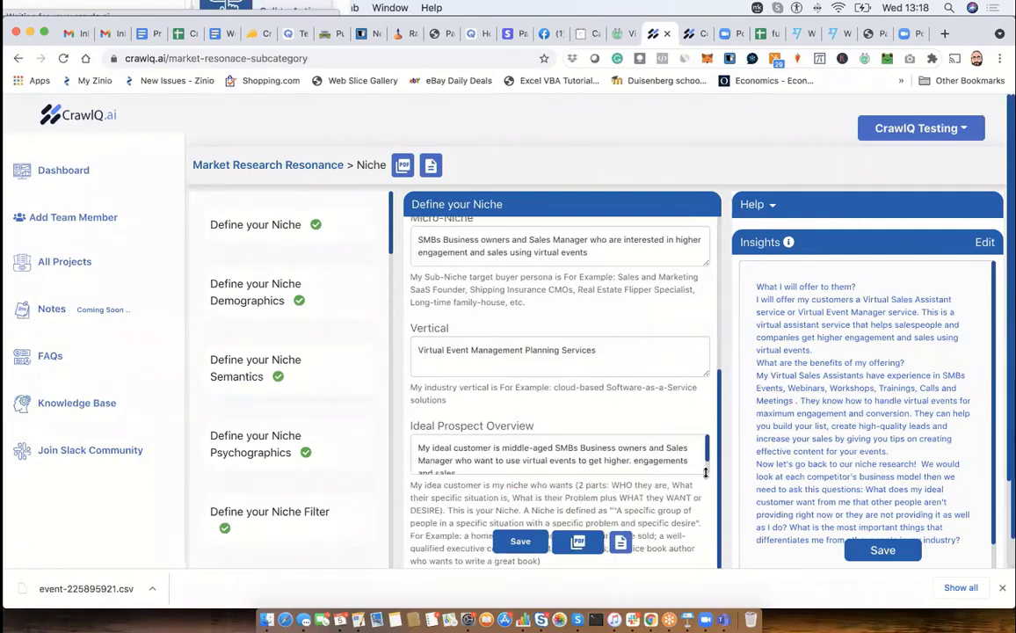
drag(704, 472, 704, 481)
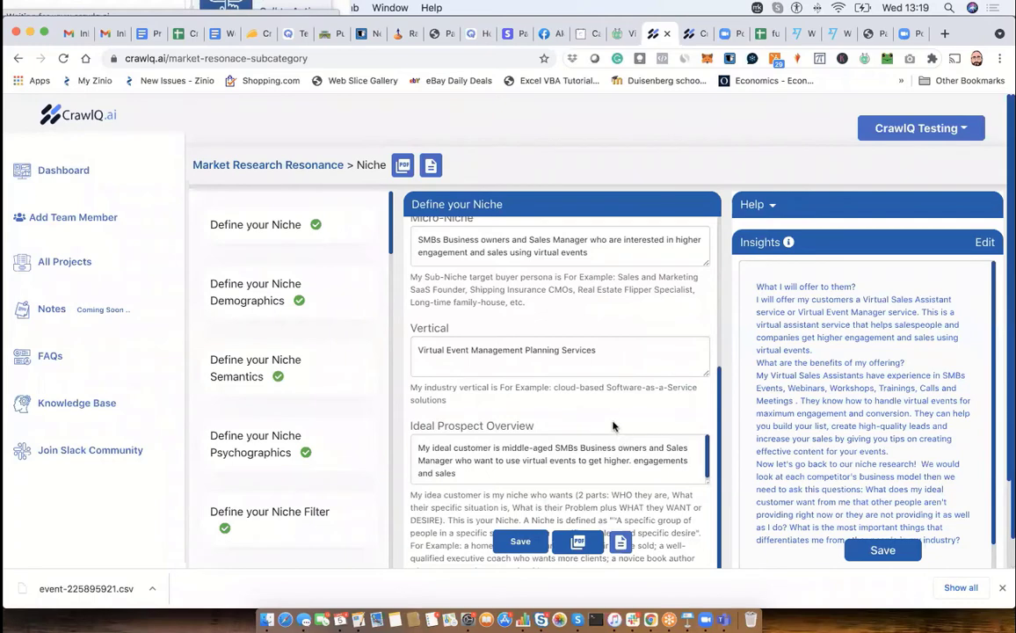
- Read the Define your Niche help through the section on why the vertical is important, collapse it, and examine the Insights text
click(773, 205)
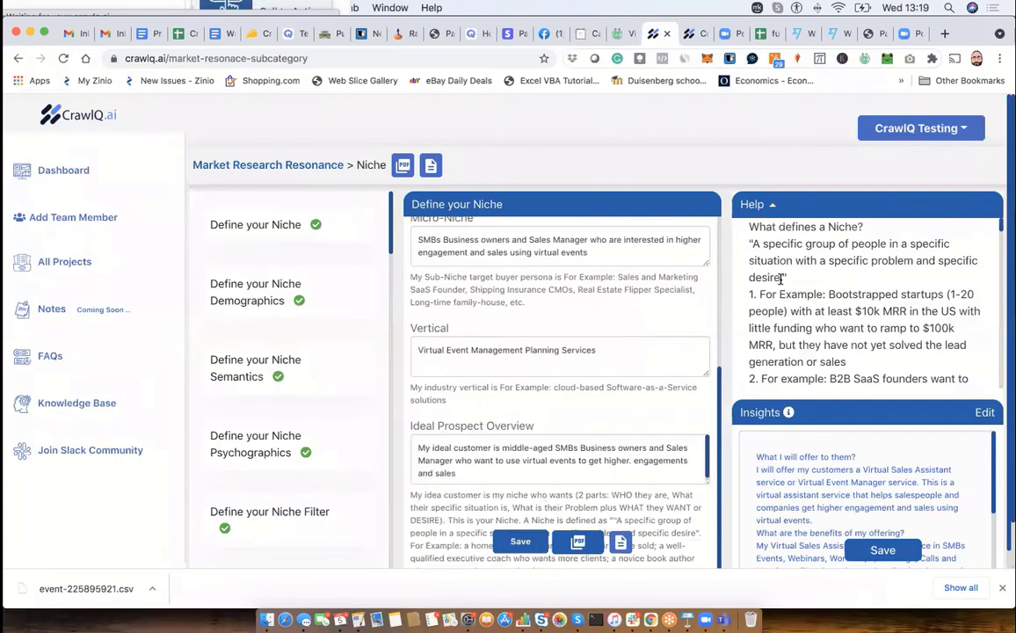
drag(748, 226, 868, 388)
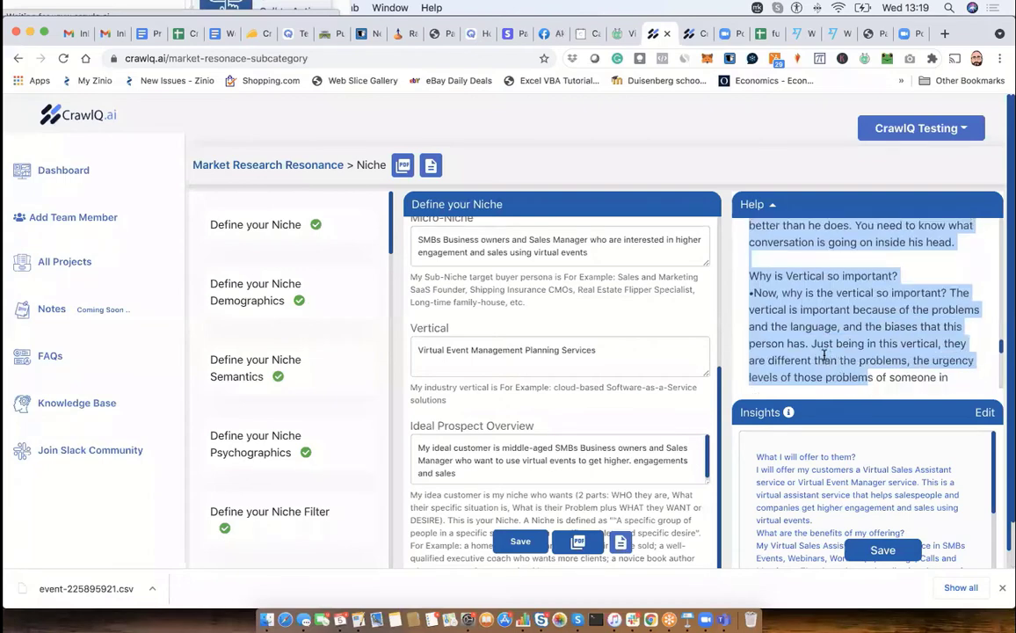
click(660, 347)
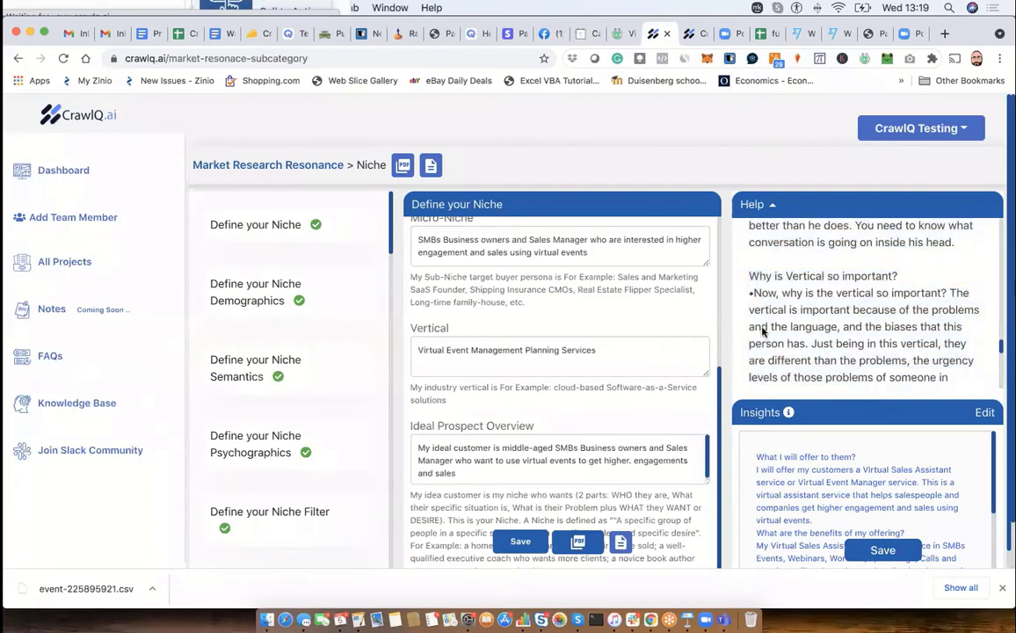
scroll(852, 345, down, 1)
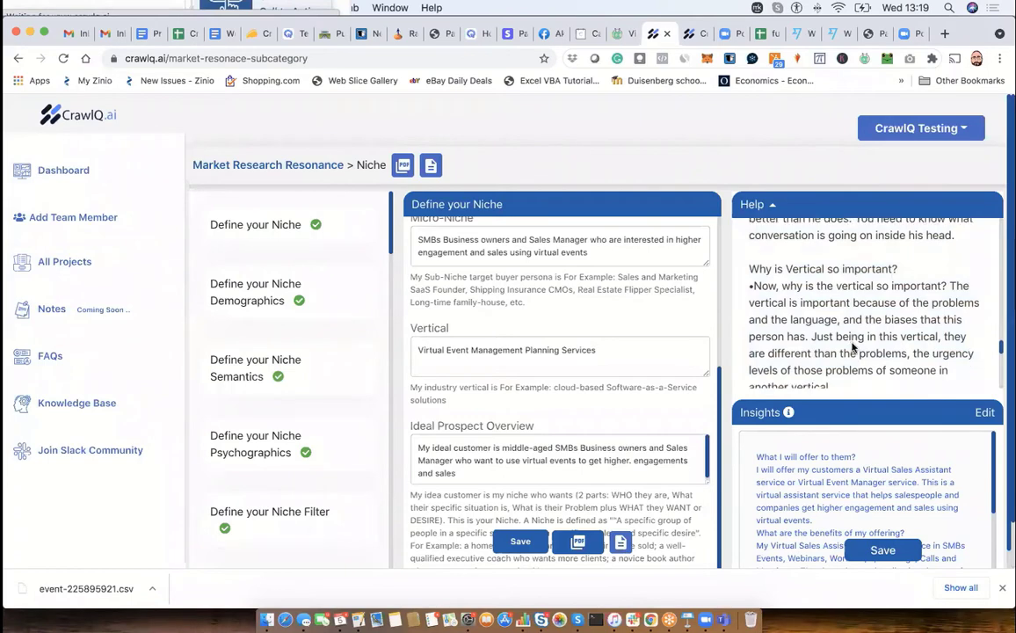
scroll(867, 338, down, 2)
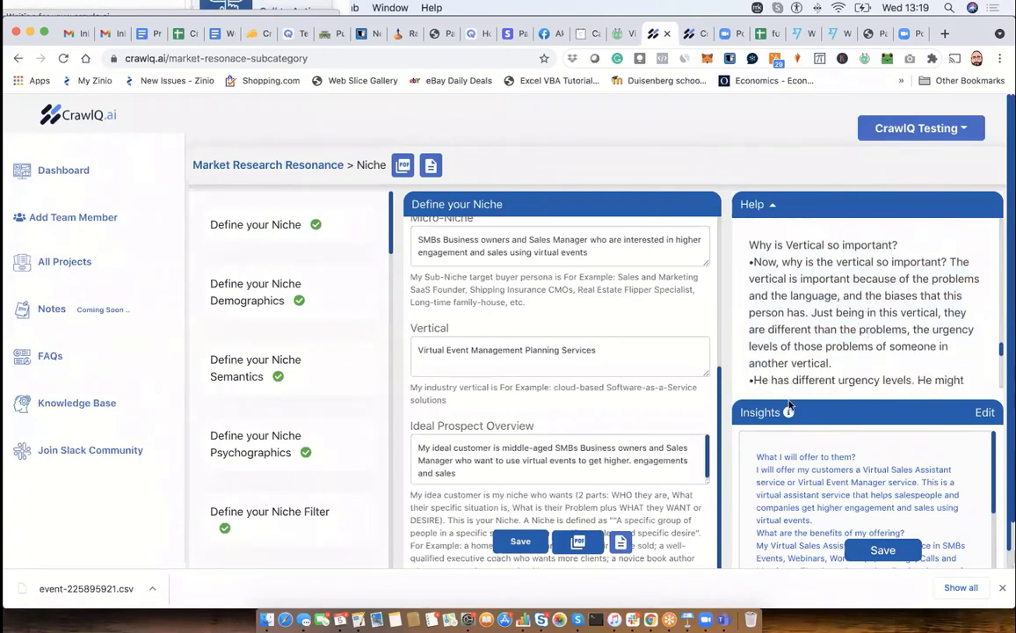
click(770, 204)
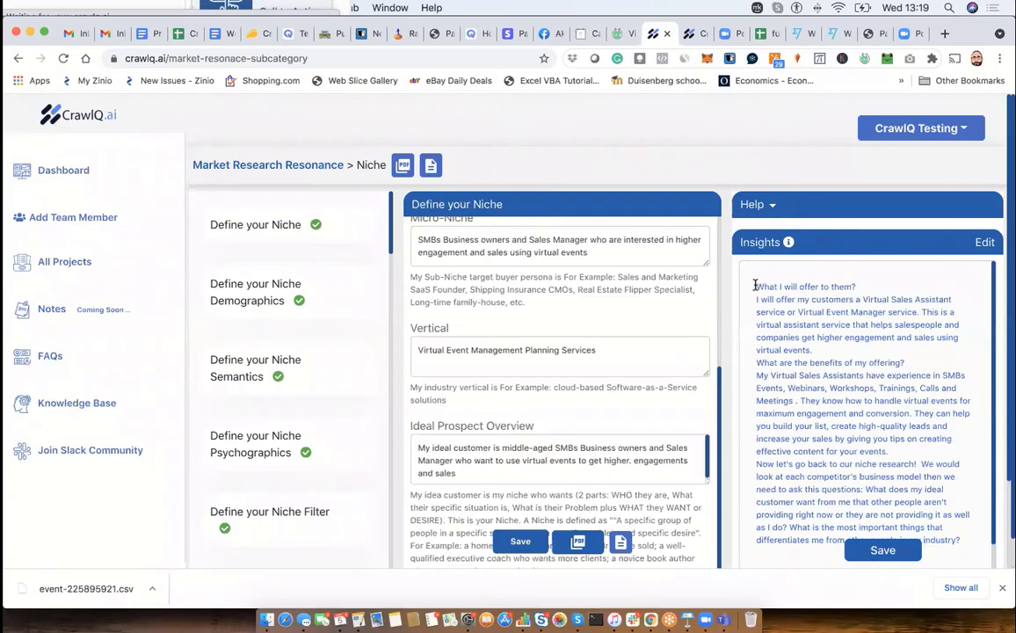
drag(754, 287, 866, 347)
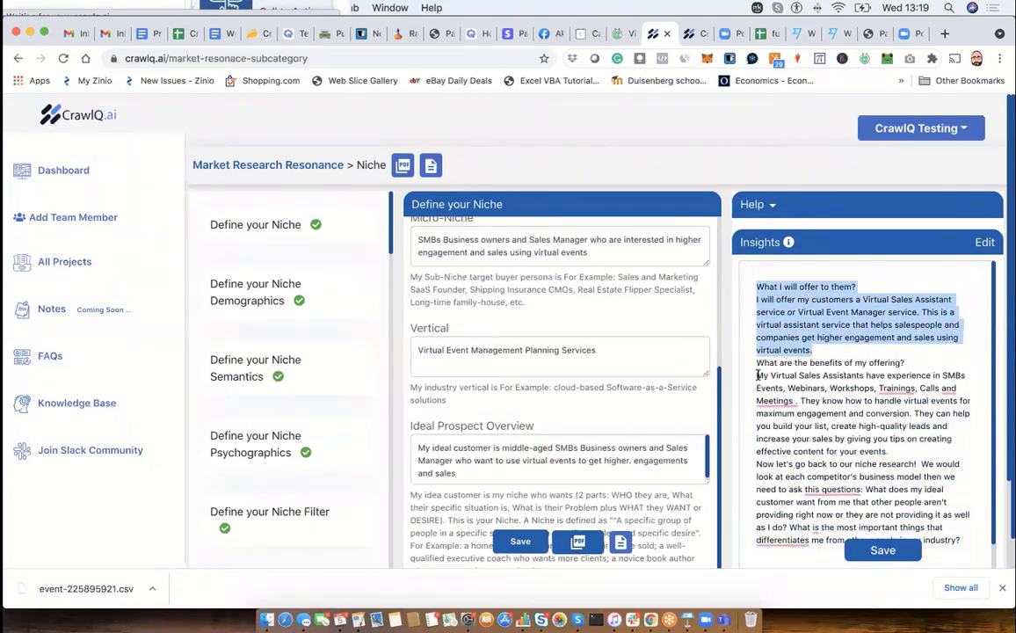
click(815, 324)
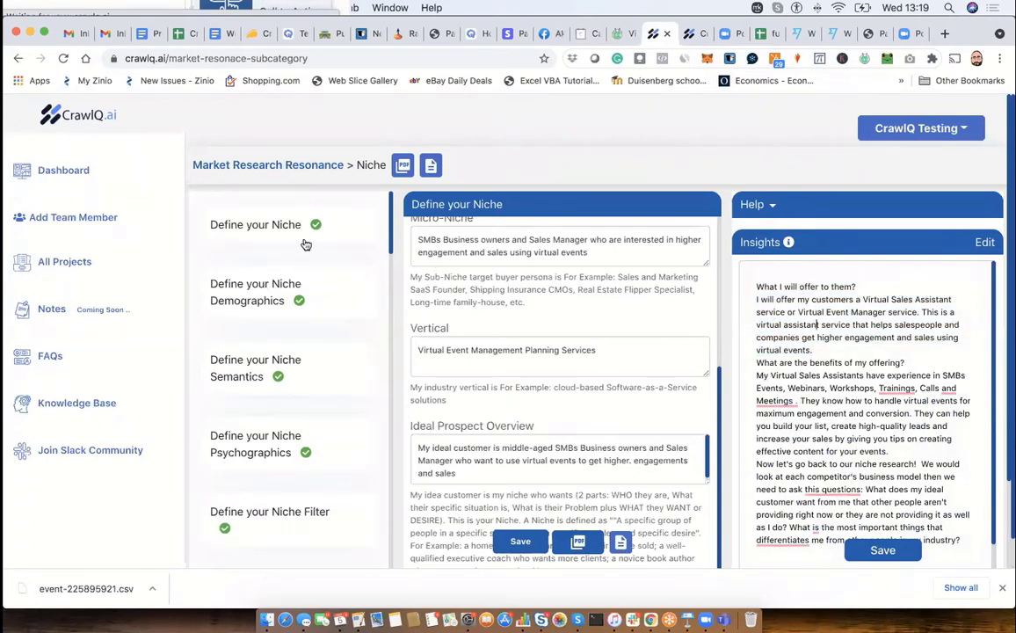
- Open the Define your Niche Demographics form and review the website domain name and company legal name
click(325, 306)
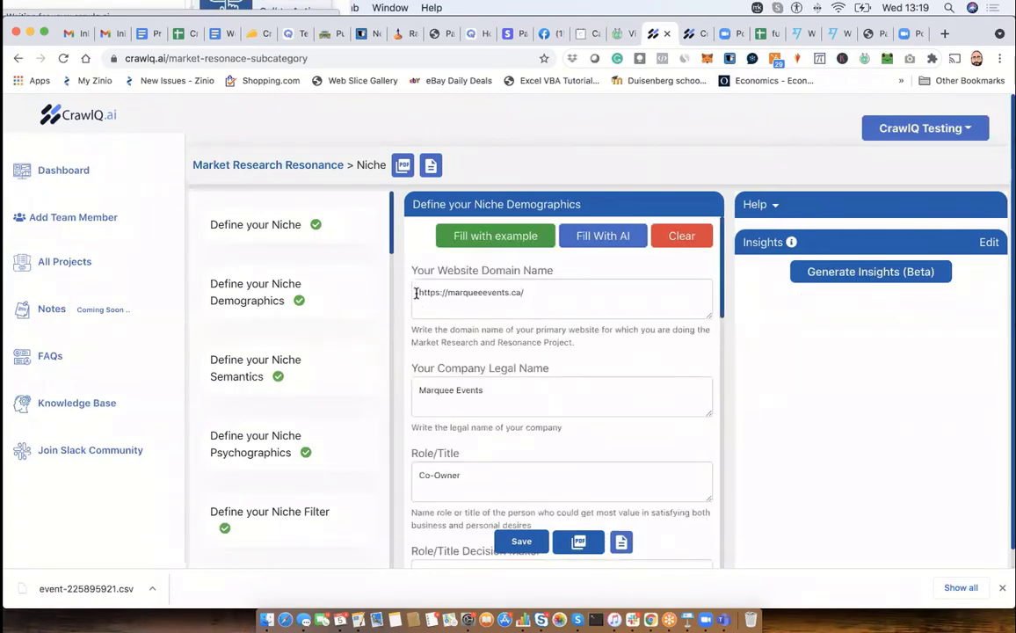
drag(418, 292, 535, 295)
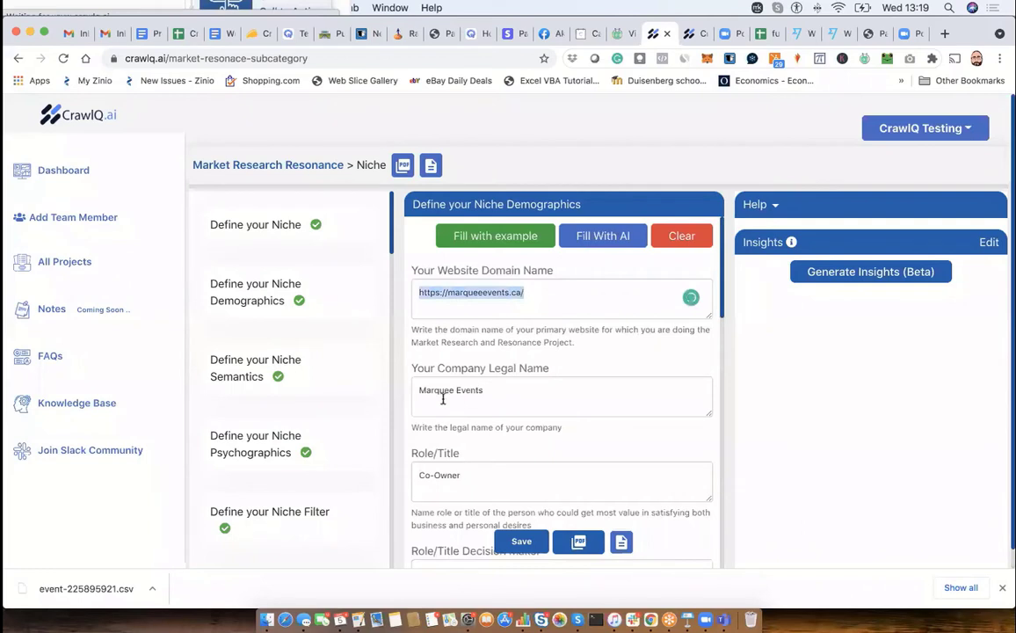
click(430, 313)
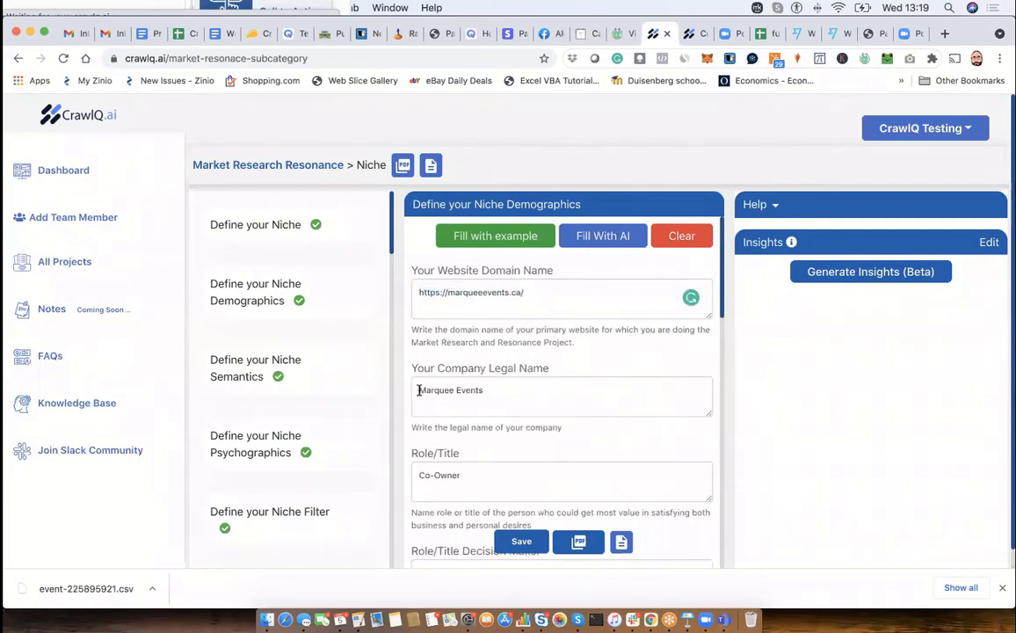
drag(419, 390, 495, 385)
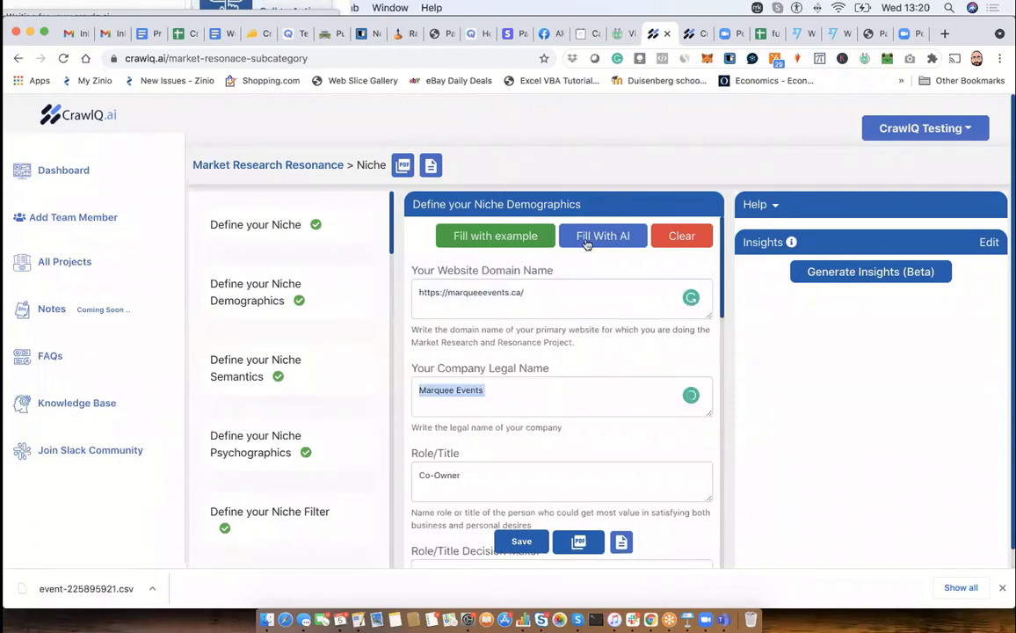
- Review the remaining Define your Niche Demographics answers from Role/Title through Main Traffic Channel, and open the Define your Niche Semantics form
scroll(516, 458, down, 8)
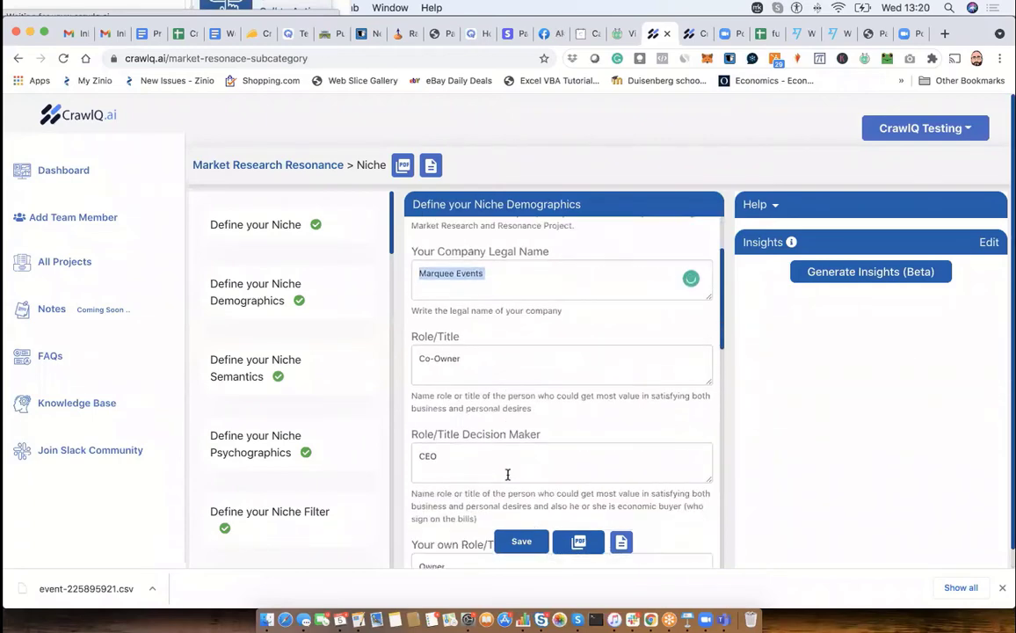
scroll(507, 474, down, 10)
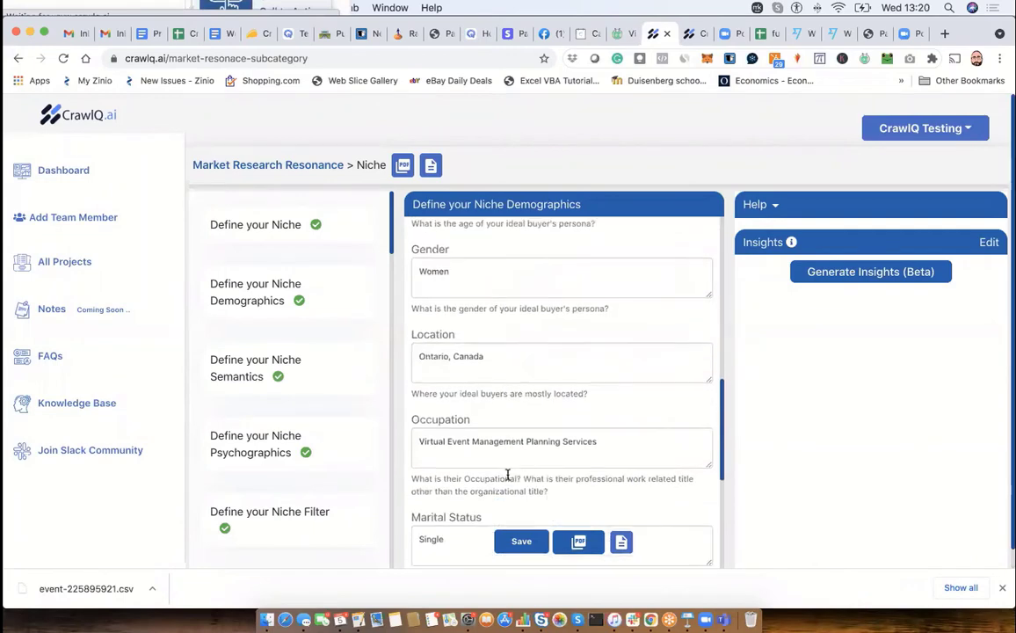
scroll(507, 475, down, 3)
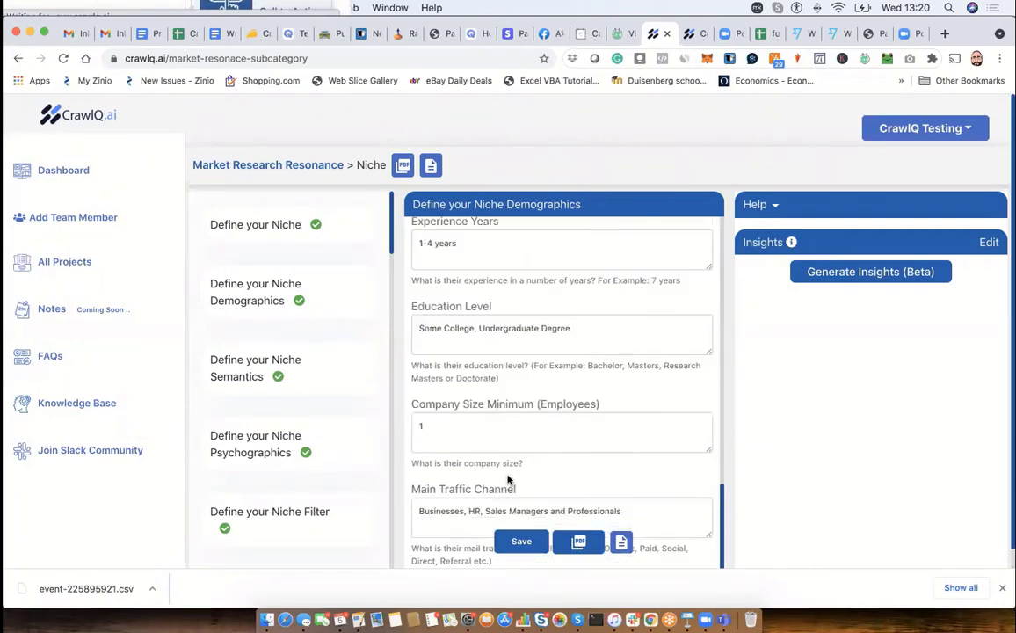
scroll(508, 477, up, 2)
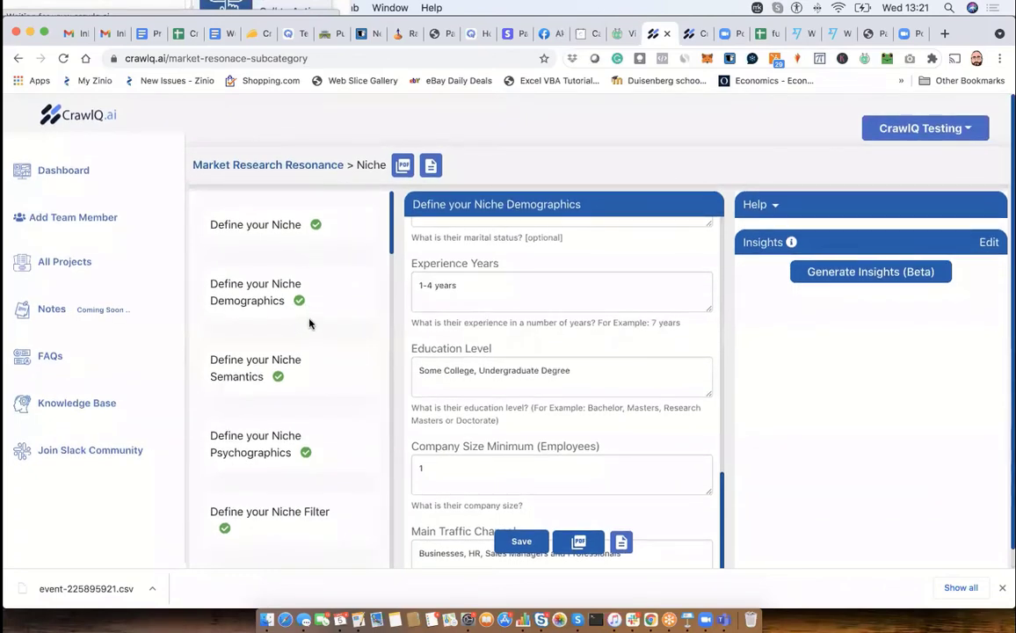
click(229, 300)
click(239, 364)
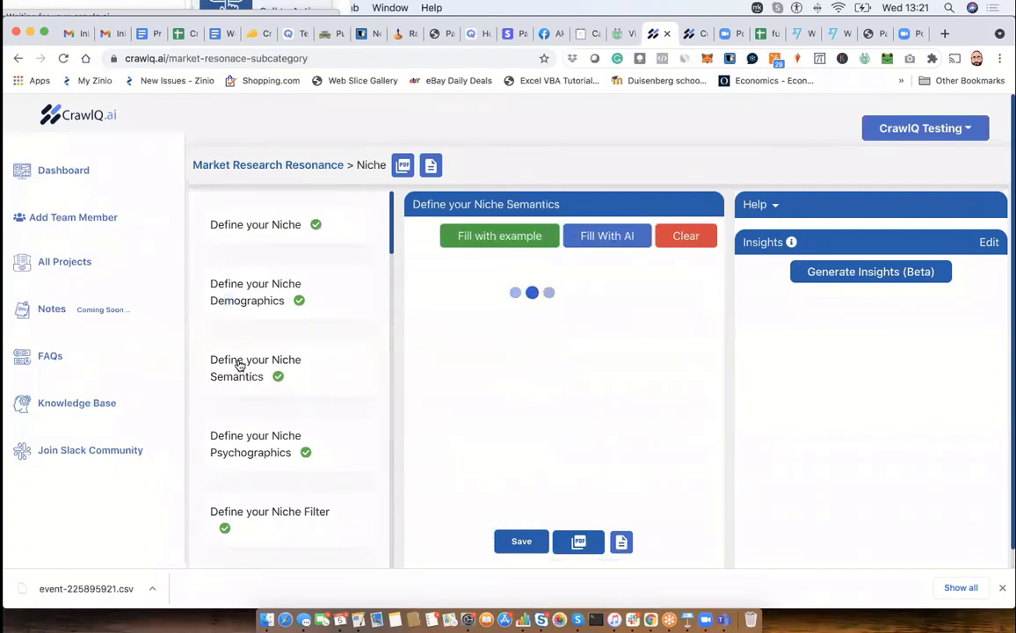
- Open the Define your Niche Psychographics form and review its answers from Single Big Shocking Statement through Main Target URL
click(260, 444)
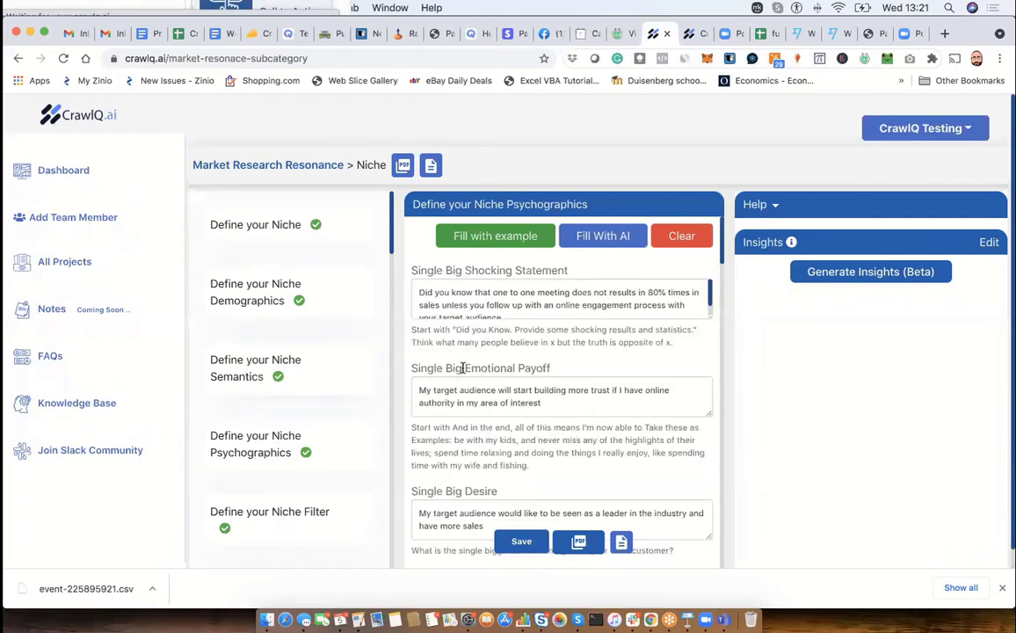
drag(464, 368, 541, 369)
scroll(539, 368, down, 4)
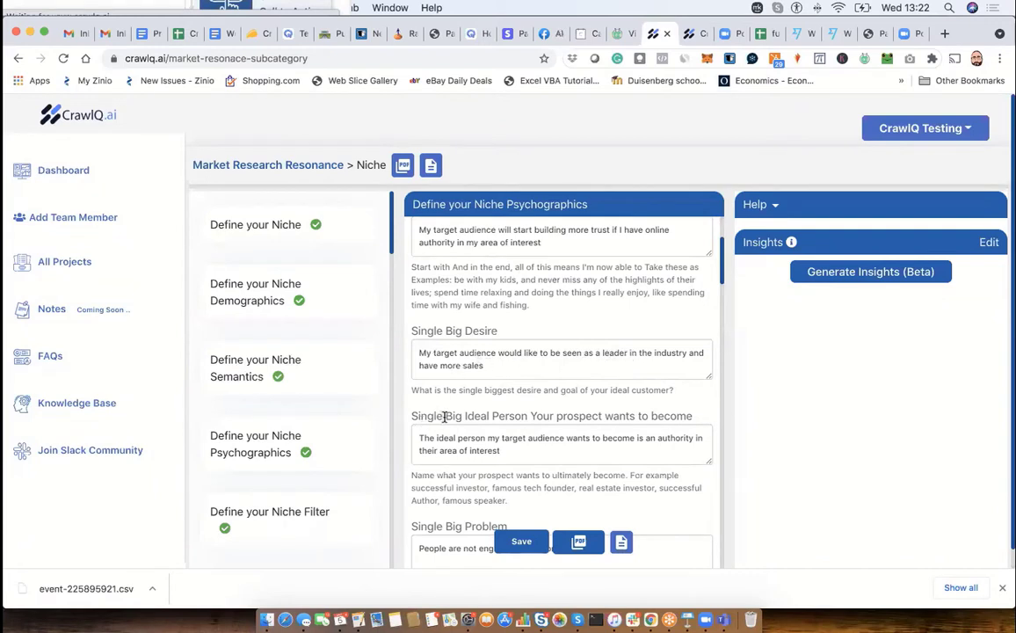
drag(447, 417, 594, 415)
scroll(594, 415, down, 2)
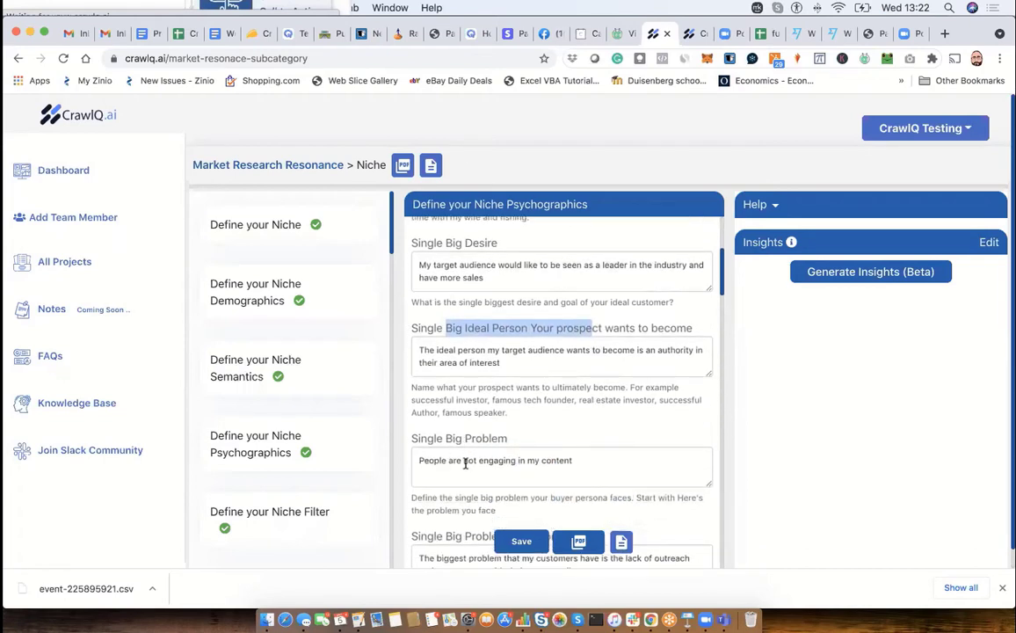
scroll(541, 461, down, 3)
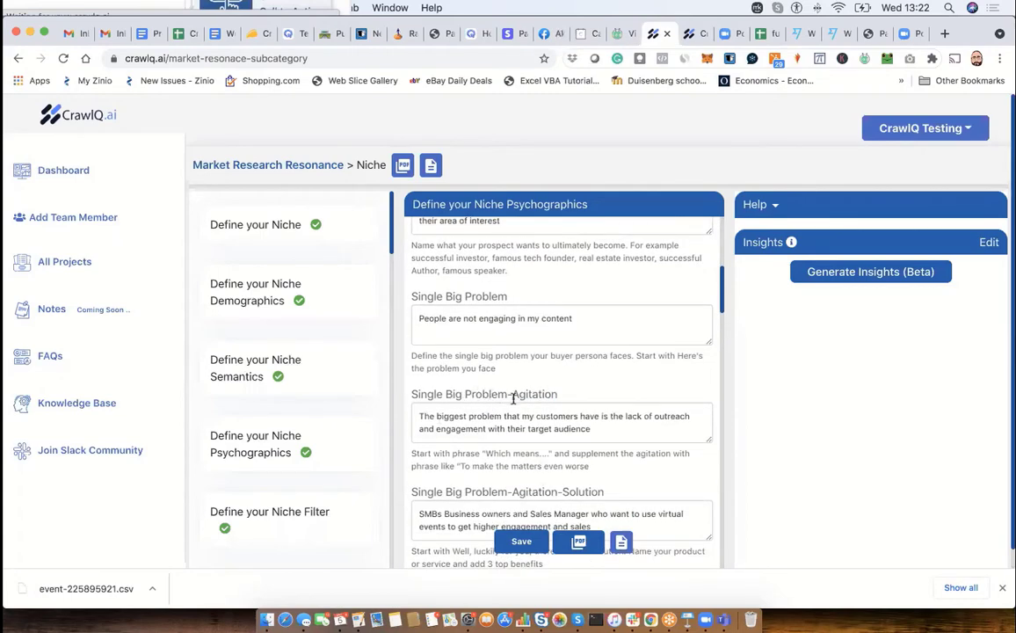
scroll(507, 399, down, 5)
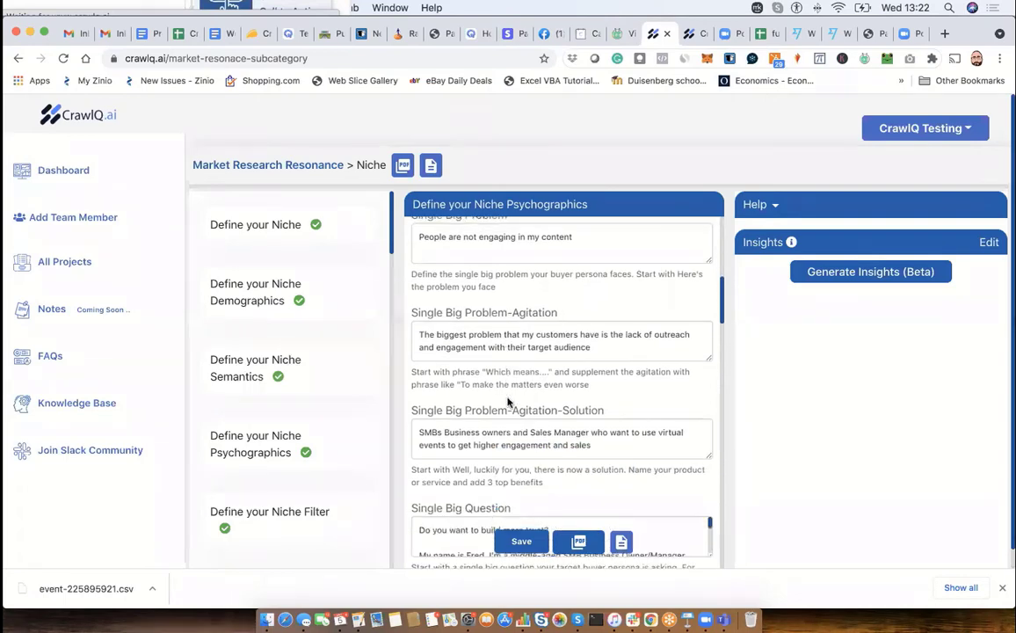
scroll(507, 399, down, 3)
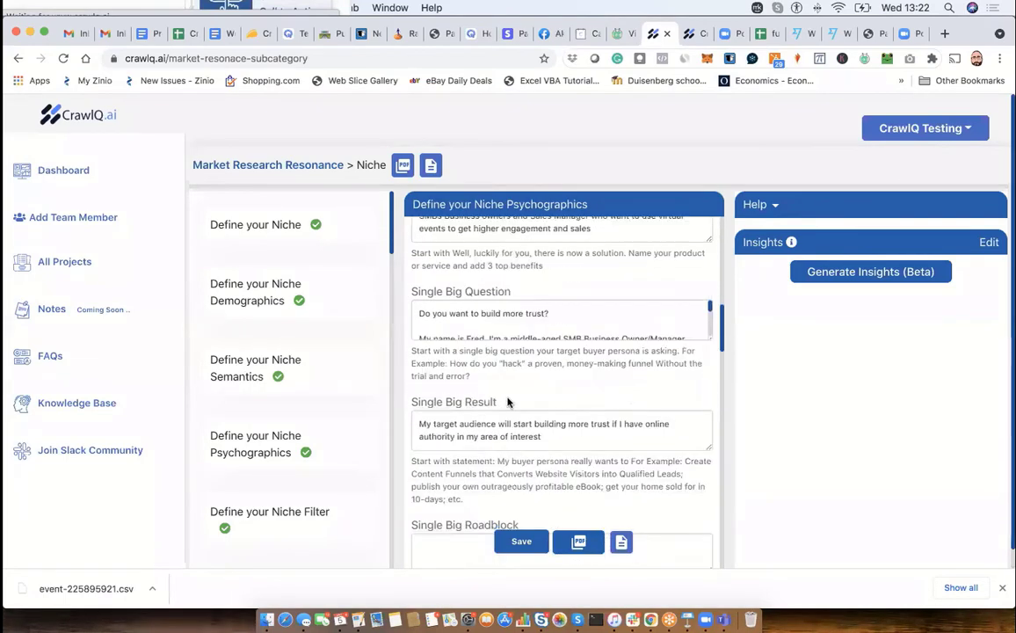
scroll(507, 399, down, 4)
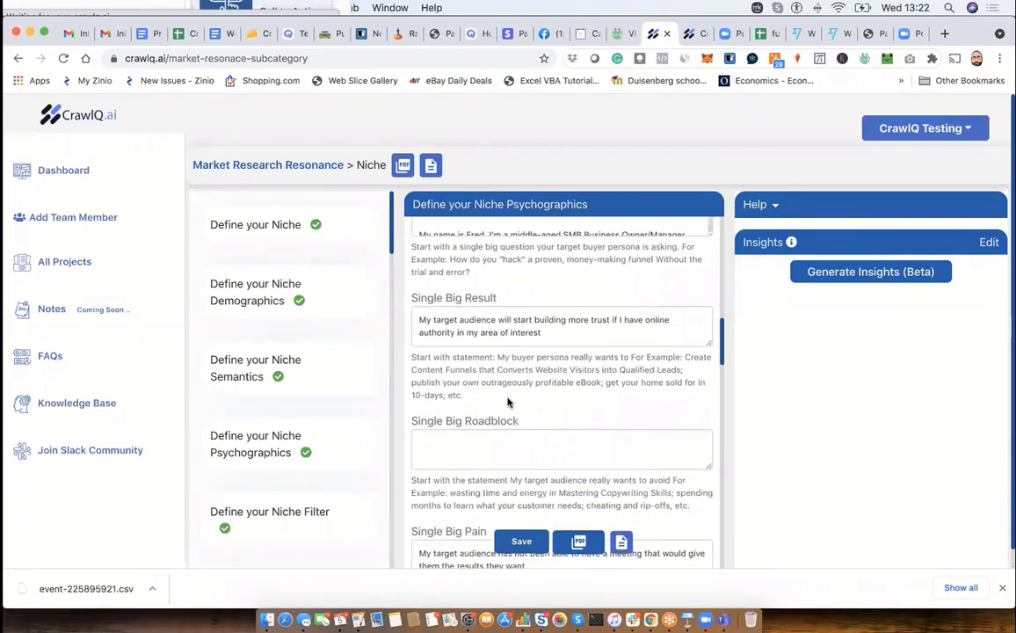
scroll(507, 399, down, 20)
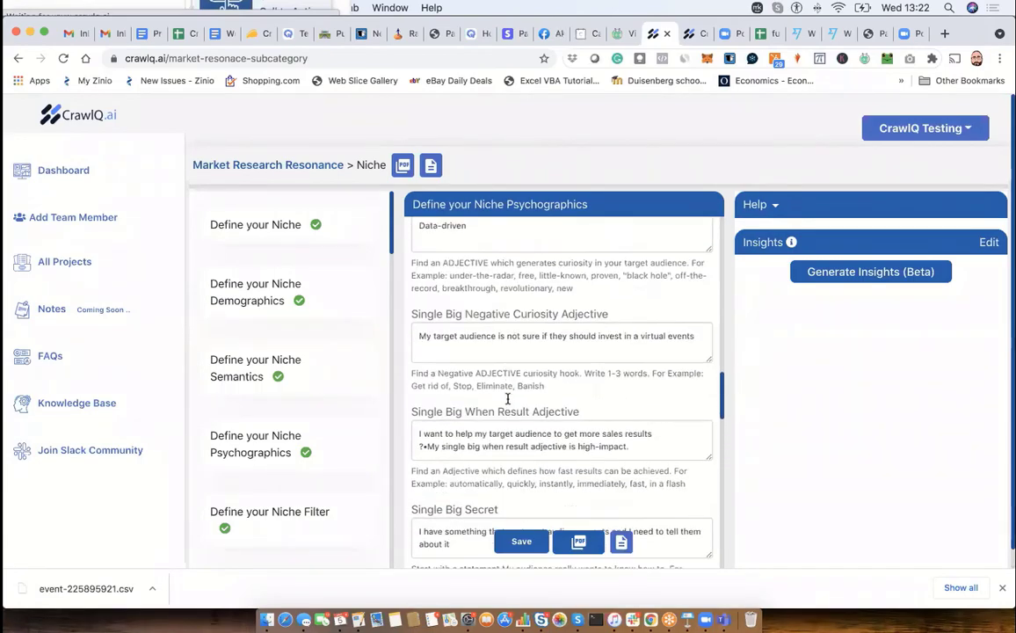
scroll(507, 399, down, 15)
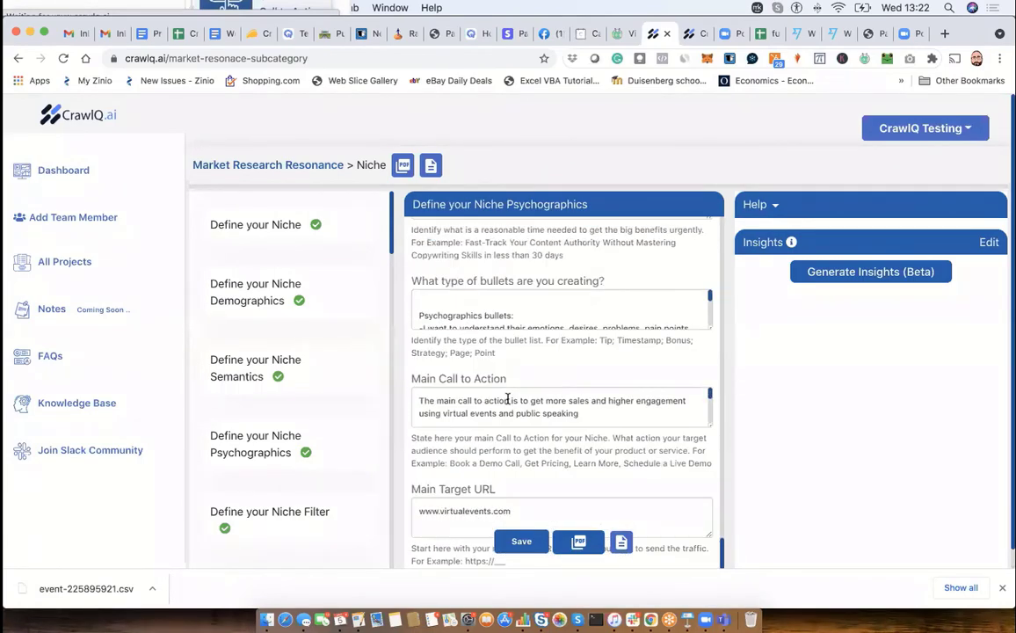
- Return to the start of the Psychographics form and recheck its answers from Single Big Emotional Payoff through Single Big Question
scroll(507, 399, up, 14)
scroll(507, 397, up, 20)
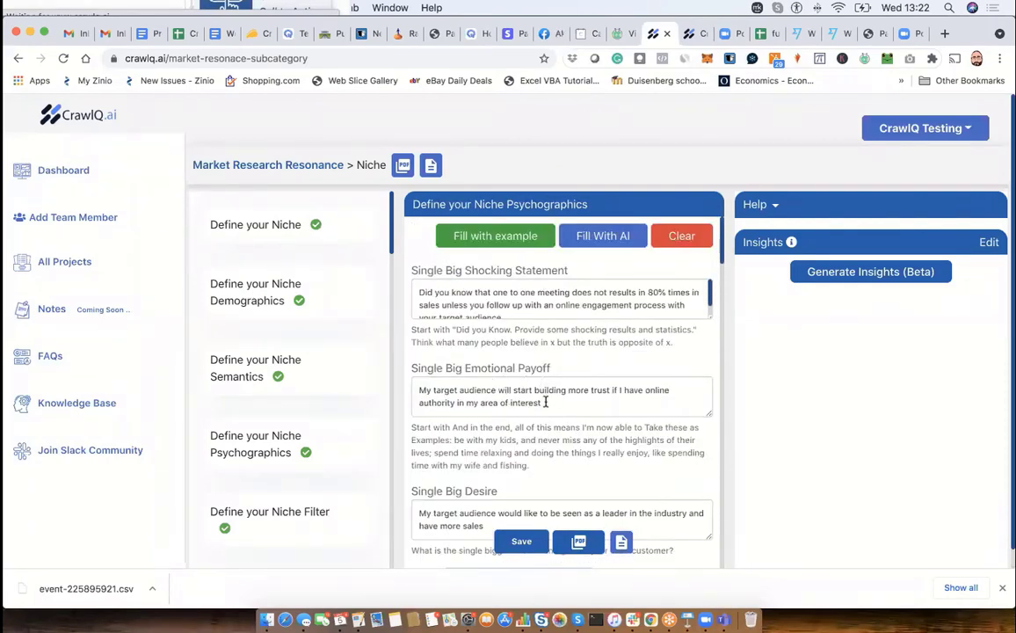
scroll(546, 402, down, 10)
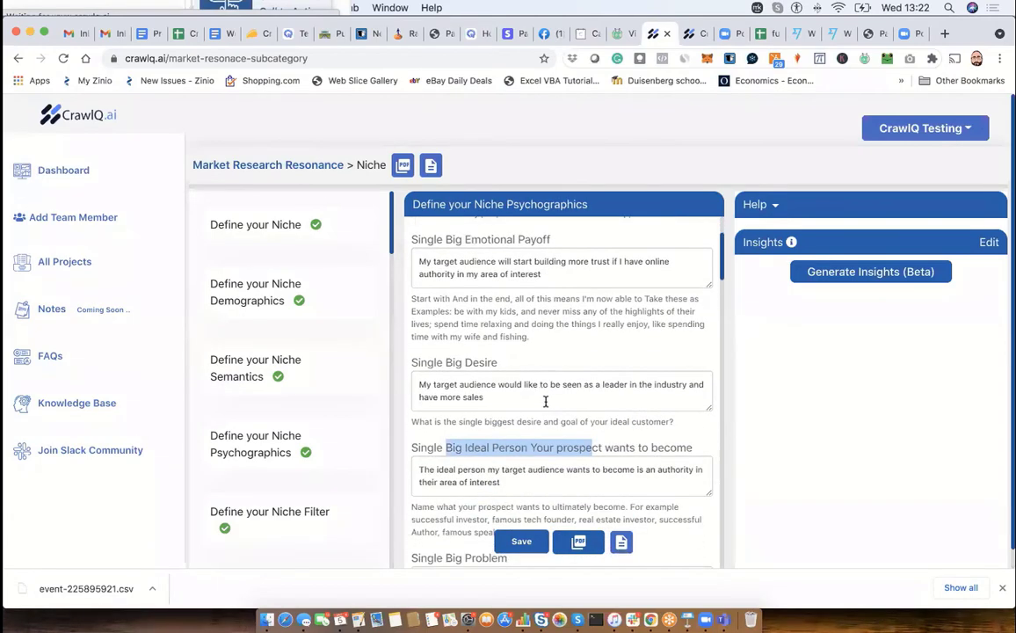
scroll(546, 402, down, 5)
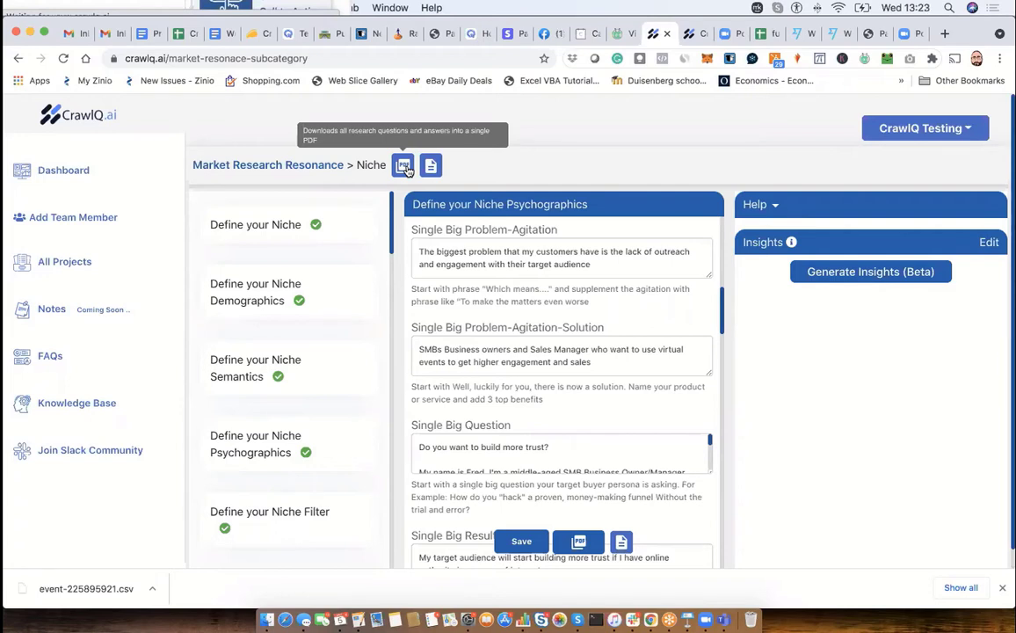
- View the forms for the product's Emotion Hook, the Identity to your Niche and the Association Map with your Niche in turn
scroll(235, 283, down, 6)
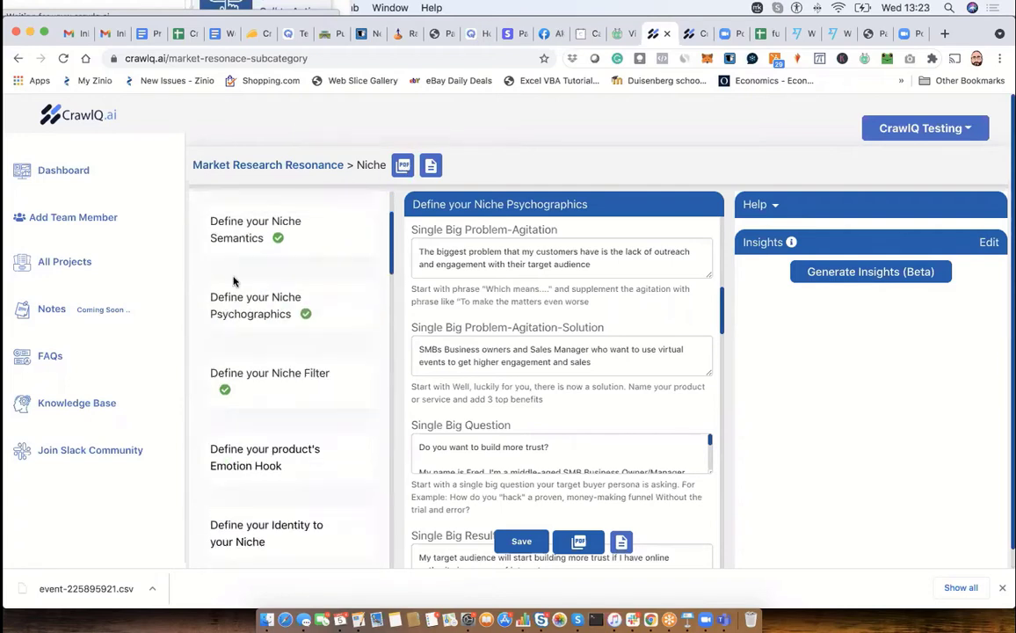
scroll(235, 282, down, 1)
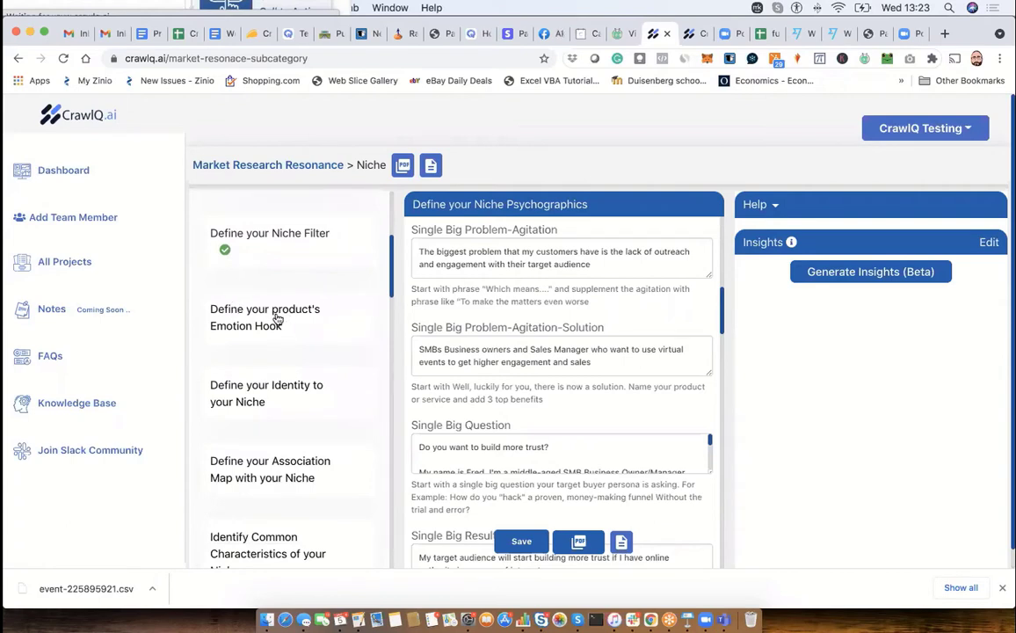
click(277, 319)
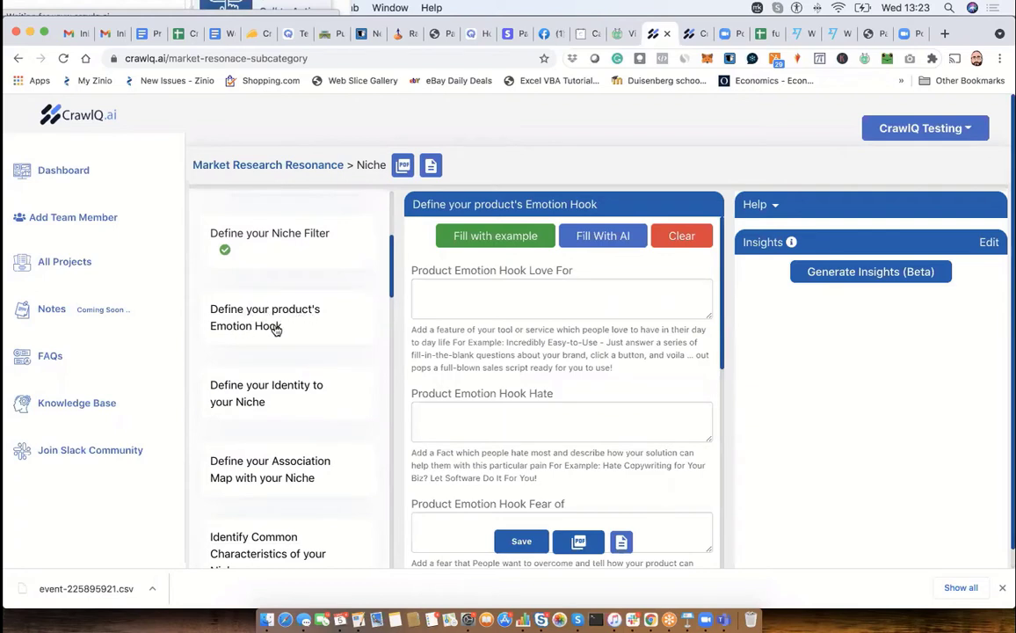
click(249, 390)
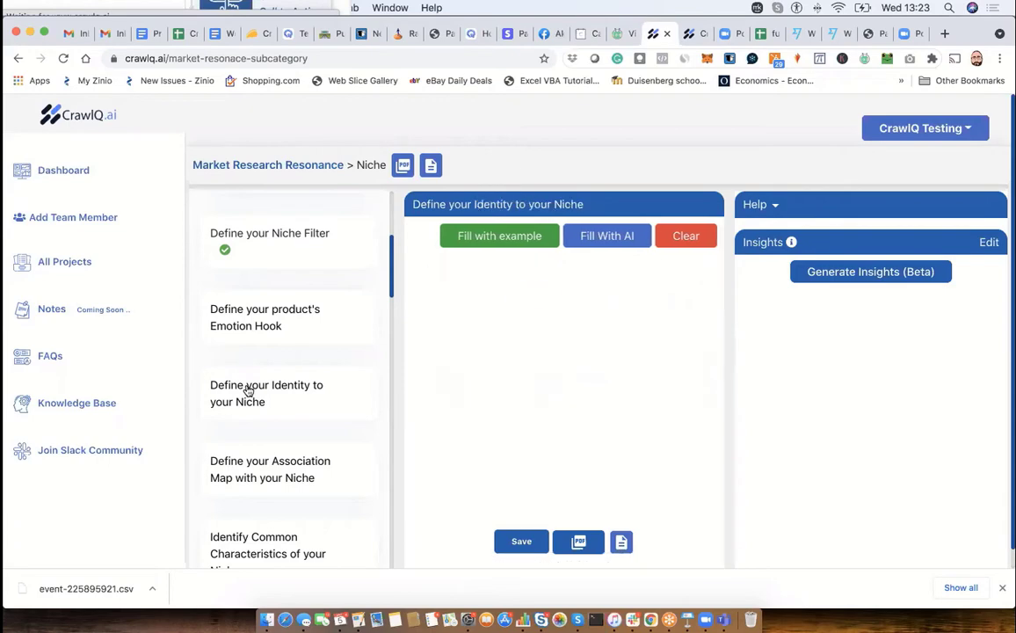
click(242, 473)
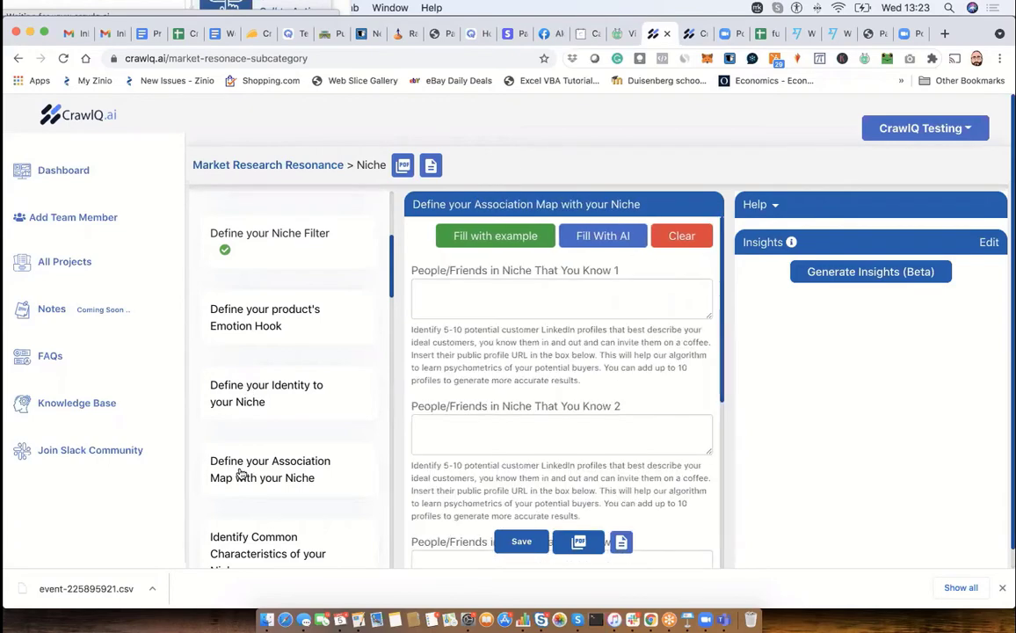
- Browse the list of Niche forms past the mass business dreams and desires entries, and return to Define your Niche
scroll(241, 474, down, 2)
scroll(242, 474, down, 15)
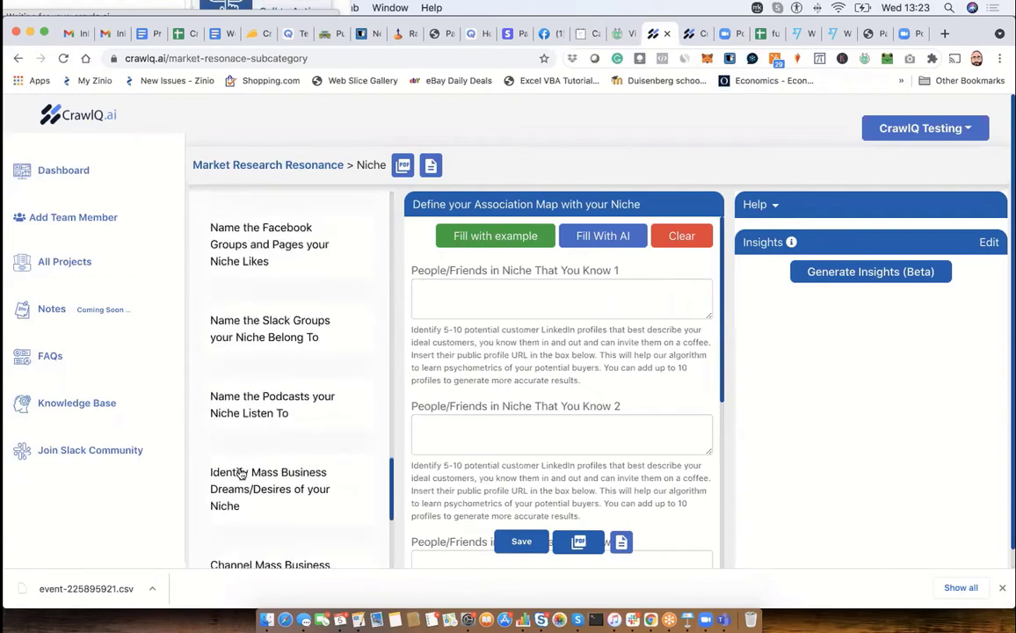
scroll(241, 473, down, 3)
scroll(242, 474, up, 8)
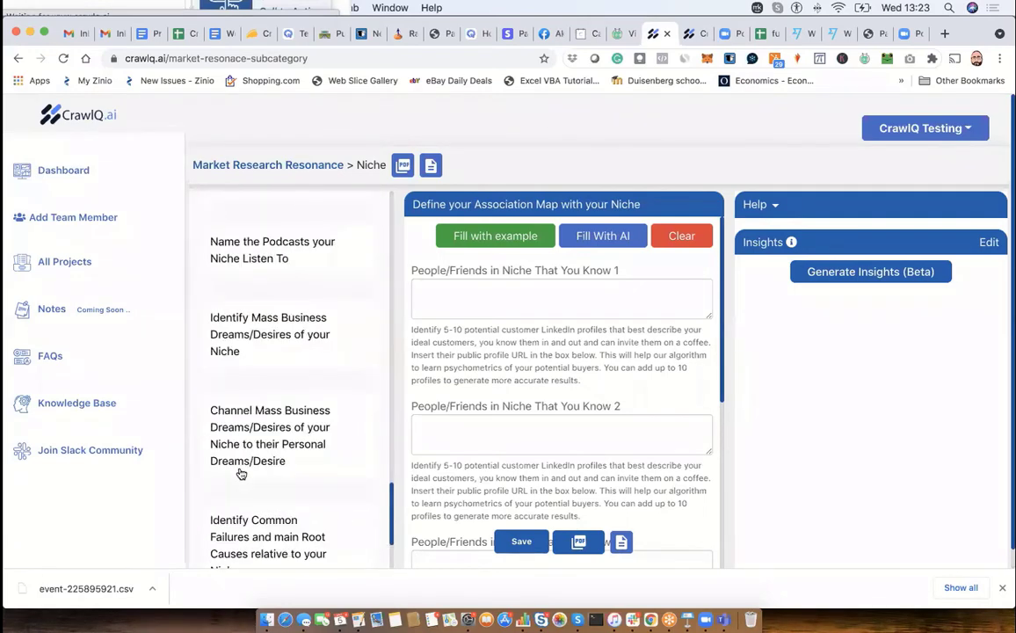
scroll(242, 474, up, 10)
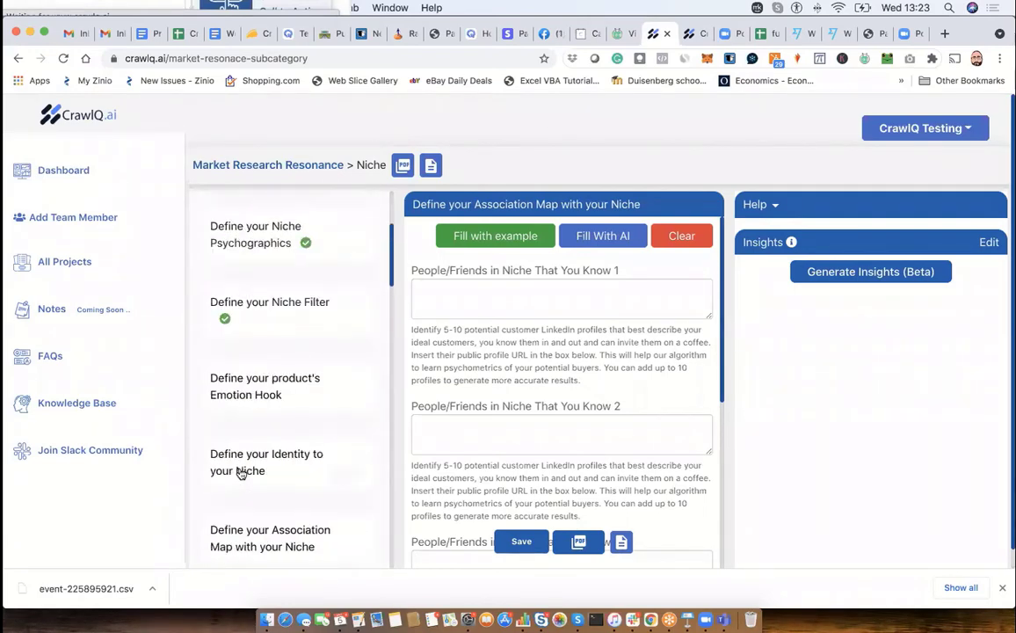
scroll(241, 474, up, 3)
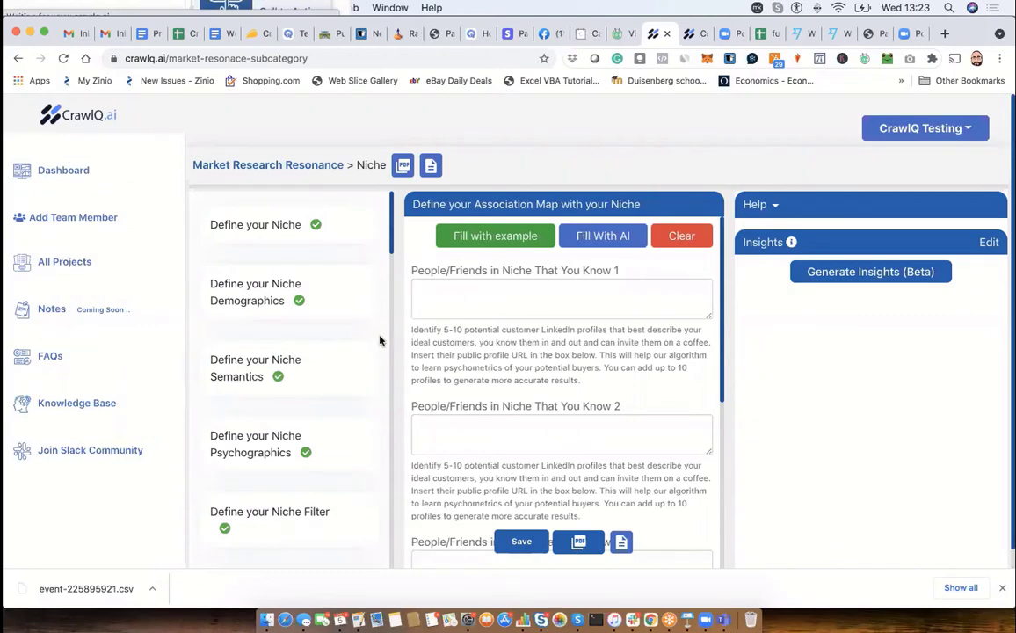
- Return to the virtual_event dashboard, reopen the Niche category to view its form list, and go back to the dashboard
click(78, 175)
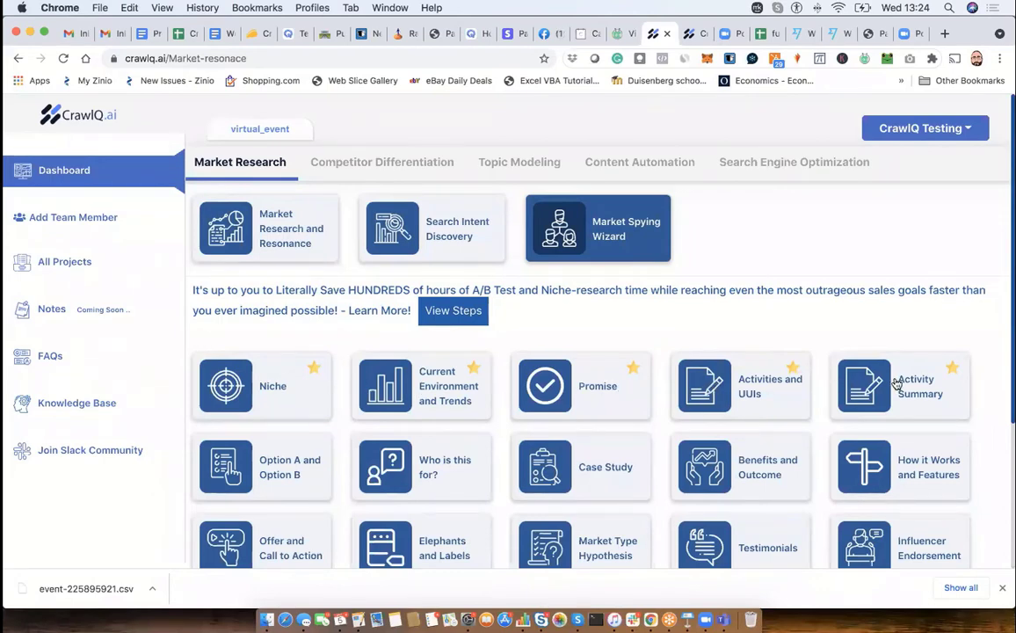
click(277, 380)
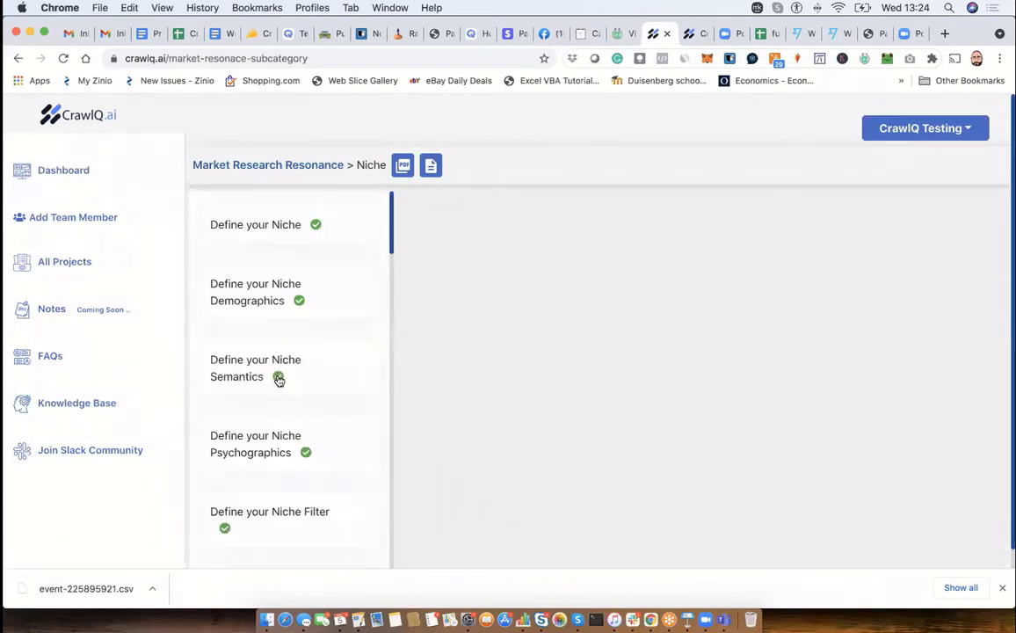
click(50, 180)
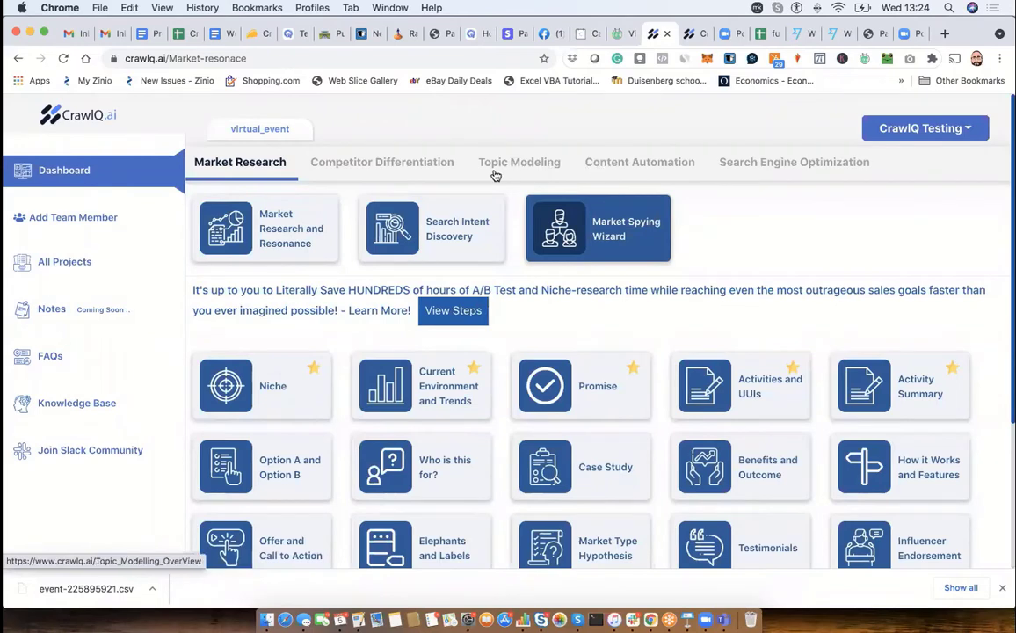
- Look over the Competitor Differentiation, Topic Modeling and Content Automation sections, including the Sales Copy Writing Wizard's script categories
click(400, 164)
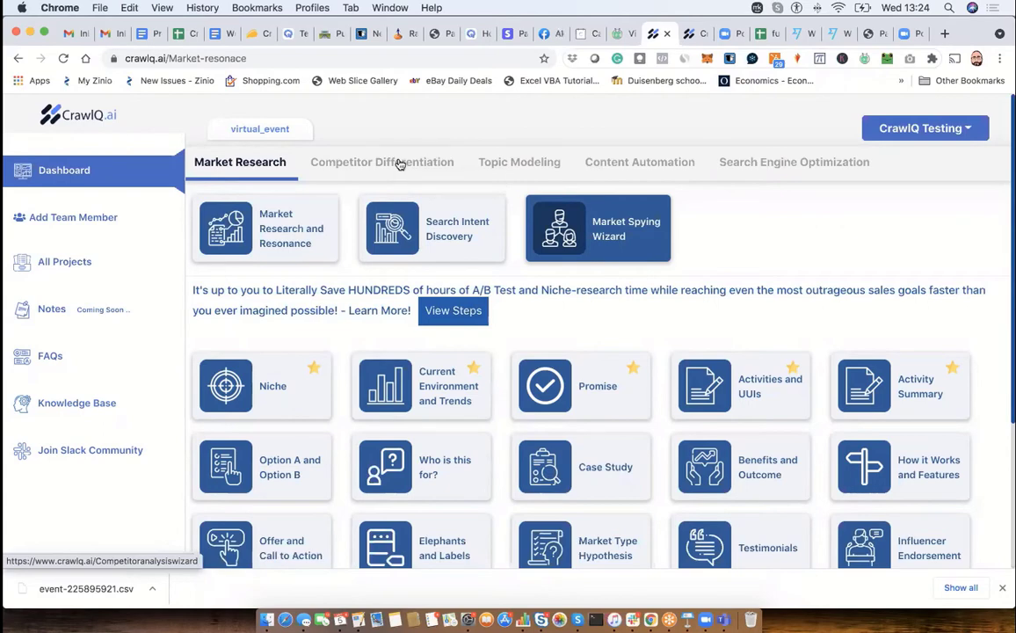
click(500, 167)
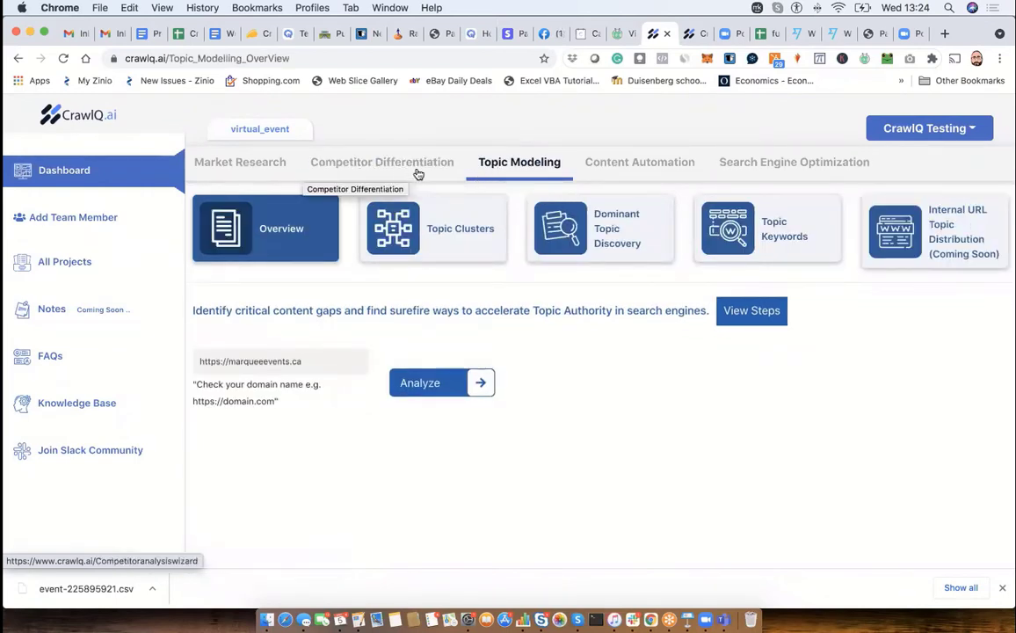
click(646, 167)
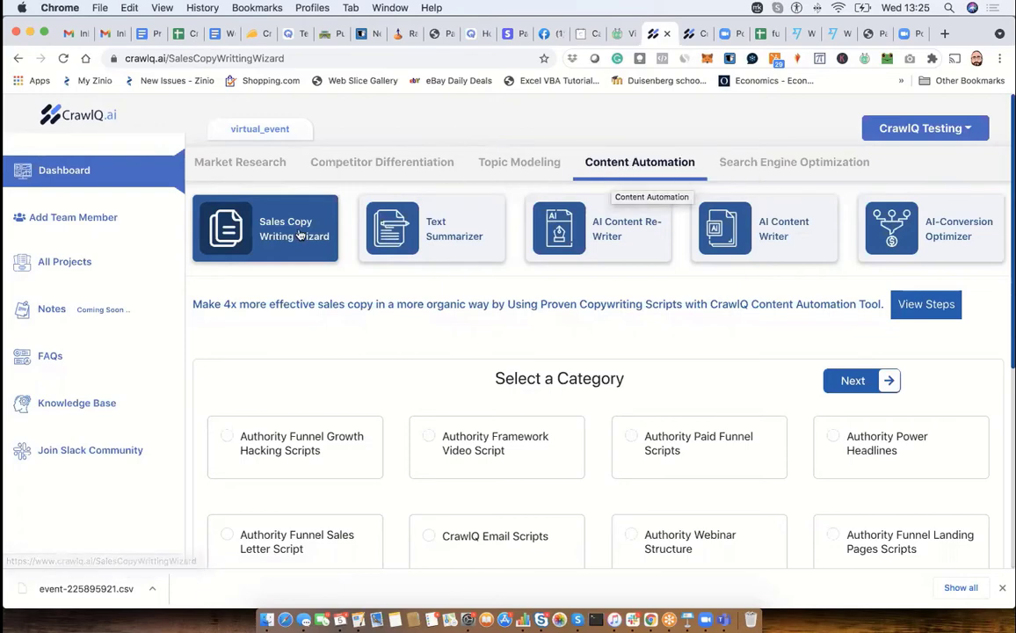
scroll(323, 326, down, 5)
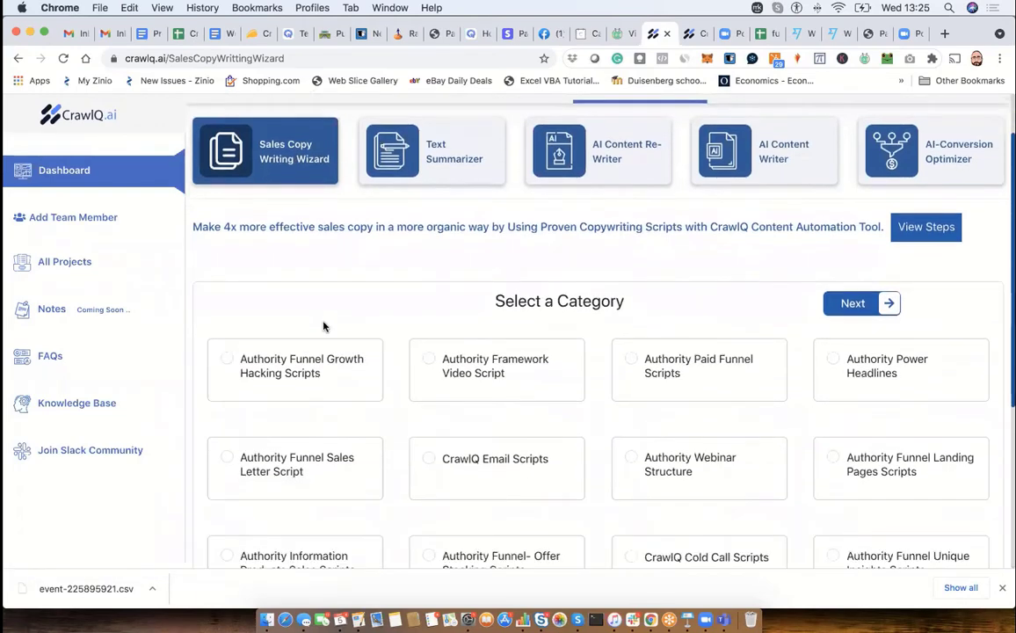
scroll(322, 326, down, 1)
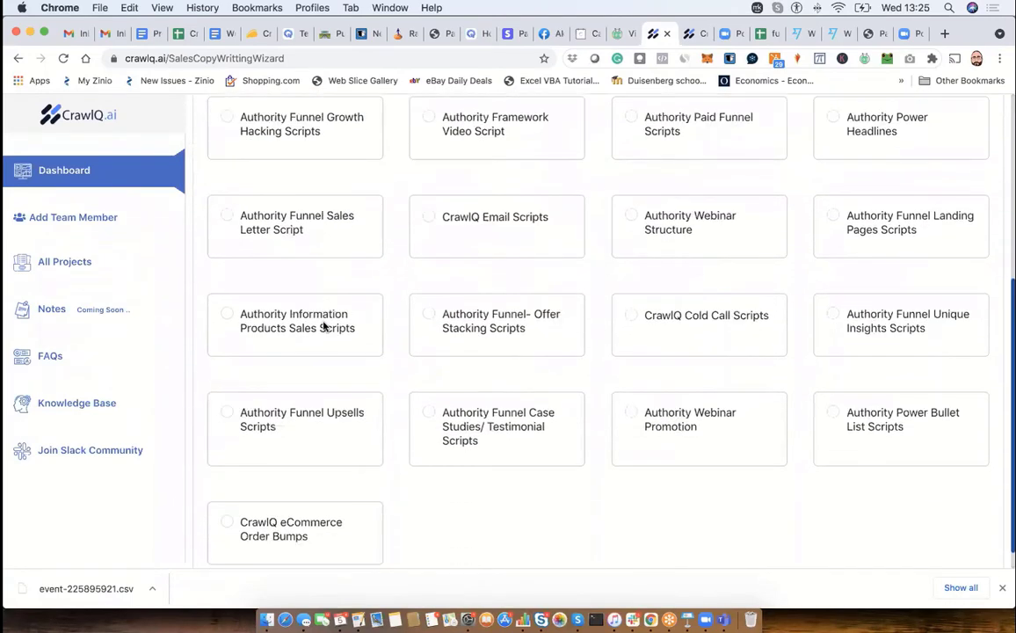
scroll(324, 328, up, 1)
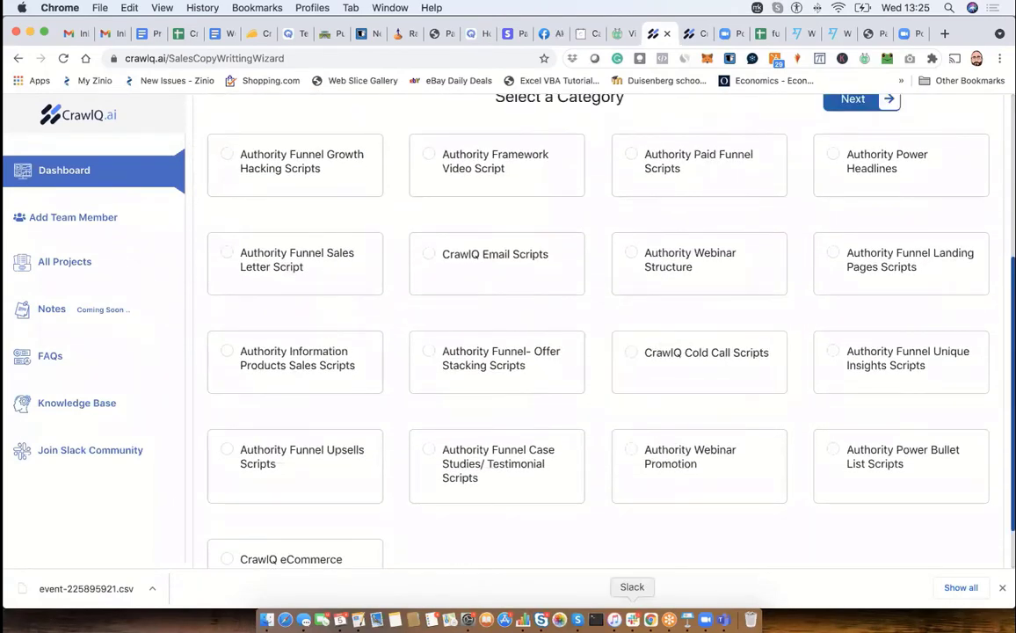
- Switch to Slack and open the frontend channel to find the shared sales letter script samples
click(632, 619)
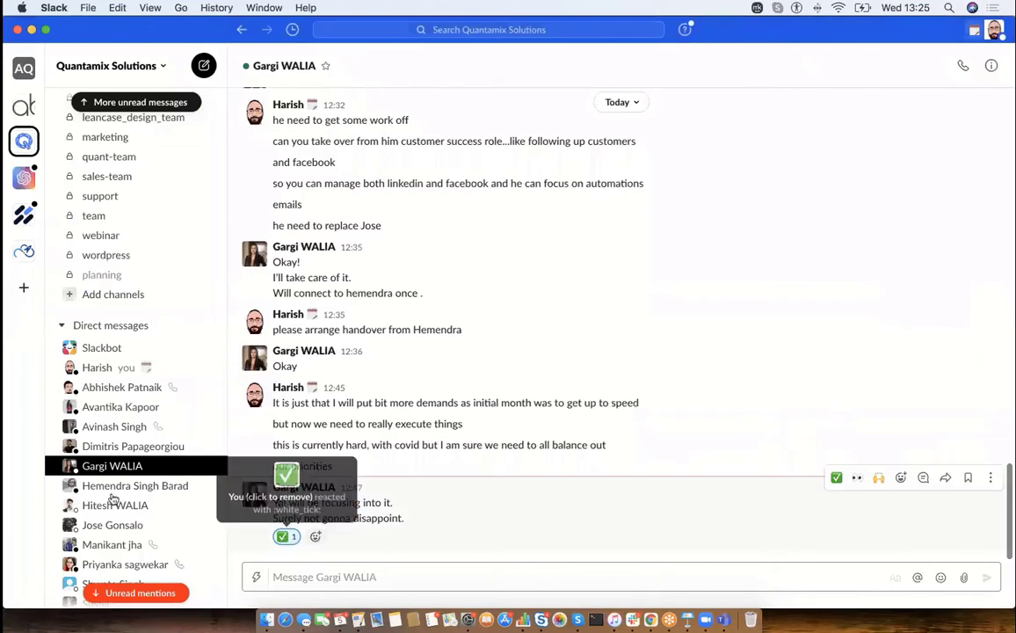
scroll(107, 589, down, 3)
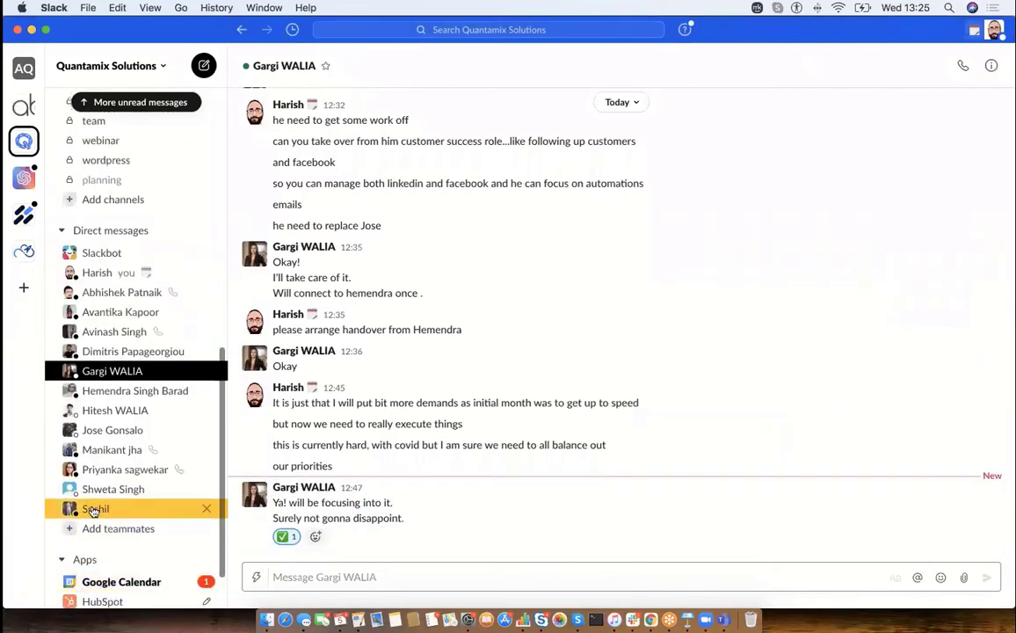
click(101, 102)
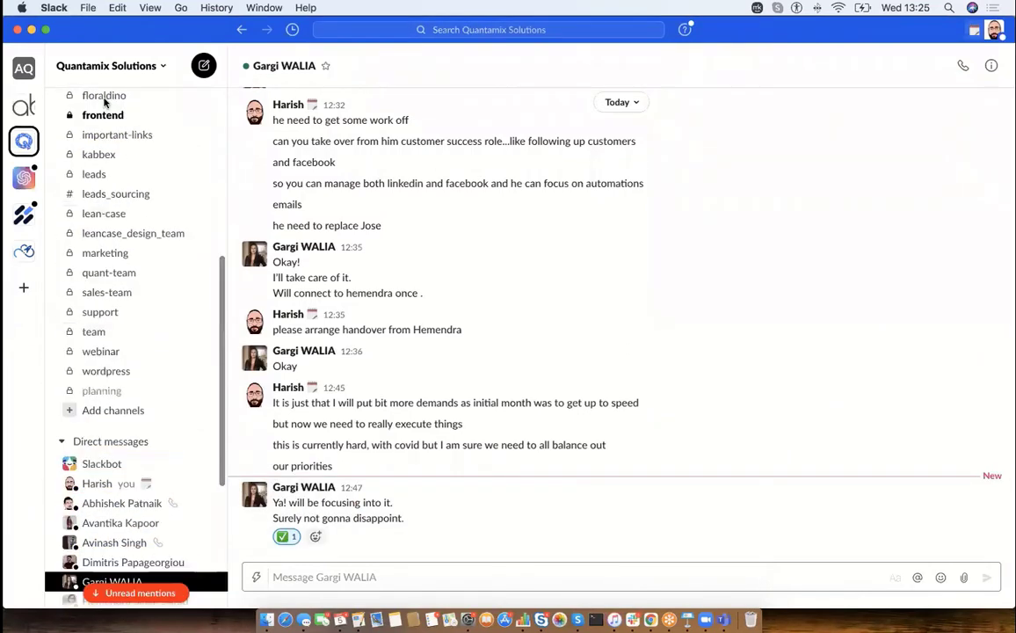
click(107, 120)
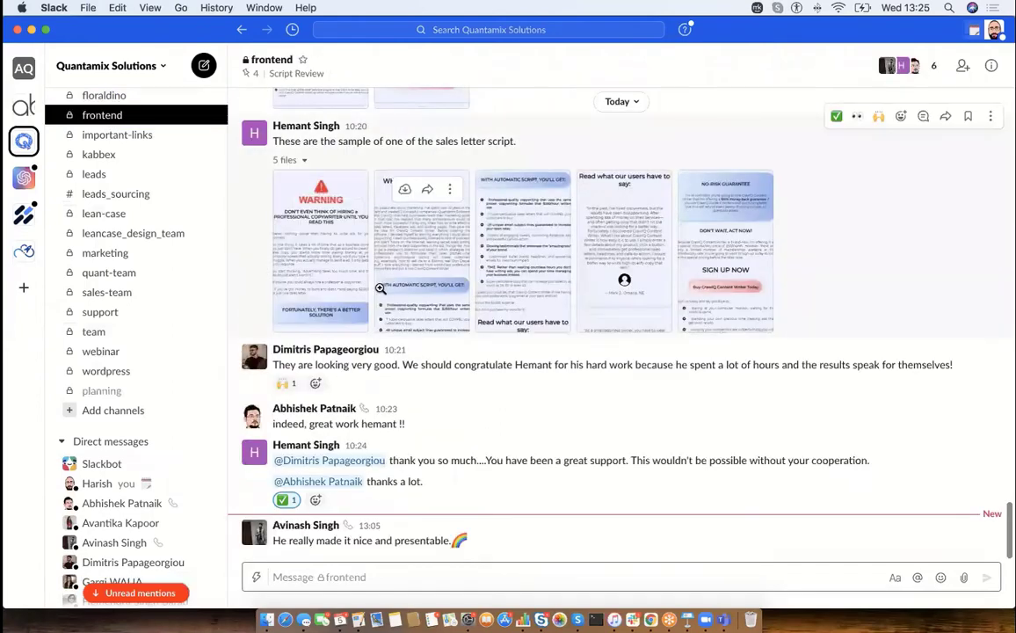
scroll(332, 280, up, 2)
scroll(332, 279, up, 4)
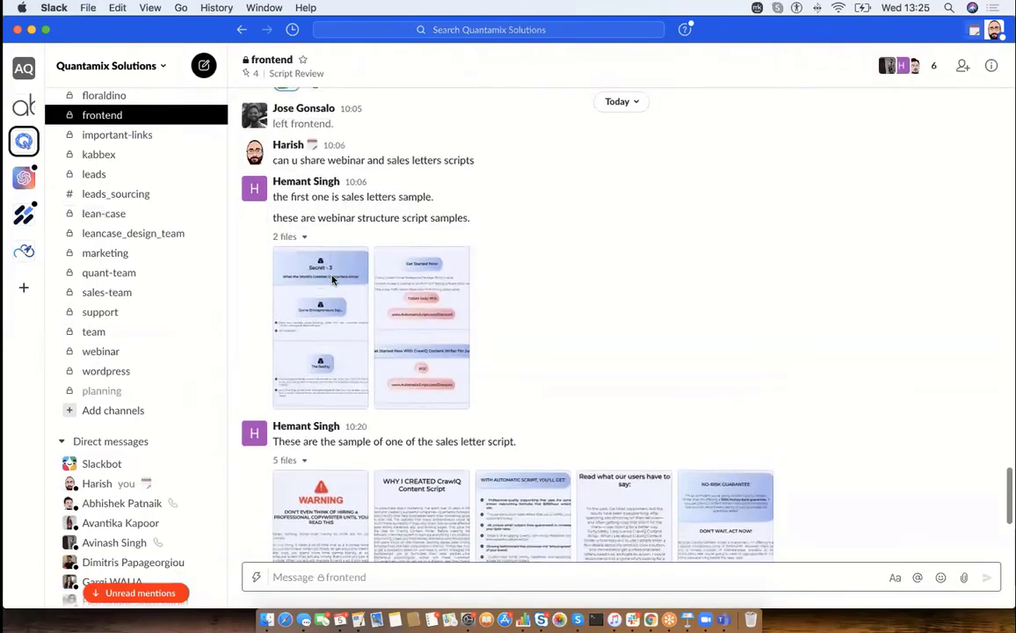
- View the sales letter script sample images from SS1.jpg through SS5.jpg, and close the image viewer
scroll(332, 281, down, 5)
click(328, 298)
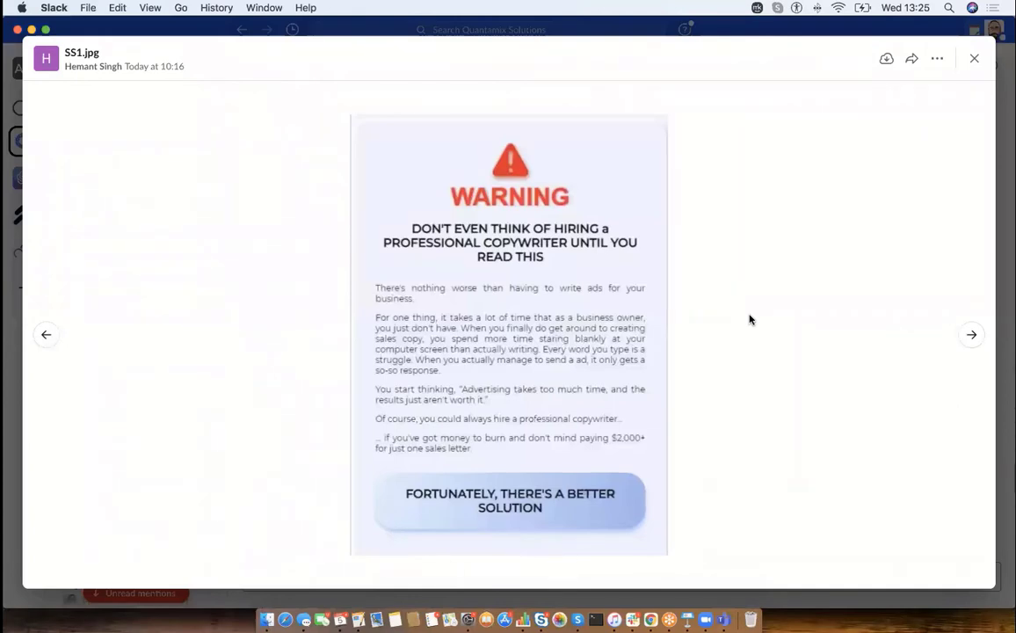
click(974, 336)
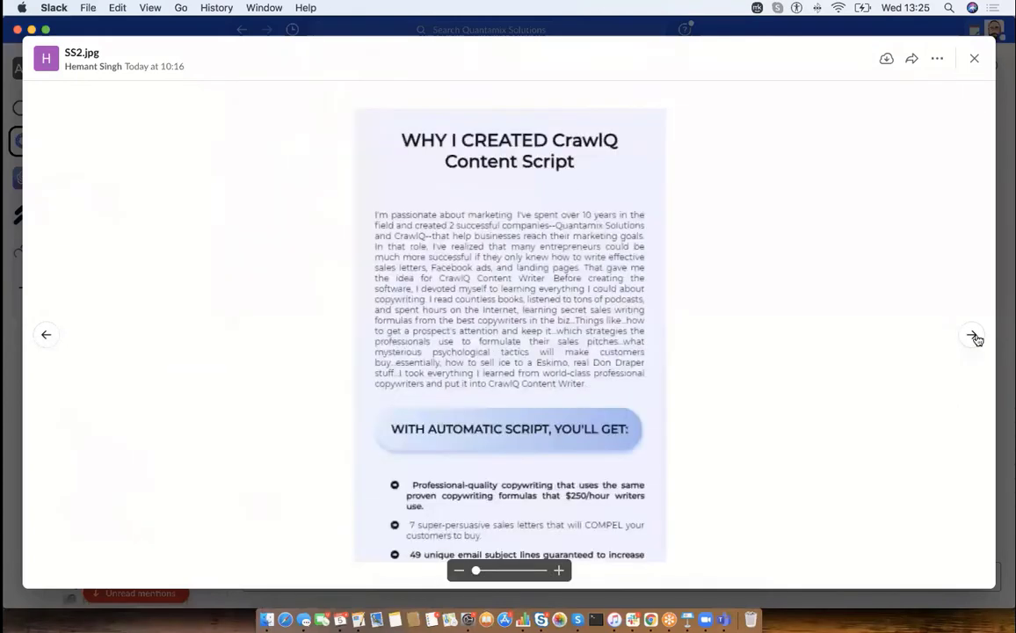
click(974, 336)
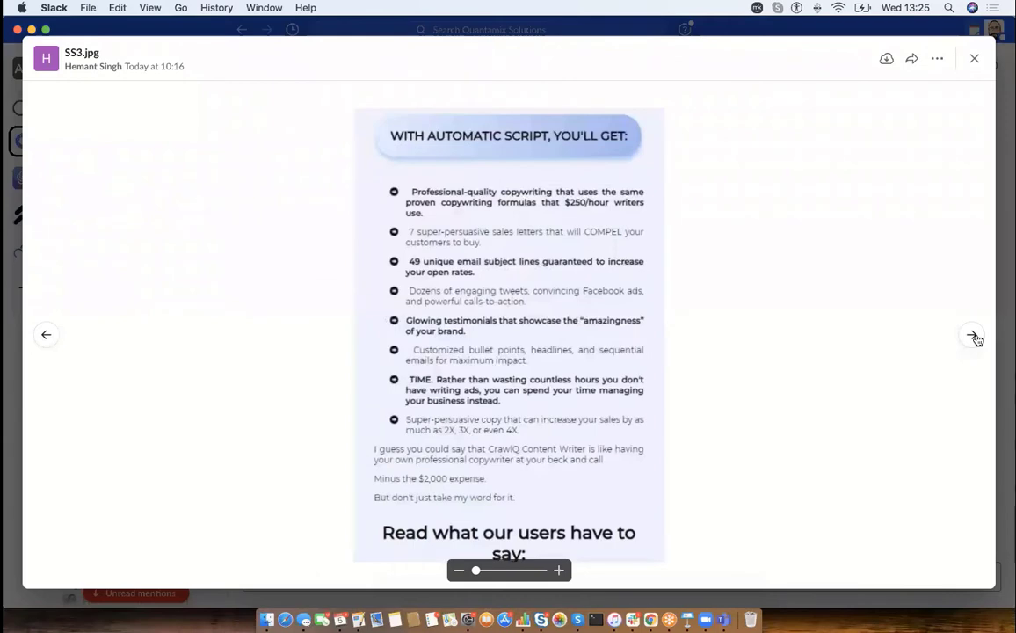
click(974, 336)
click(974, 336)
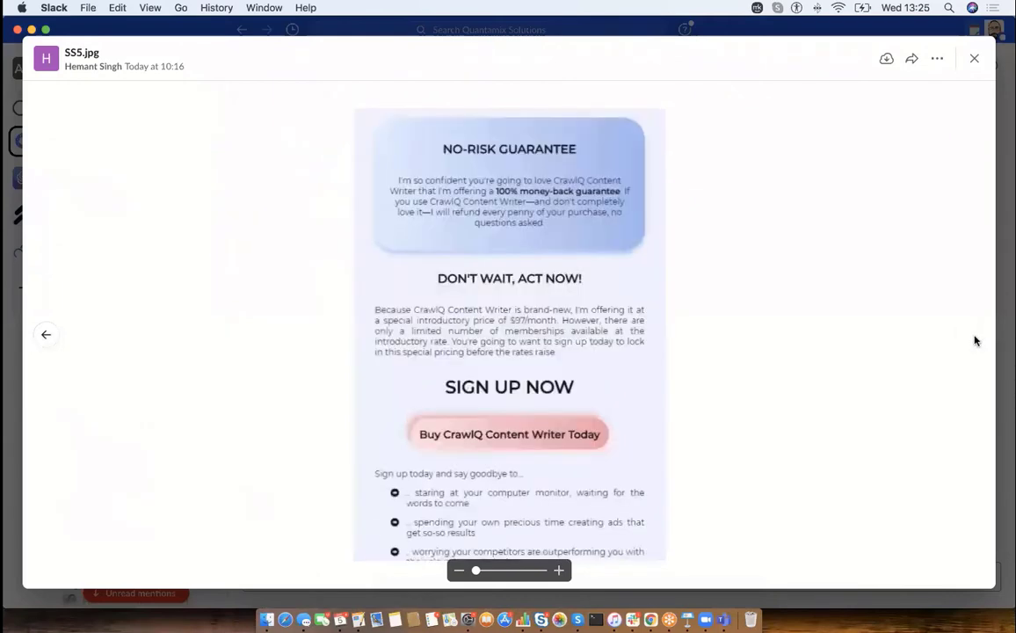
key(Escape)
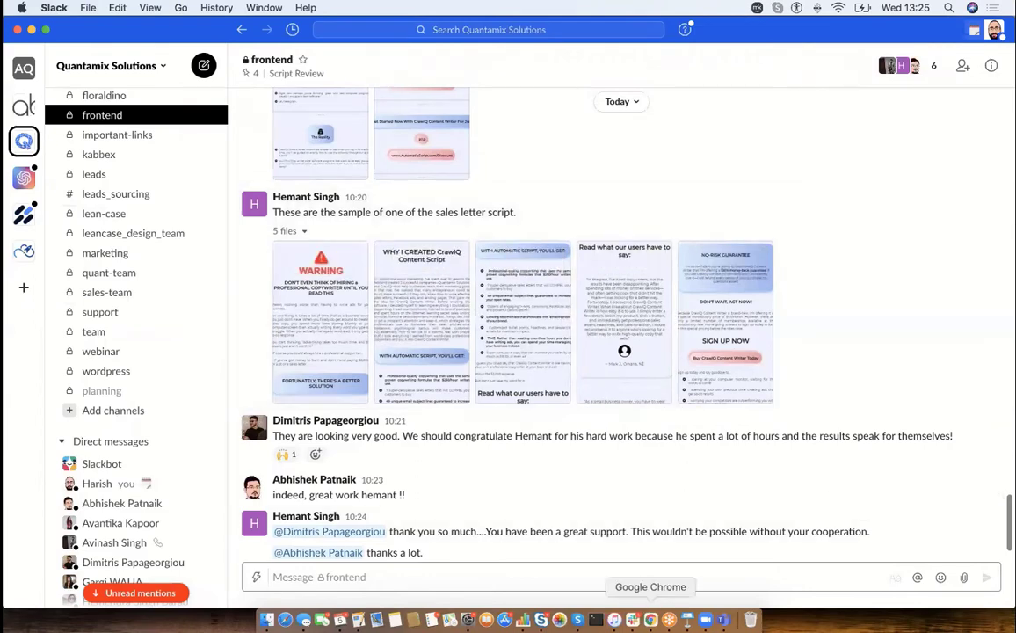
- Switch back to Chrome and view the subscripts of the Authority Funnel Sales Letter Script and Authority Paid Funnel Scripts categories in turn
click(651, 620)
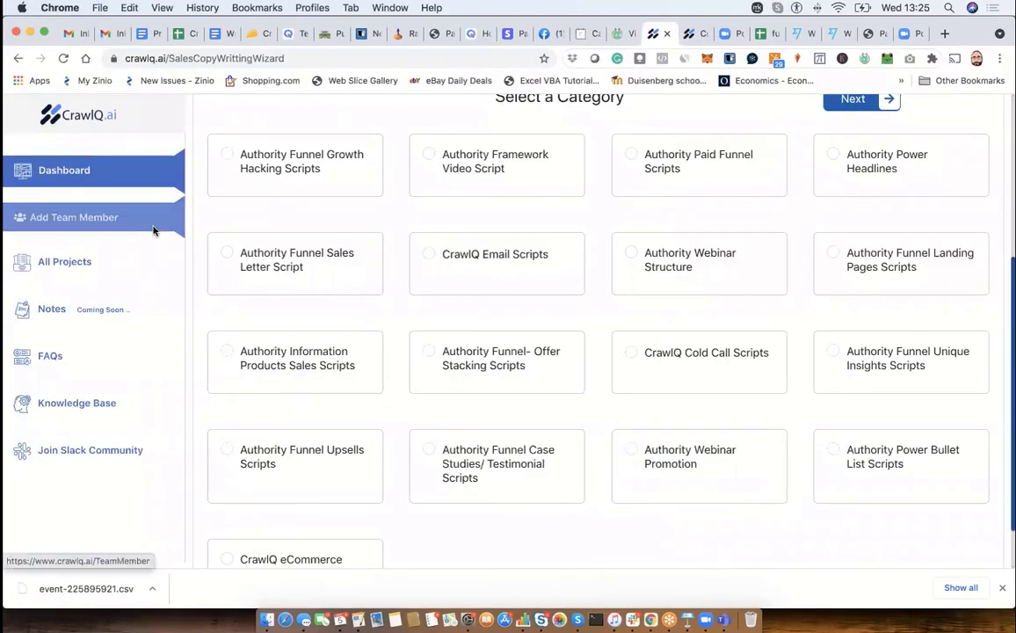
scroll(279, 312, up, 1)
scroll(278, 312, up, 1)
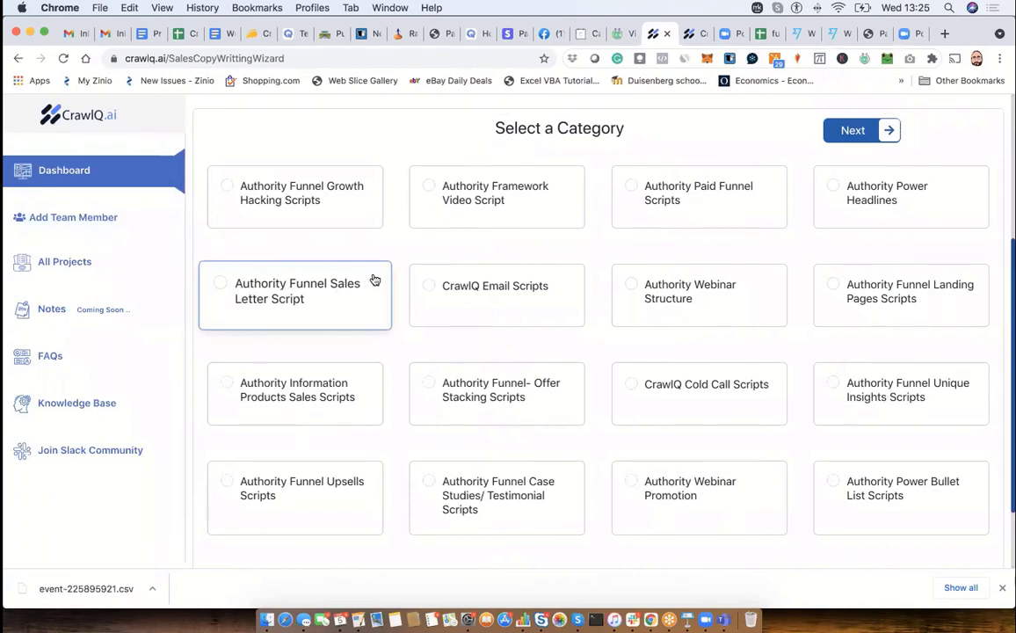
click(222, 285)
click(890, 140)
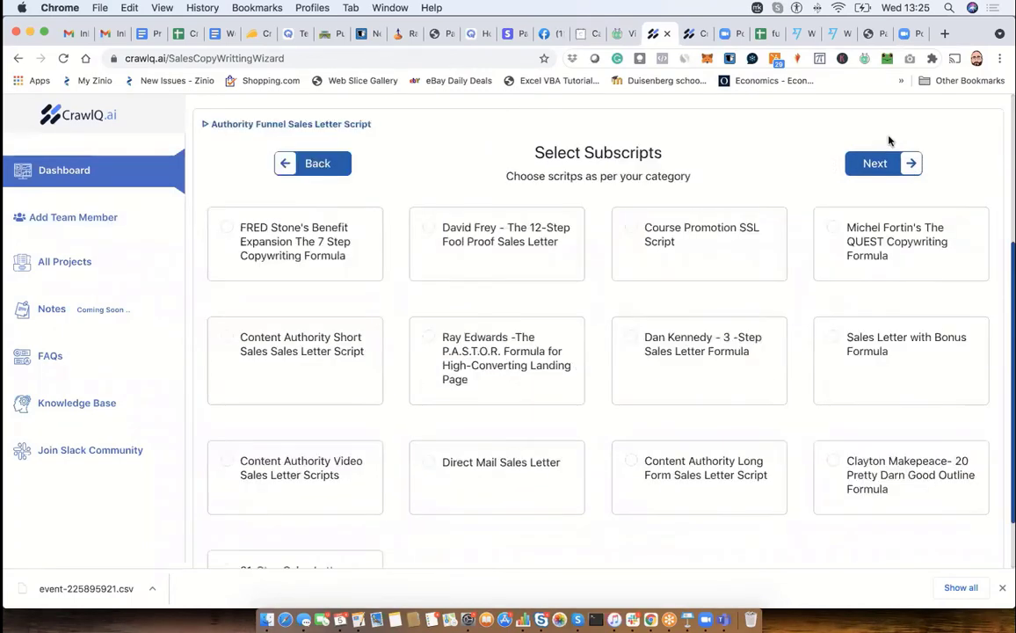
click(313, 164)
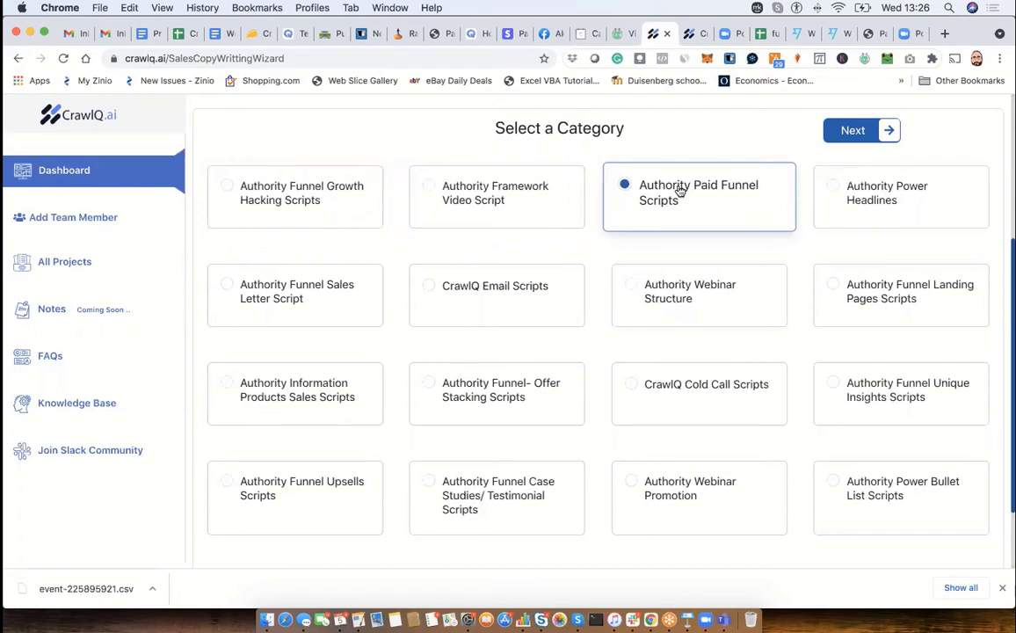
click(887, 130)
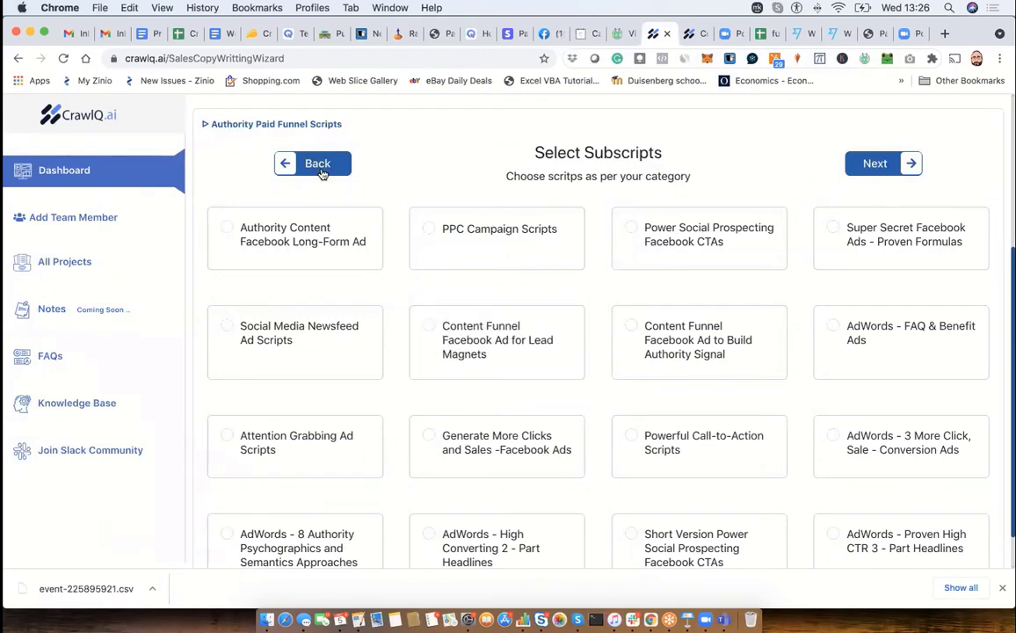
click(280, 166)
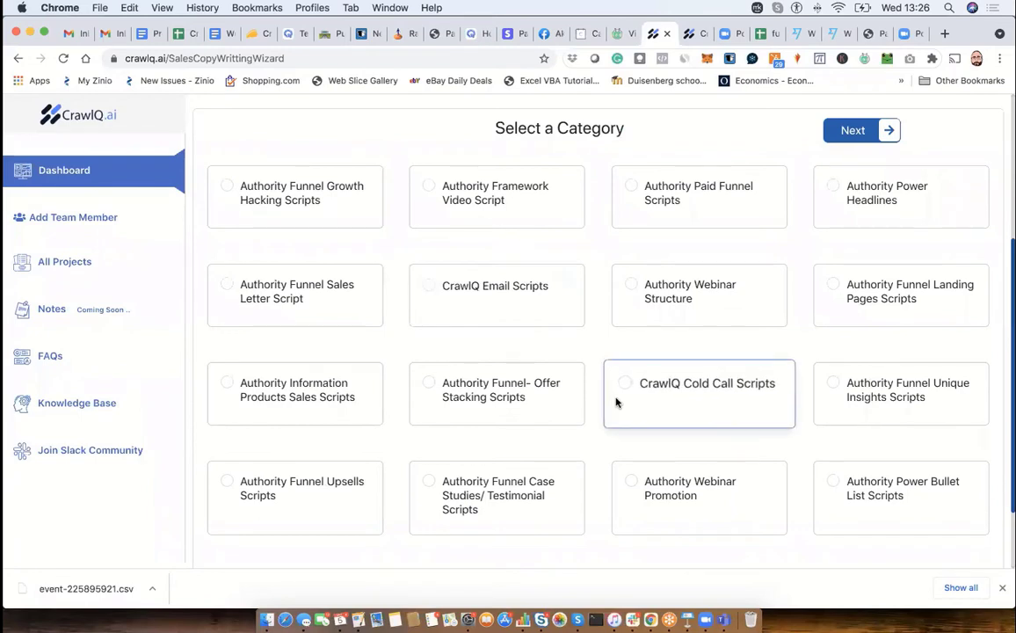
- Choose the Authority Funnel Sales Letter Script category with the Content Authority Short Sales Sales Letter Script subscript and open its questionnaire
click(231, 292)
click(885, 135)
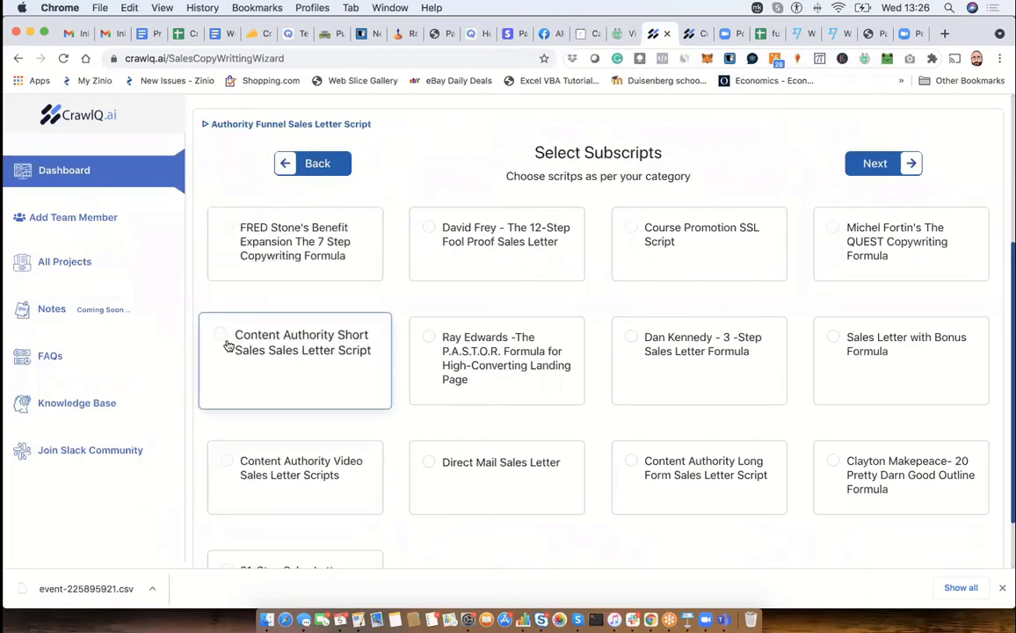
click(911, 165)
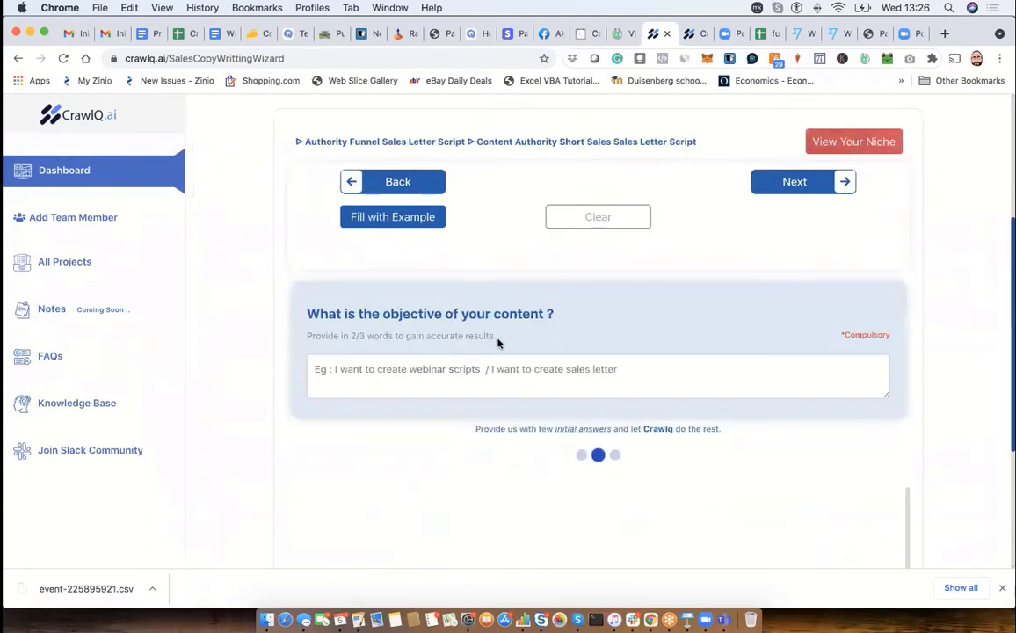
- Enter "I want to create a landing page for online virtual event hosting software" as the objective of the content
click(422, 368)
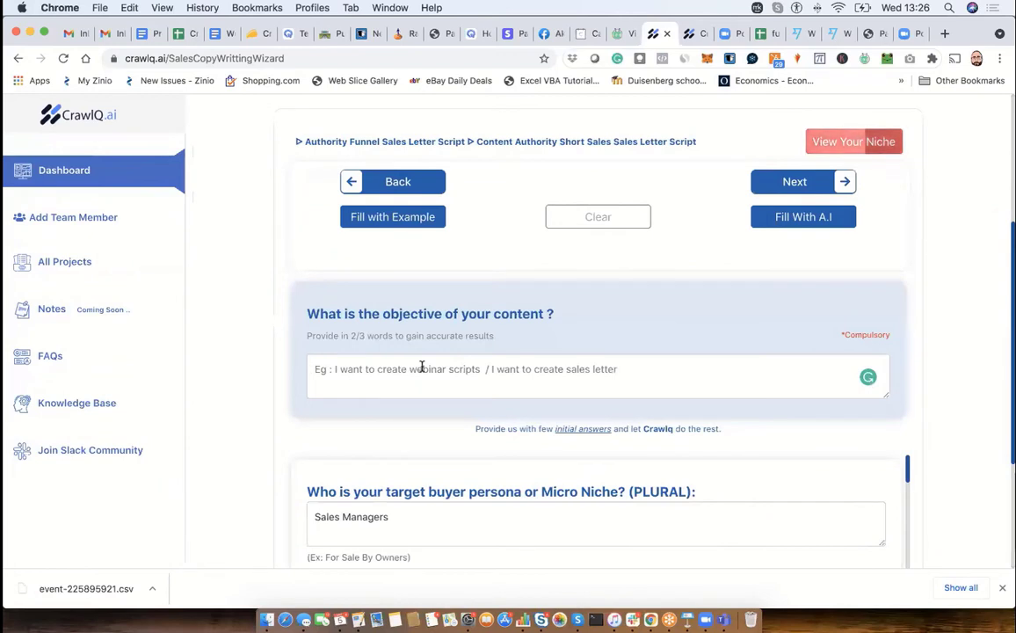
text(I wan)
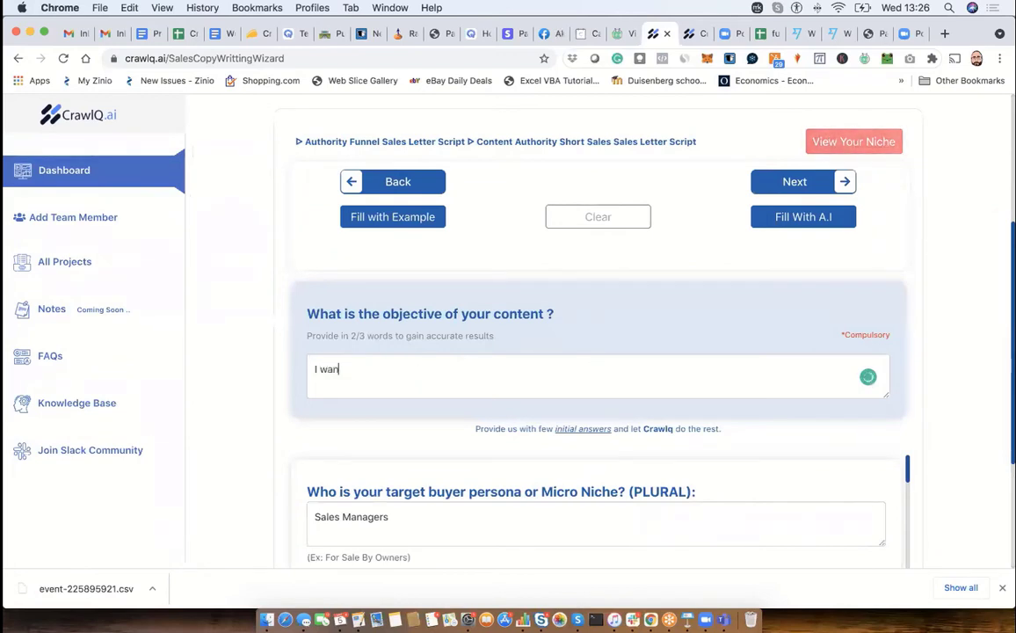
text(t to create a landing p)
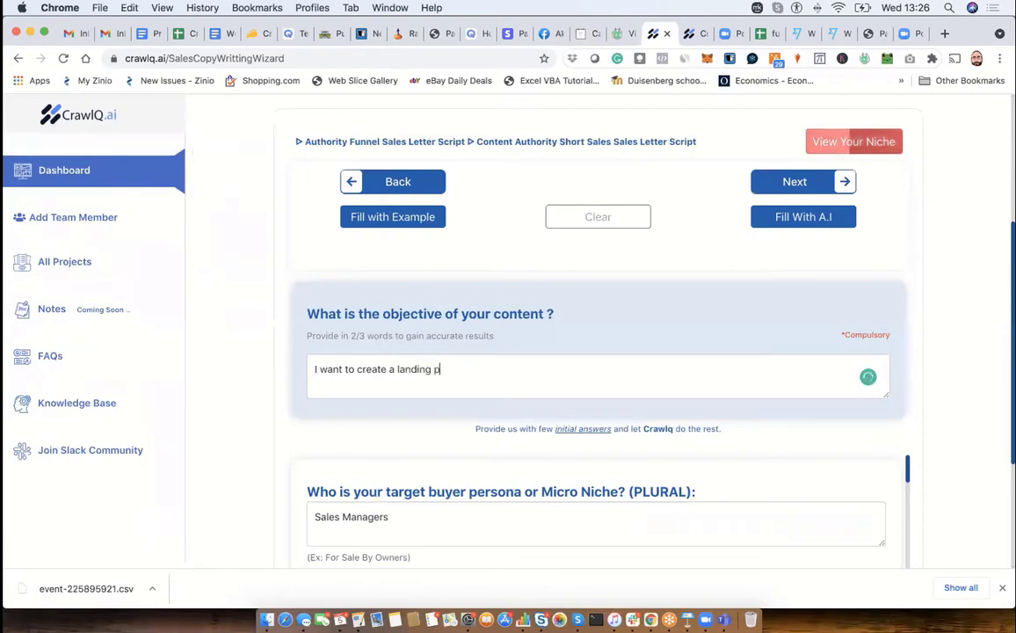
text(age for )
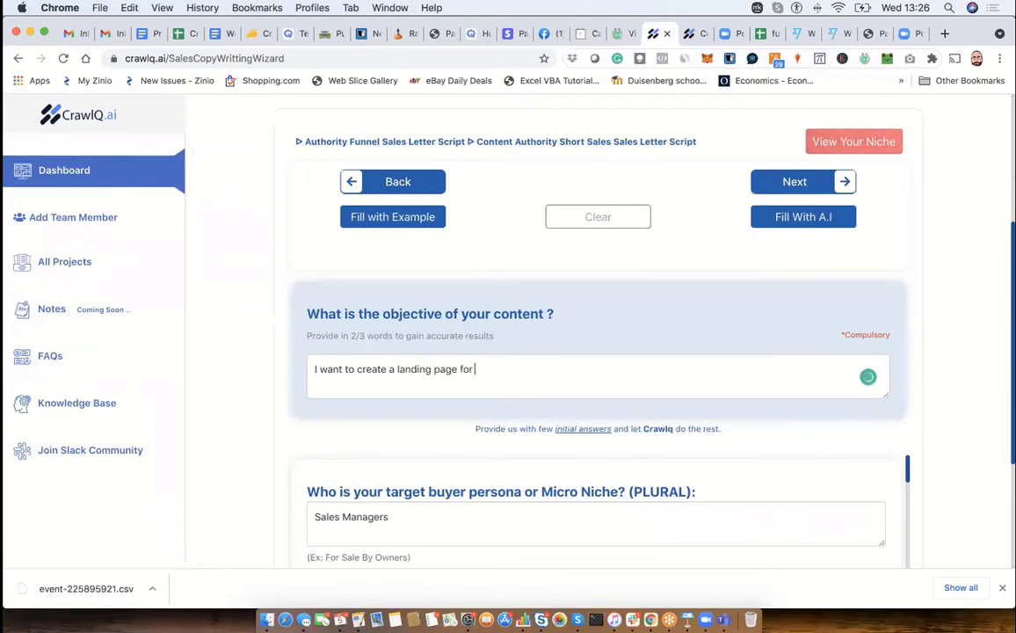
text(online virtua)
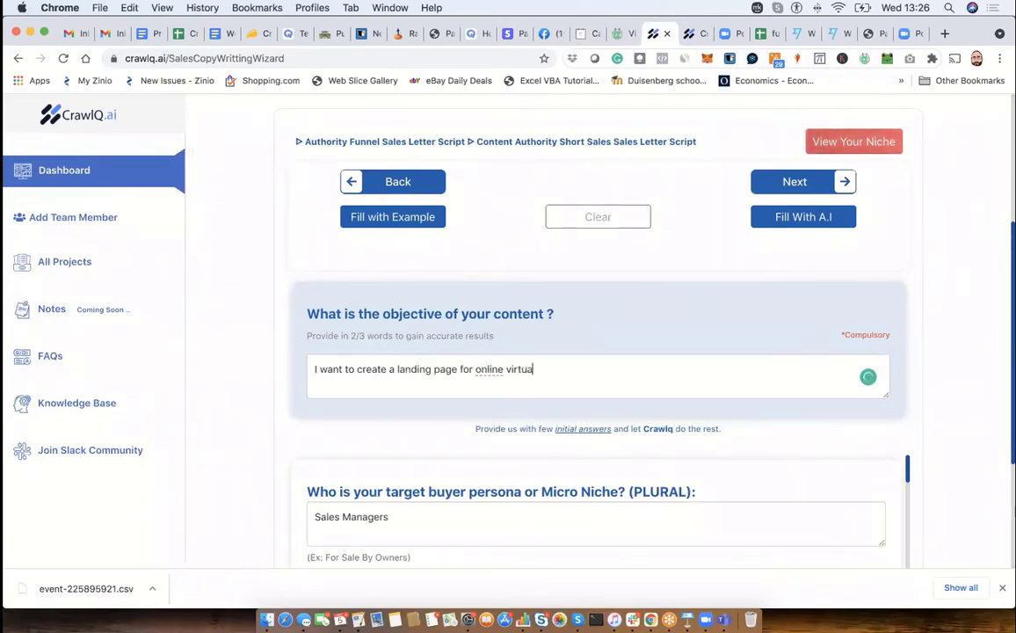
text(l event ho)
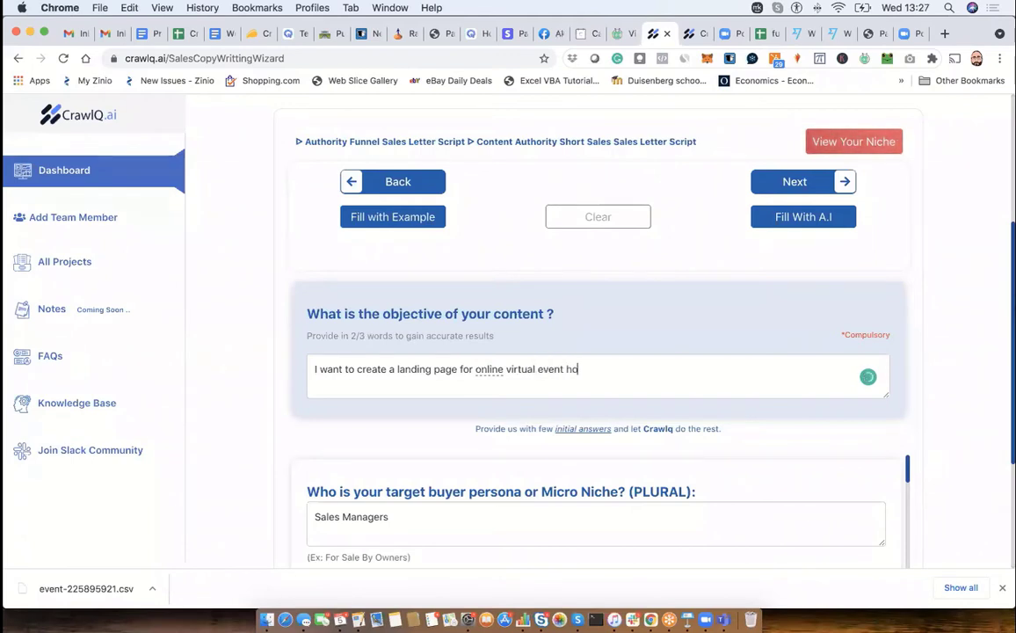
text(sting software)
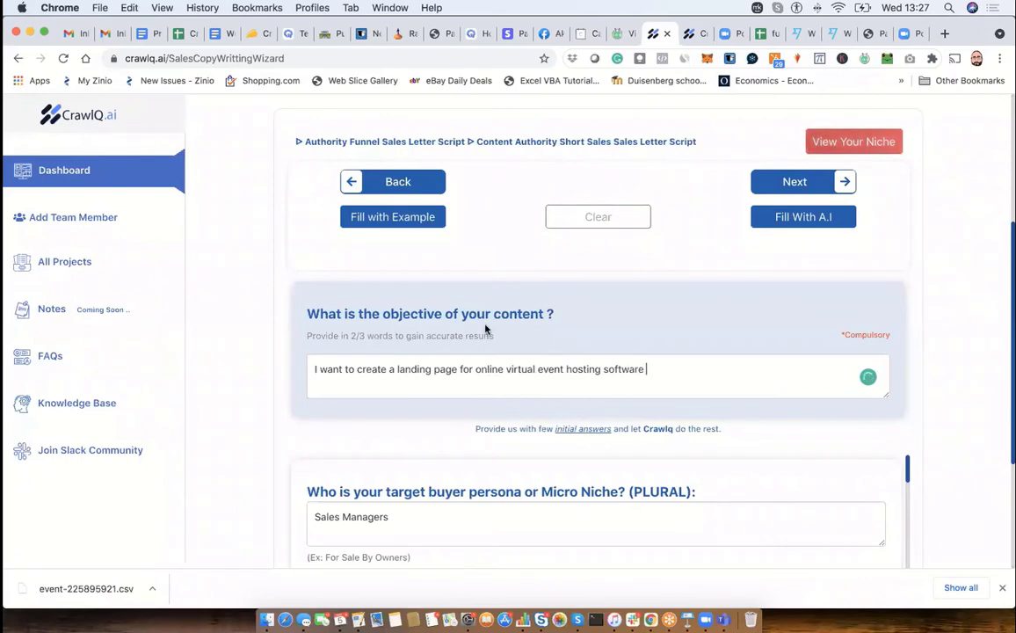
- Review the questionnaire's prefilled answers for the target buyer persona, the name and the best headline for the sales copy
scroll(484, 329, down, 5)
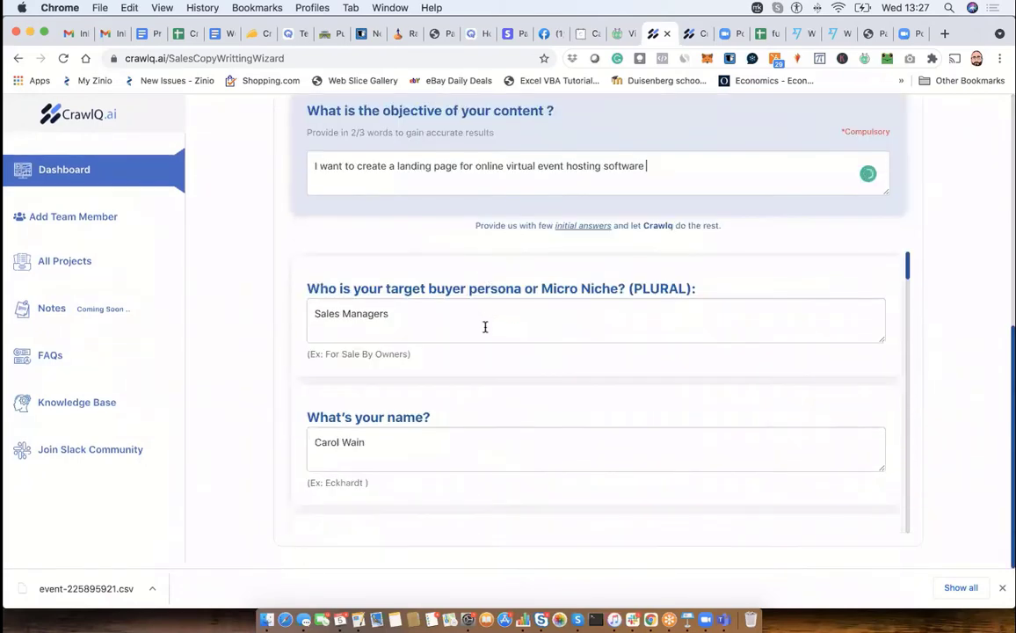
mouse_move(907, 267)
mouse_down()
mouse_move(909, 311)
mouse_move(907, 264)
mouse_up()
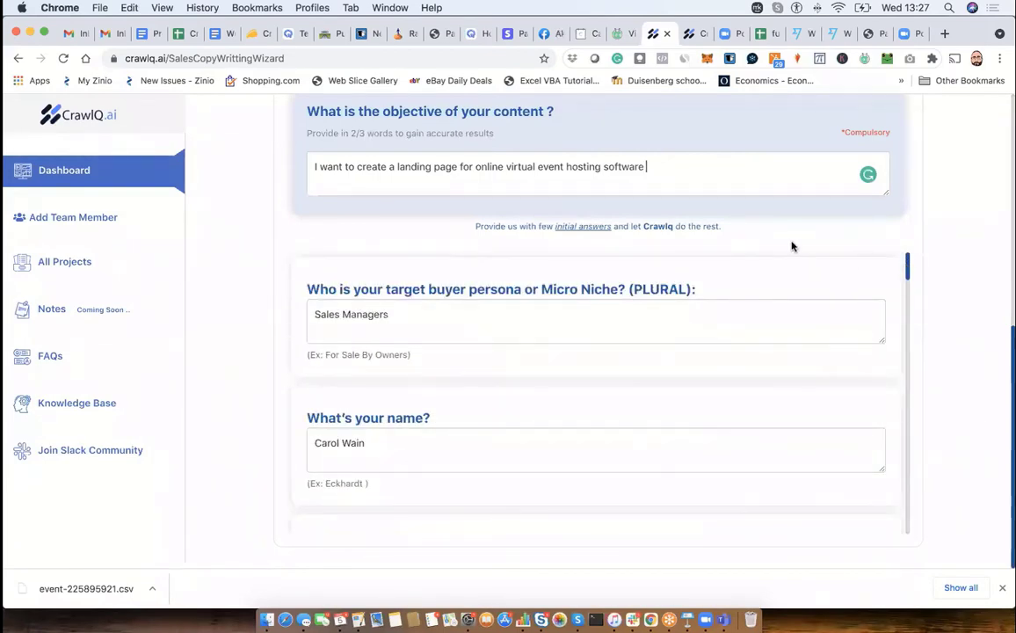
scroll(791, 246, up, 2)
click(315, 375)
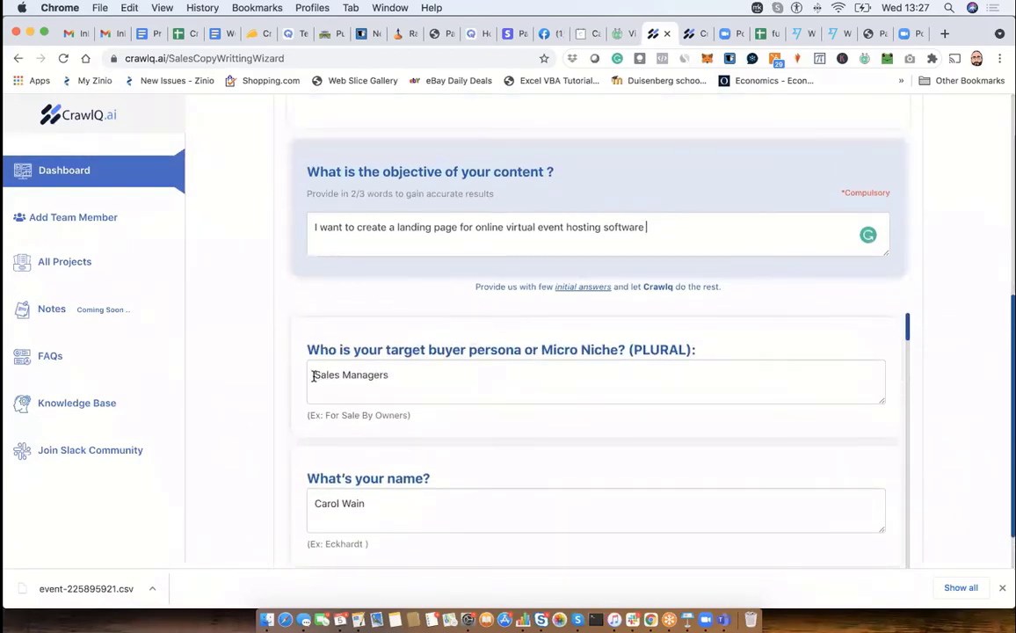
drag(314, 374, 391, 375)
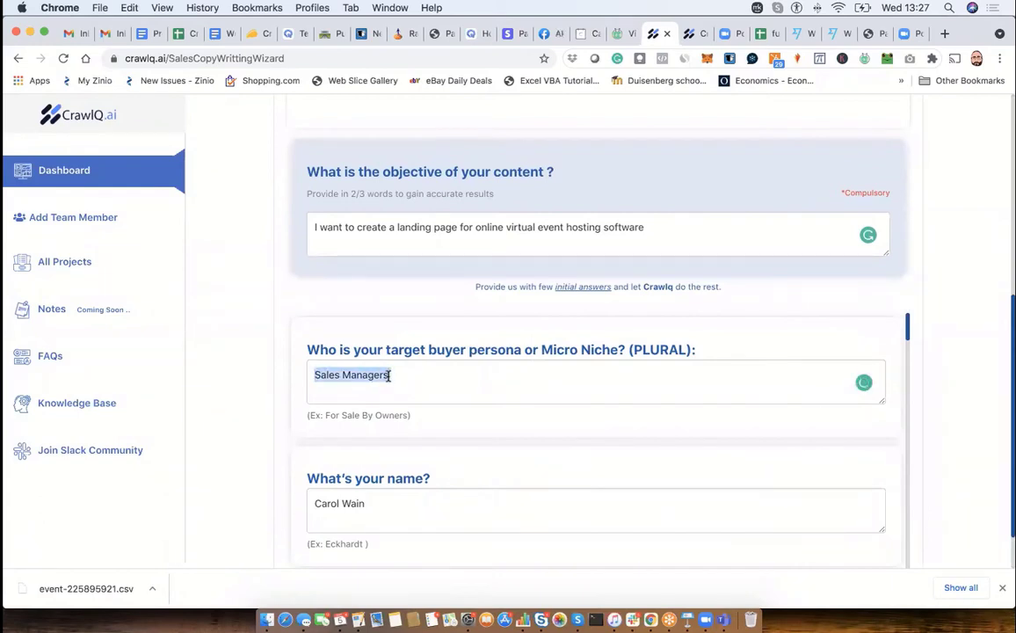
scroll(355, 507, down, 3)
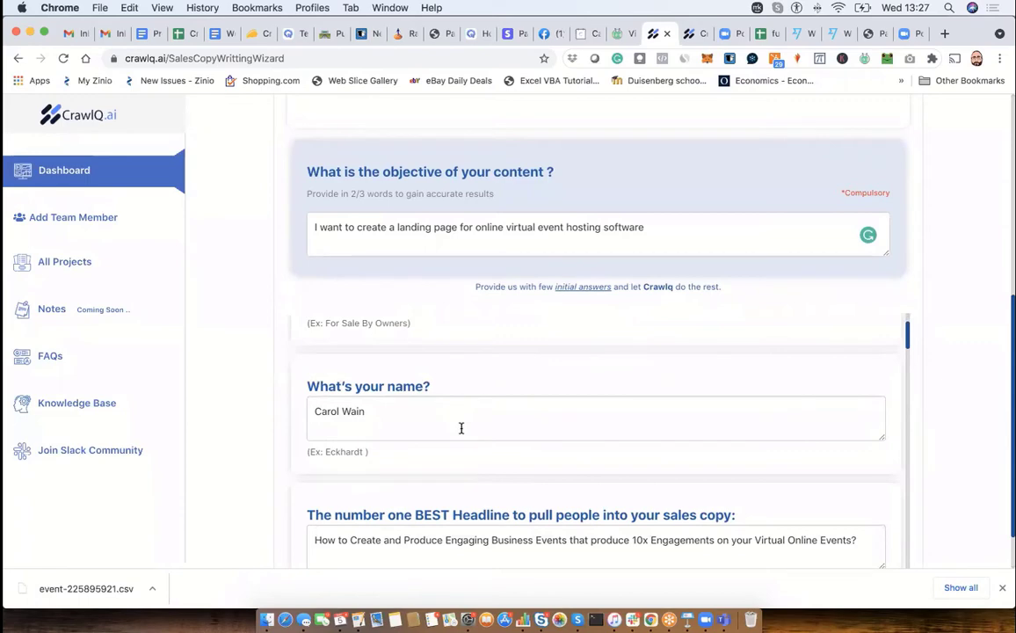
scroll(461, 429, down, 1)
scroll(461, 432, up, 2)
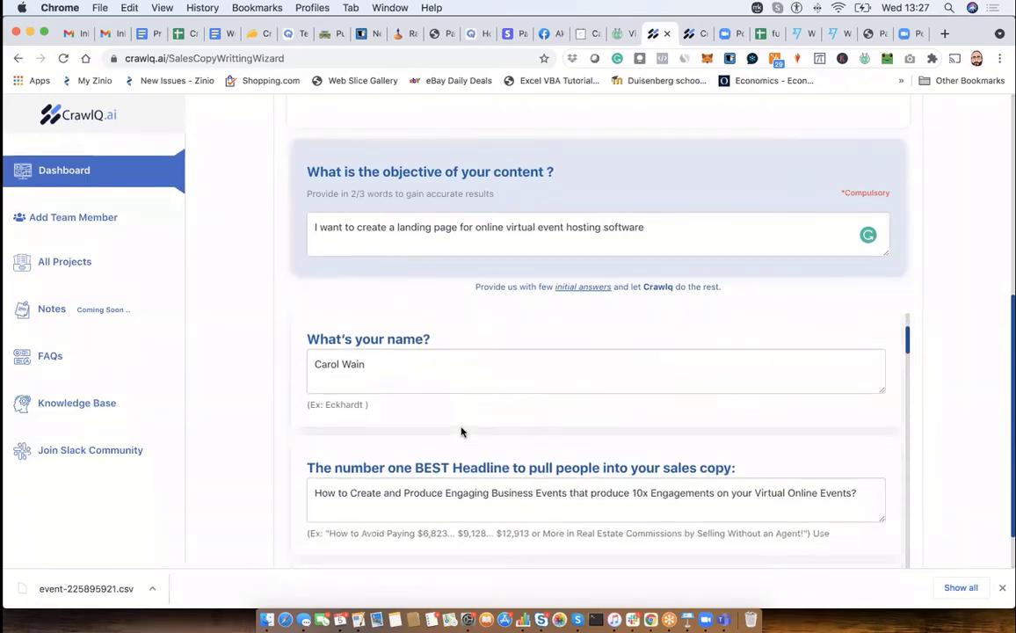
scroll(461, 431, up, 5)
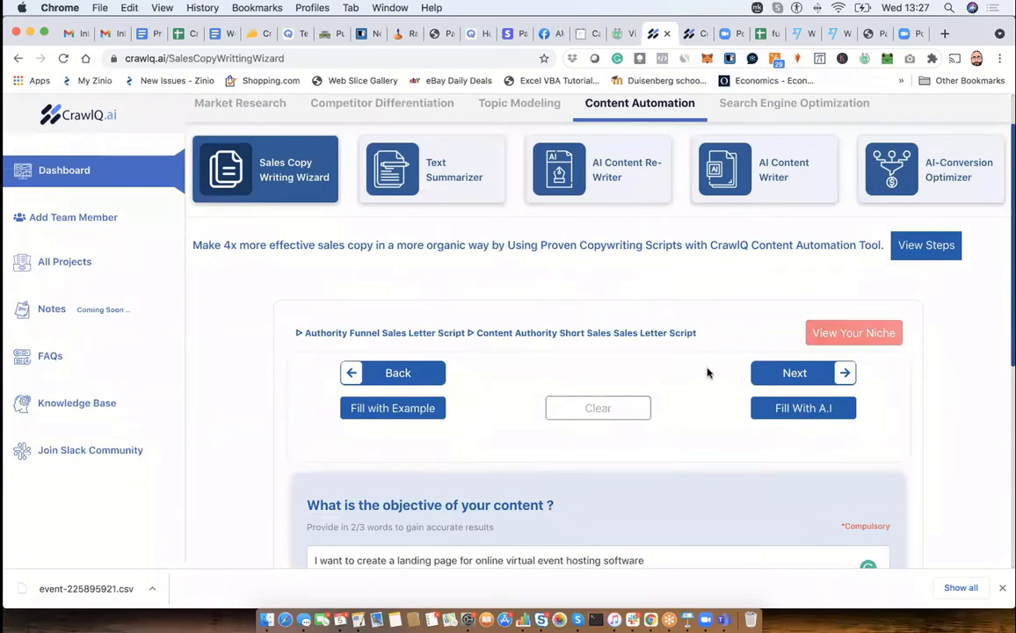
- Open the quick look at your niche, examine the Niche entry, and close the overview
click(857, 338)
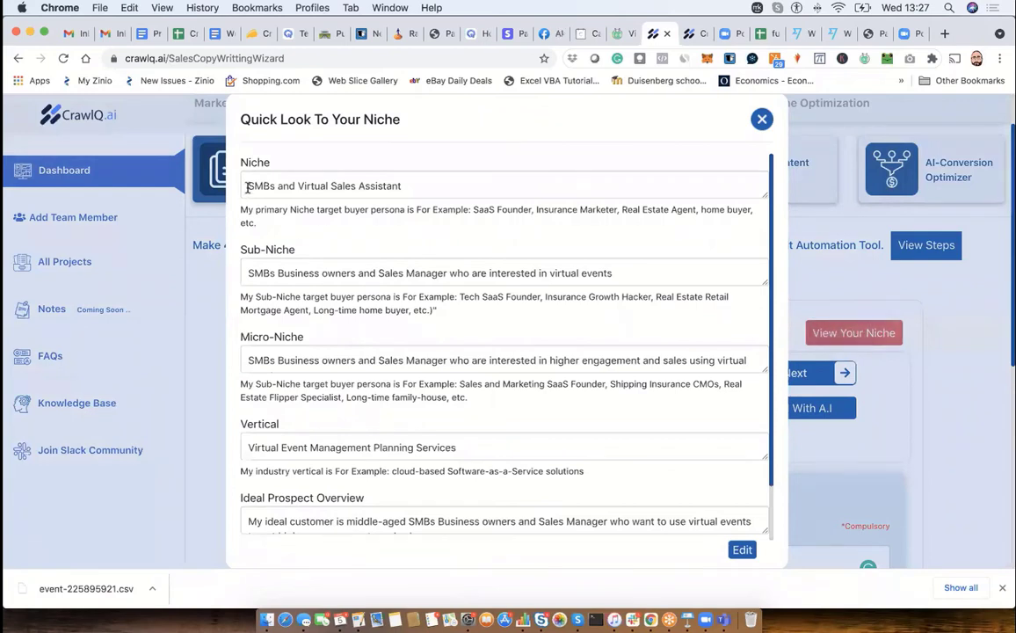
drag(246, 186, 413, 195)
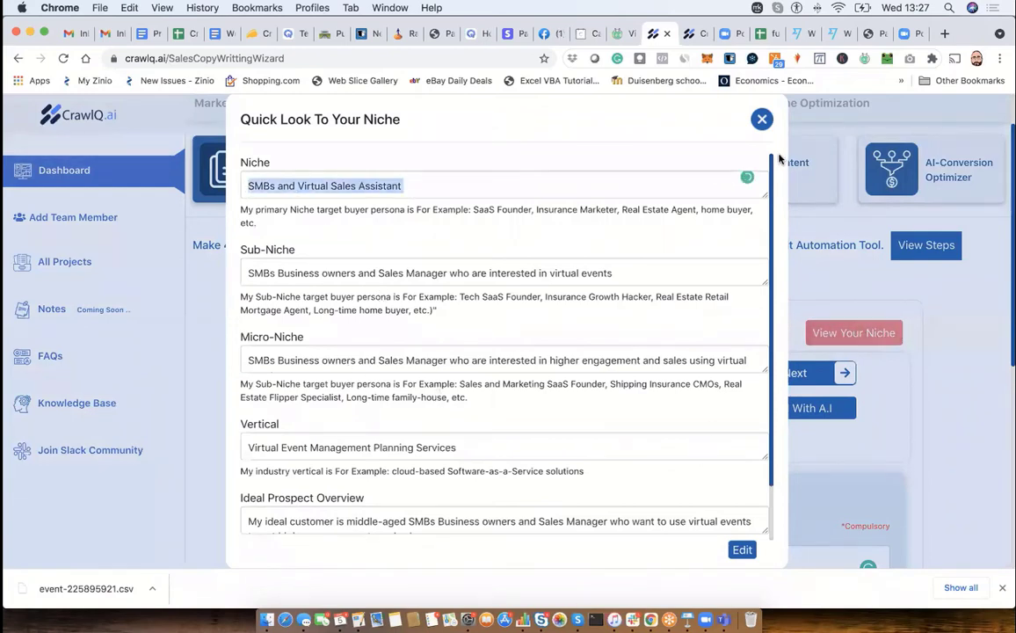
click(761, 119)
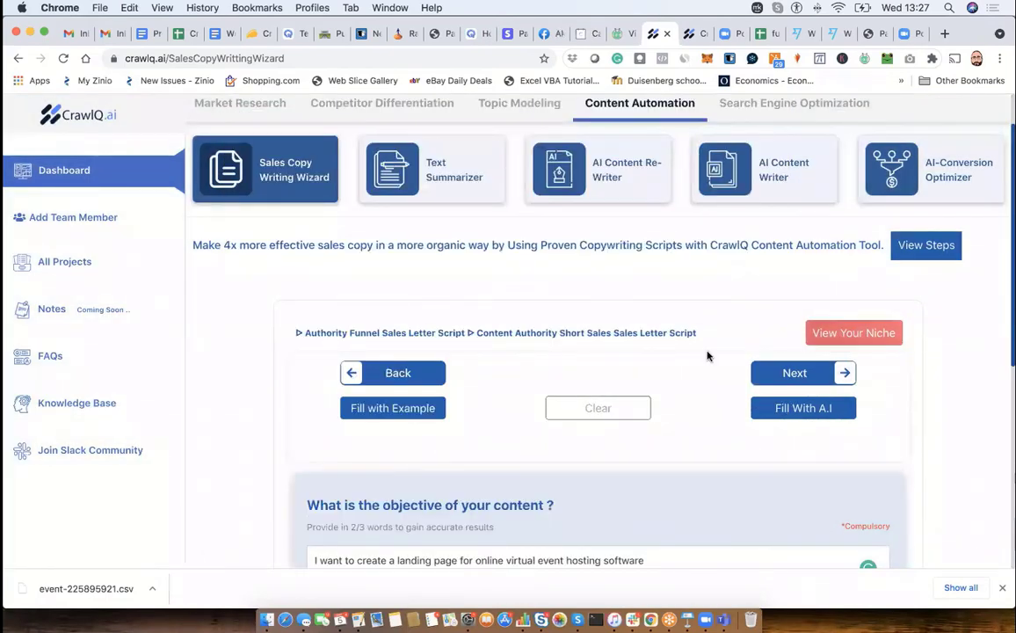
- Review the content objective and the prefilled questionnaire answers, including the biggest benefits, micro-niche bullets, price-drop reason and special price
scroll(708, 356, down, 3)
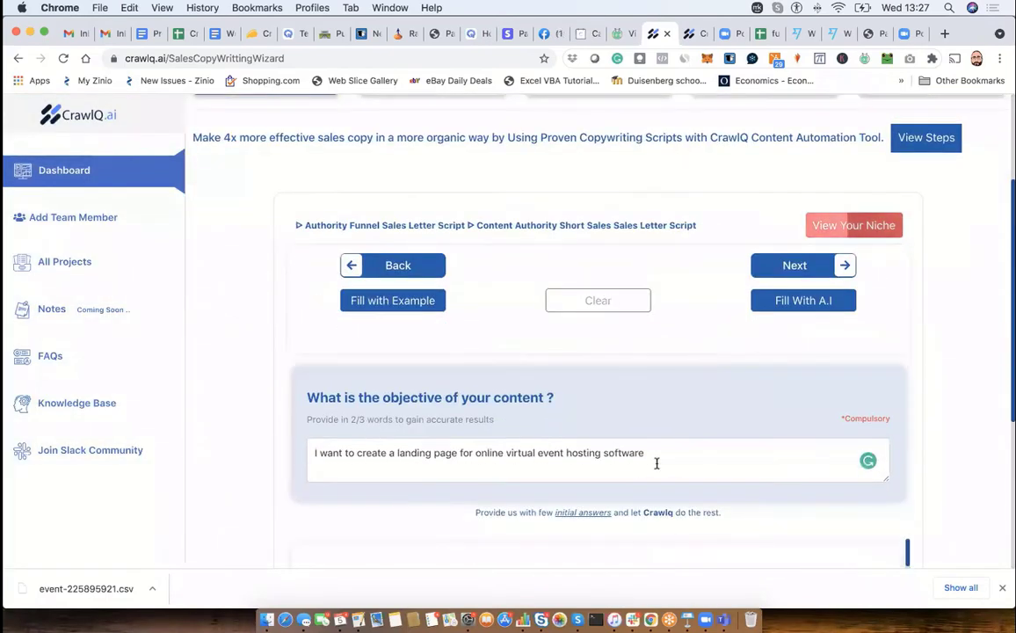
click(652, 460)
drag(652, 461, 595, 453)
scroll(592, 451, down, 5)
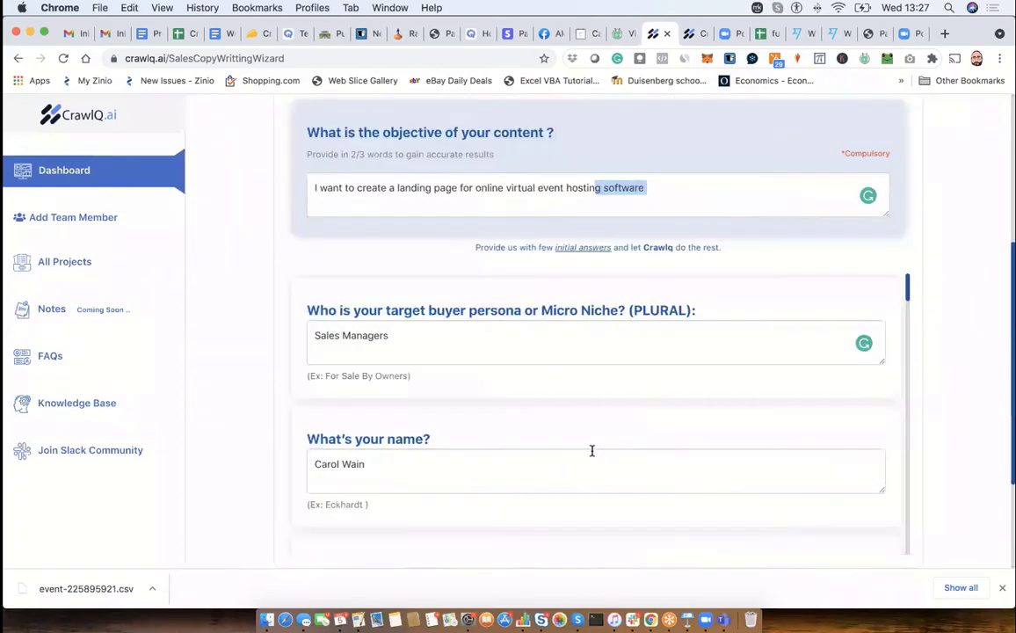
scroll(606, 427, down, 10)
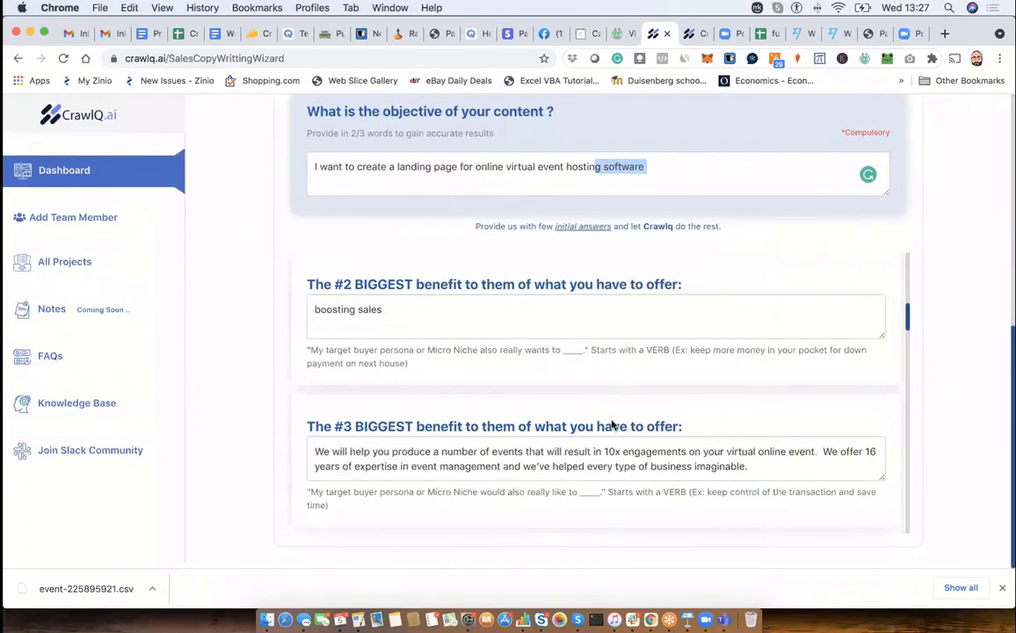
scroll(612, 425, down, 15)
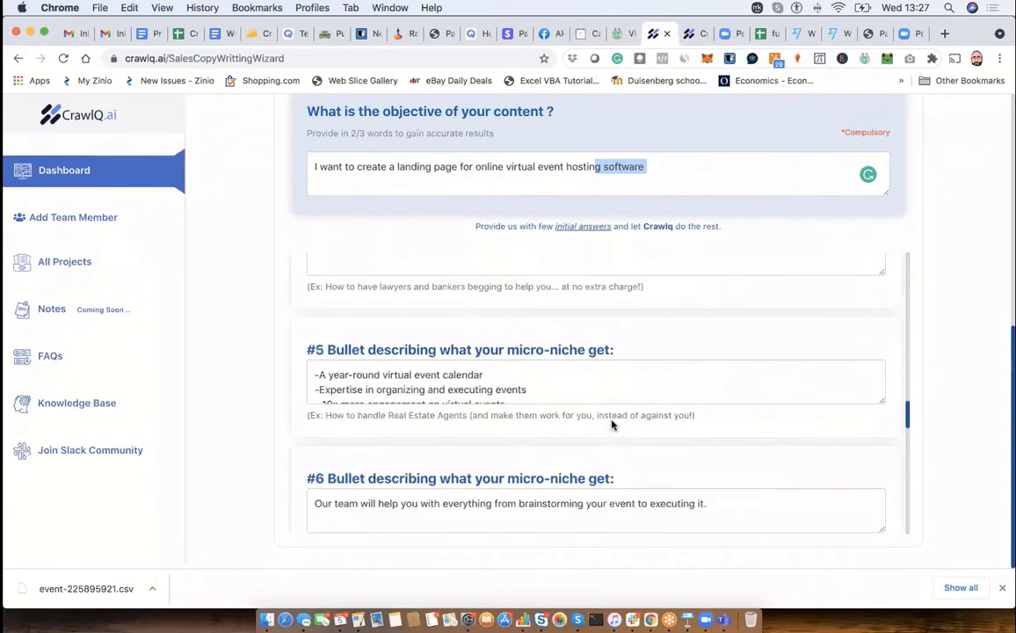
scroll(611, 421, down, 8)
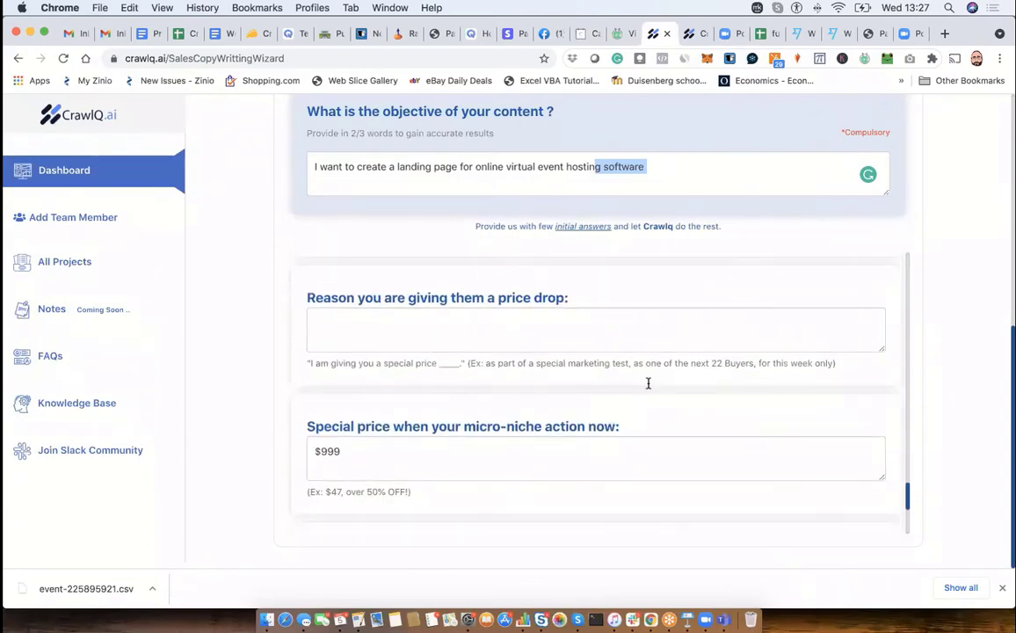
scroll(648, 385, up, 20)
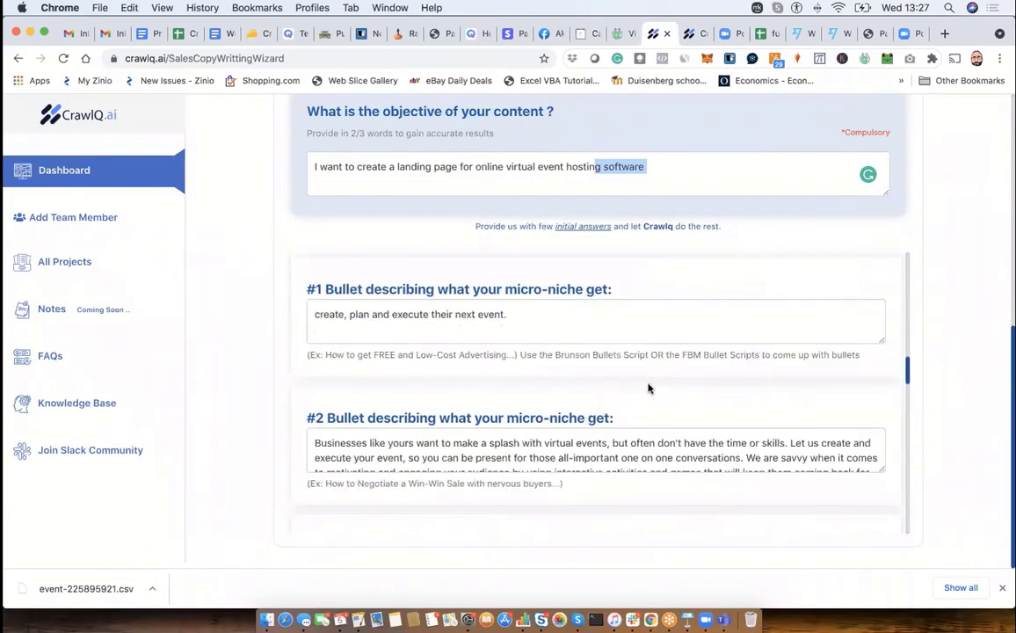
scroll(648, 385, up, 15)
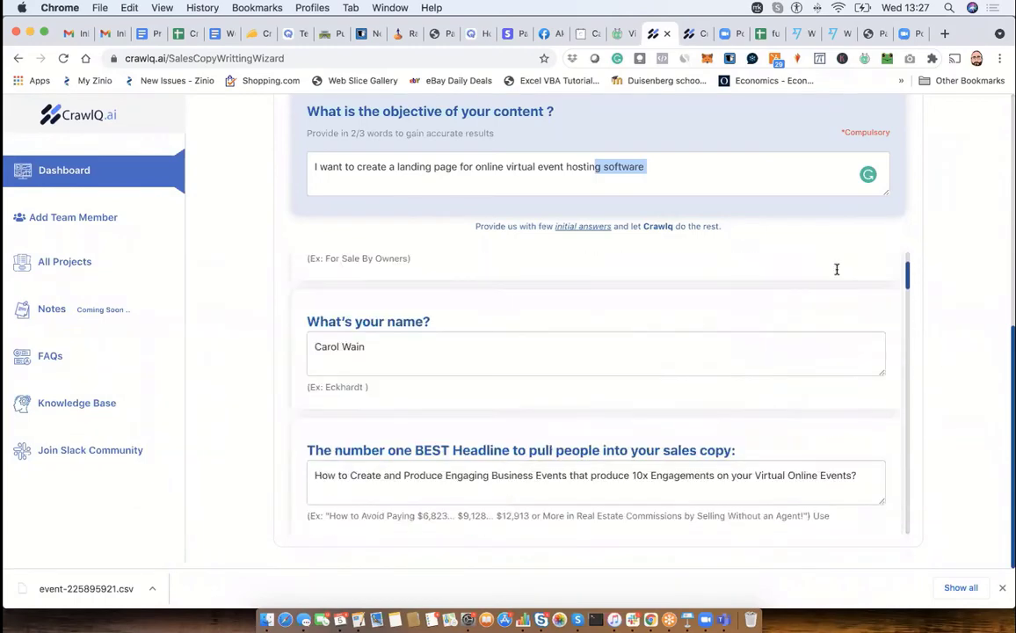
scroll(836, 269, up, 3)
scroll(826, 202, up, 3)
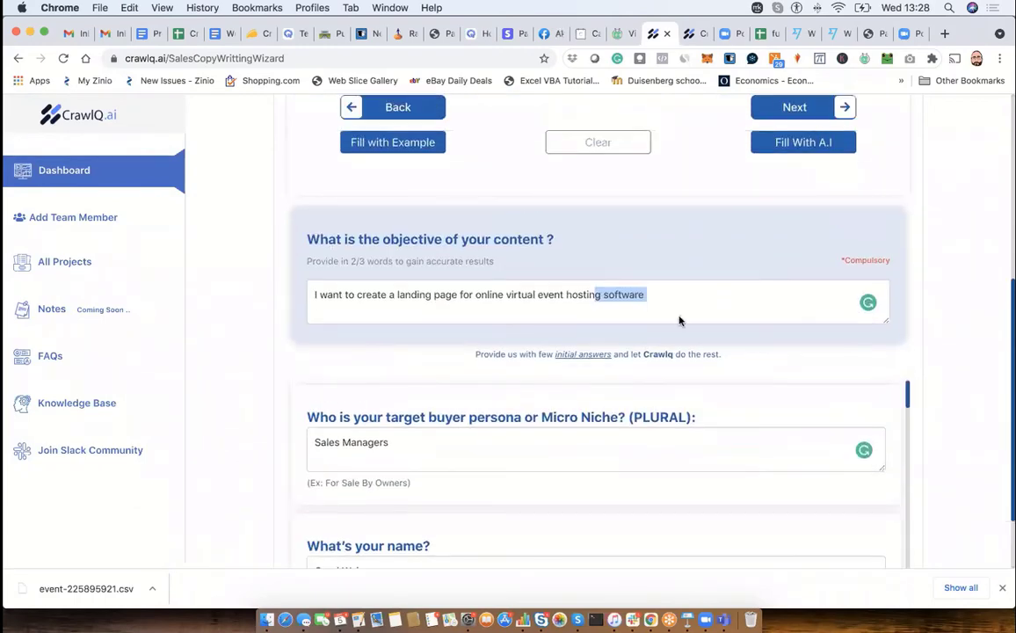
scroll(637, 514, down, 15)
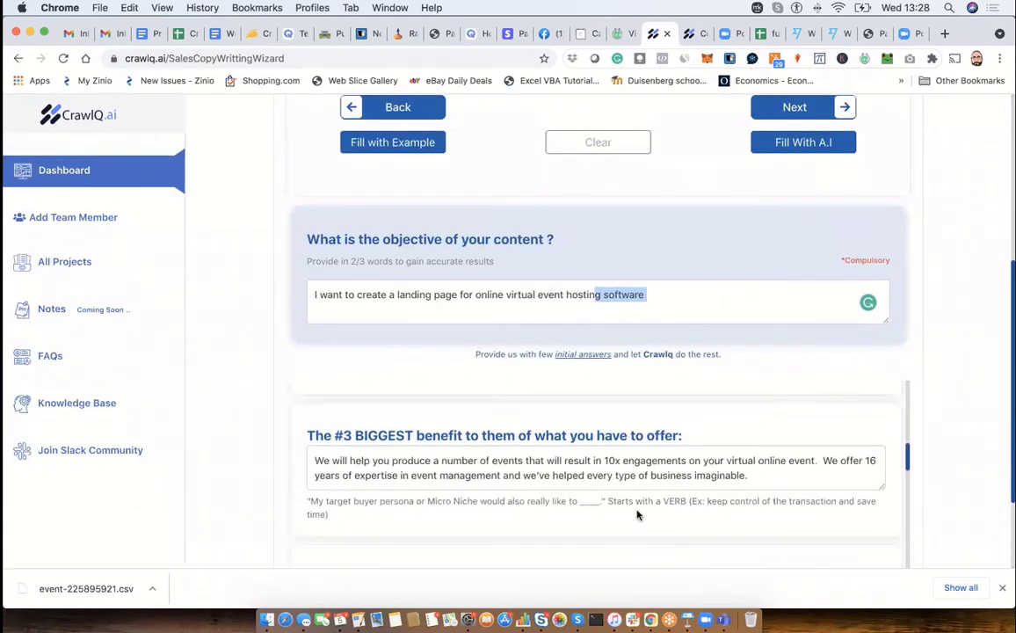
scroll(637, 510, down, 5)
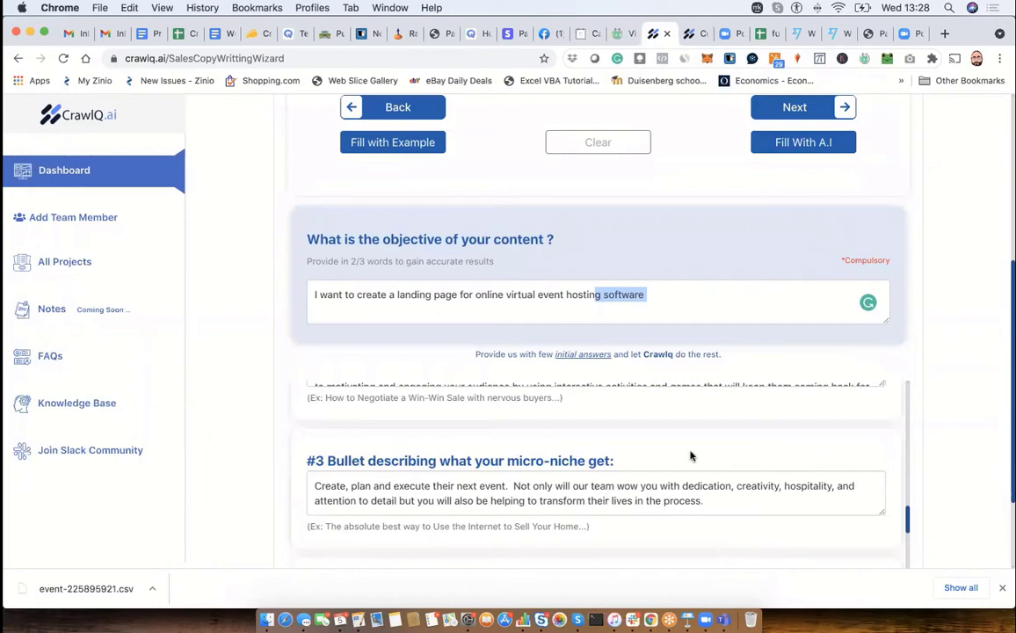
- Submit the completed questionnaire to generate the Content Authority Short Sales Sales Letter Script in the content editor
scroll(691, 456, up, 1)
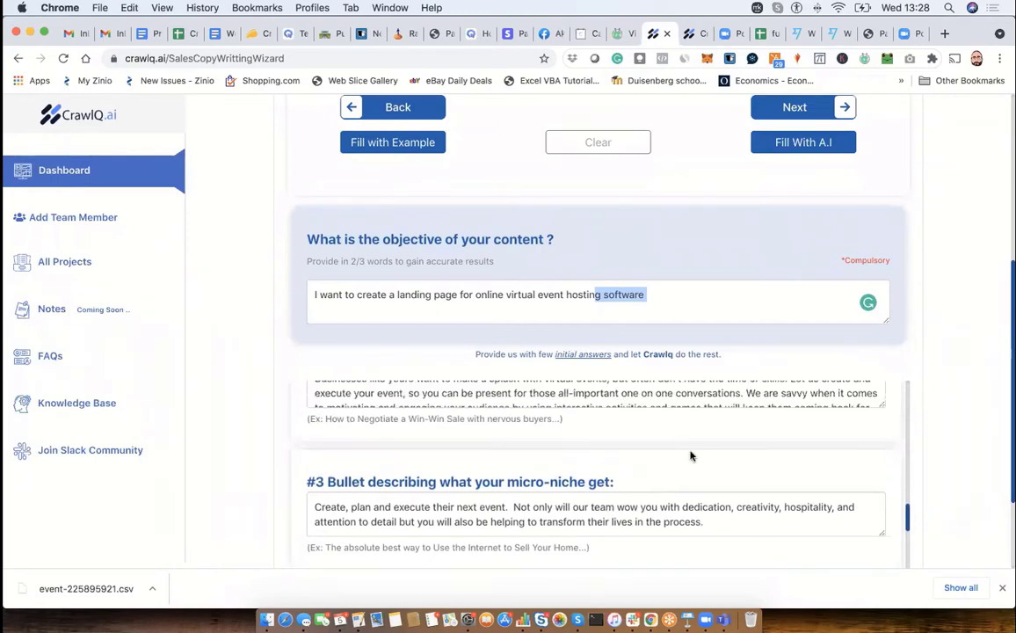
scroll(691, 455, up, 3)
scroll(919, 241, up, 3)
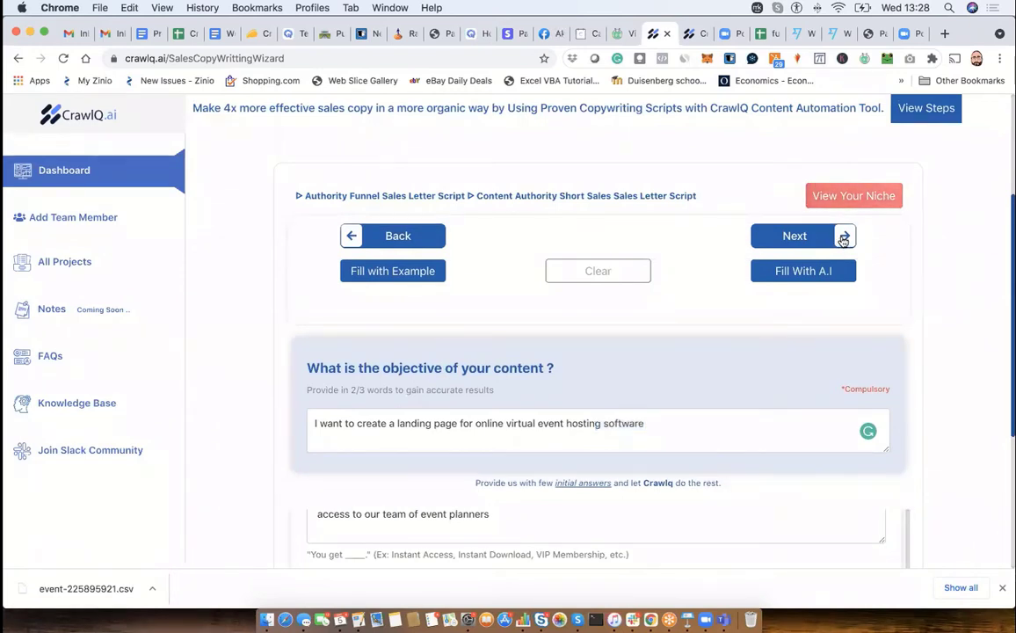
click(841, 242)
click(768, 423)
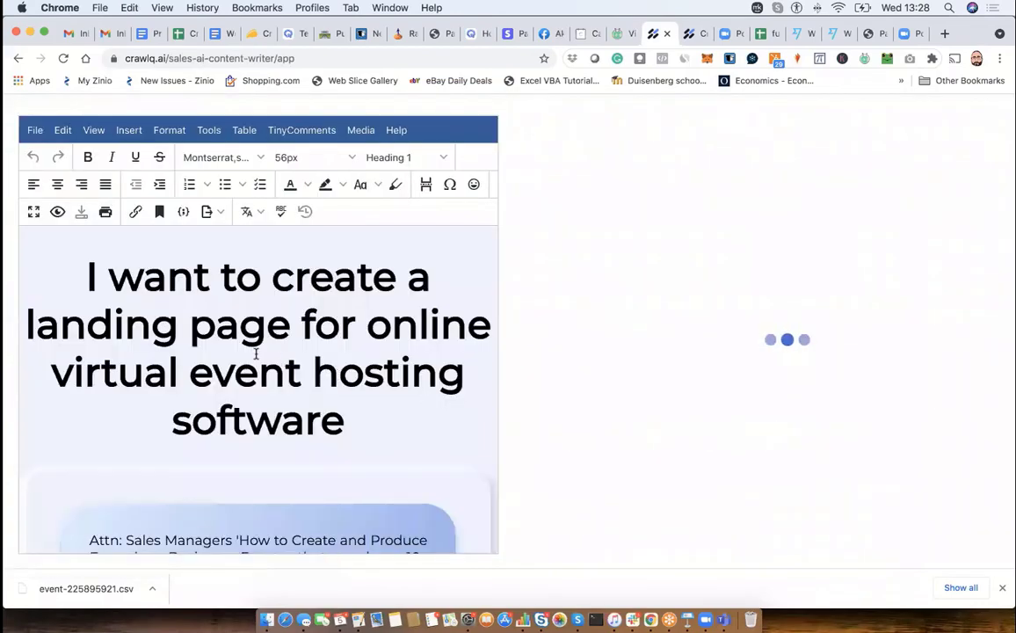
- Read through the generated sales letter, from the headline and video placeholder to the offer, pricing, call-to-action options and contact block
scroll(258, 358, down, 15)
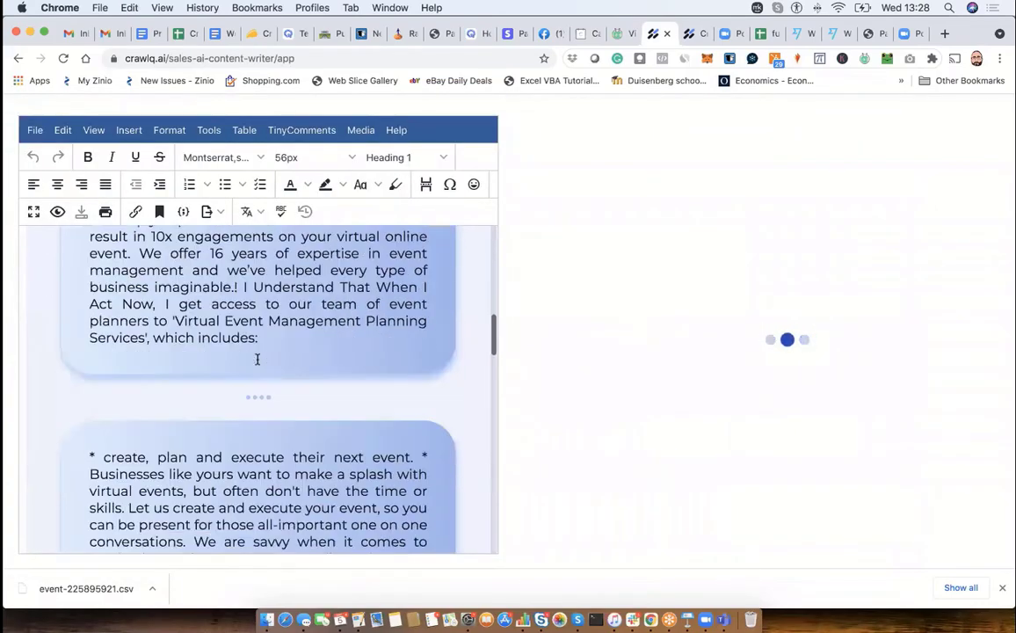
scroll(258, 359, down, 15)
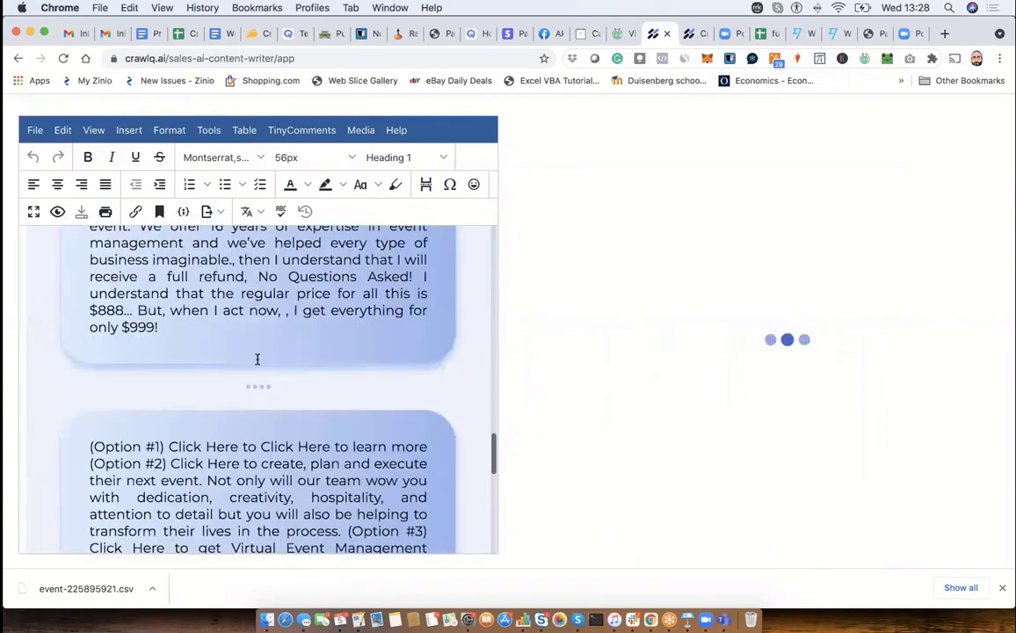
scroll(257, 361, down, 10)
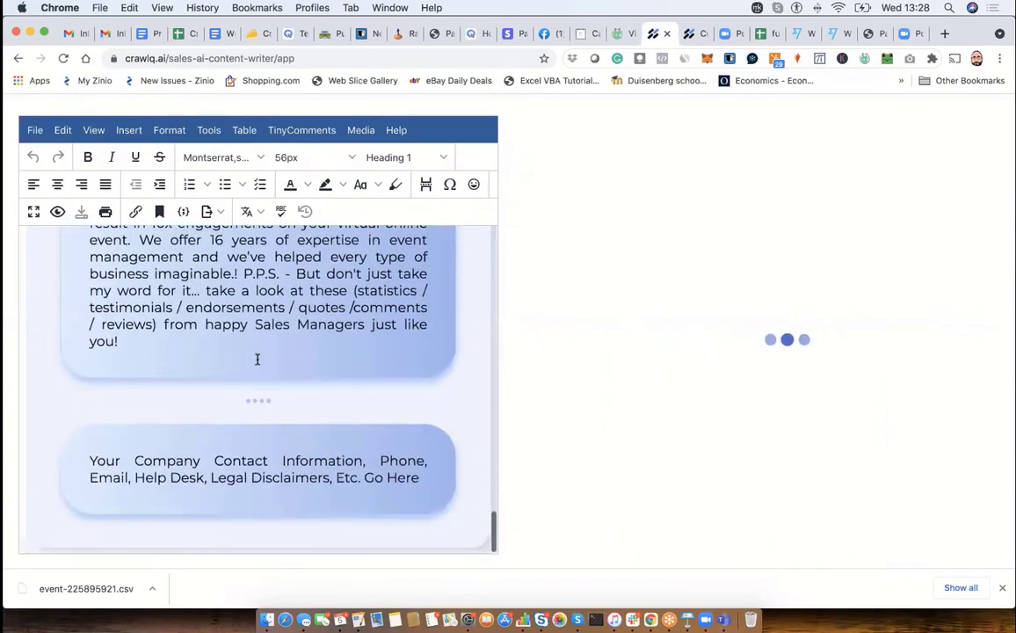
scroll(257, 359, up, 15)
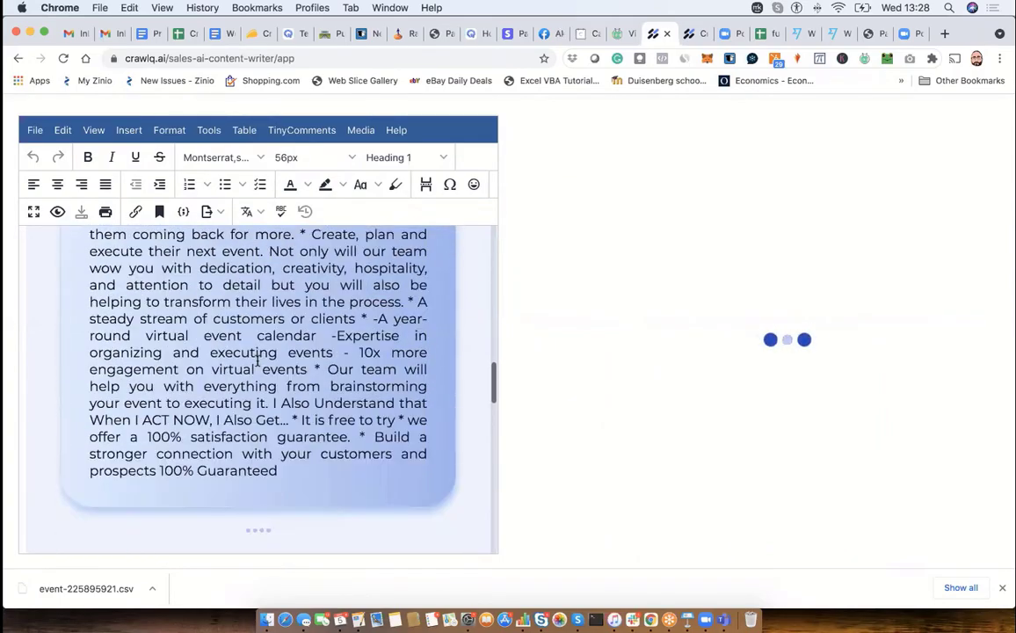
scroll(258, 360, up, 15)
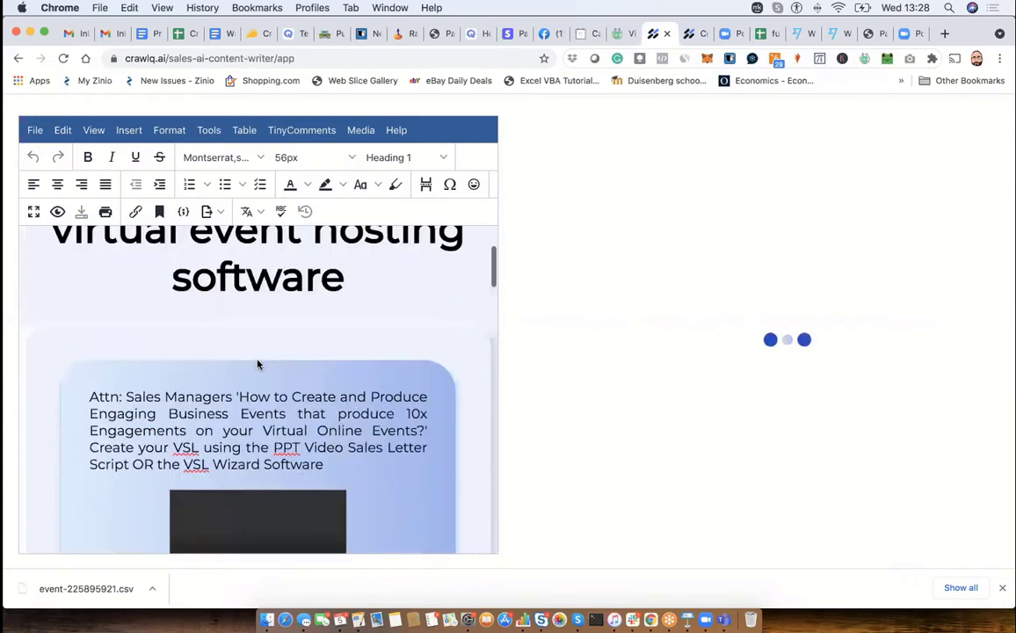
scroll(257, 362, up, 3)
scroll(254, 361, down, 5)
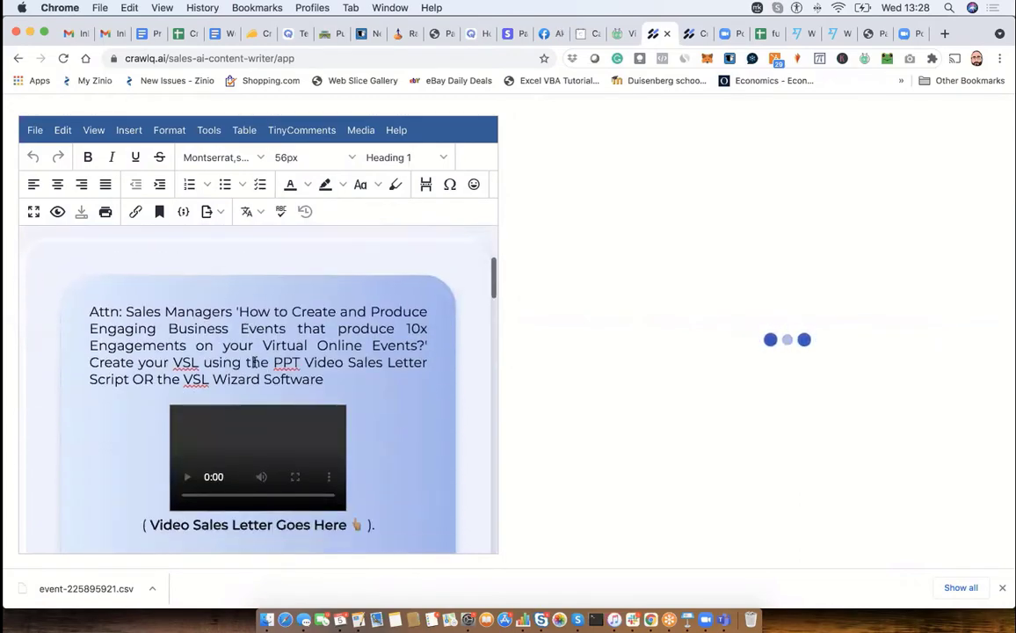
scroll(269, 528, down, 10)
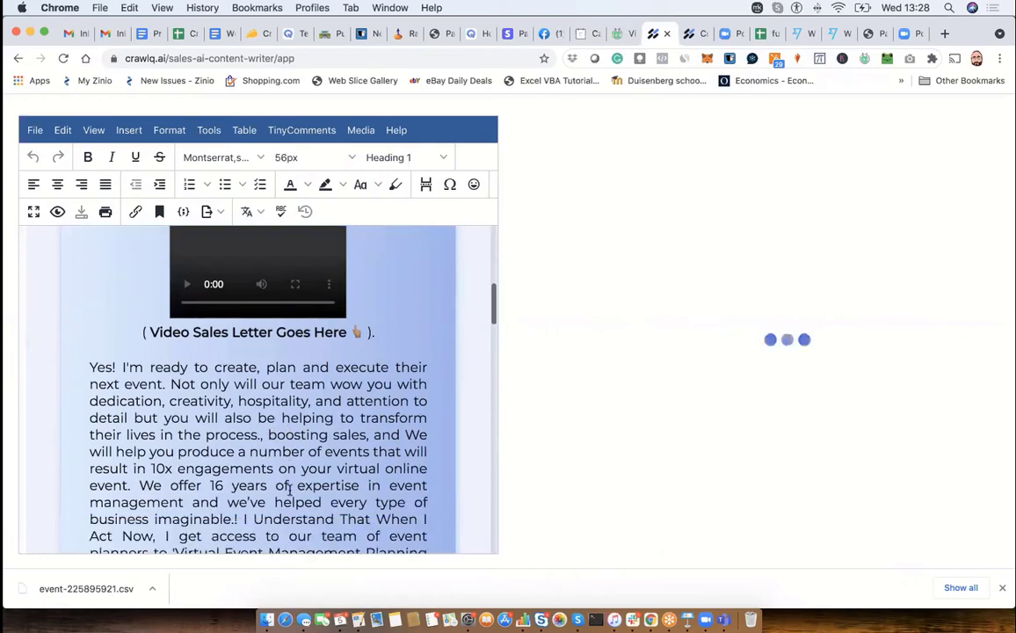
scroll(290, 490, down, 3)
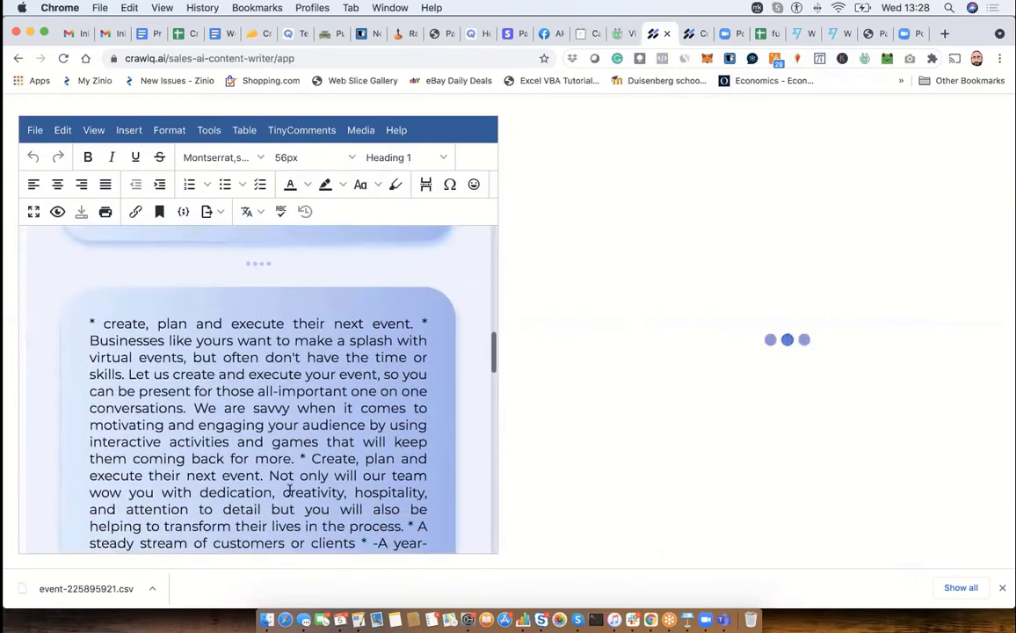
- Expand the editor to full screen and look over the sales letter's opening and bullet blocks
scroll(235, 365, up, 15)
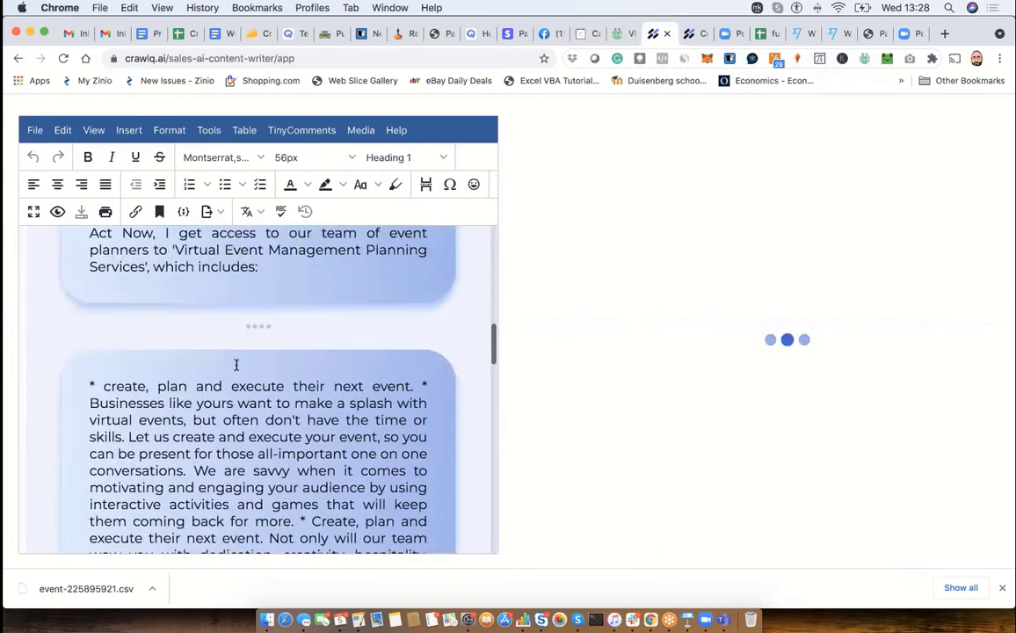
click(33, 211)
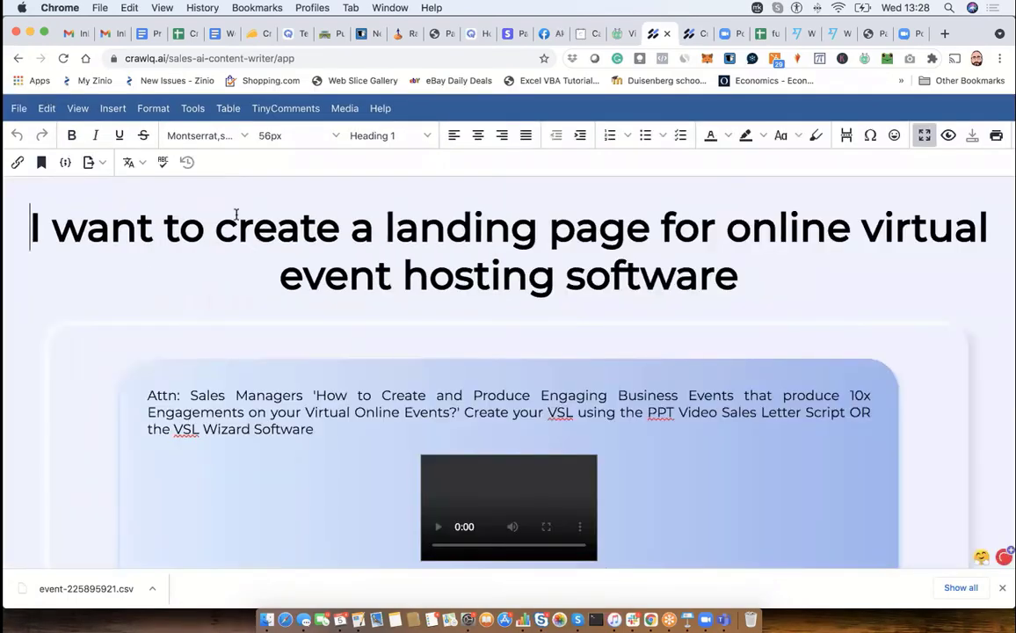
scroll(239, 211, down, 1)
scroll(235, 214, down, 10)
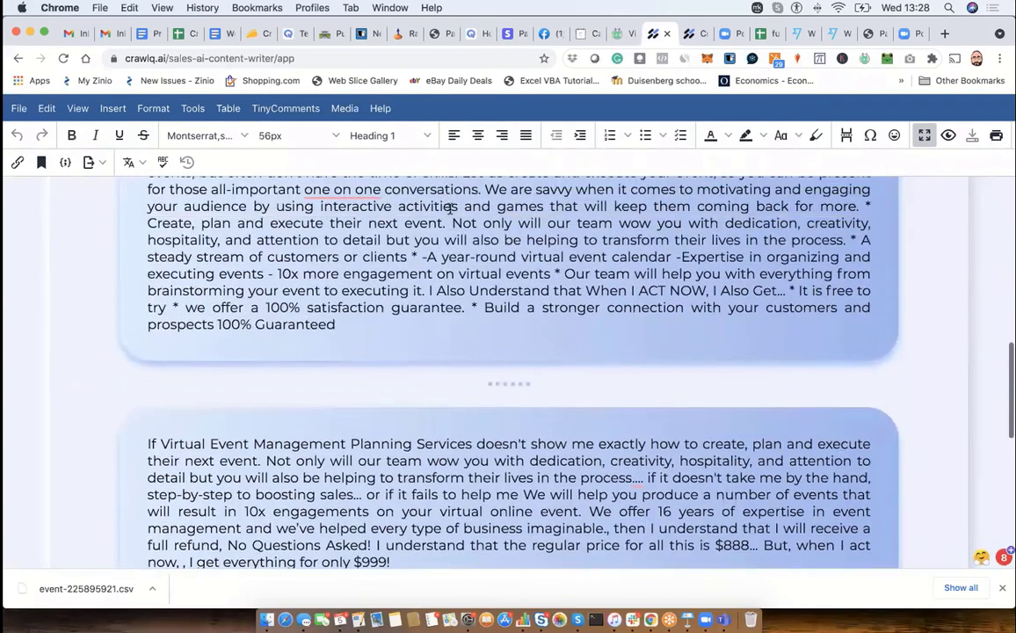
- Place the cursor before the second bullet, open the Insert/Edit Code Sample dialog and close it without adding code
click(453, 207)
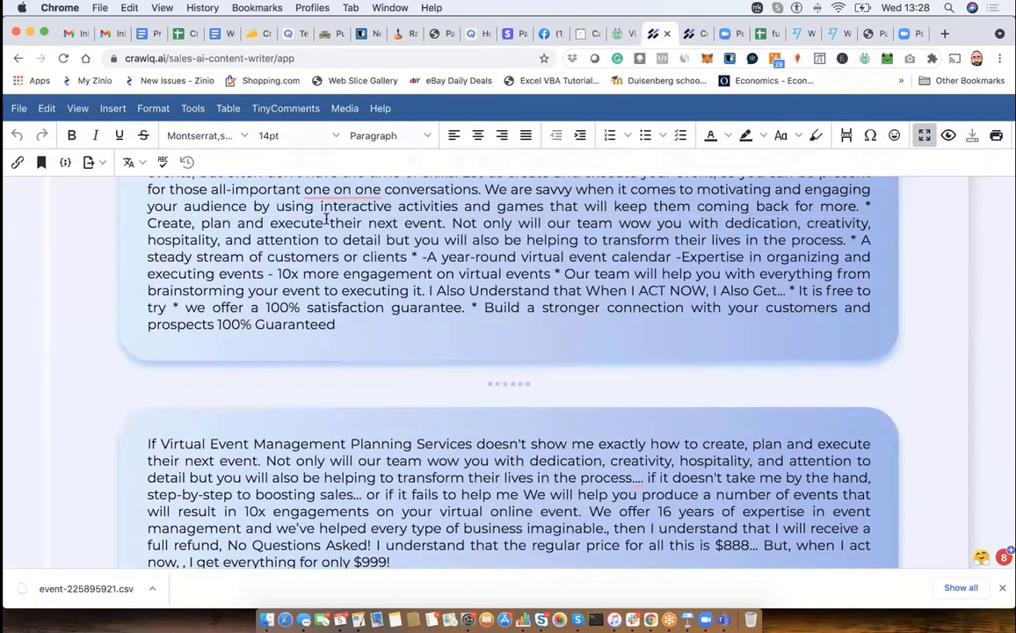
click(64, 164)
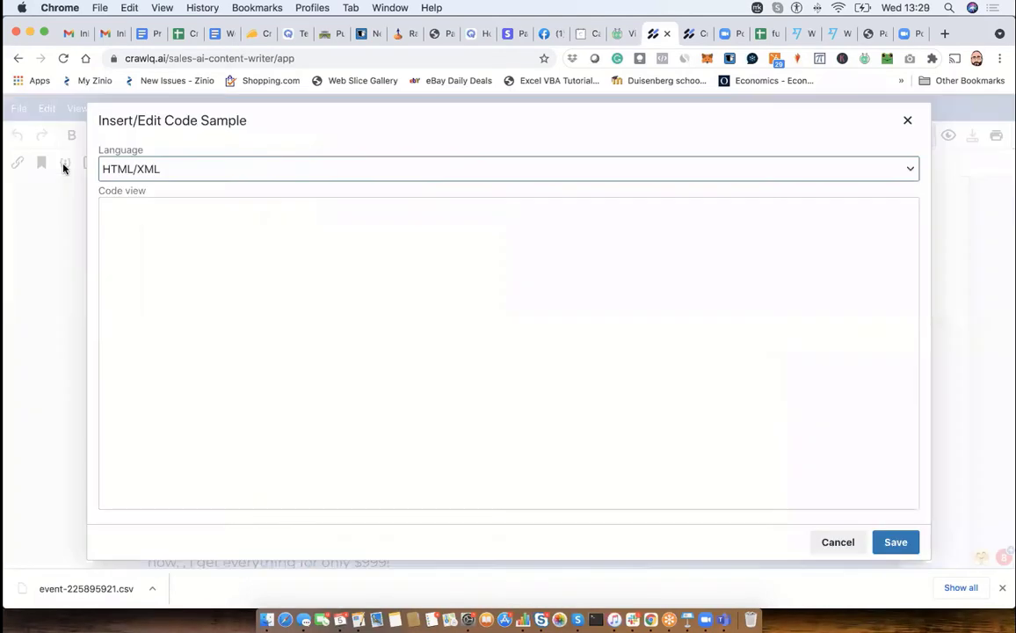
click(908, 122)
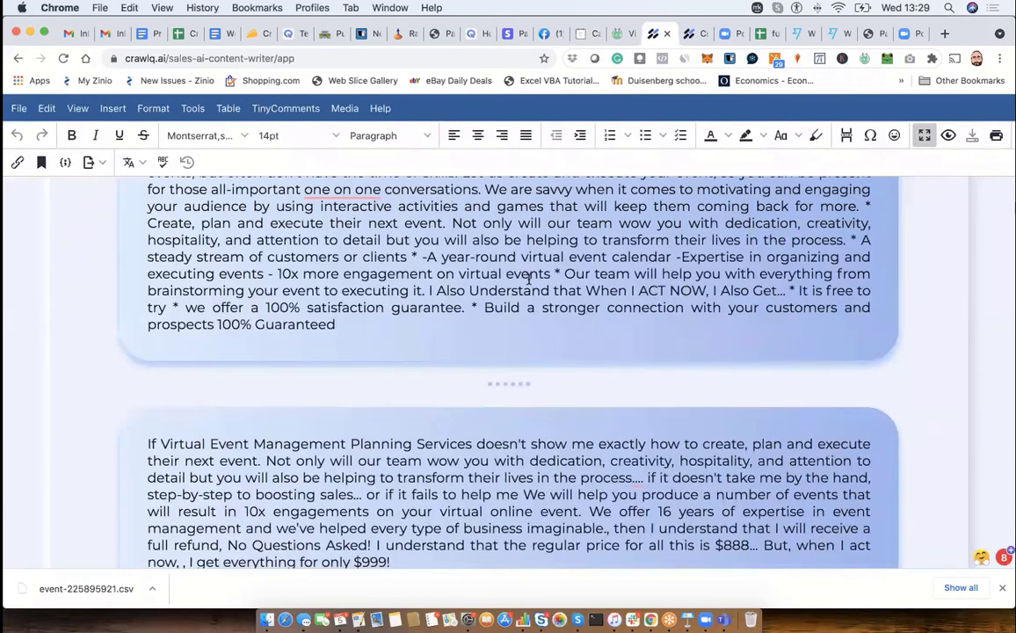
- Start the "Businesses like yours" and "Create, plan and execute" bullets on their own lines, and exit the editor's full-screen view
scroll(528, 278, up, 2)
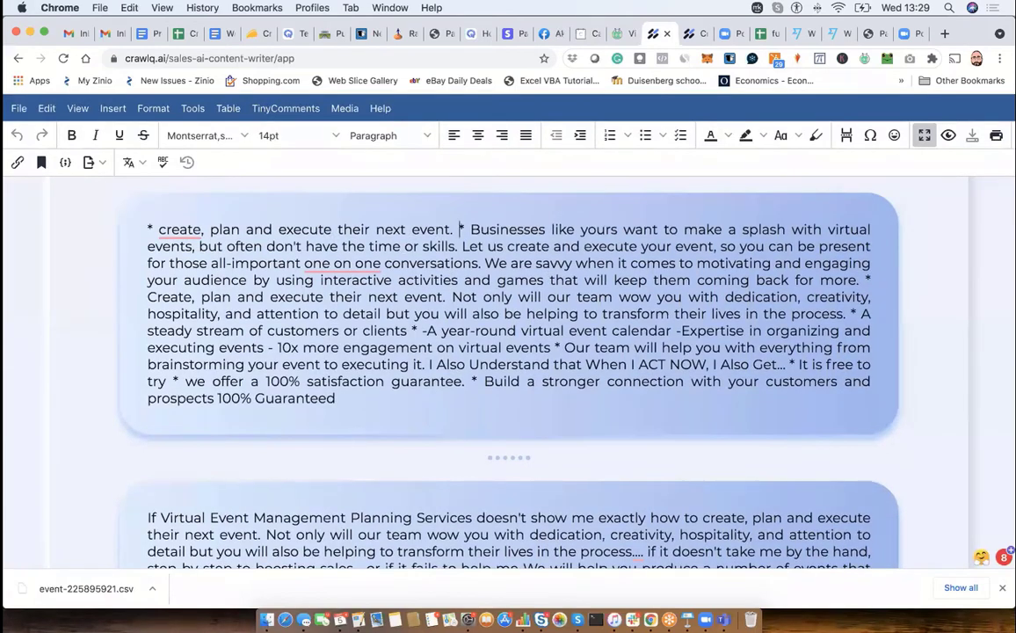
key(Return)
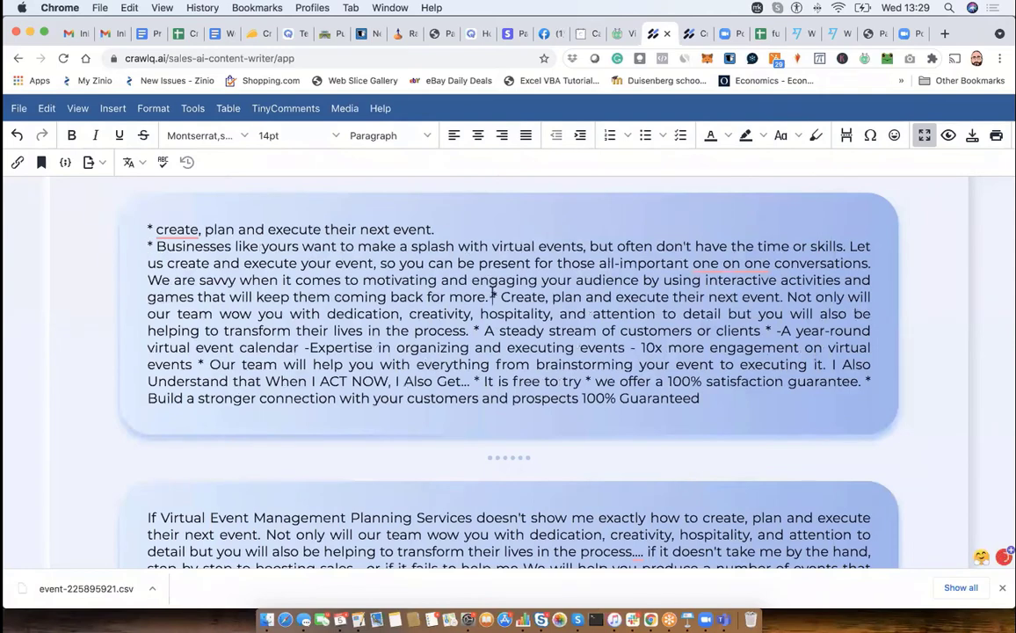
key(Return)
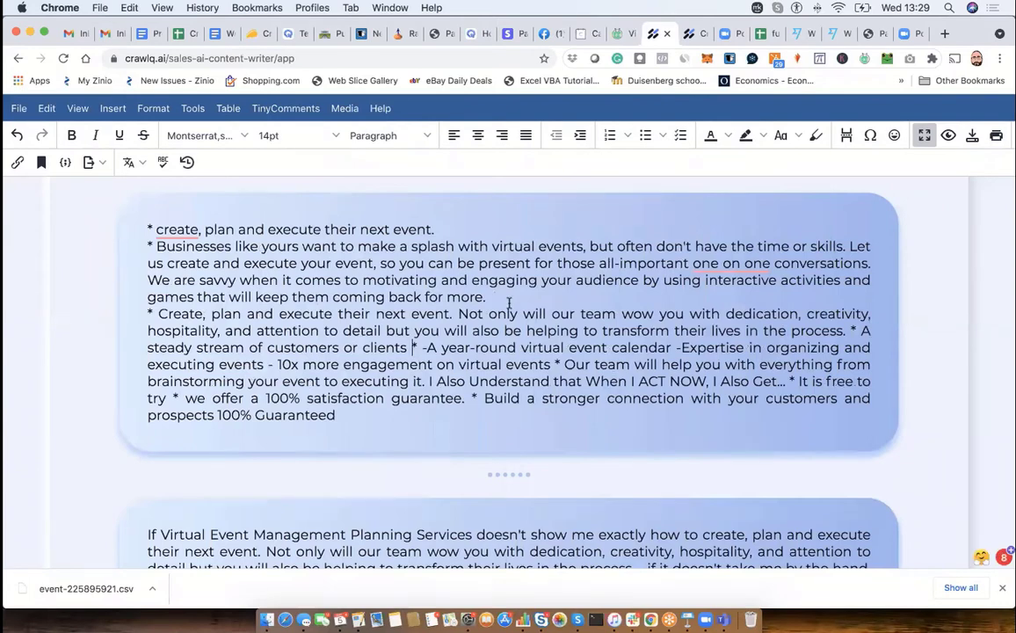
click(924, 136)
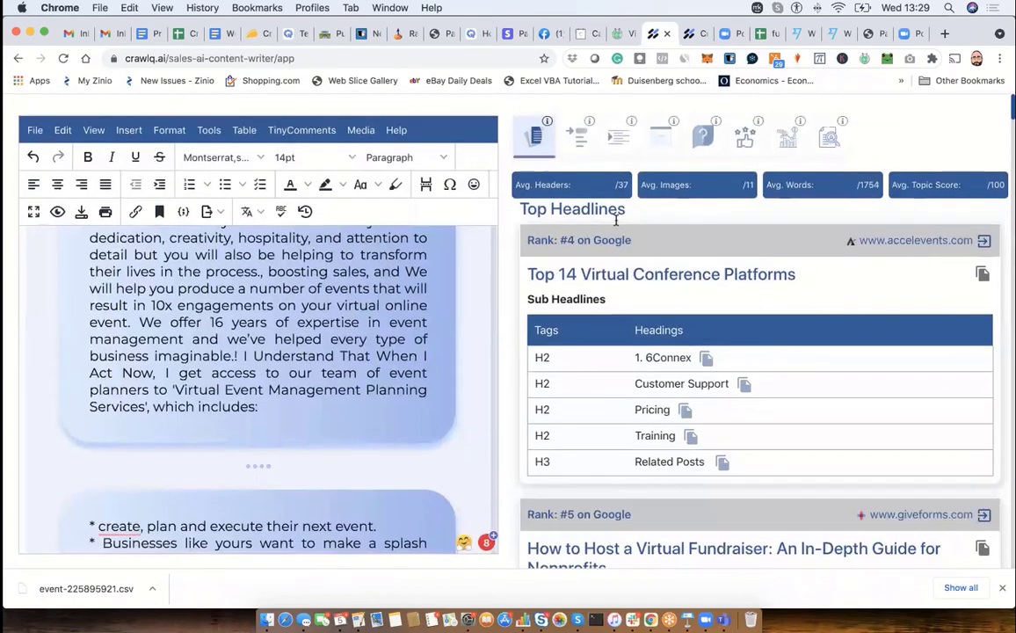
- Examine the Top Headlines research beside the editor, comparing the headlines and subheadings of the Google-ranked pages
scroll(405, 257, up, 10)
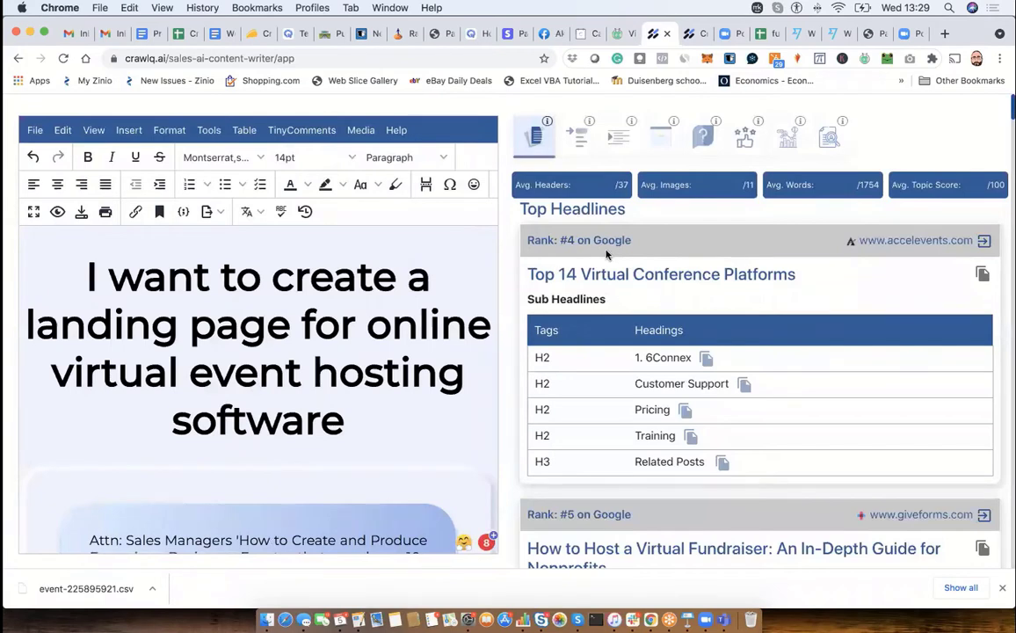
scroll(586, 262, down, 8)
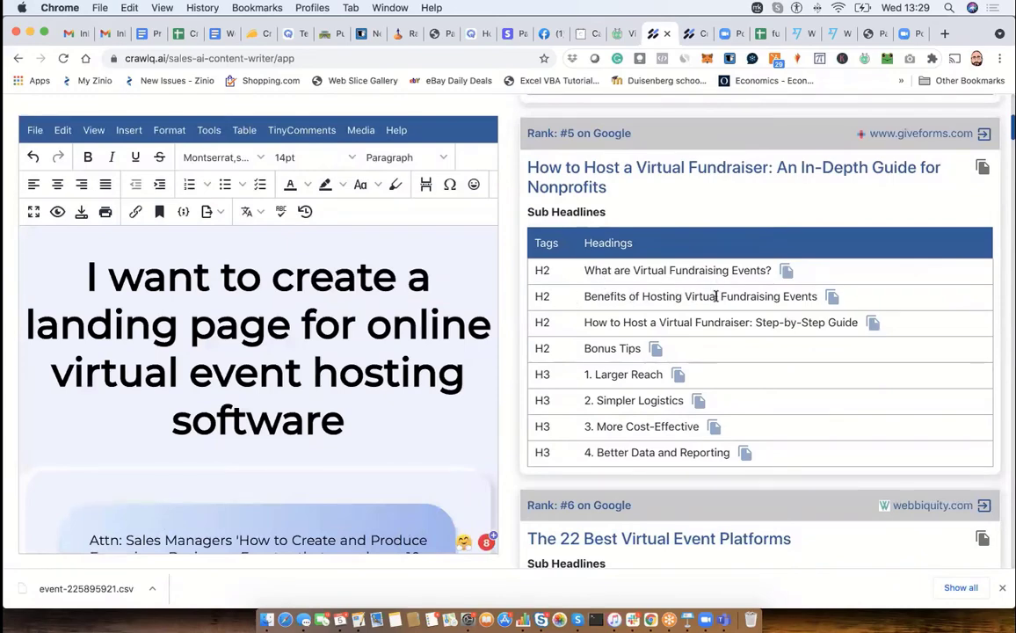
scroll(678, 294, up, 3)
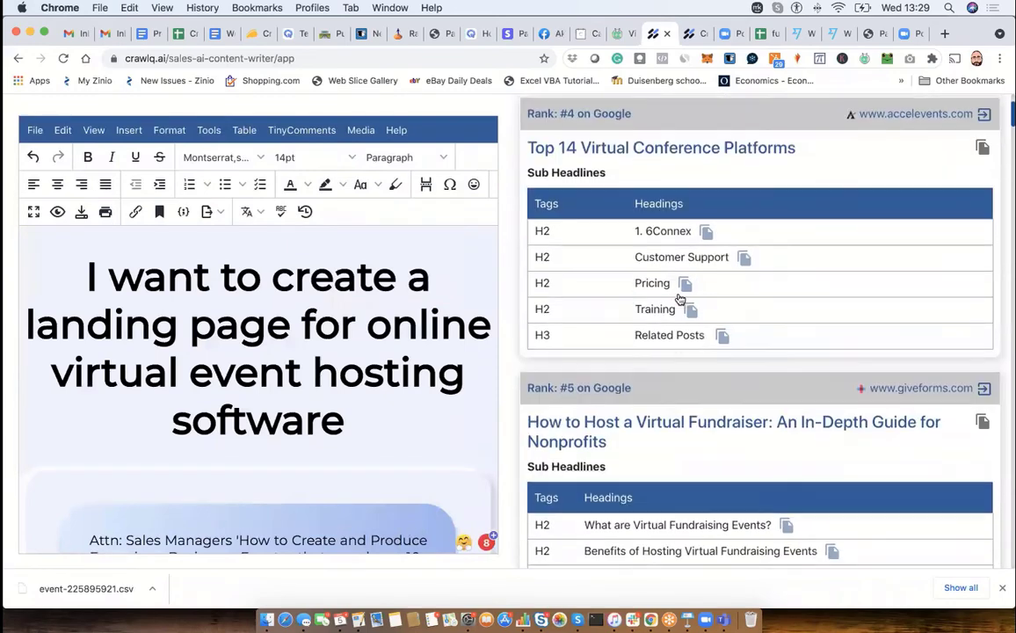
scroll(678, 297, down, 4)
scroll(678, 300, down, 20)
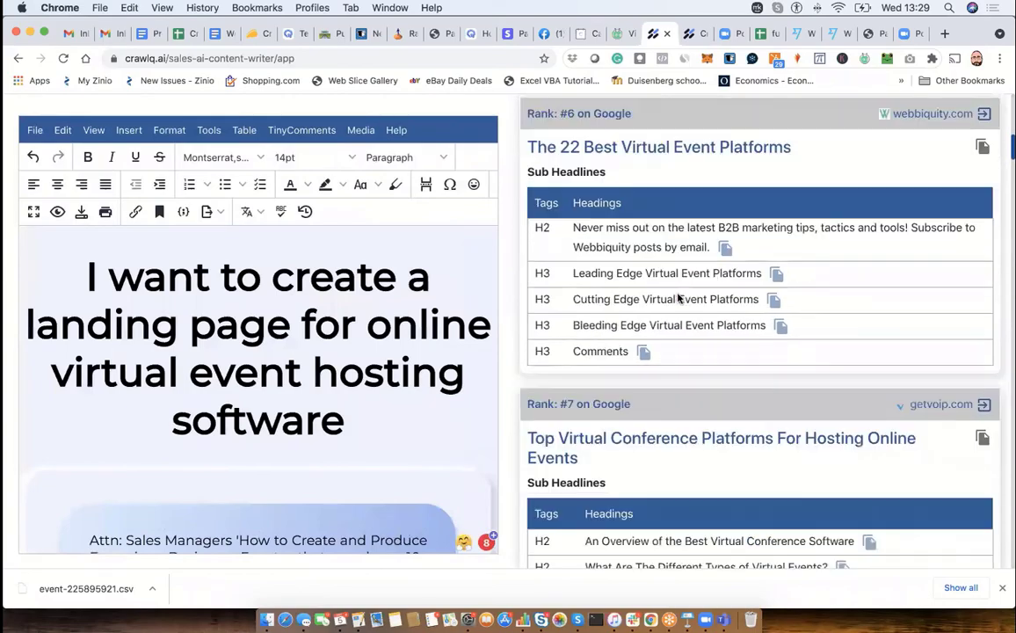
- Examine the sub headlines of the accelevents.com and giveforms.com pages alongside the sales letter's opening blocks
scroll(678, 293, down, 8)
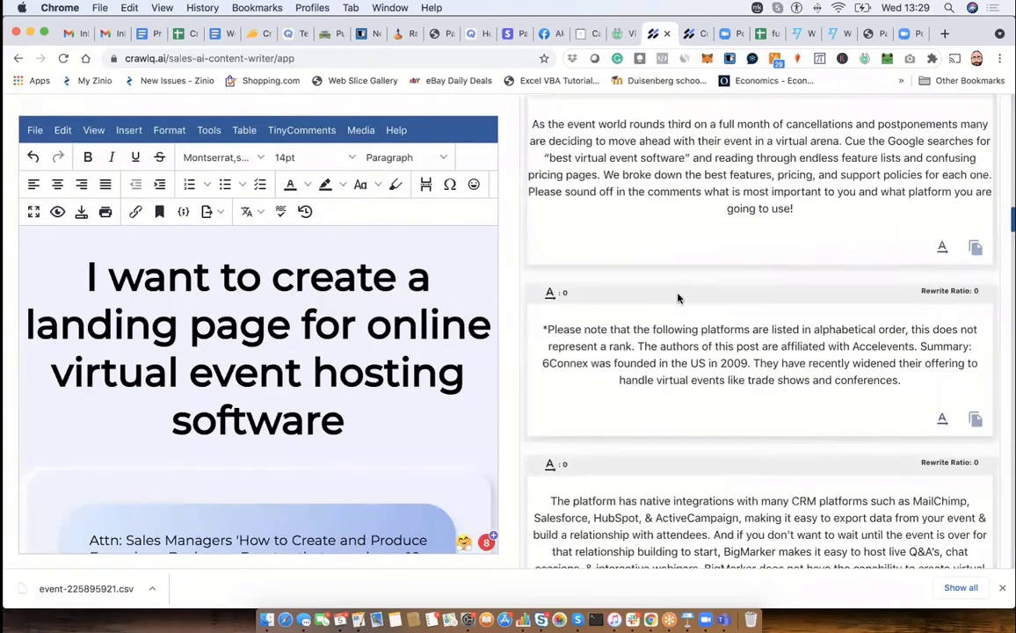
scroll(677, 296, up, 15)
scroll(678, 298, up, 15)
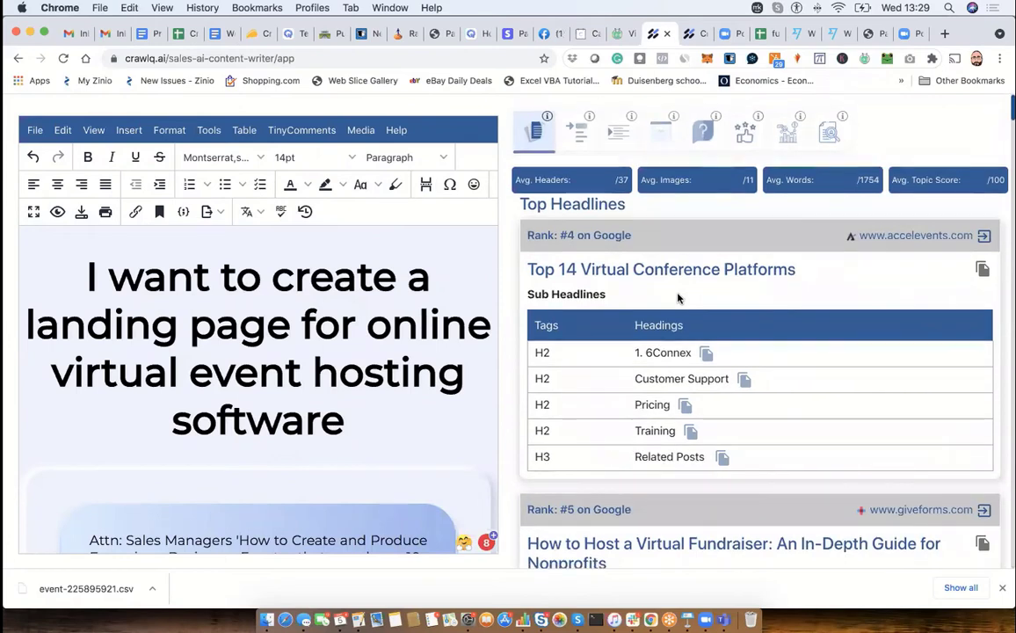
scroll(677, 298, down, 1)
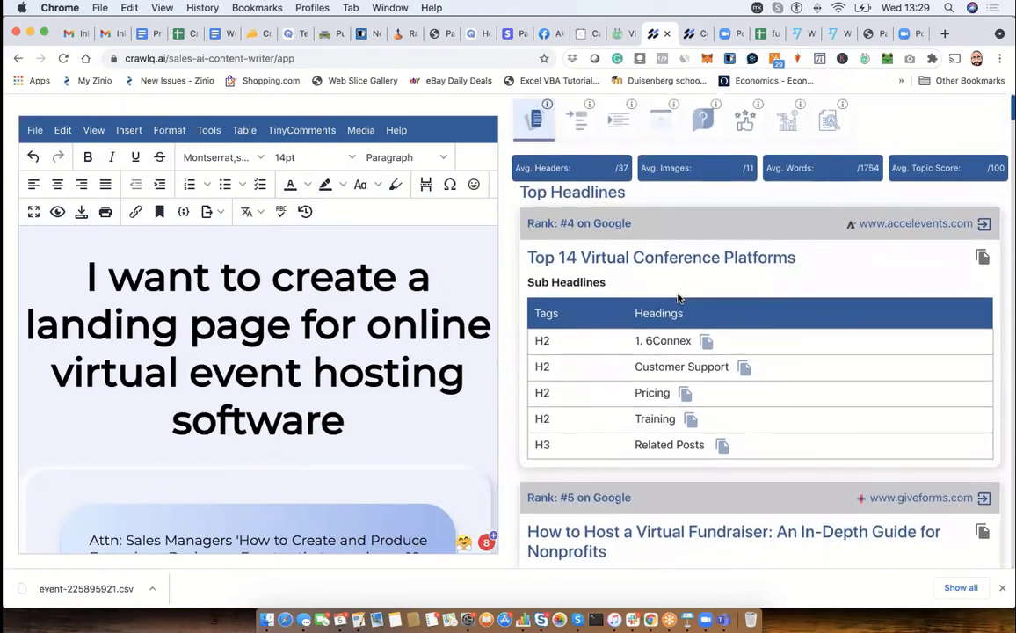
scroll(678, 298, down, 3)
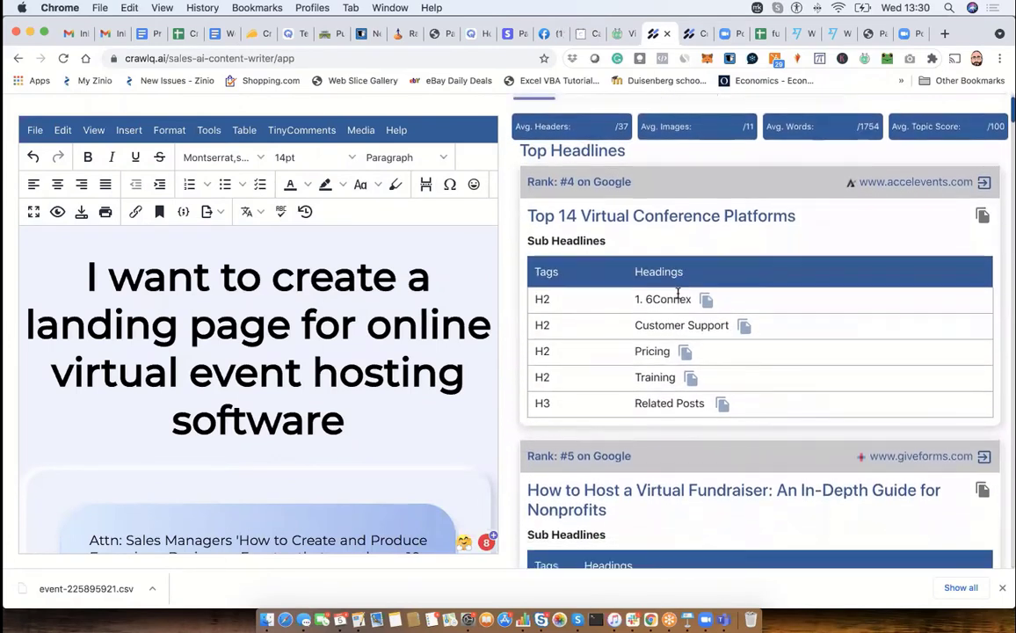
scroll(678, 295, down, 5)
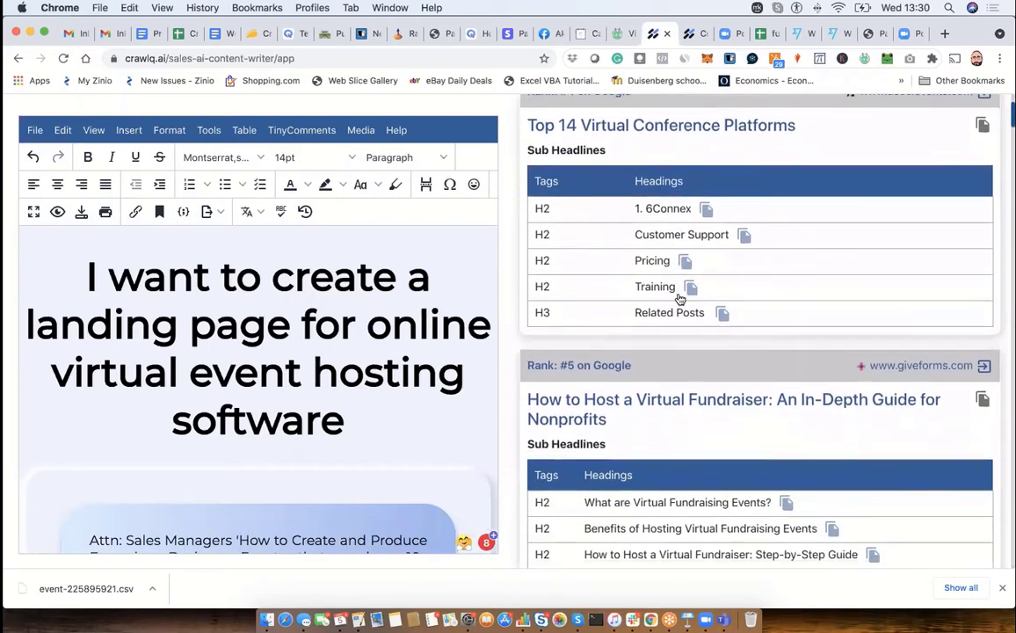
scroll(679, 299, down, 3)
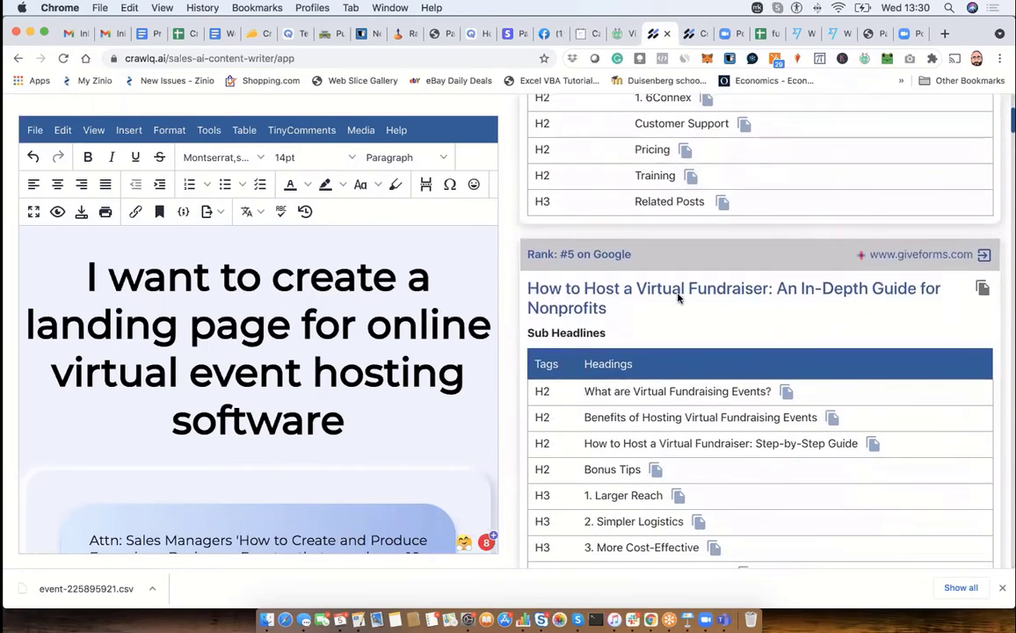
scroll(677, 298, down, 2)
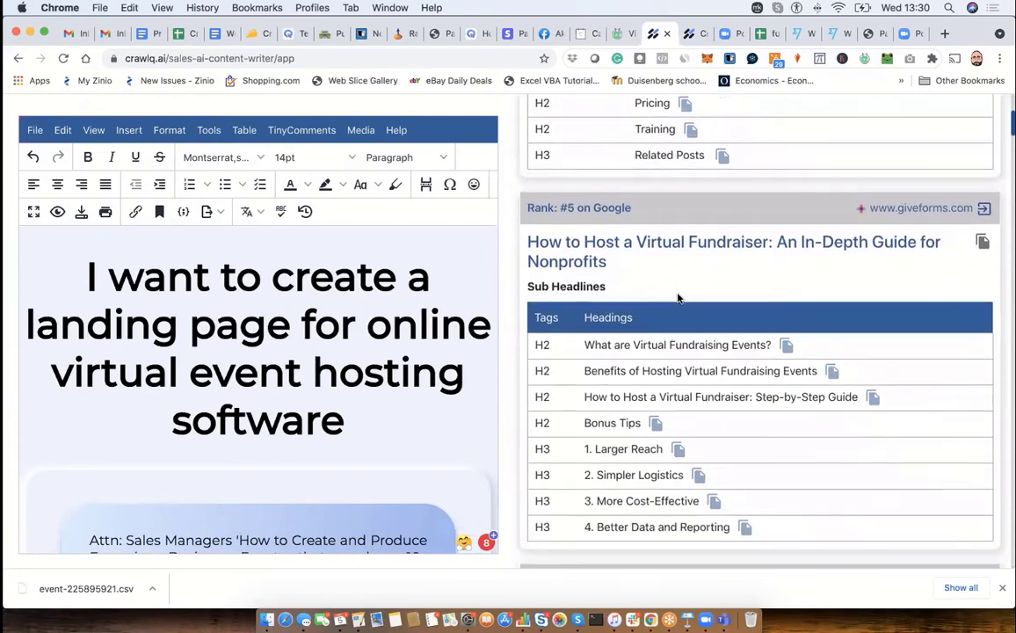
scroll(341, 298, down, 15)
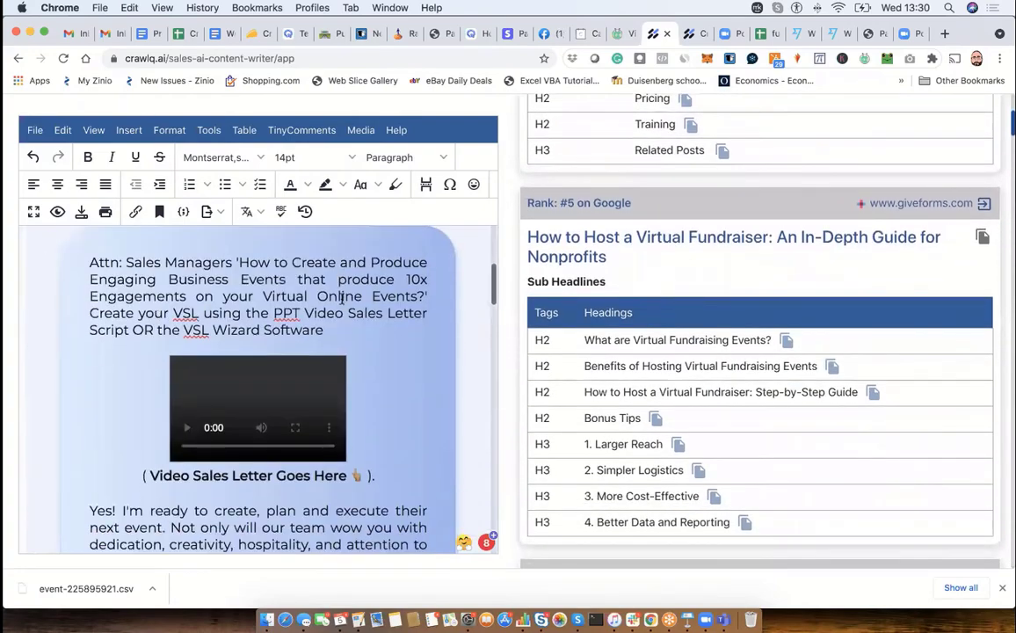
scroll(614, 303, down, 20)
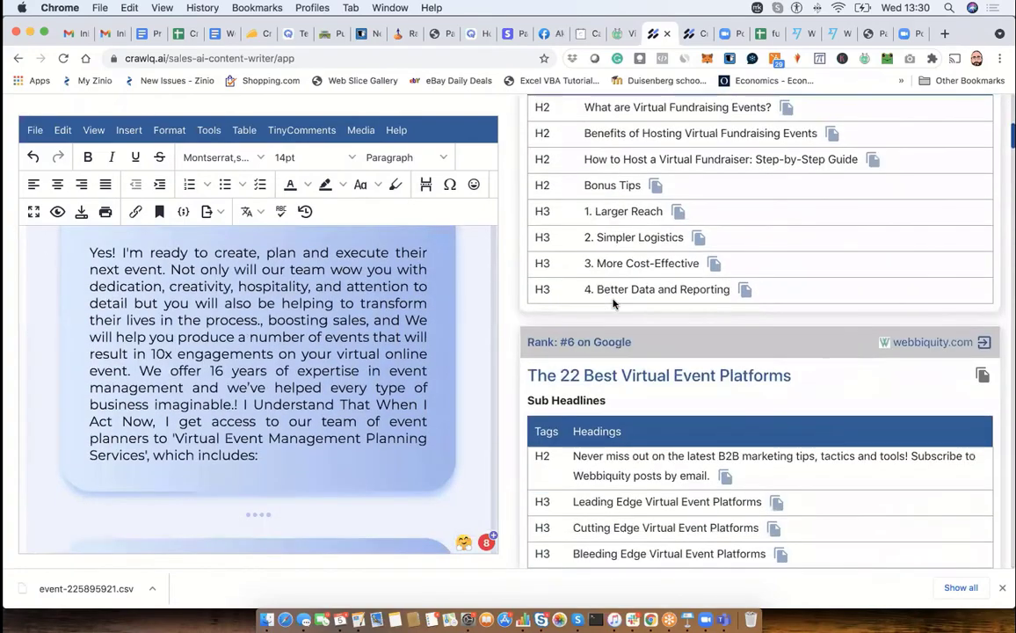
- Read through the Top Paragraphs gathered from the Google-ranked pages, including accelevents.com, webbiquity.com and getvoip.com
scroll(614, 303, down, 16)
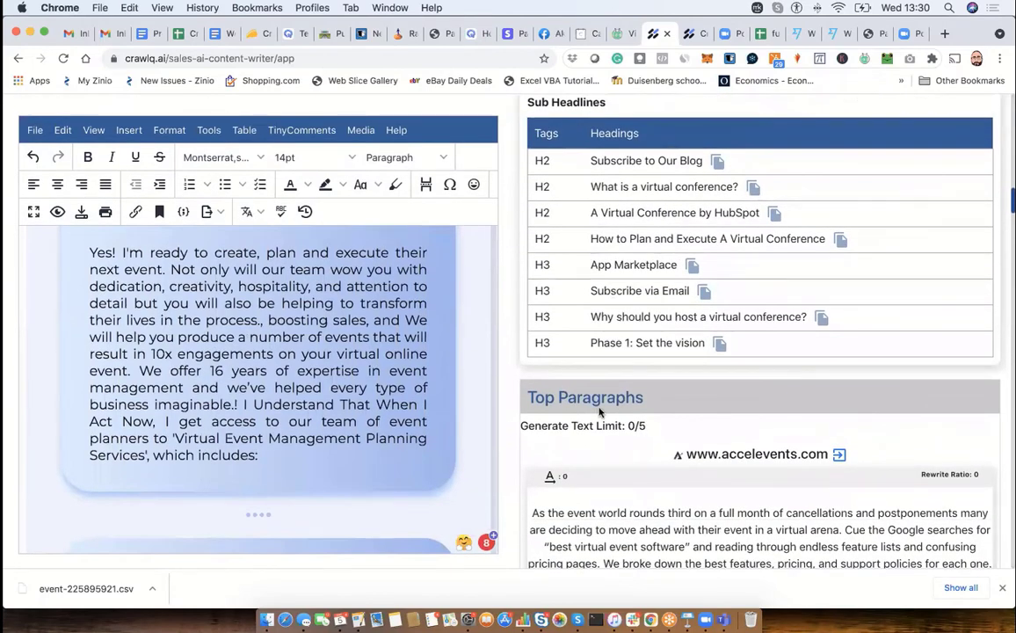
scroll(600, 413, down, 8)
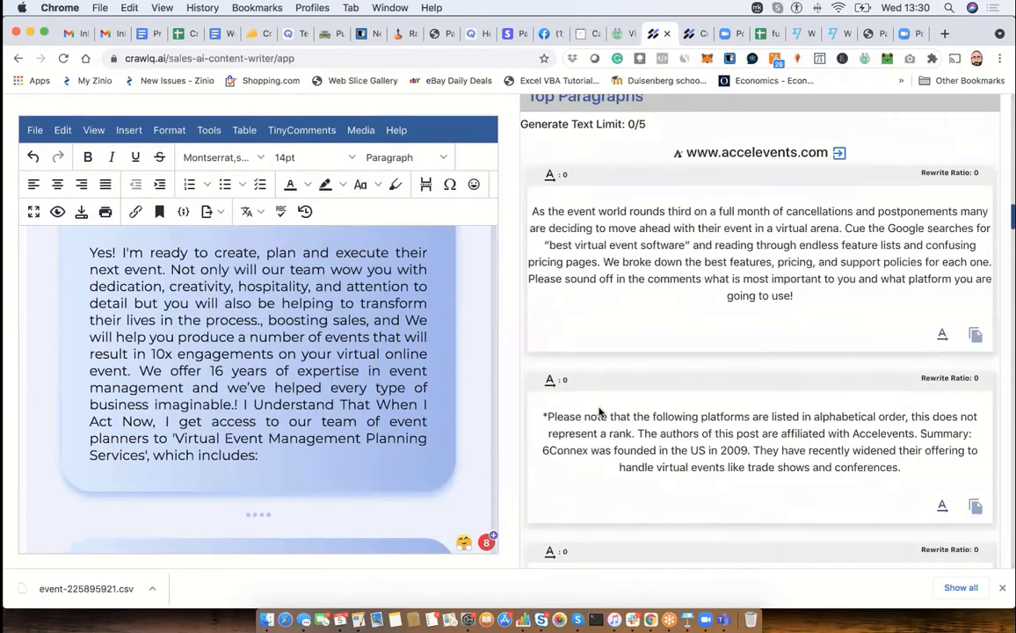
scroll(600, 413, down, 1)
scroll(600, 412, down, 3)
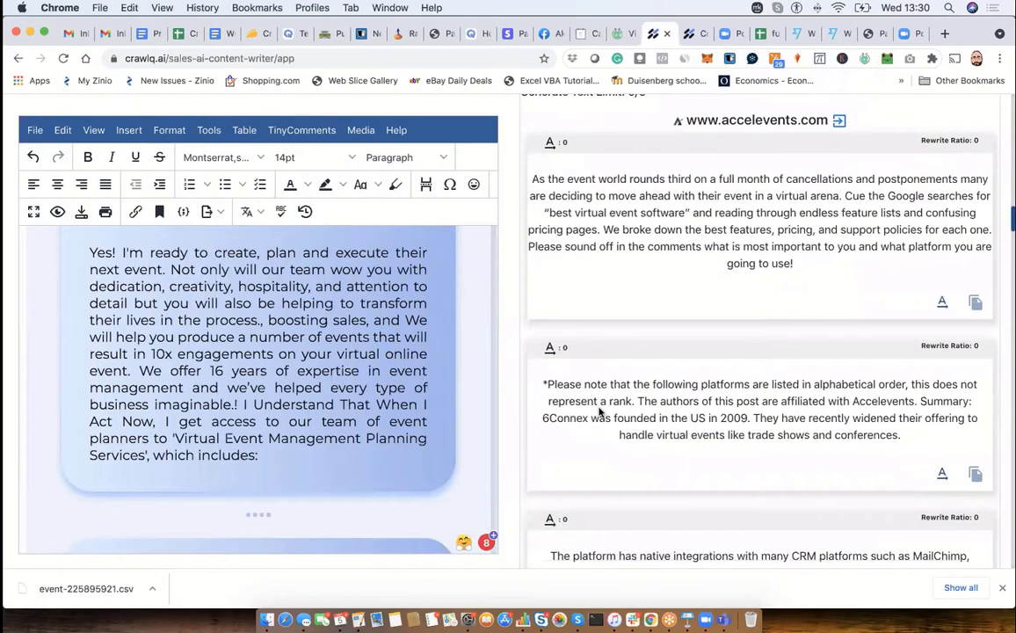
scroll(600, 412, down, 1)
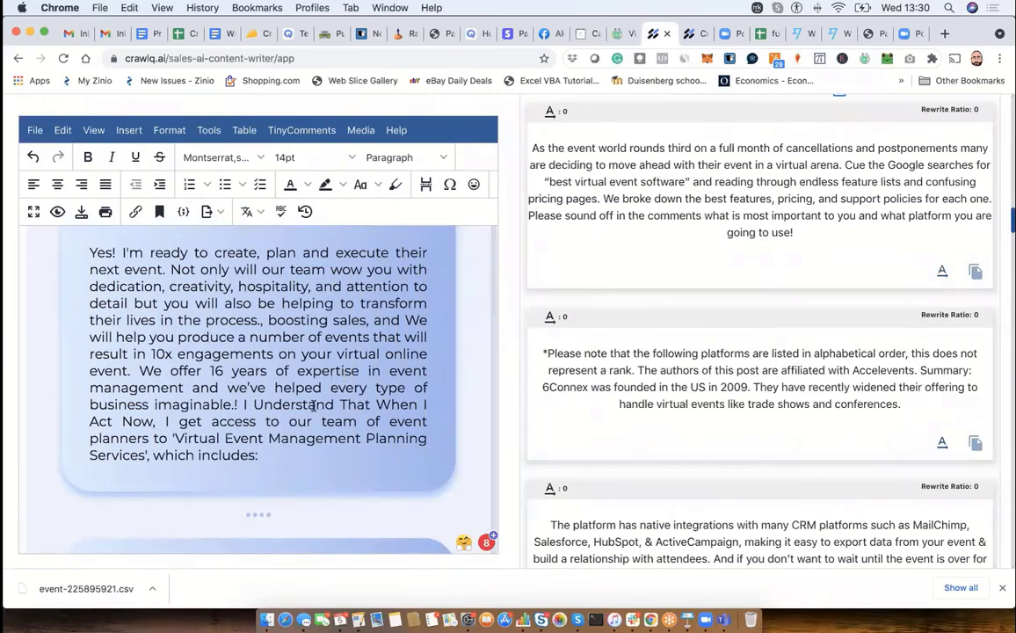
scroll(312, 404, down, 1)
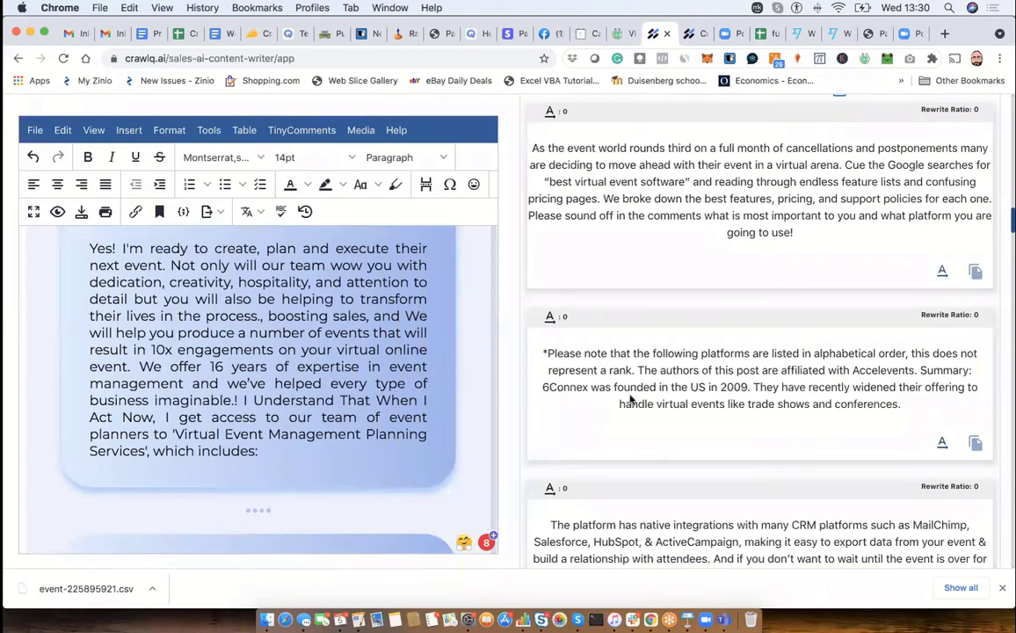
scroll(629, 399, down, 10)
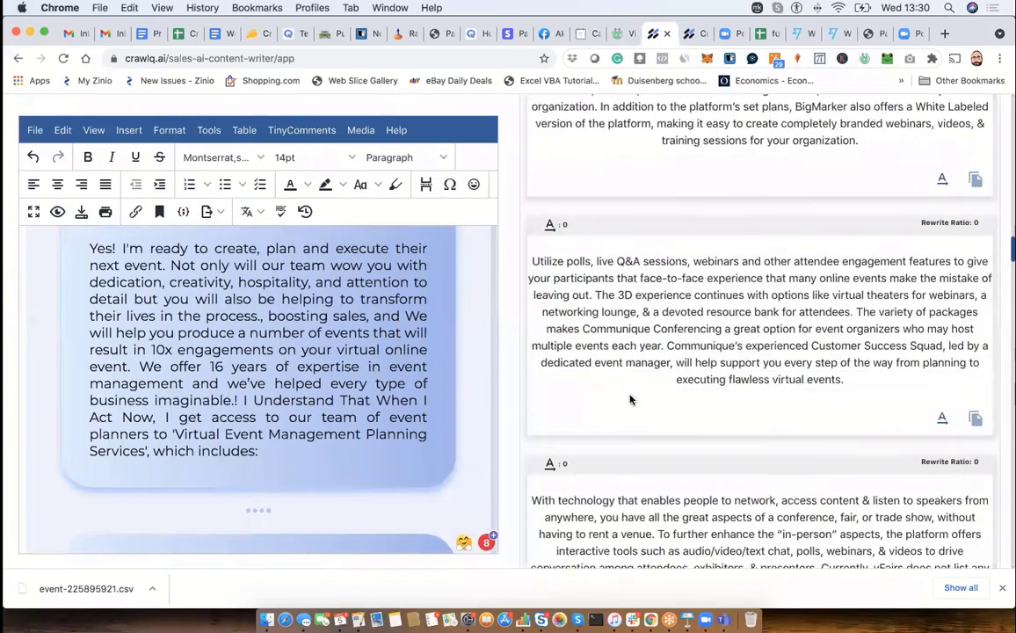
scroll(629, 399, down, 15)
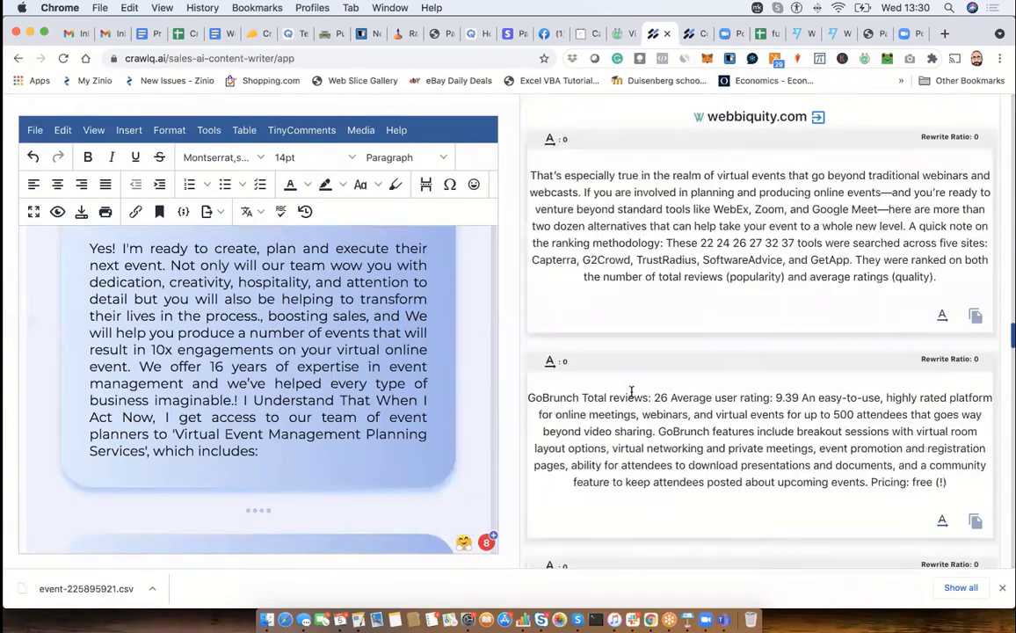
scroll(631, 394, down, 15)
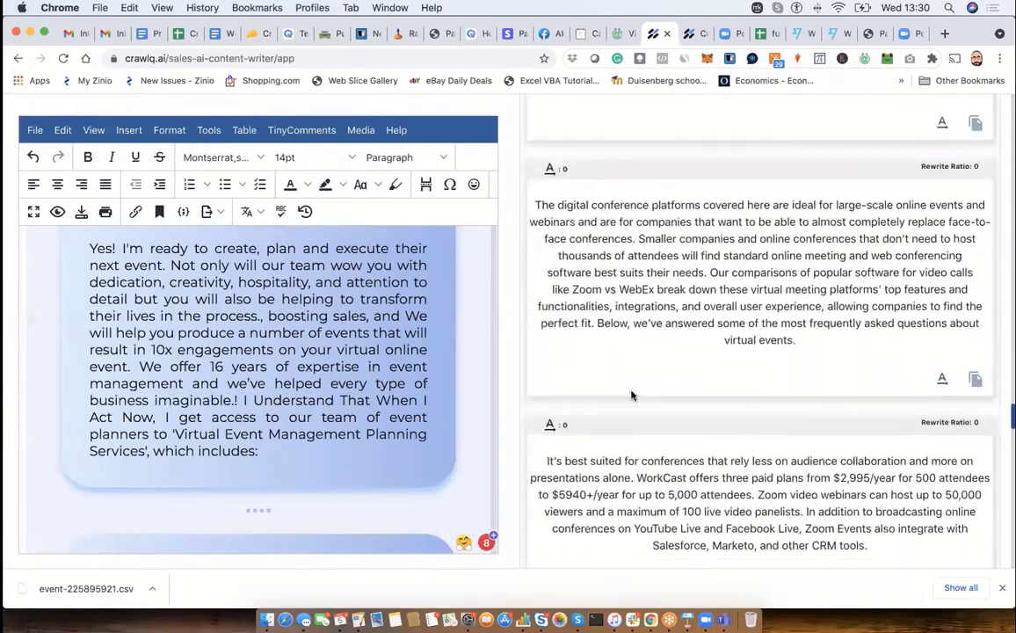
scroll(631, 396, down, 15)
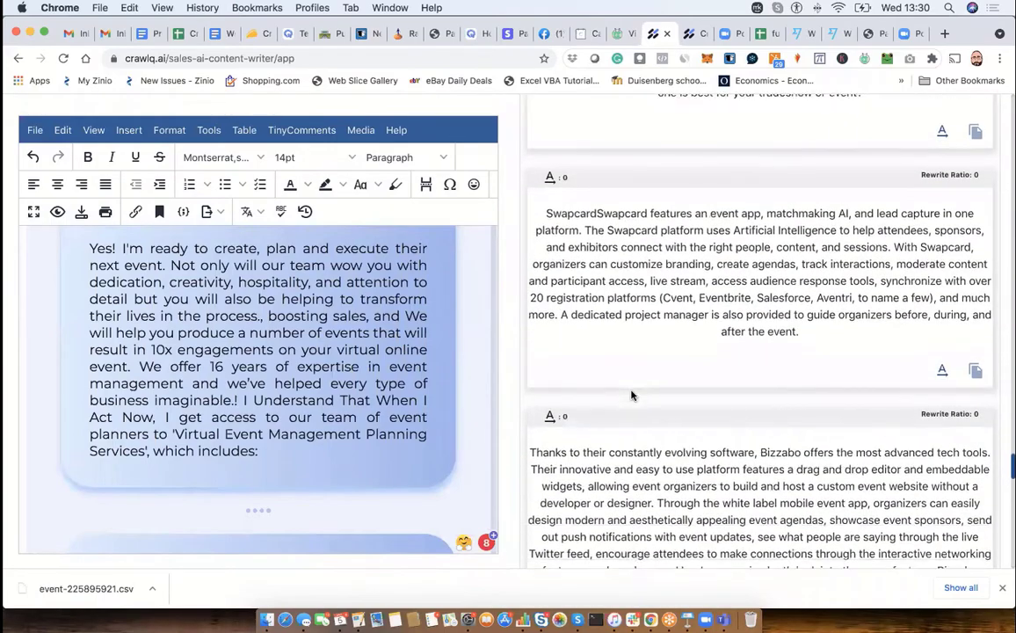
scroll(631, 395, down, 10)
scroll(631, 396, up, 3)
scroll(630, 395, up, 20)
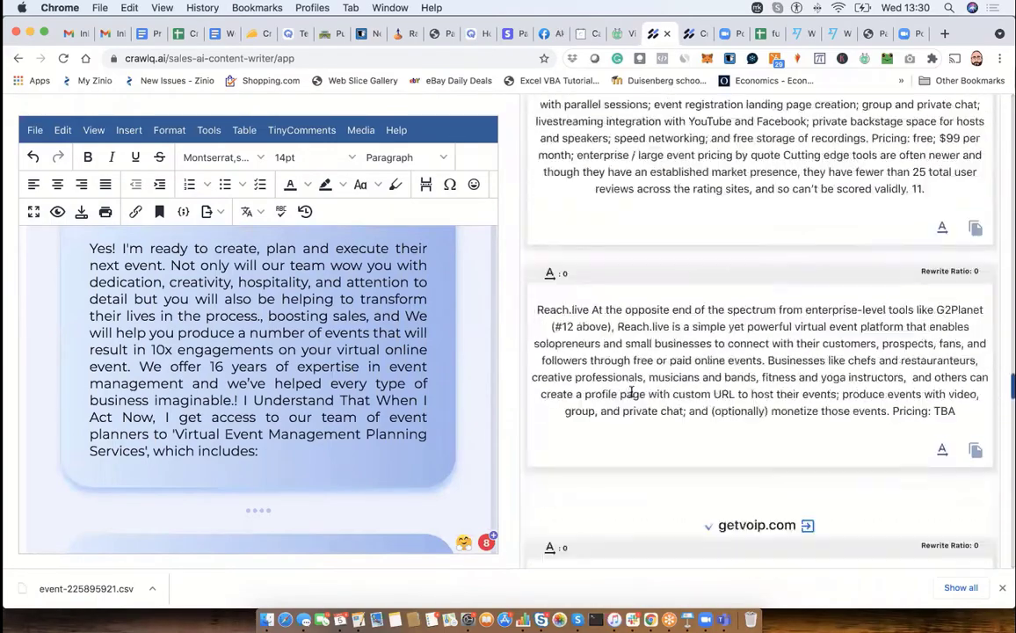
- Go through the Headlines, Paragraph, Topic, Questions and Reviews sections of the competitor research in turn
scroll(630, 395, up, 3)
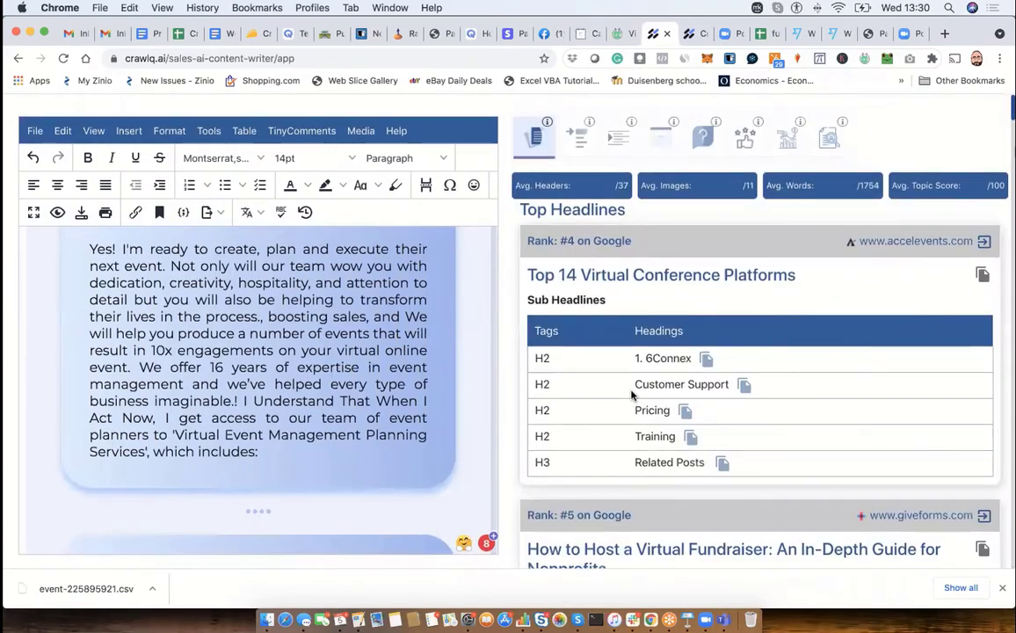
click(583, 144)
click(617, 142)
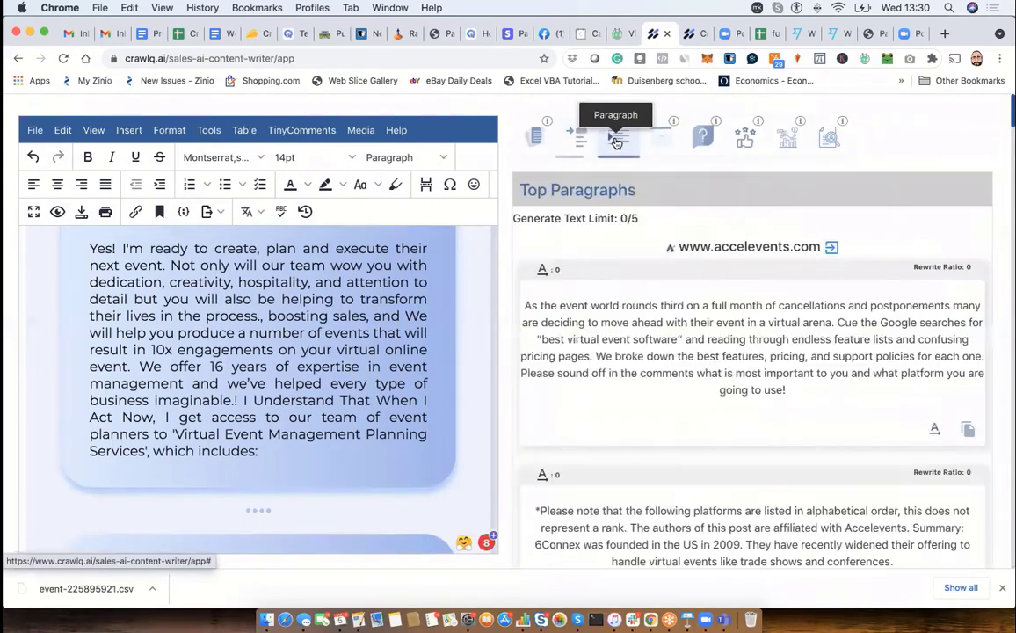
click(660, 138)
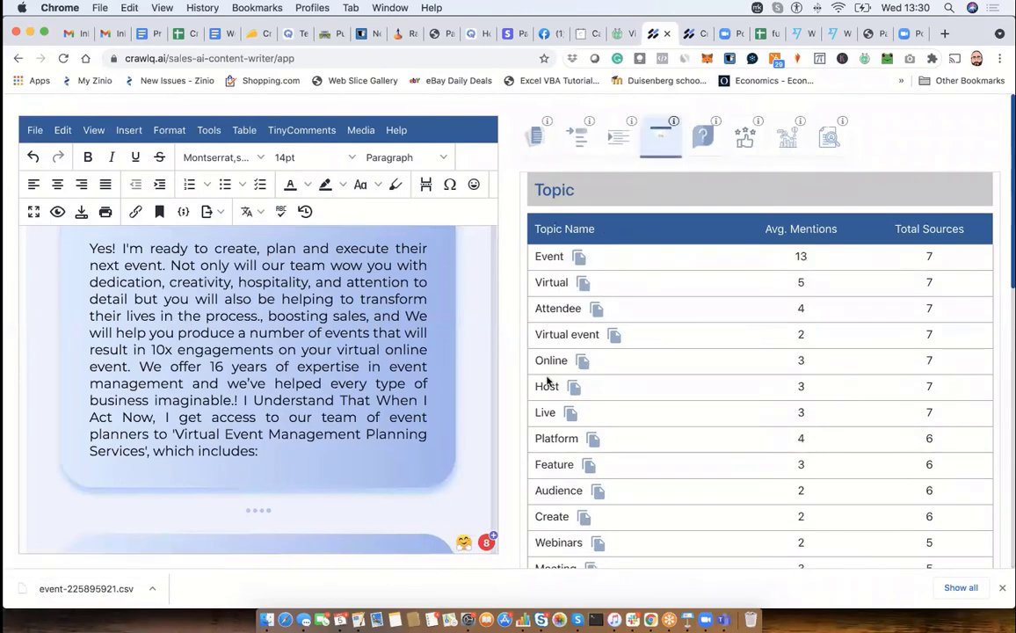
scroll(550, 387, down, 3)
scroll(549, 386, up, 3)
click(716, 138)
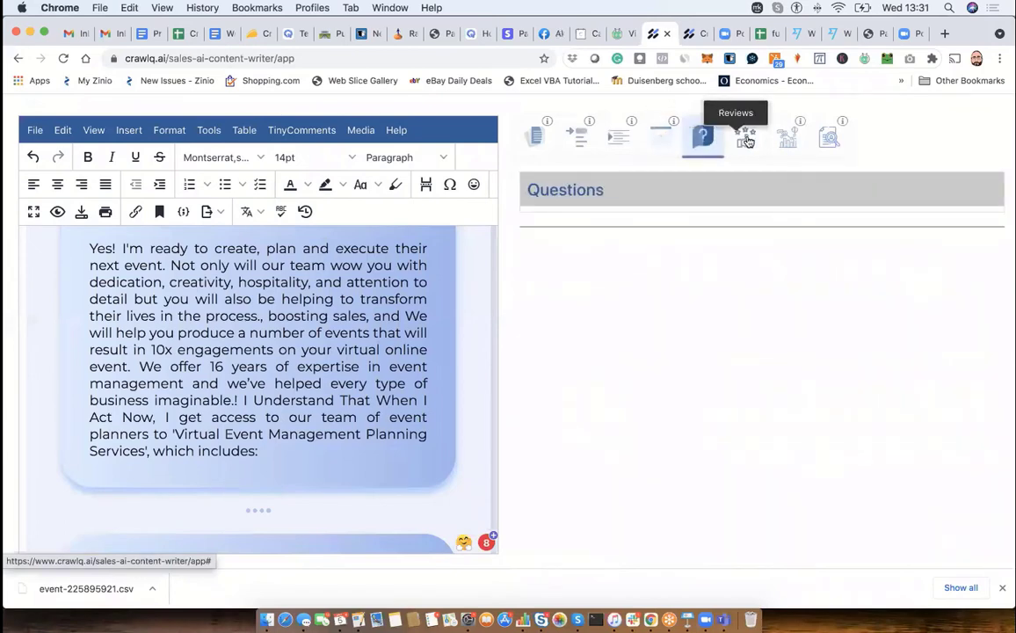
click(745, 138)
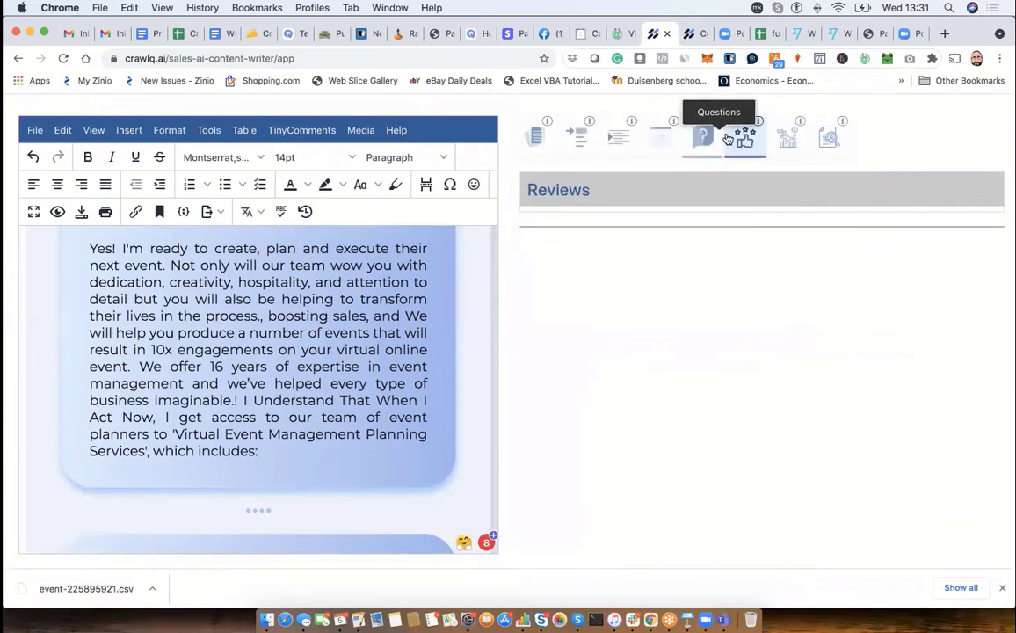
- Review the niche research answers, from Define your Niche through the transformation promises to the target audience statement
click(793, 136)
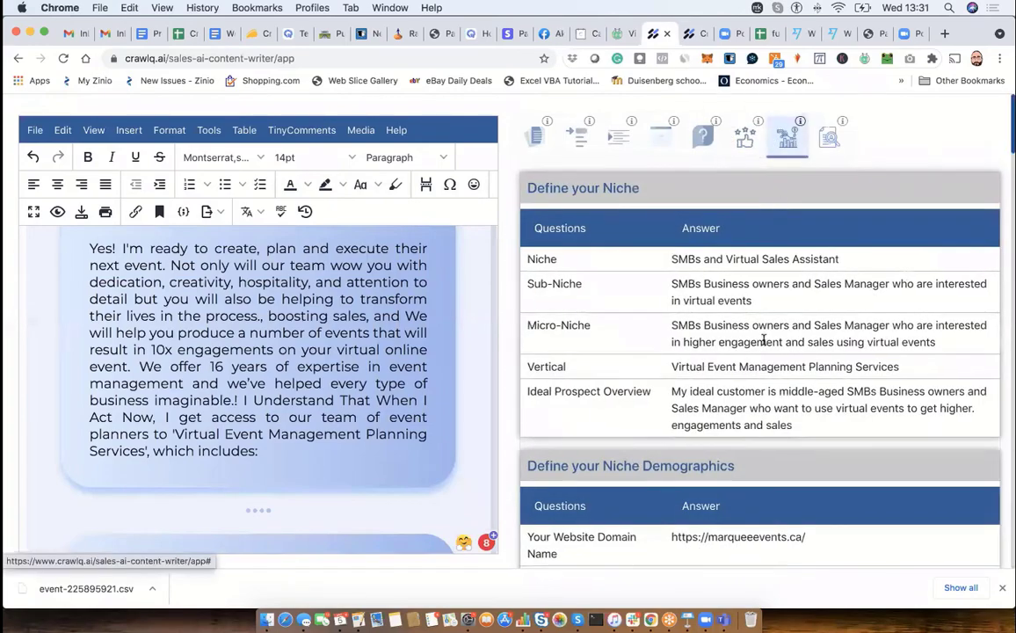
scroll(764, 344, down, 4)
scroll(764, 343, down, 15)
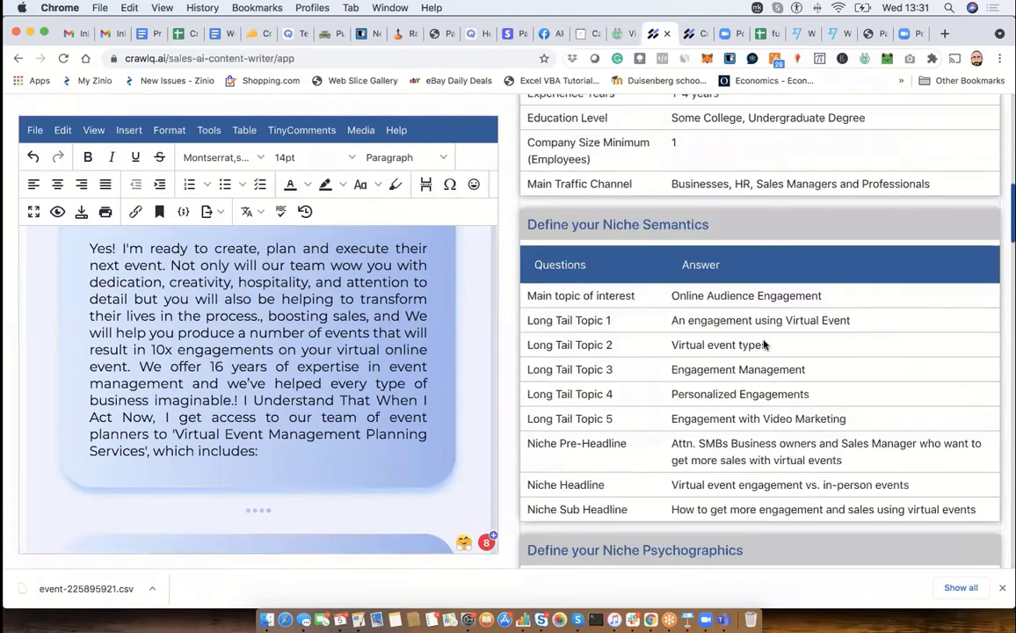
scroll(764, 341, down, 15)
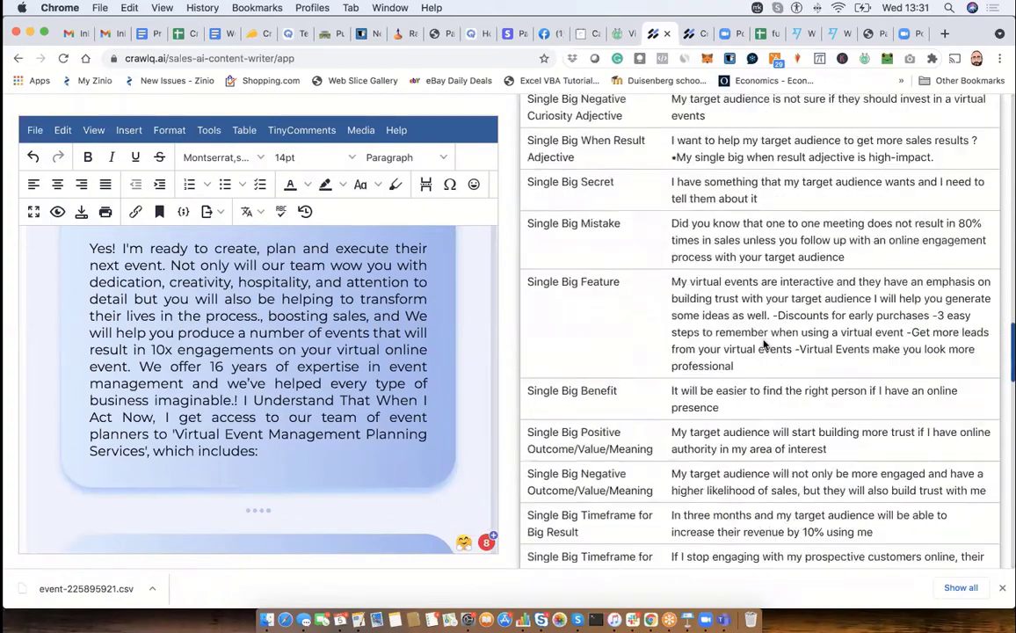
scroll(764, 344, down, 5)
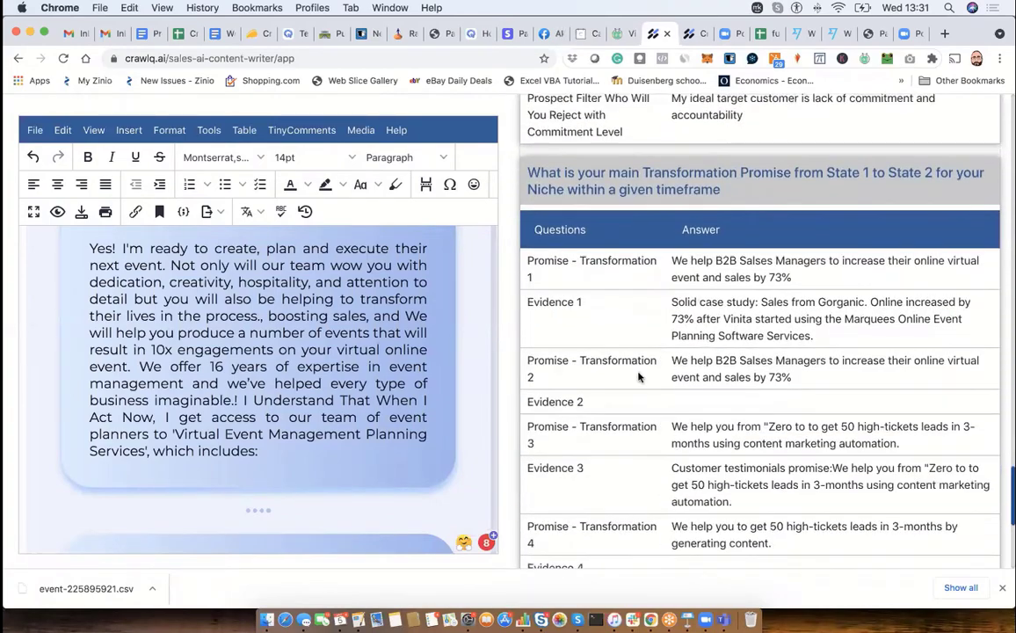
scroll(690, 372, down, 15)
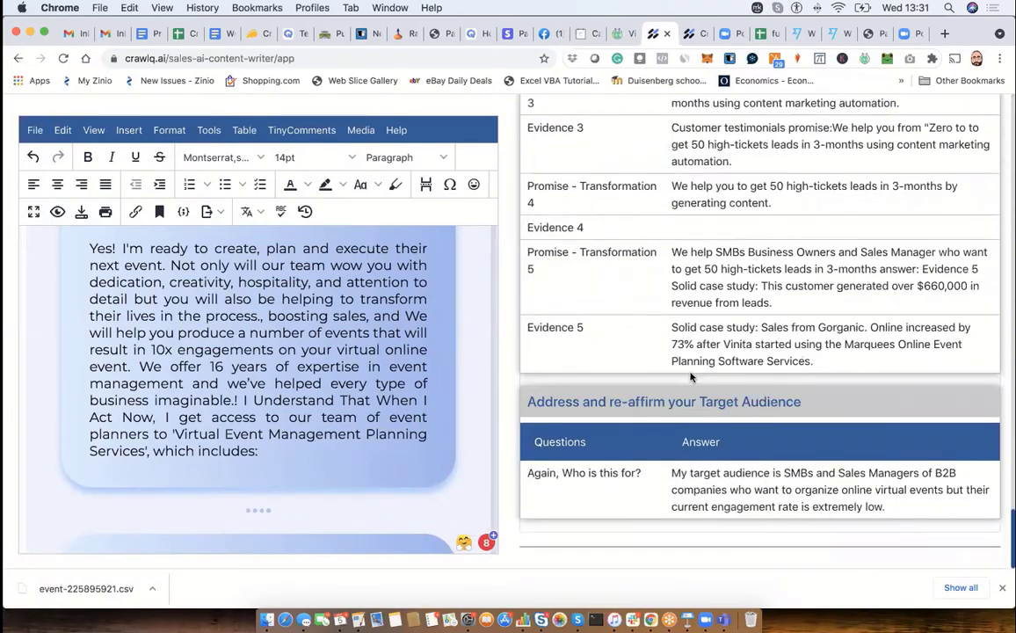
scroll(690, 372, up, 20)
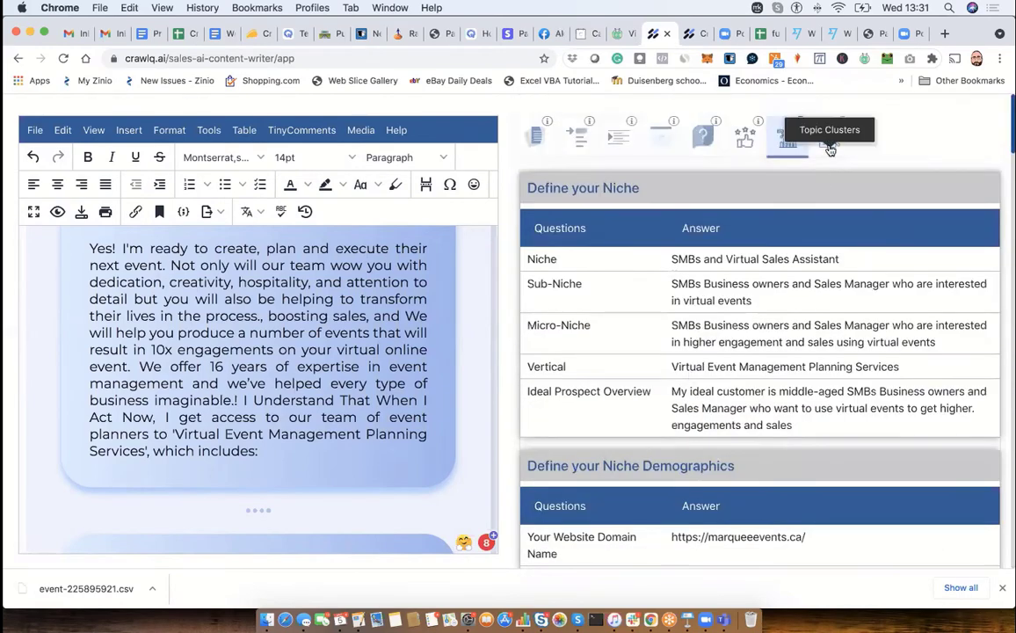
- Reread the sales letter's opening and bullet blocks beside the Define your Niche answers
scroll(717, 375, down, 1)
scroll(717, 376, down, 2)
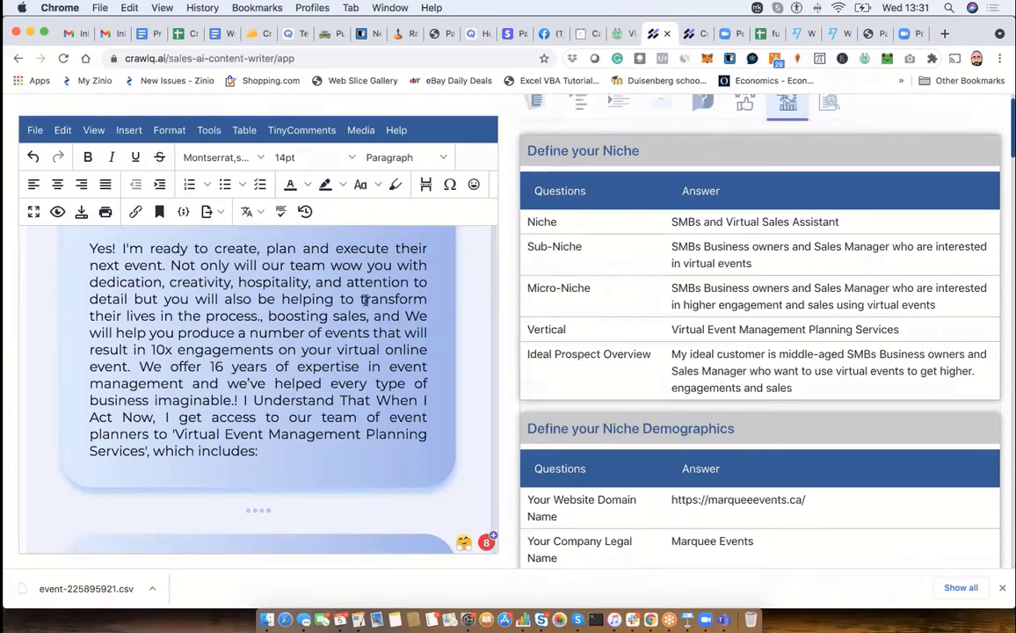
scroll(365, 299, down, 10)
scroll(364, 300, up, 2)
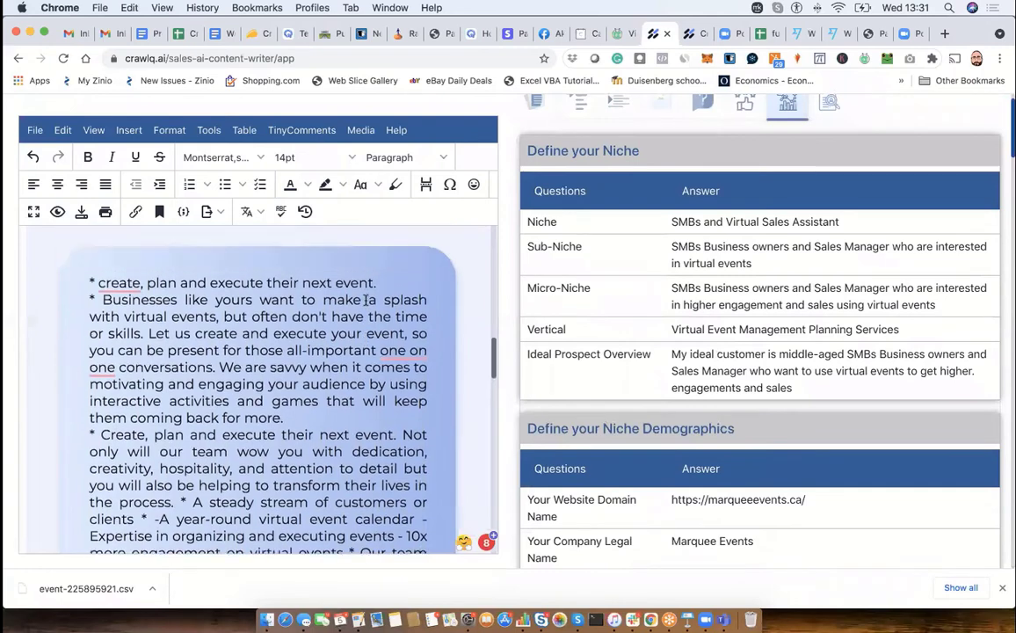
scroll(365, 300, up, 8)
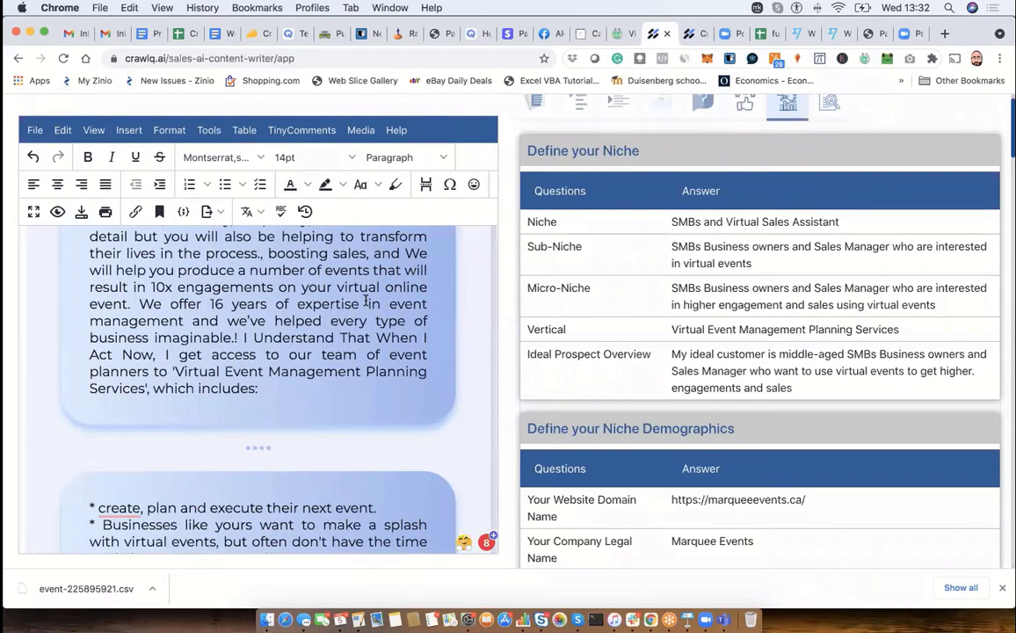
scroll(365, 301, up, 10)
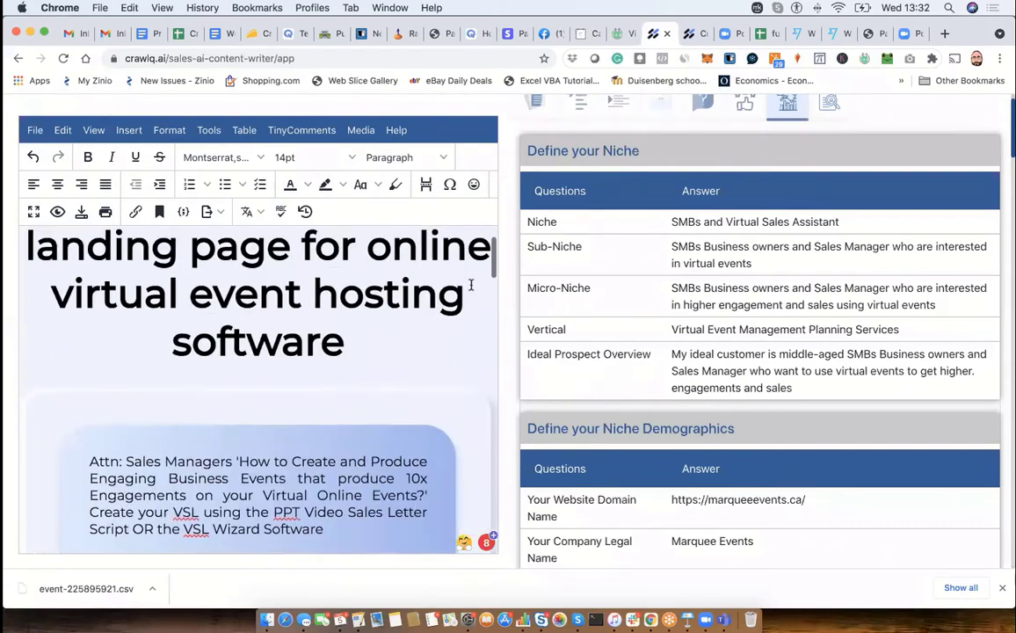
scroll(601, 254, up, 2)
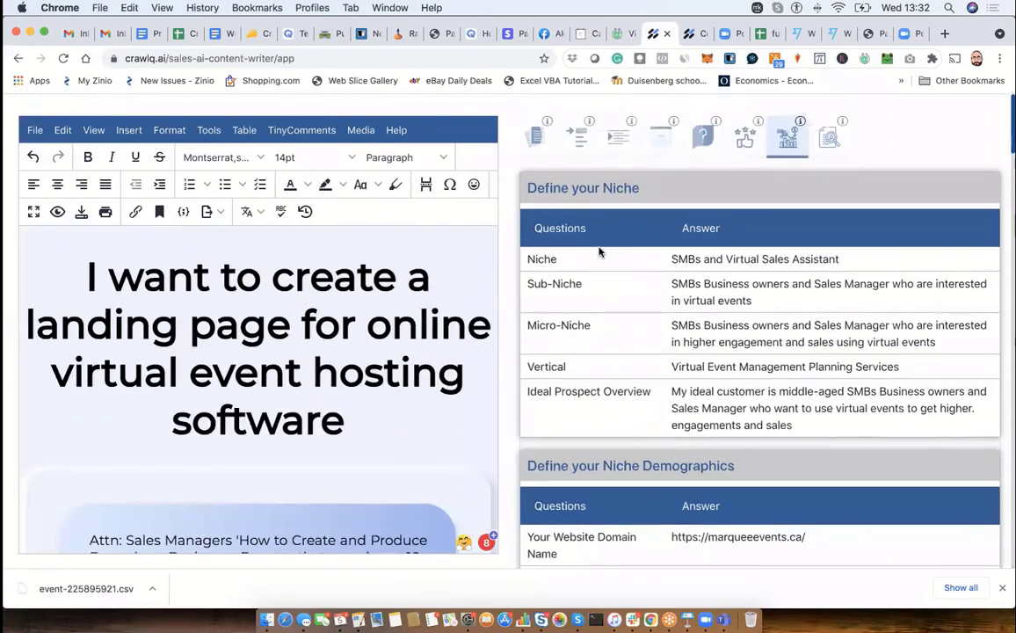
click(536, 130)
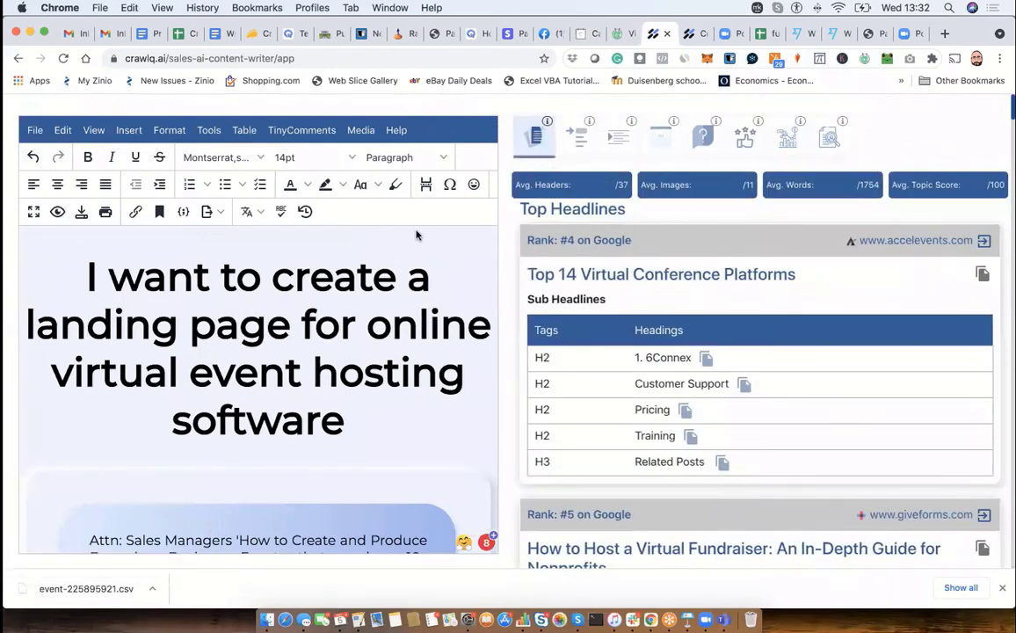
click(365, 429)
key(Return)
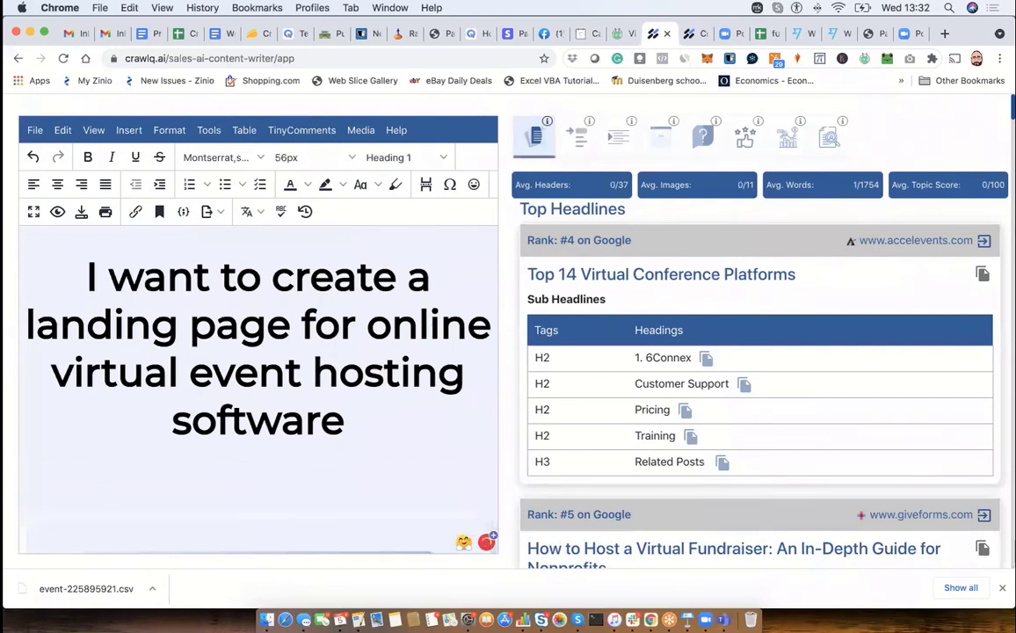
text(@)
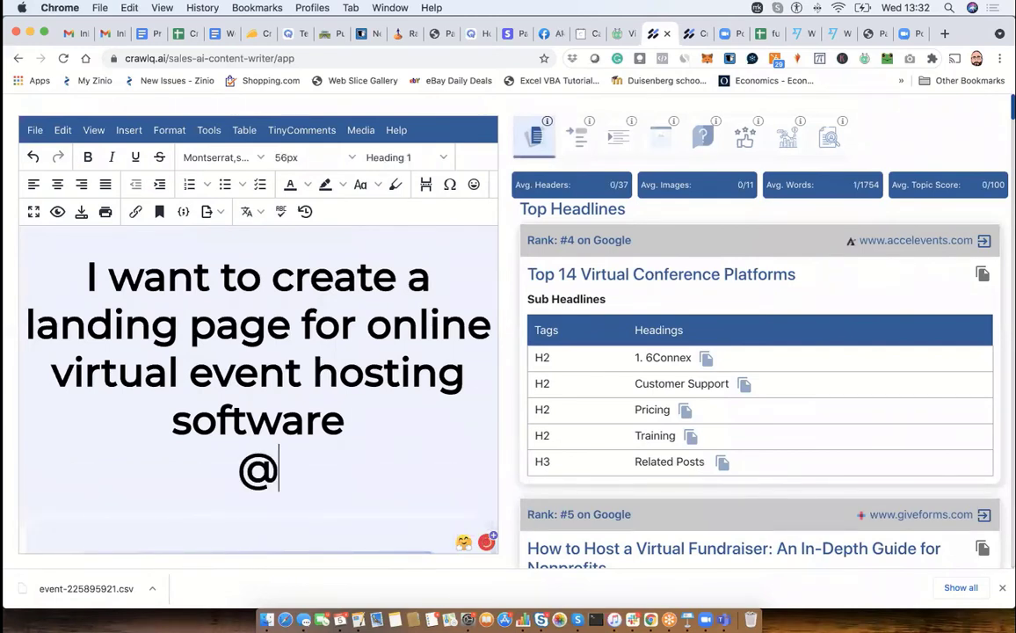
text(single )
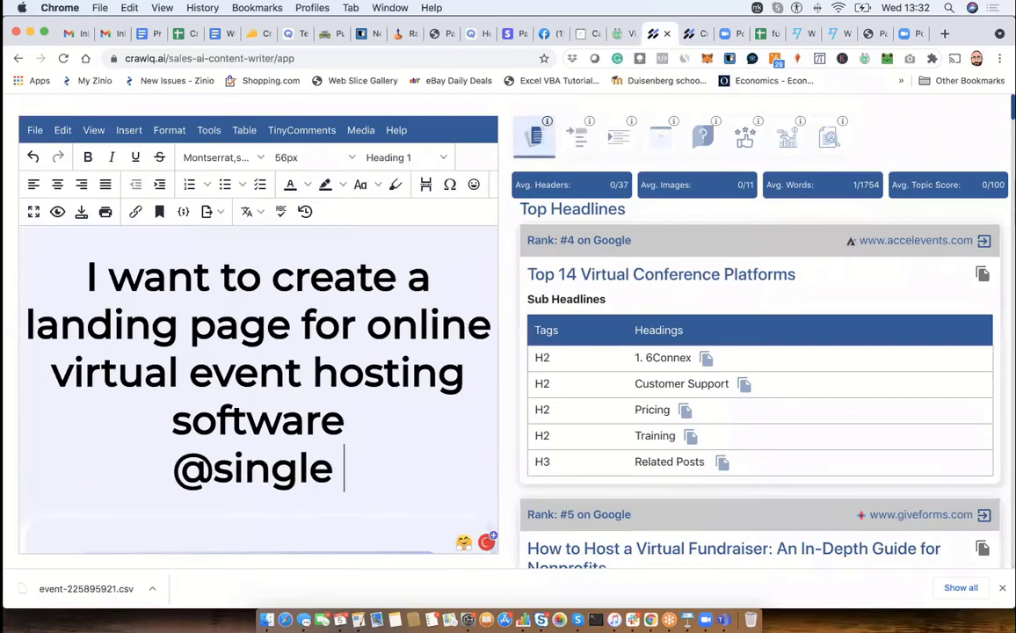
text(big pain poi)
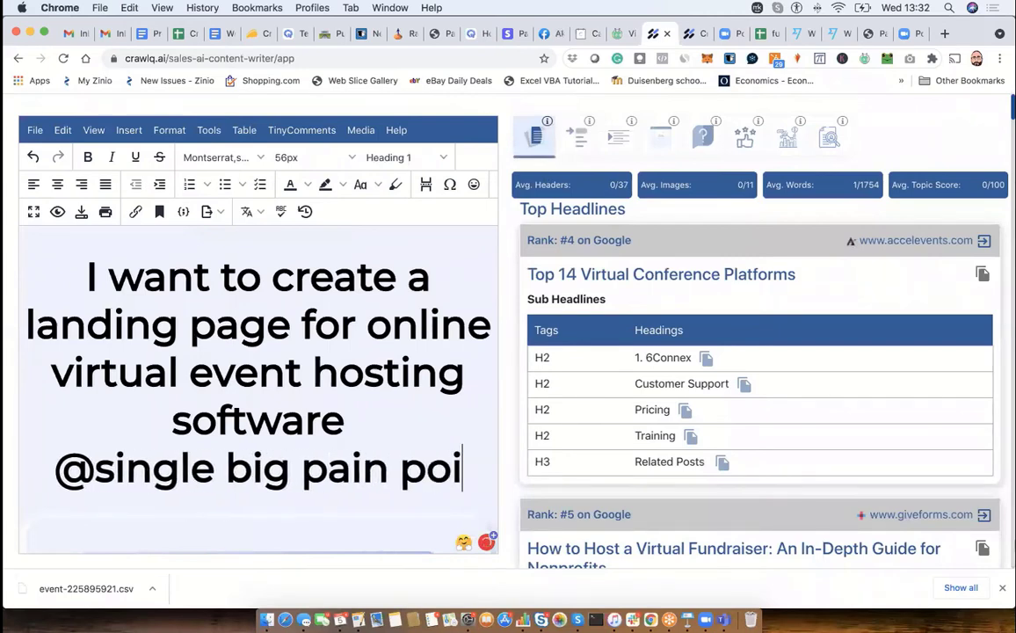
text(nt)
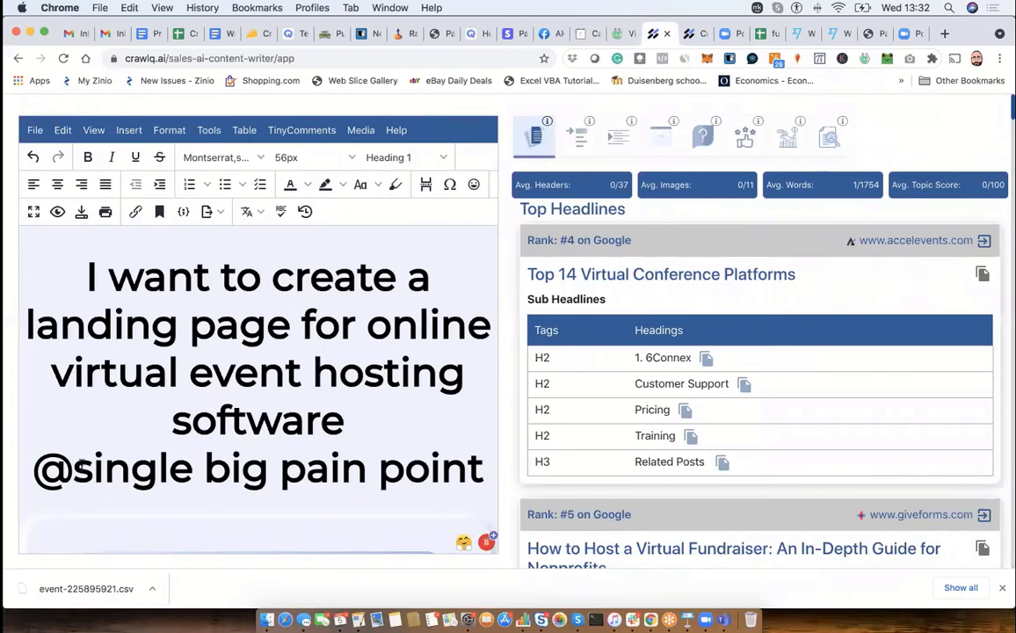
drag(102, 465, 477, 472)
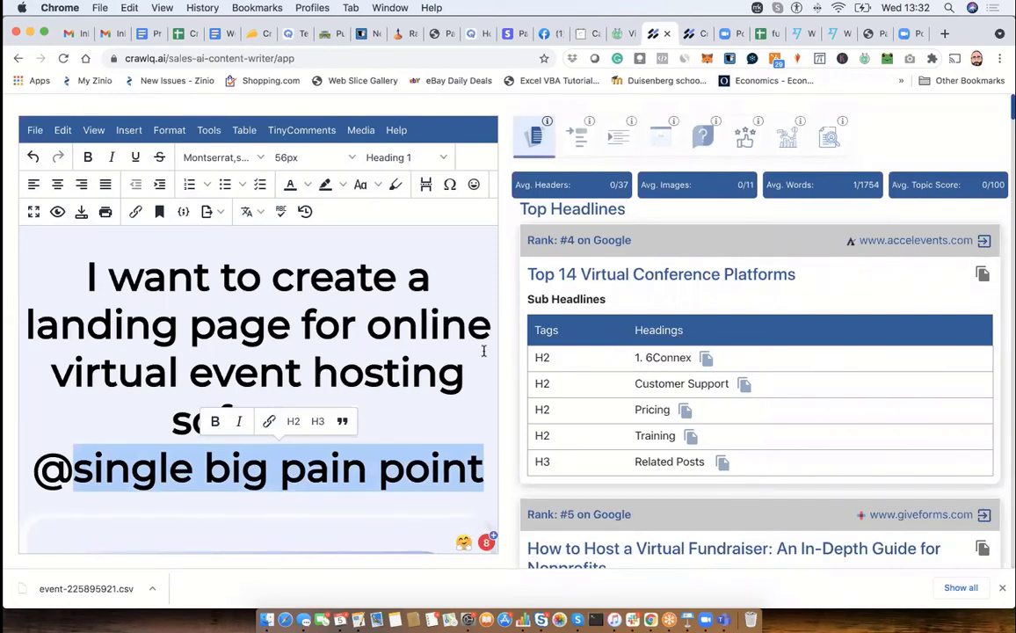
scroll(466, 365, down, 5)
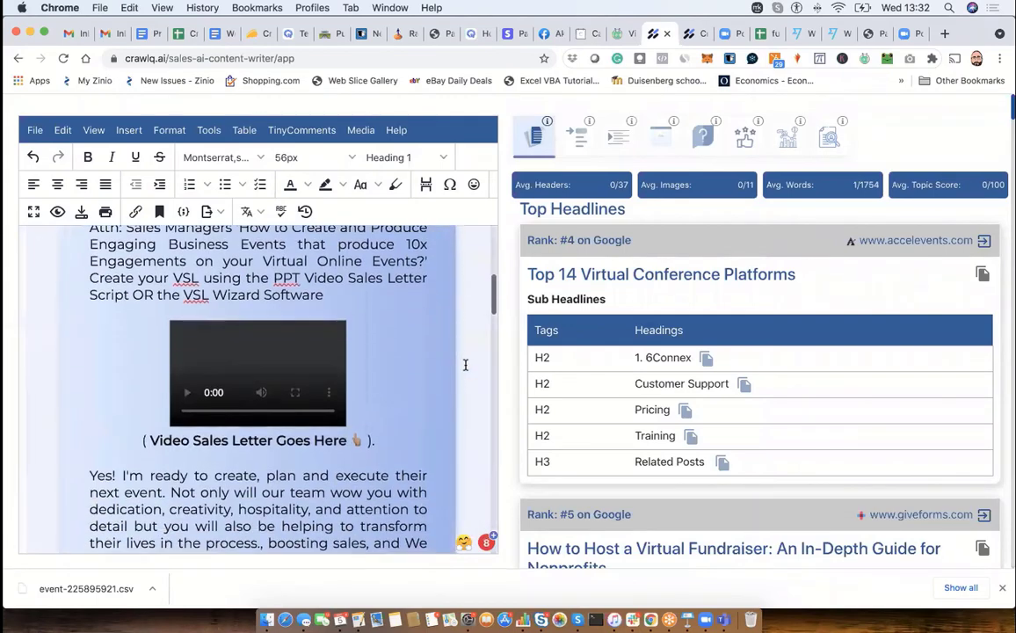
scroll(466, 364, up, 5)
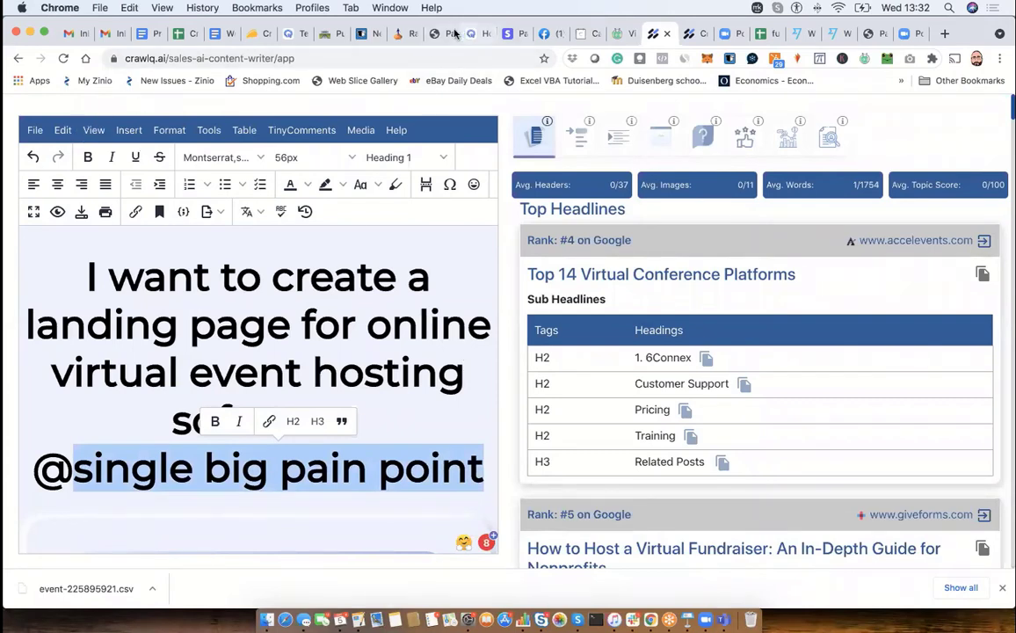
click(15, 58)
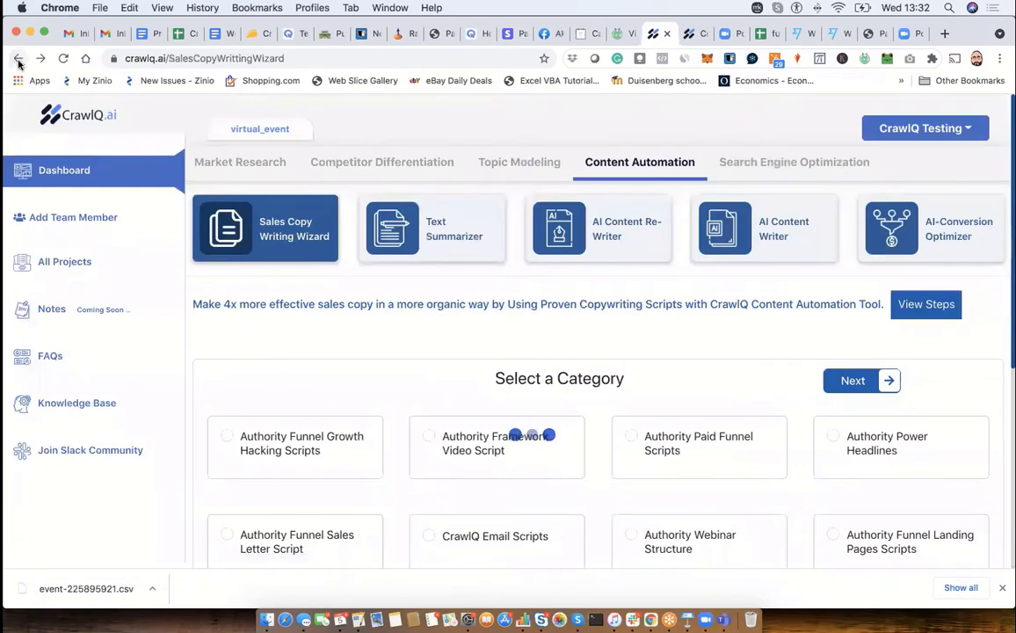
click(435, 224)
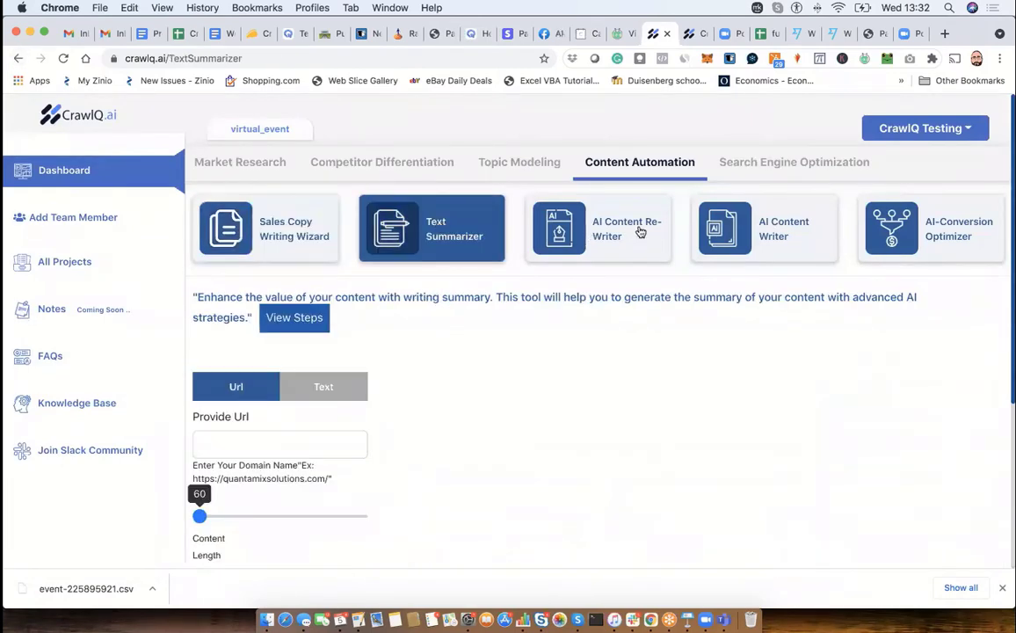
click(576, 227)
click(437, 230)
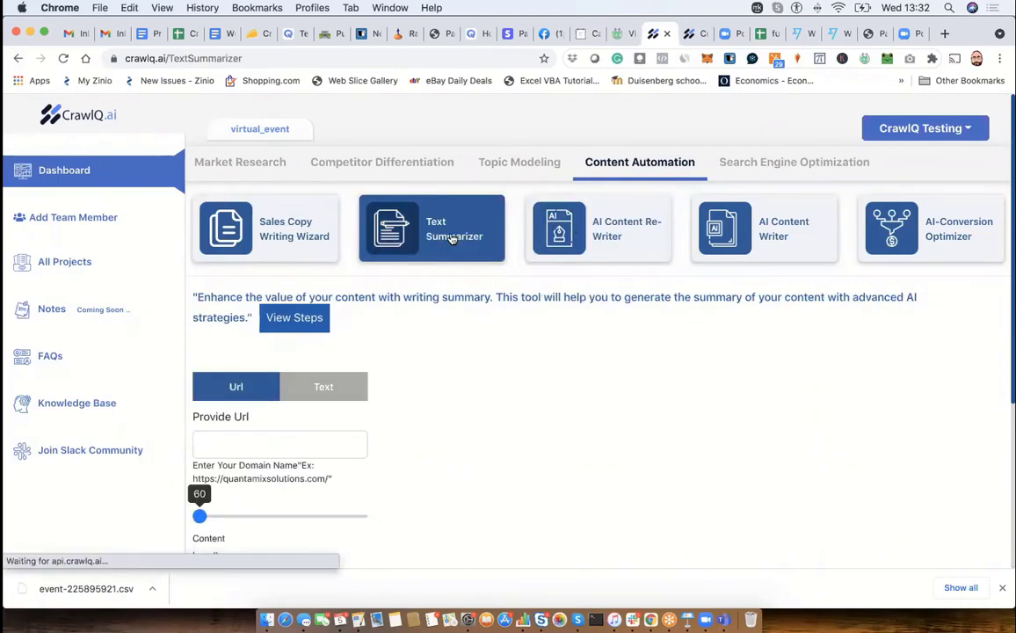
click(299, 440)
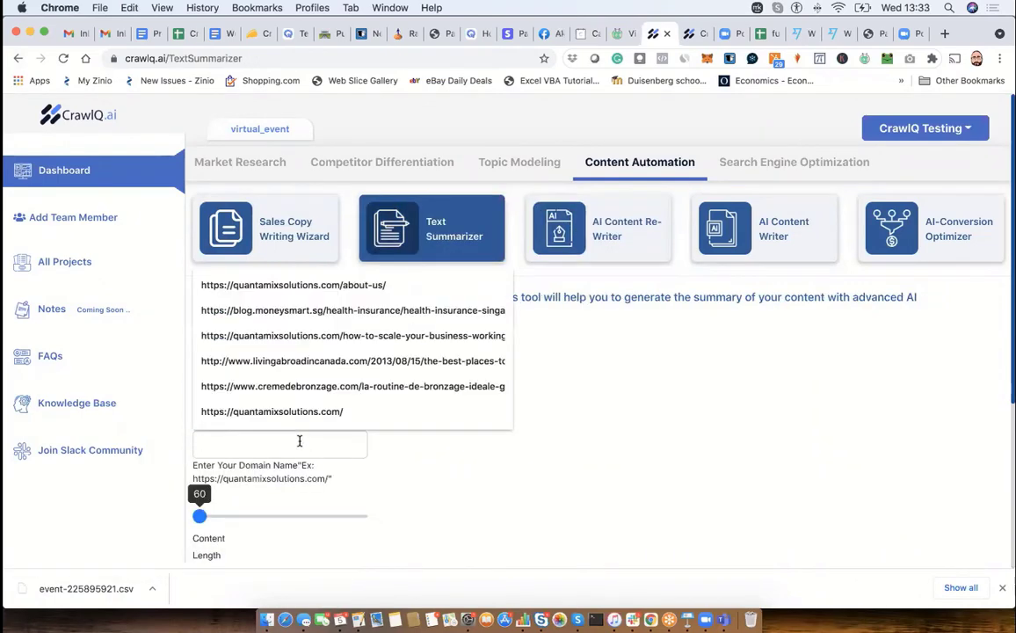
click(352, 287)
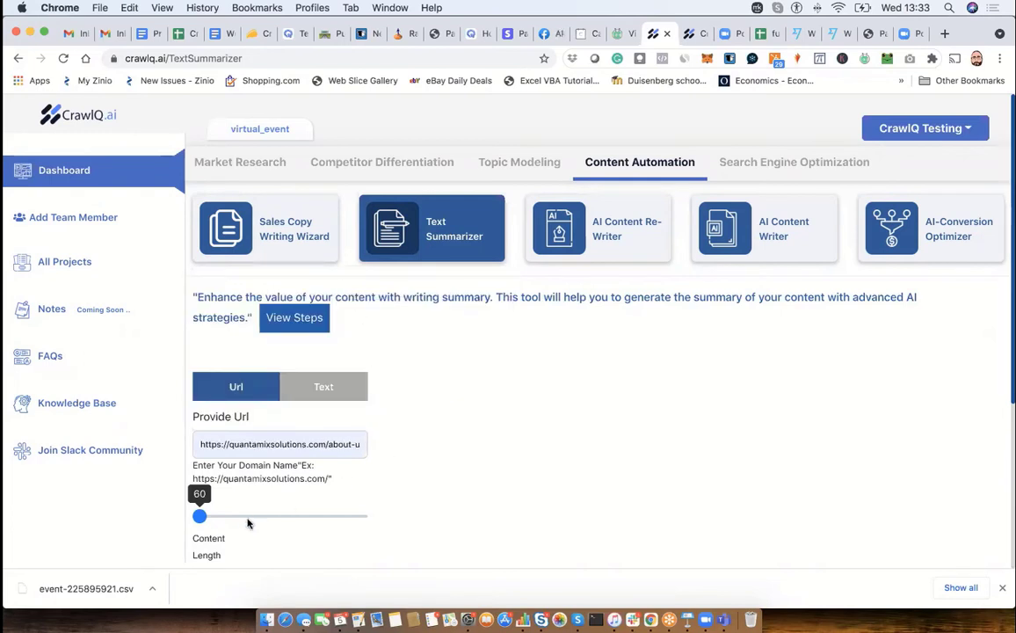
scroll(231, 501, down, 3)
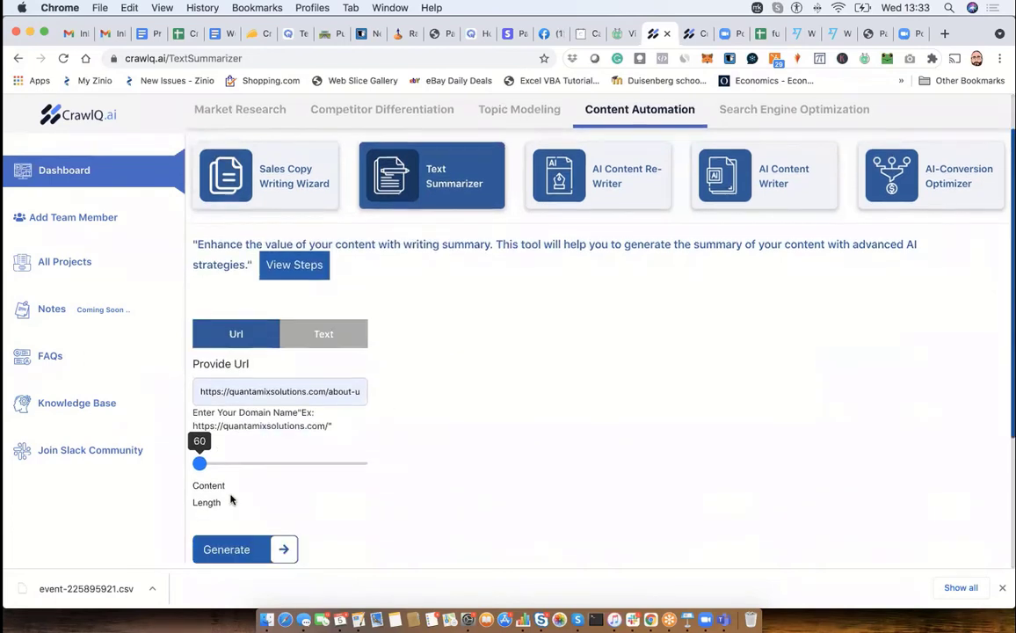
click(226, 535)
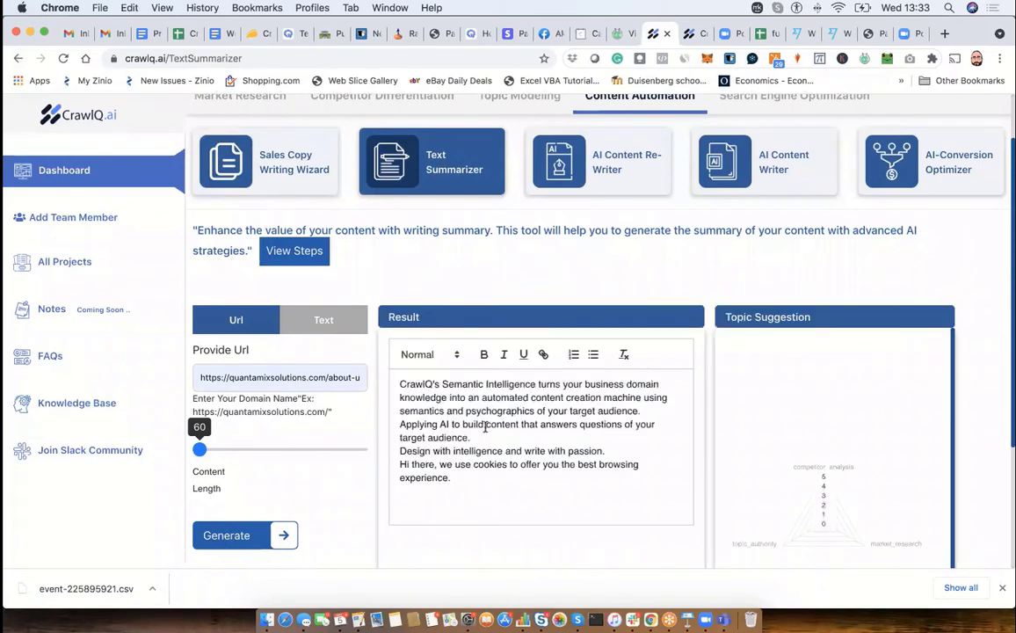
- Copy the whole generated summary into the AI Content Re-Writer and rewrite it with the Domain specific option
drag(398, 384, 488, 485)
key(super+c)
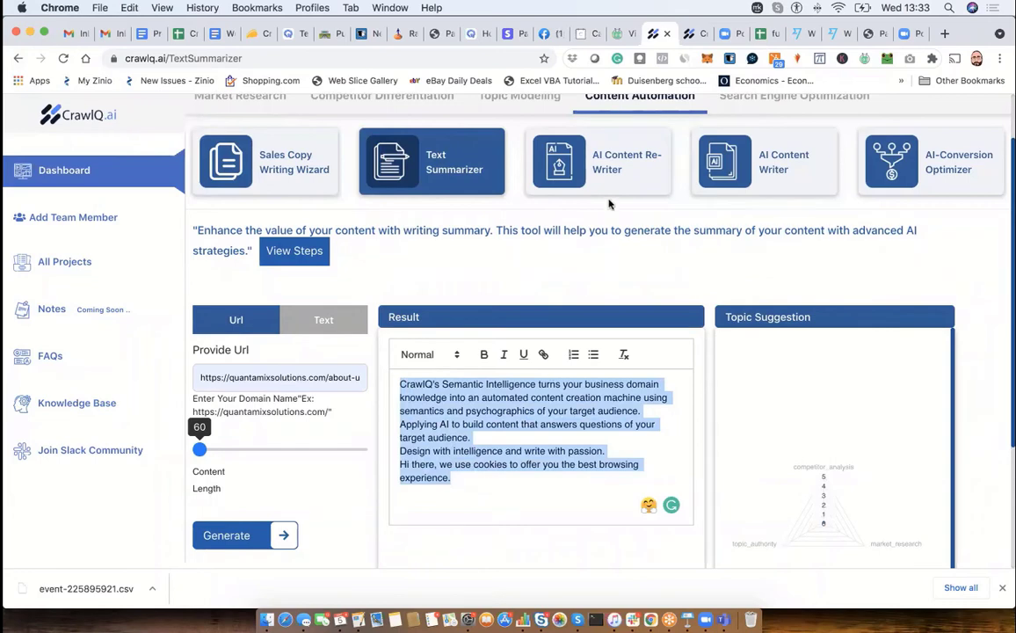
click(637, 166)
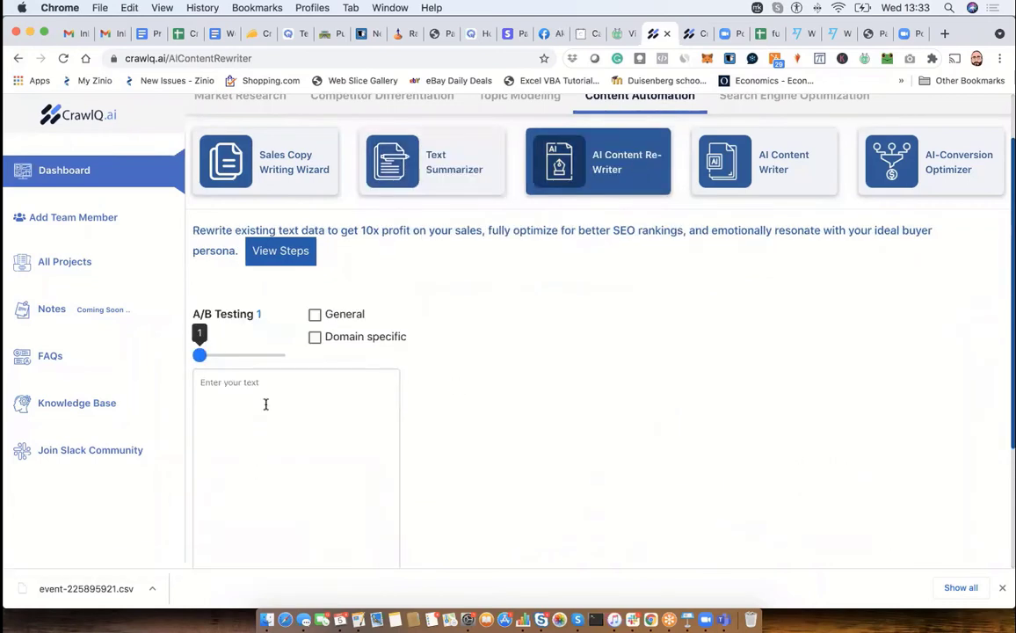
click(266, 403)
key(super+v)
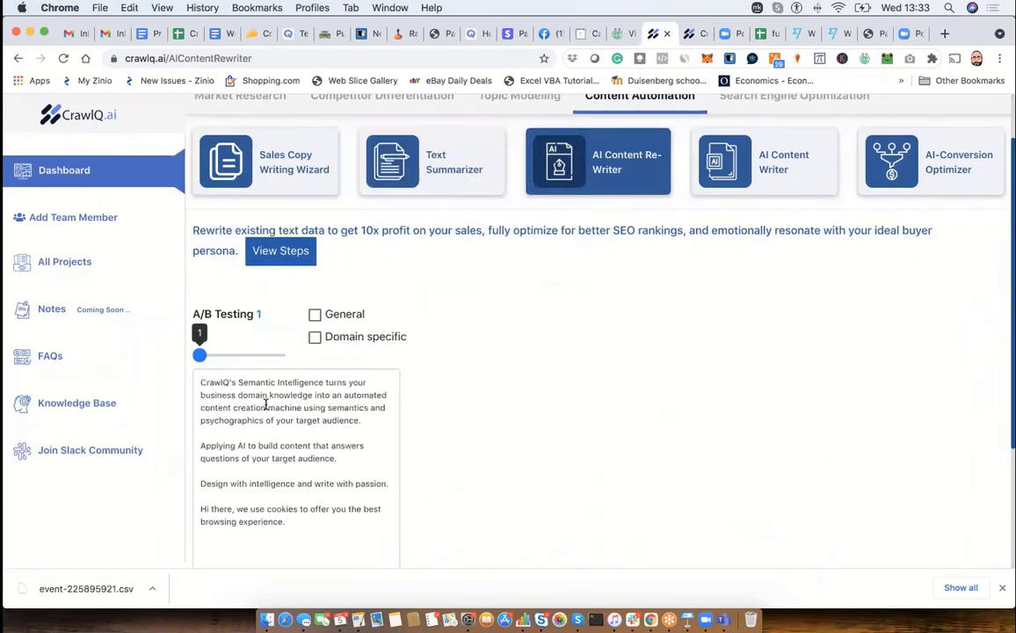
click(314, 336)
scroll(342, 397, down, 4)
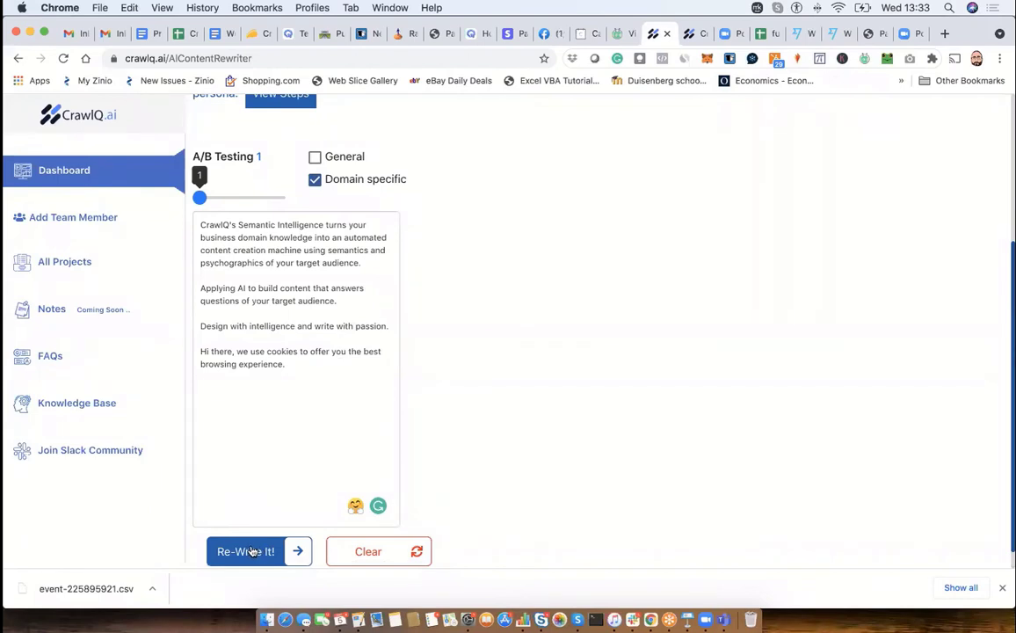
click(250, 551)
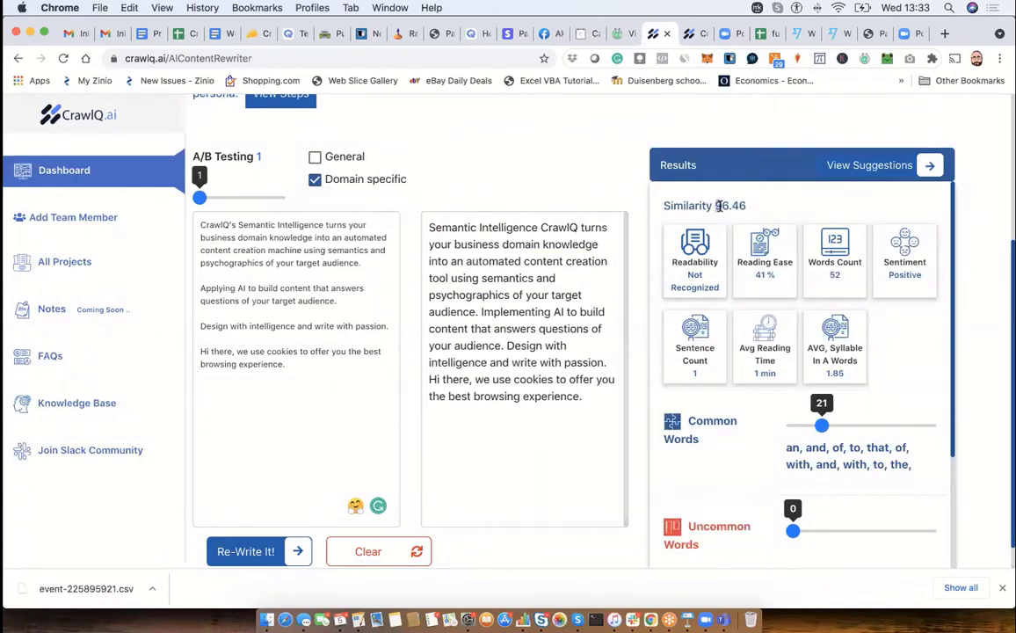
- Examine the rewrite's results, from the similarity score and readability figures to the common, uncommon, emotional and power words
drag(717, 206, 749, 206)
scroll(524, 290, down, 1)
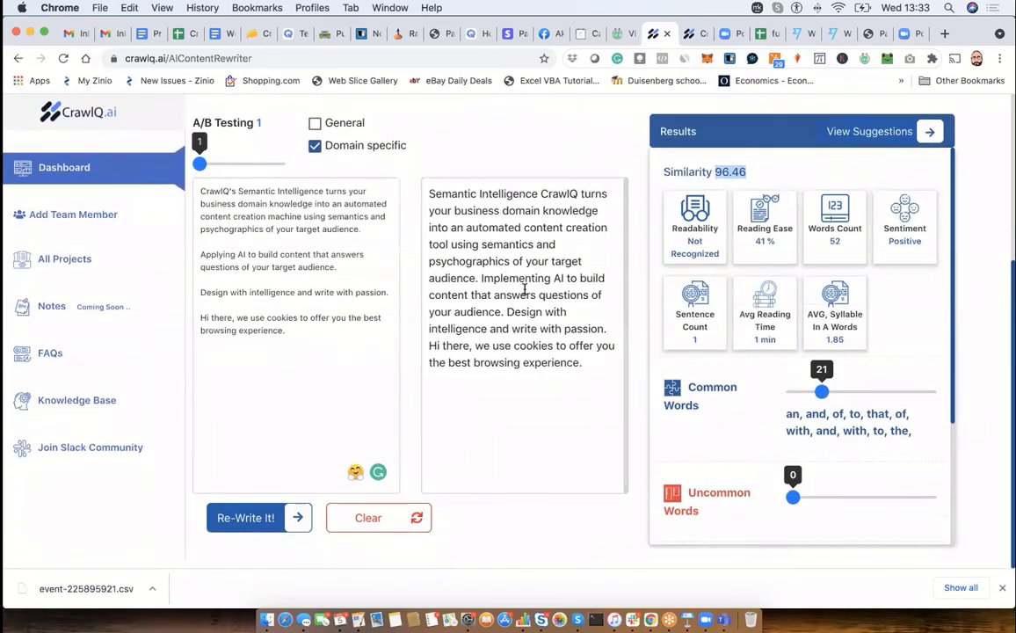
scroll(729, 355, down, 5)
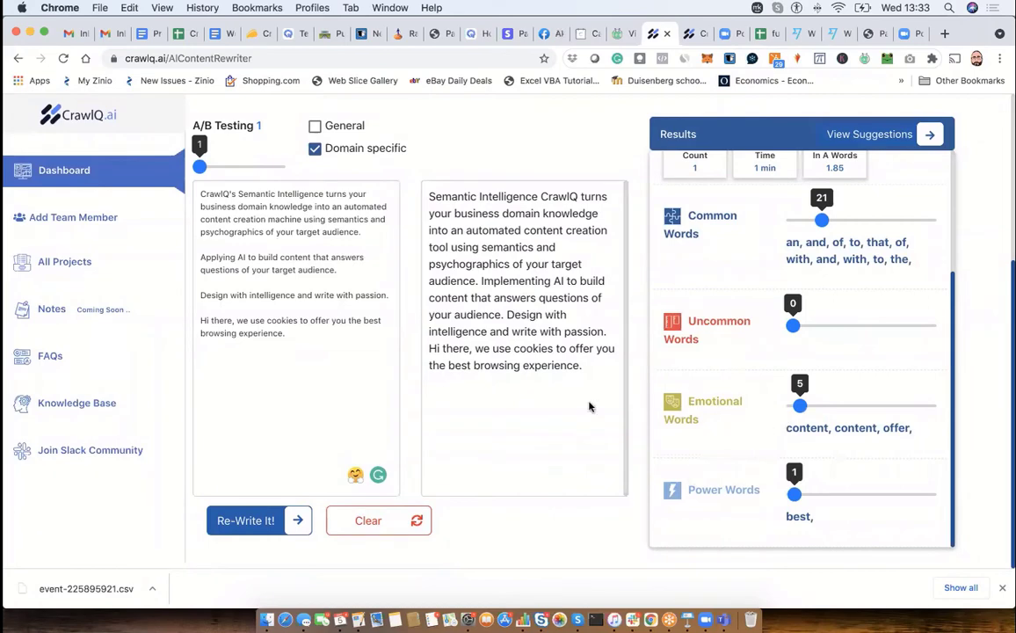
scroll(573, 407, up, 1)
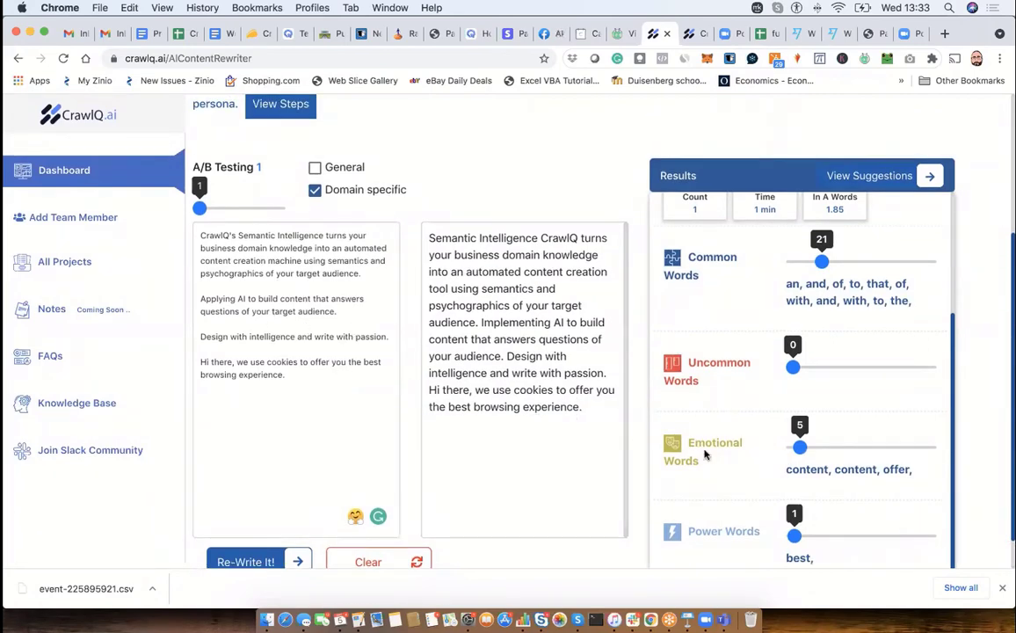
scroll(534, 386, up, 5)
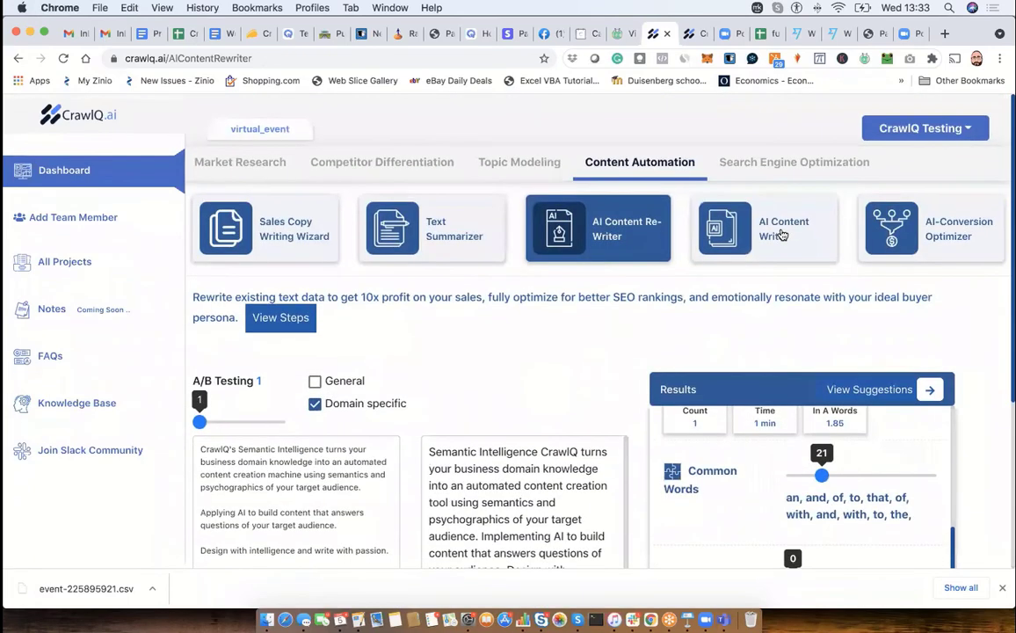
- Open the AI Content Writer and enter "how to get more engagements using online virtual event" as the initial content idea
click(782, 234)
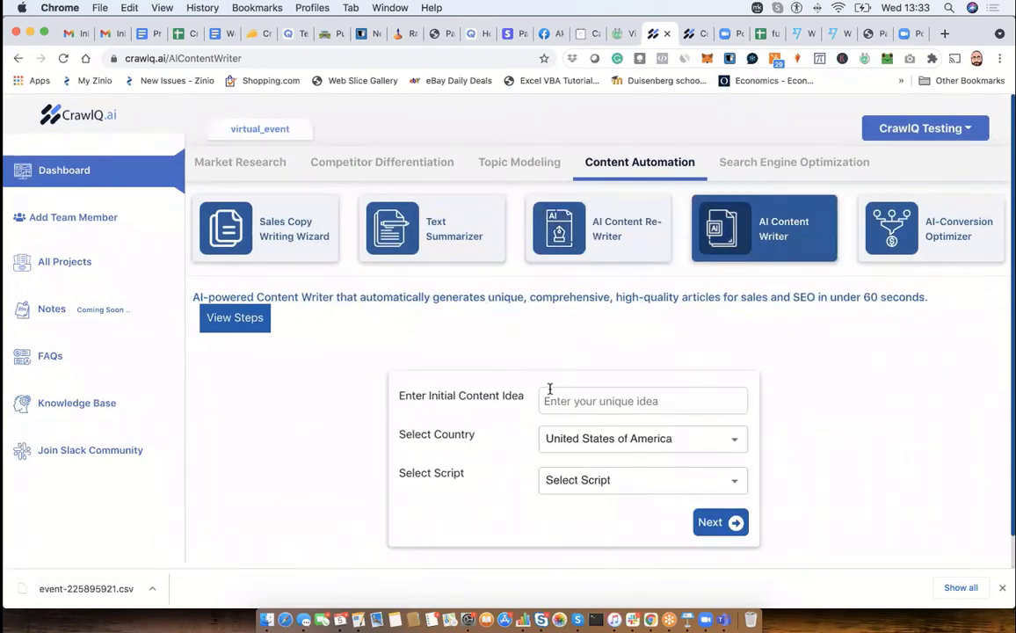
click(555, 398)
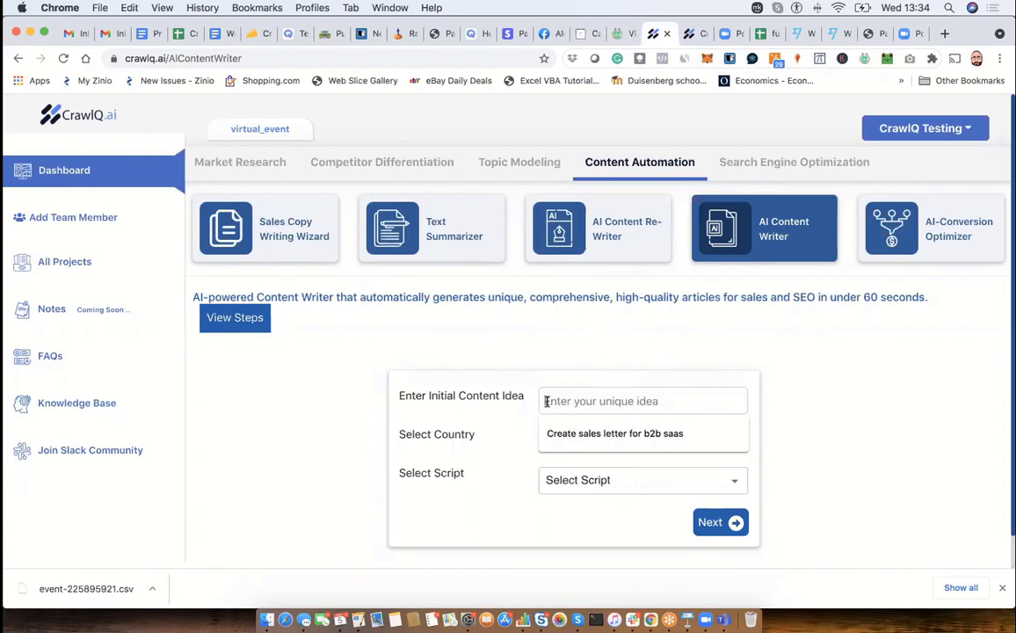
text(how )
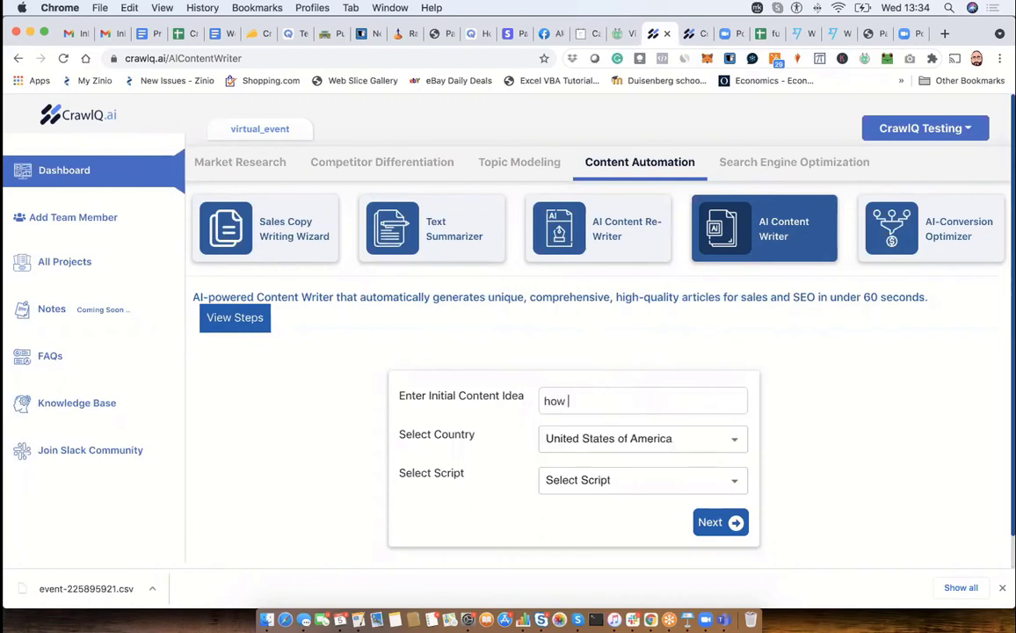
text(to get more engagements)
key(BackSpace)
key(BackSpace)
key(BackSpace)
key(BackSpace)
key(BackSpace)
key(BackSpace)
key(BackSpace)
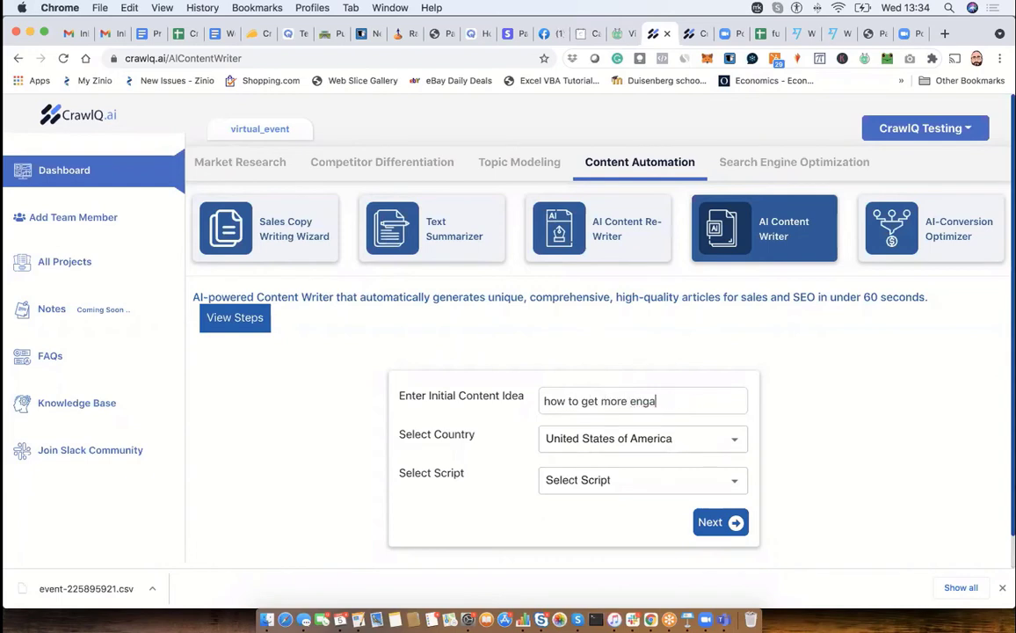
text(geme)
text(using on)
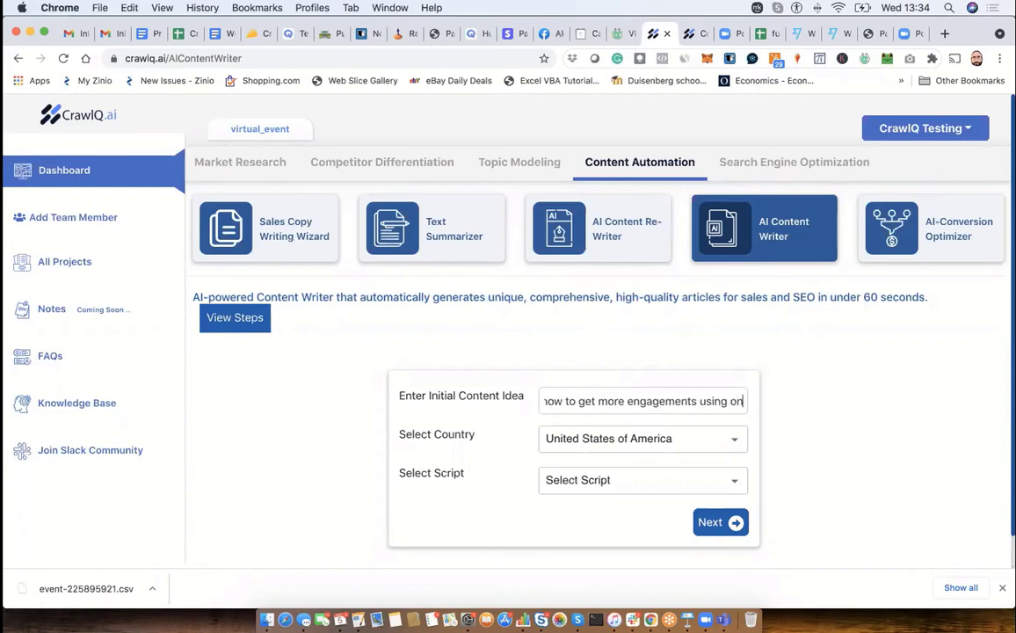
text(line)
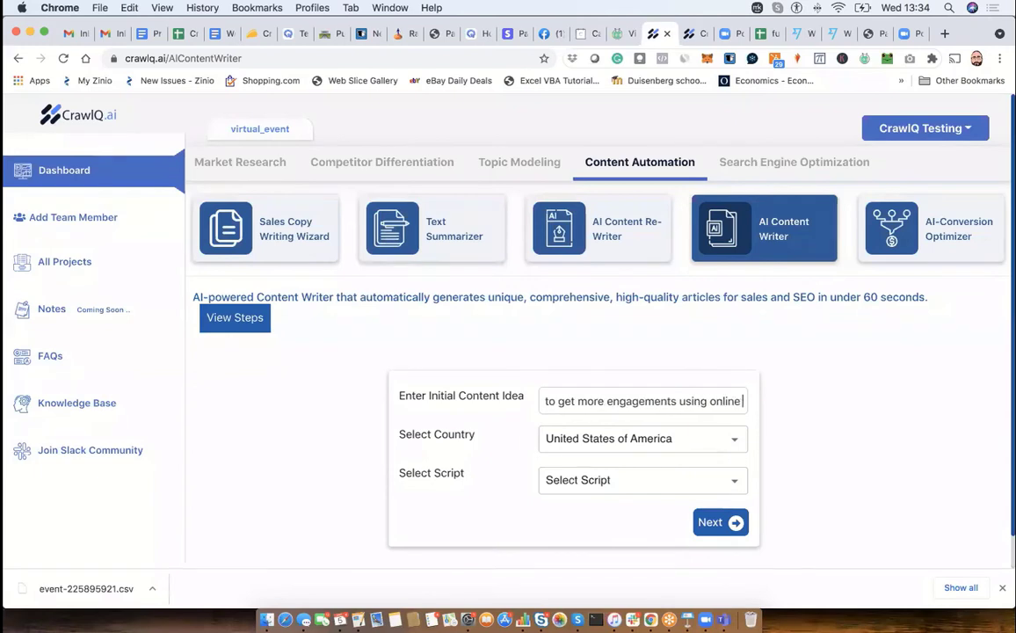
text( vitural e)
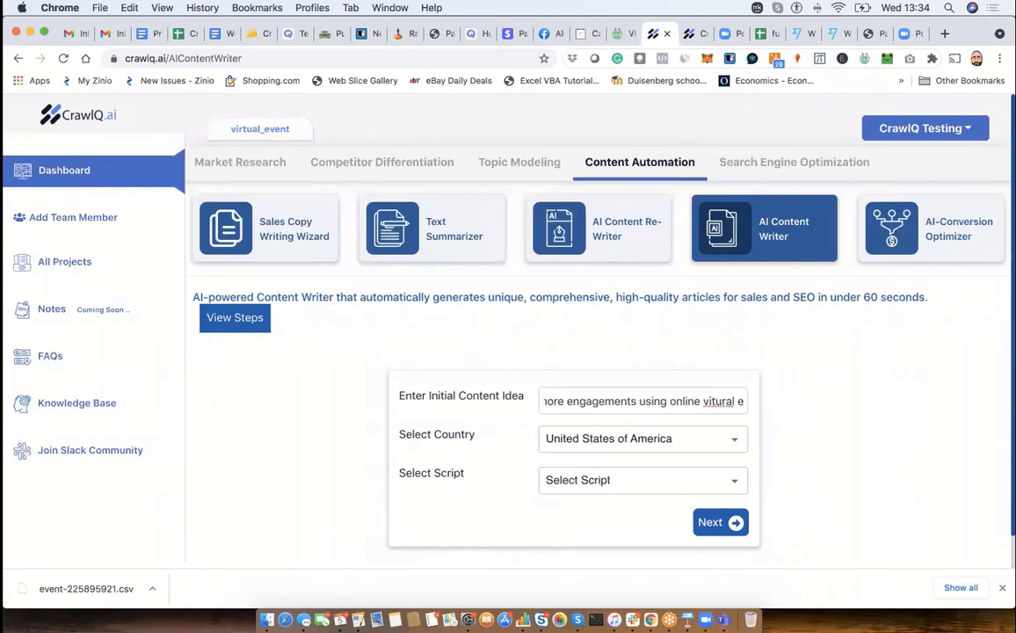
key(BackSpace)
key(BackSpace)
key(BackSpace)
key(BackSpace)
key(BackSpace)
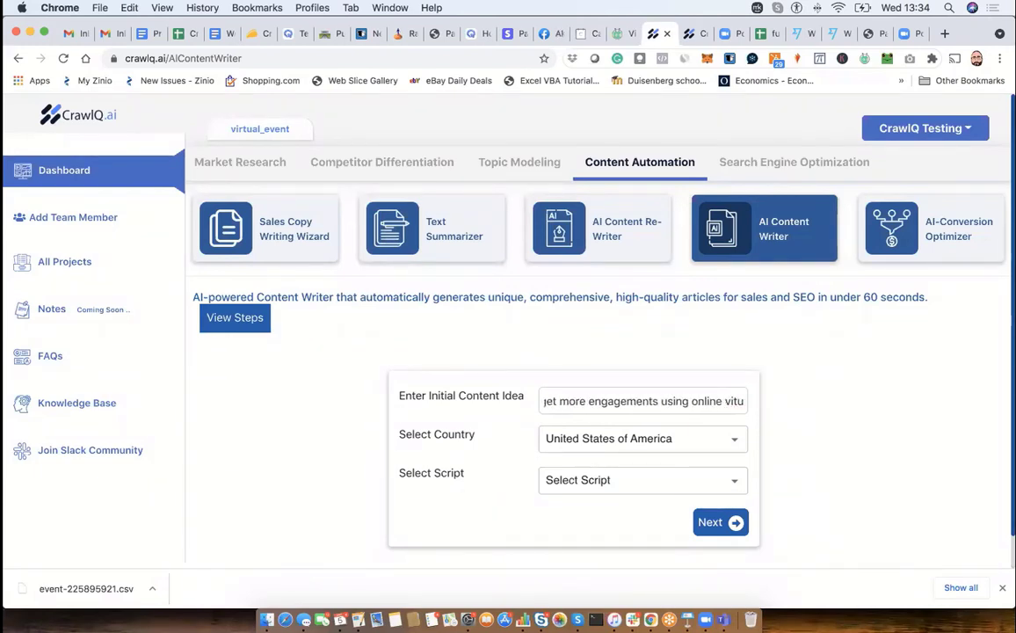
key(BackSpace)
key(BackSpace)
text(rtual e)
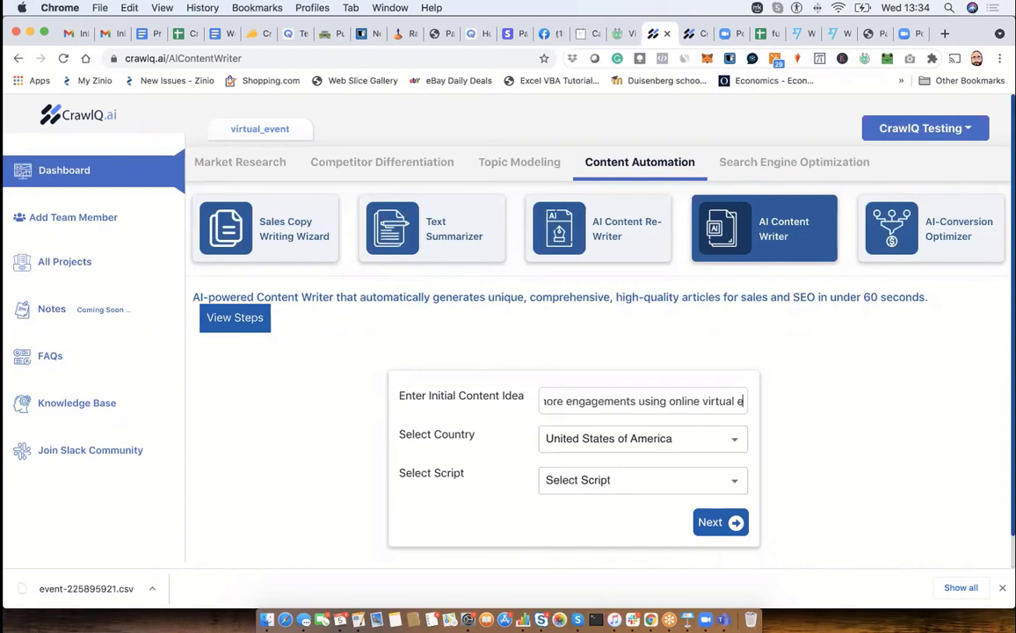
text(vent)
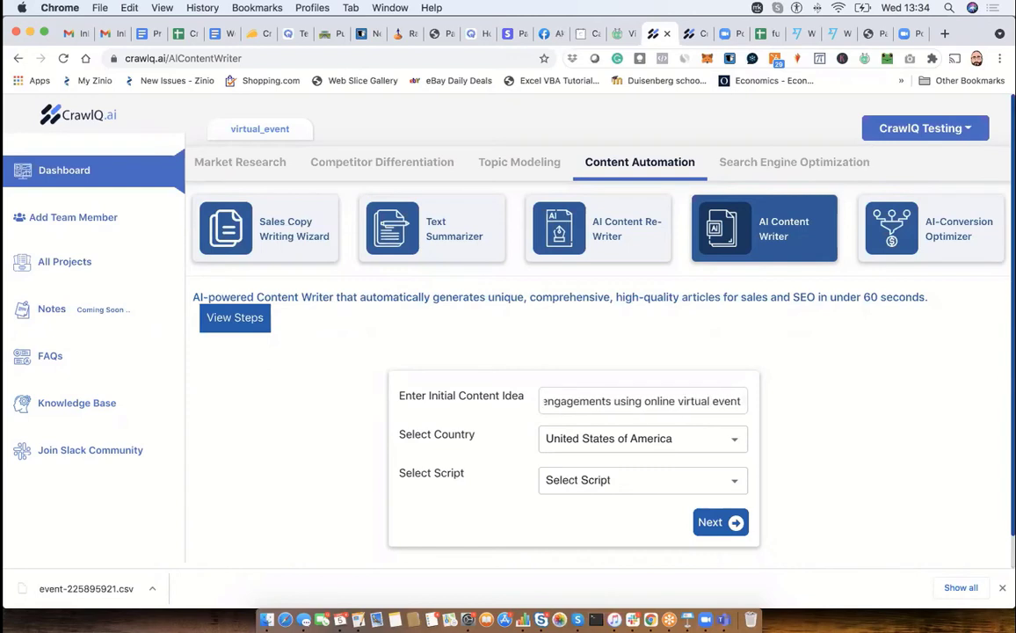
- Keep United States of America as the country, choose the Authority Blog Tool script and proceed to its questions
click(609, 440)
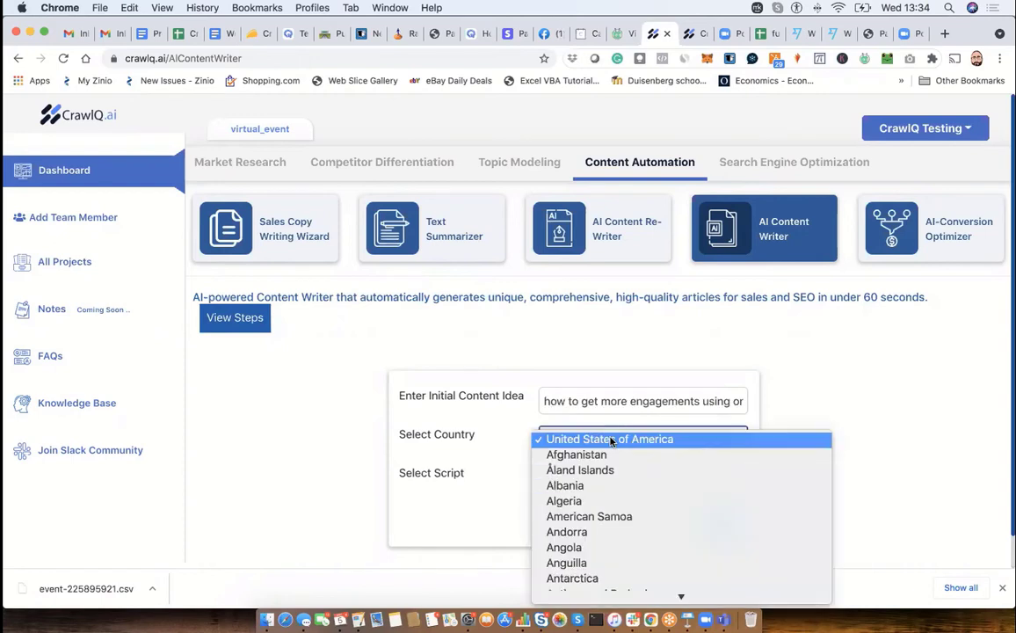
click(511, 441)
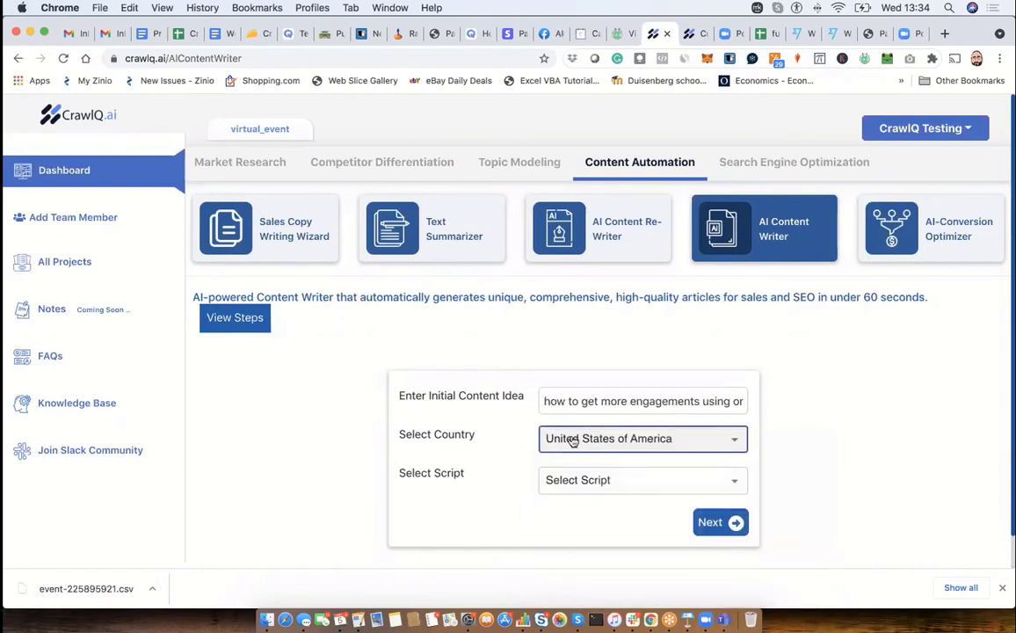
click(554, 480)
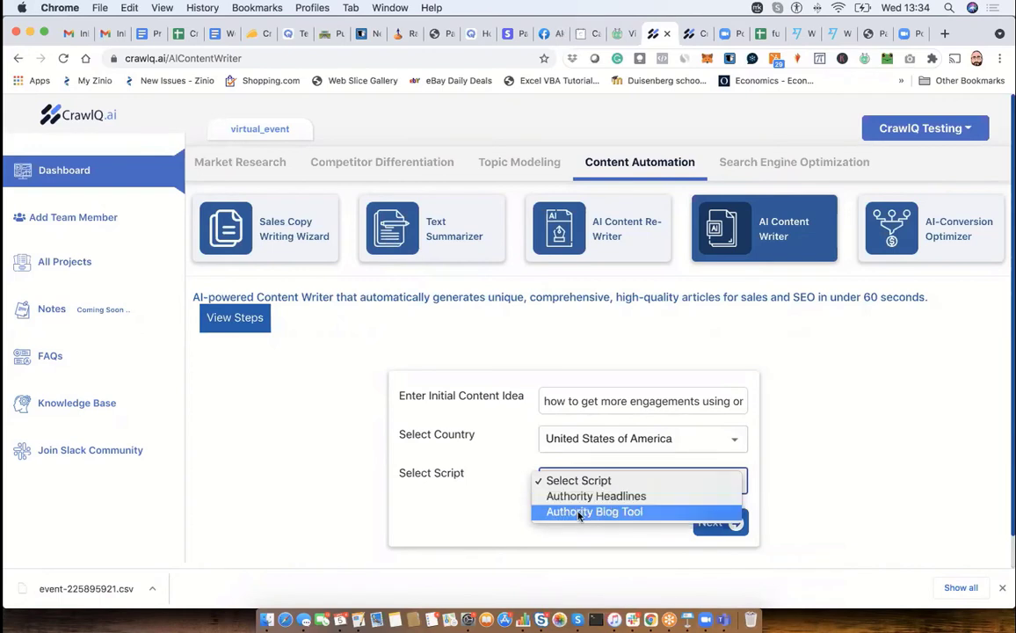
click(579, 513)
click(729, 520)
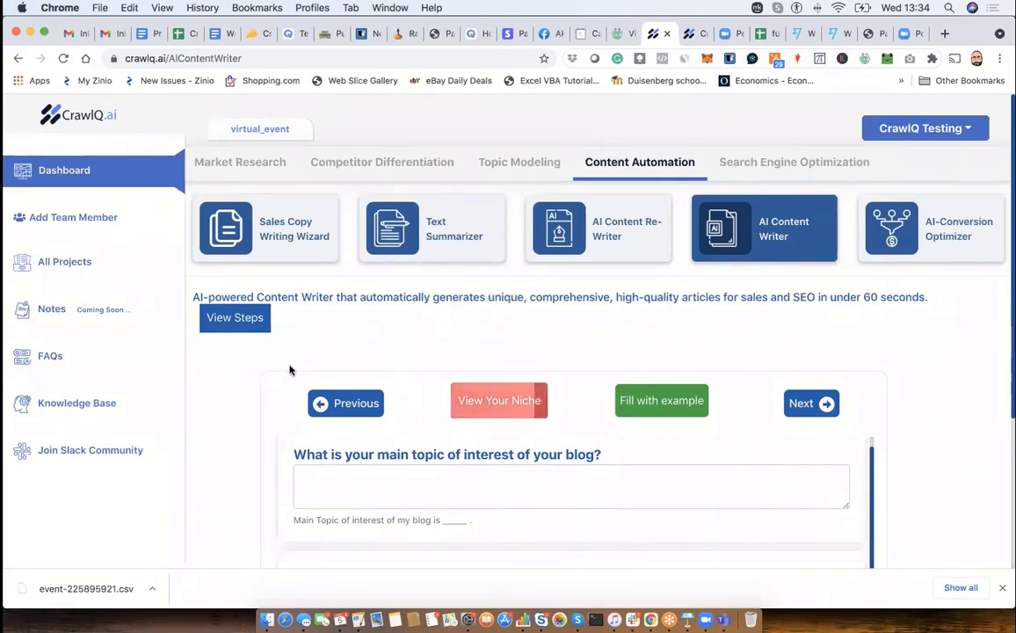
- Answer the blog's main topic question with "how to generate more sales and engagements by hosting an online virtual event"
click(464, 475)
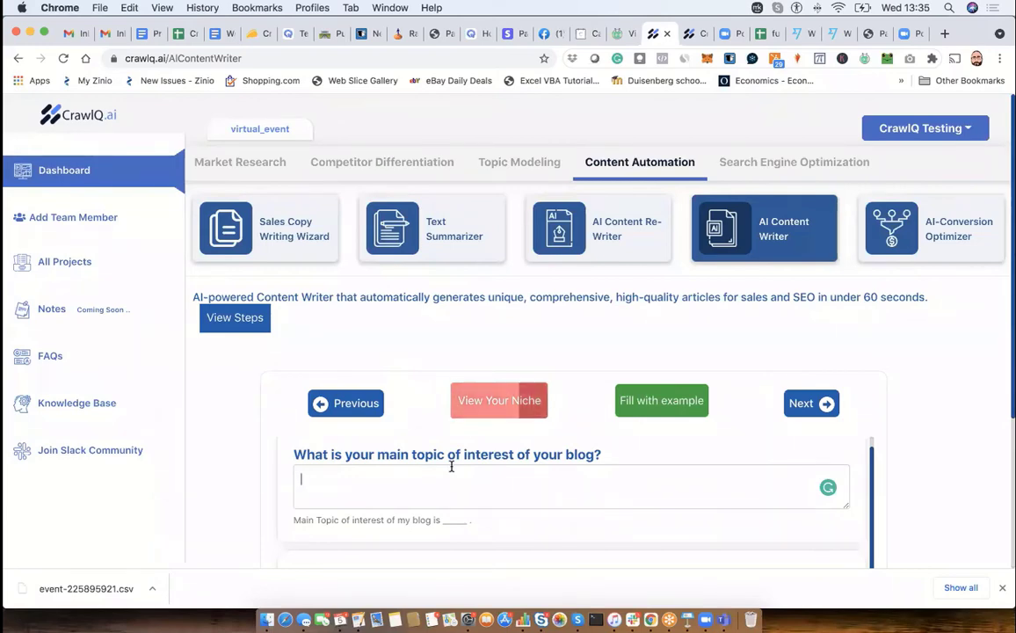
text(how to )
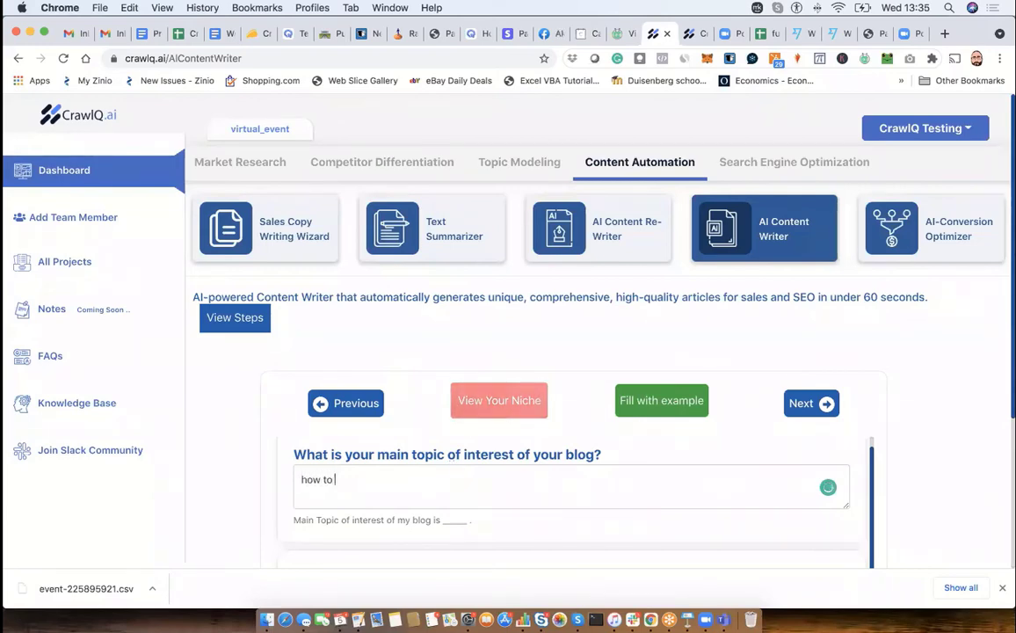
text(generate )
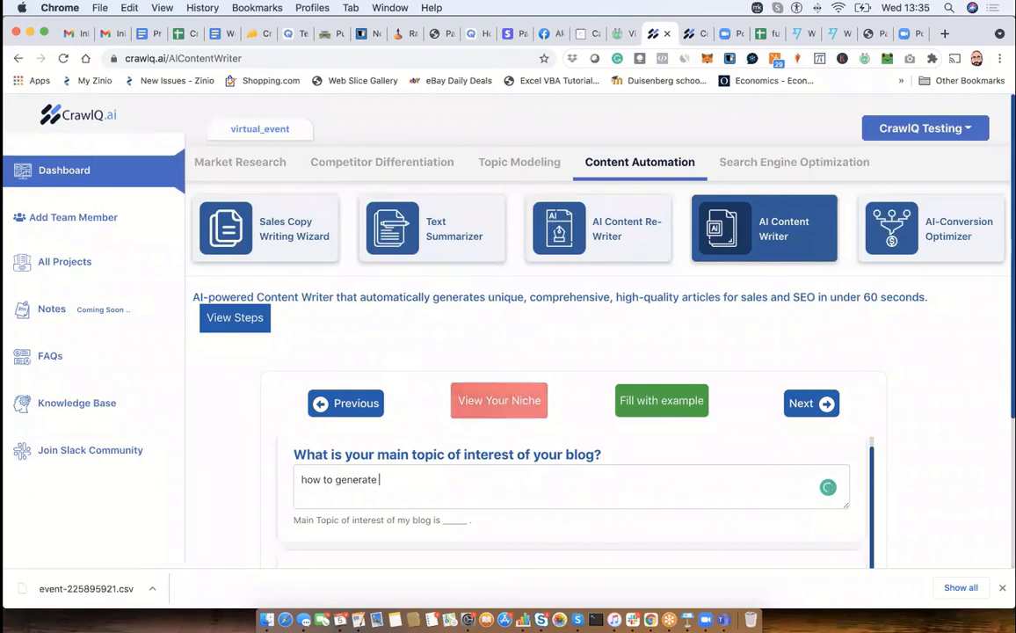
text(more sl)
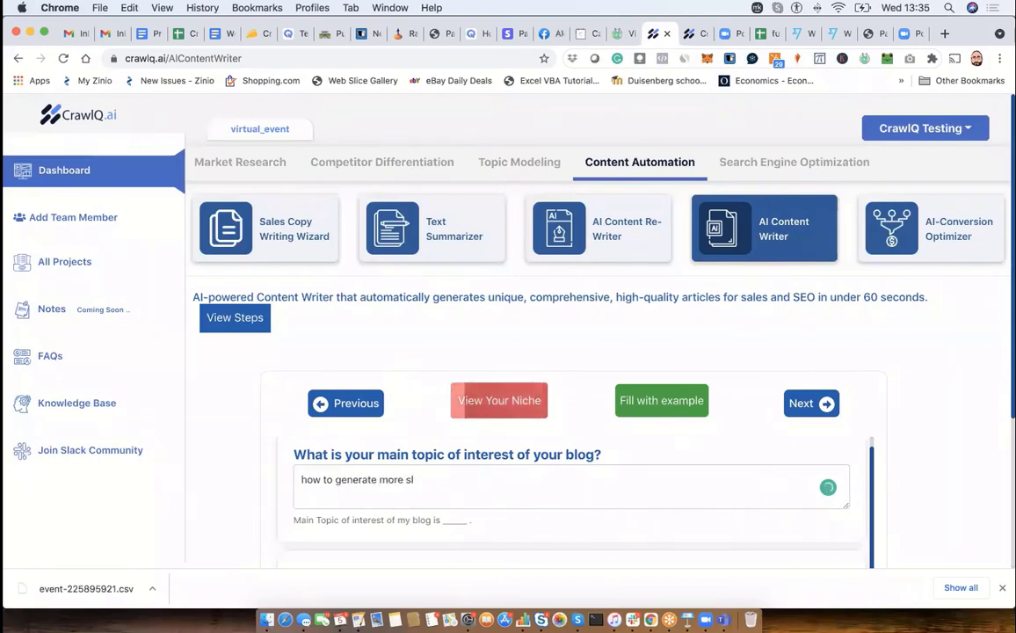
key(BackSpace)
text(ales and en)
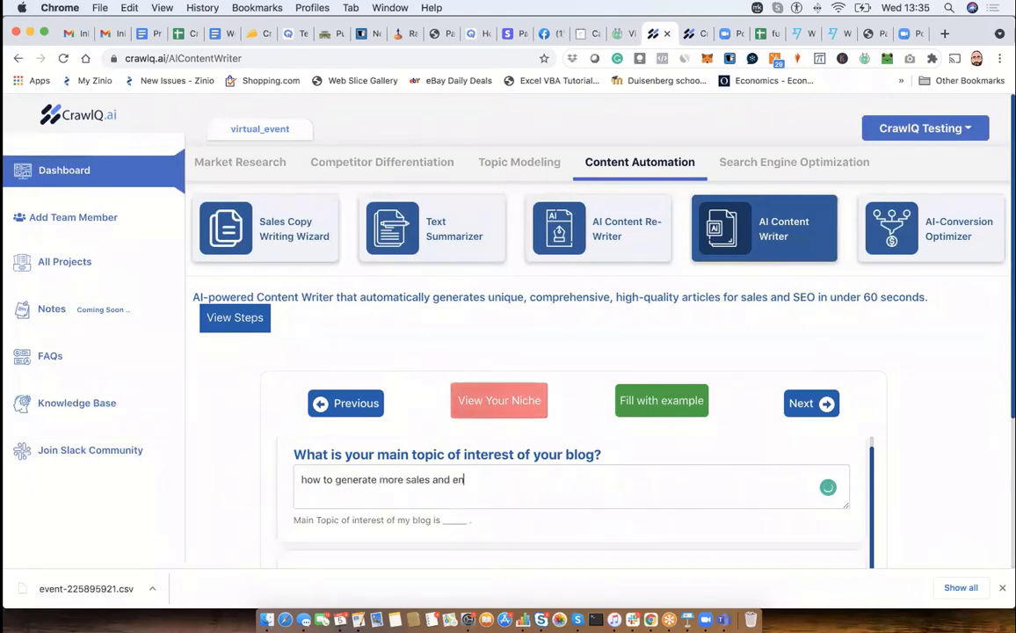
text(gagements )
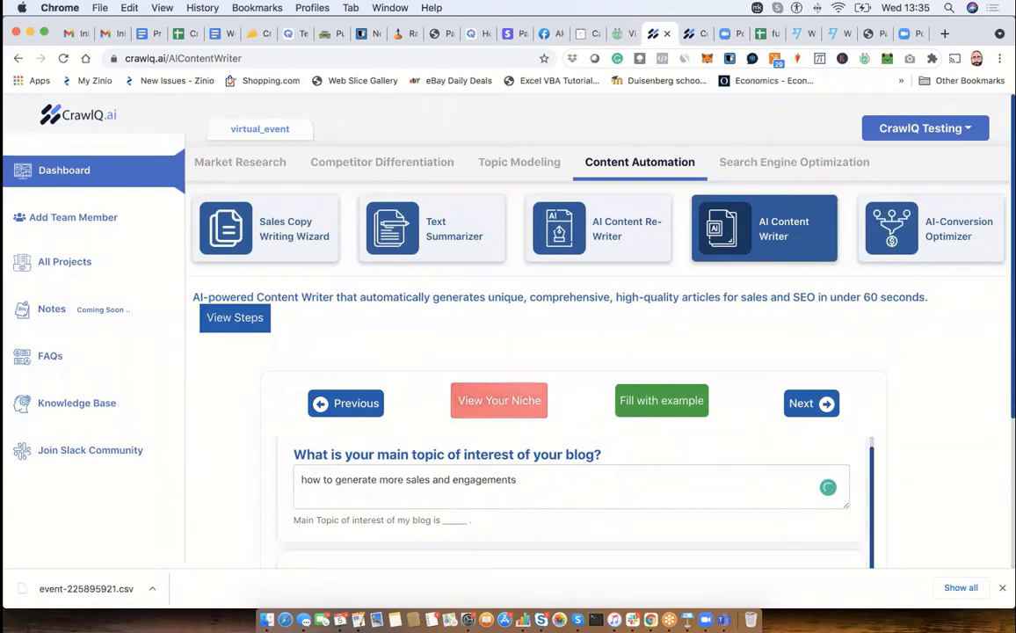
text(using o)
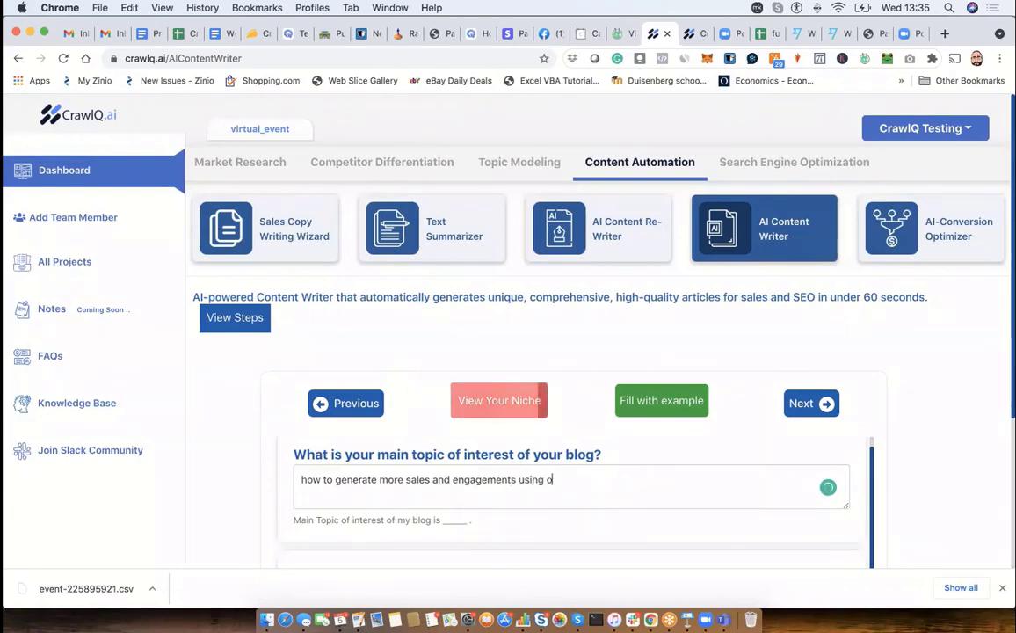
text(nline viru)
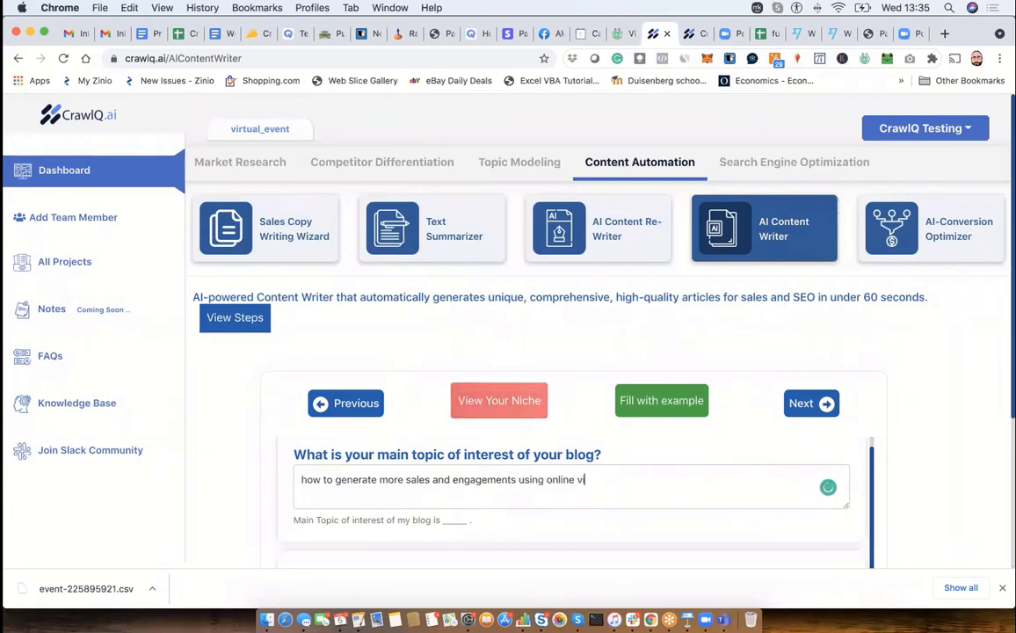
key(BackSpace)
key(BackSpace)
key(BackSpace)
key(BackSpace)
key(BackSpace)
key(BackSpace)
key(BackSpace)
key(BackSpace)
key(BackSpace)
key(BackSpace)
key(BackSpace)
key(BackSpace)
key(BackSpace)
key(BackSpace)
key(BackSpace)
key(BackSpace)
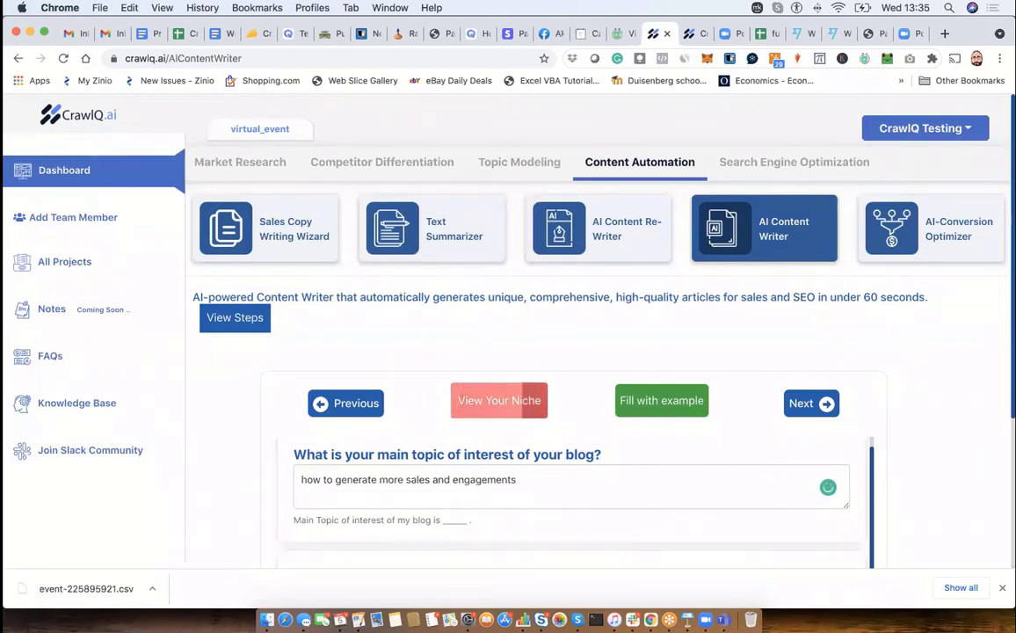
text(by hosting)
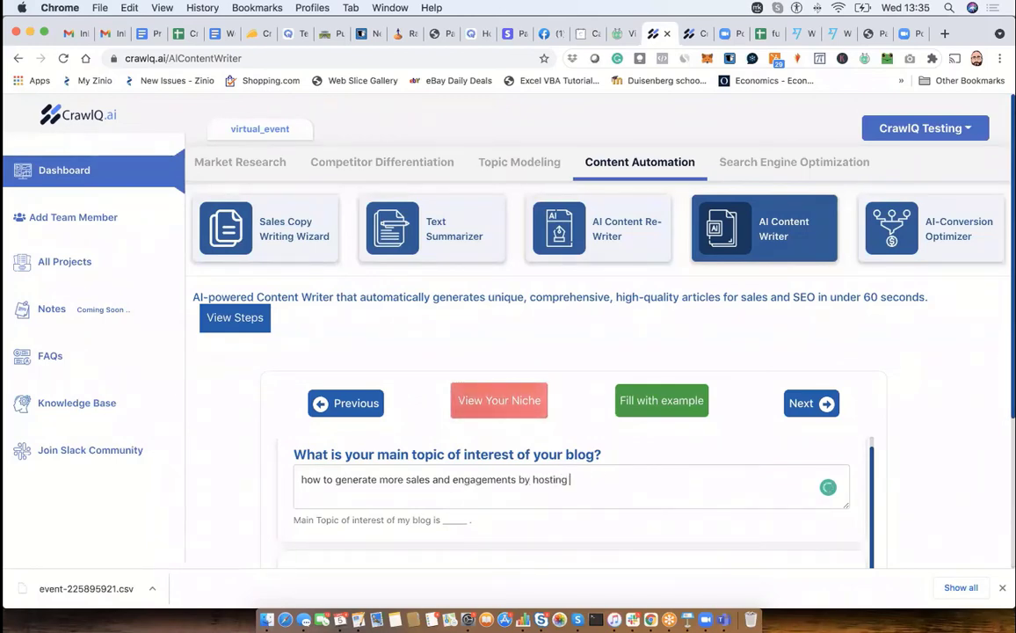
text( an online)
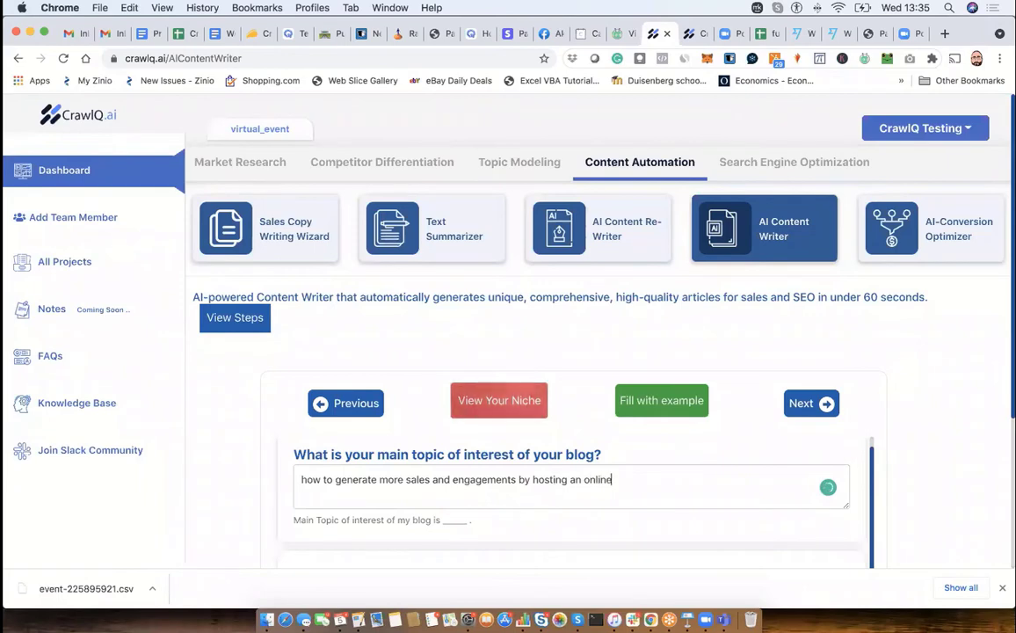
text( v)
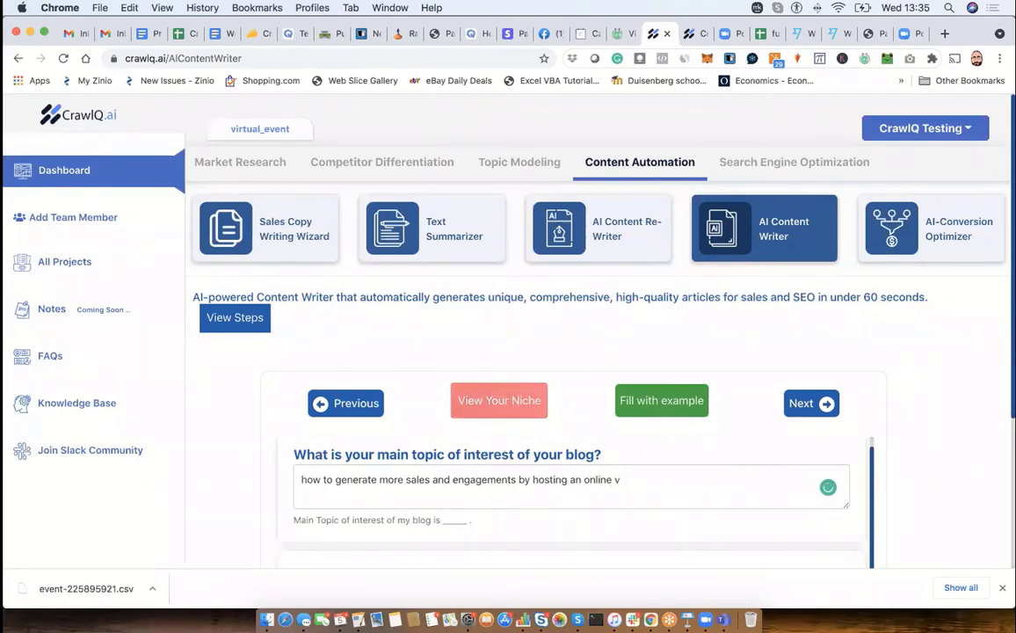
text(irtual event)
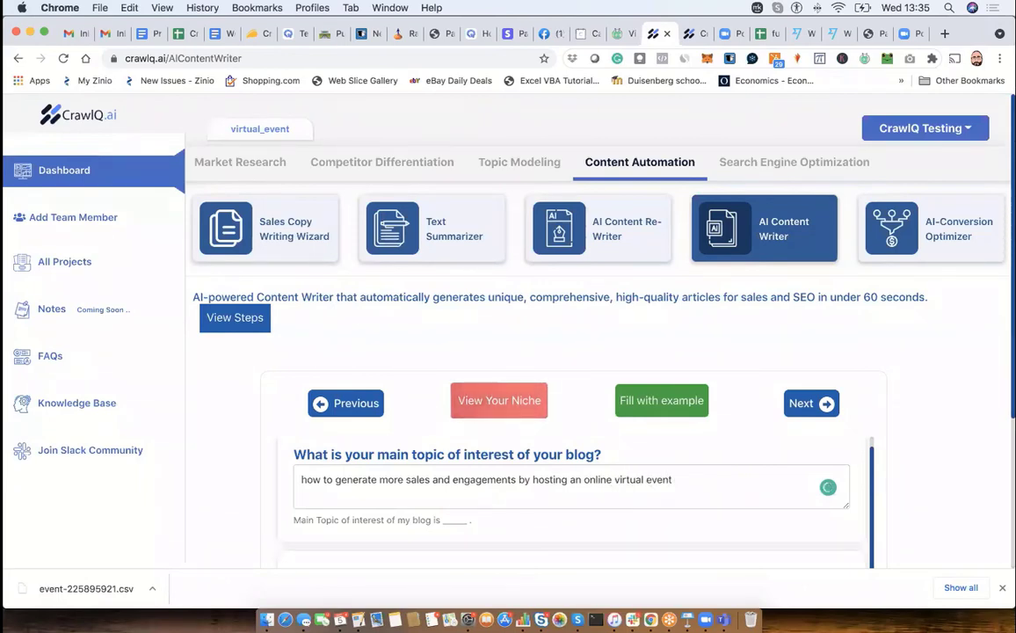
- Enter "Online Event Management" as the topic in which the blogs are categorized
scroll(571, 475, down, 1)
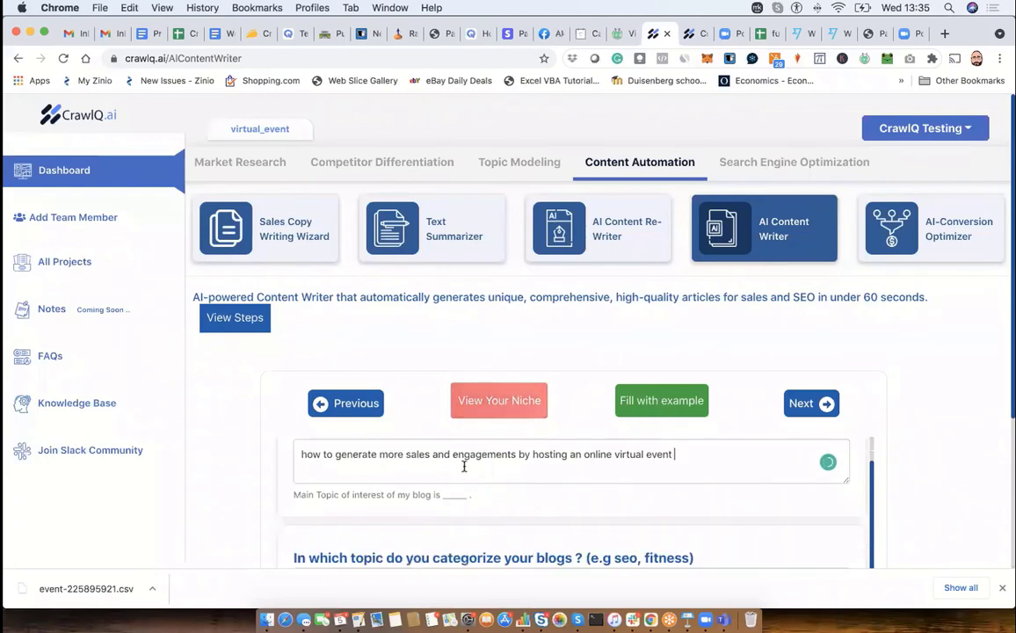
scroll(937, 441, down, 4)
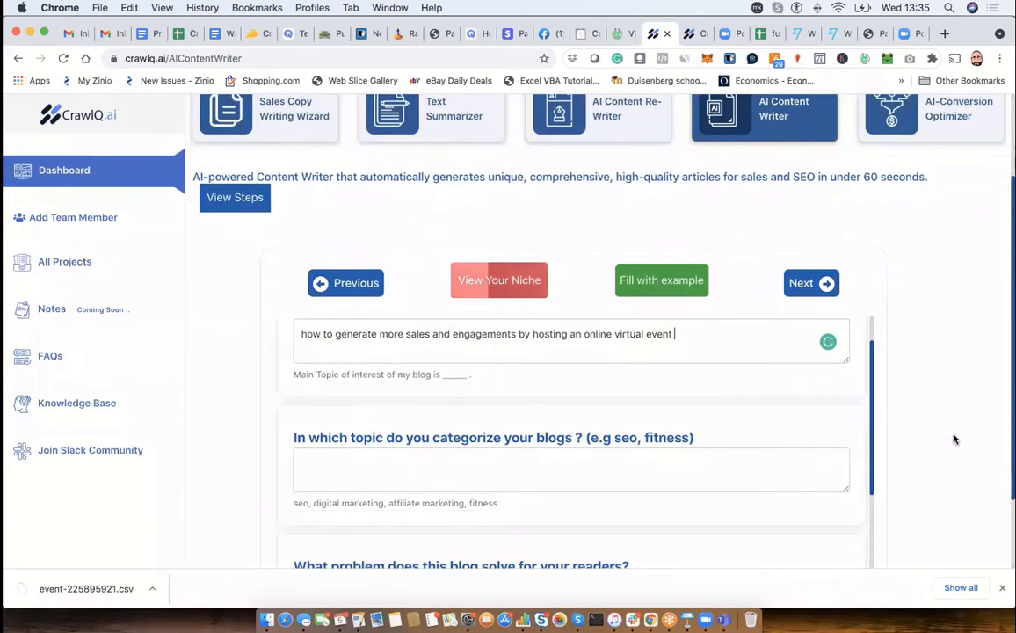
click(562, 475)
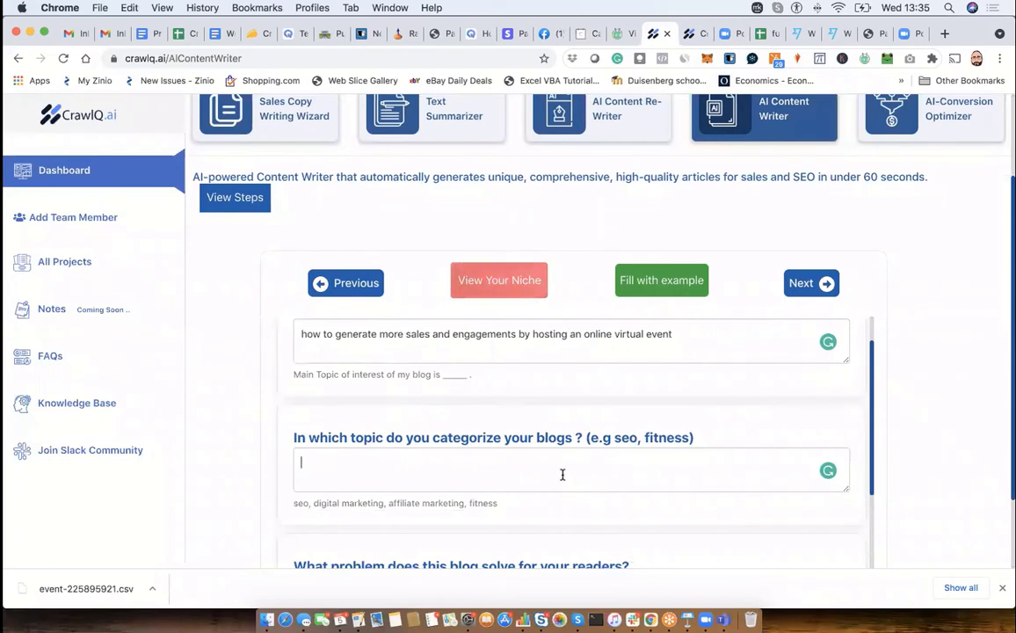
text(Event)
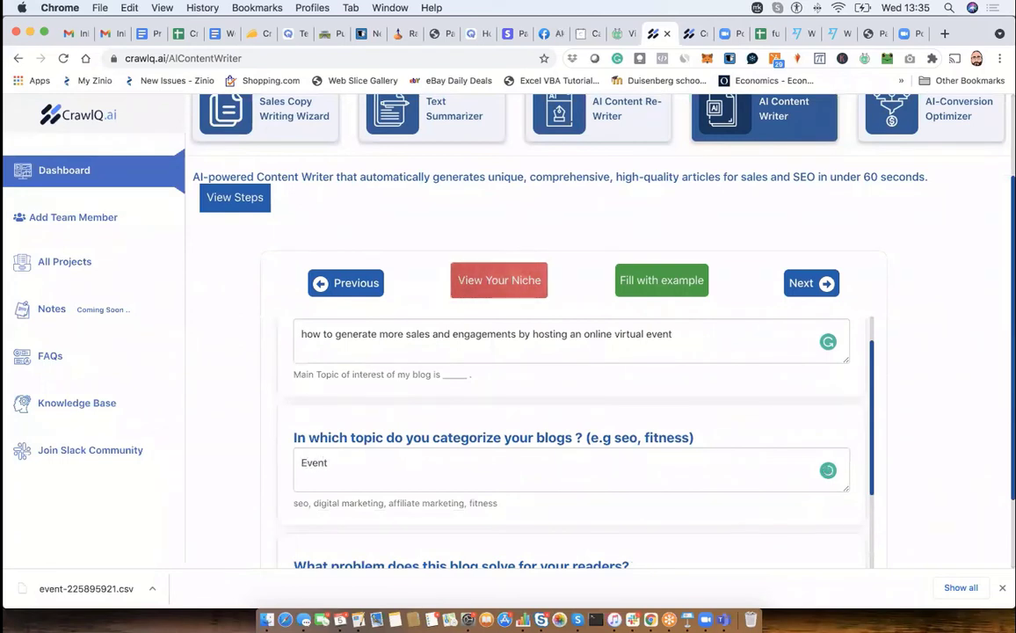
key(BackSpace)
key(BackSpace)
key(BackSpace)
key(BackSpace)
key(BackSpace)
text(Onl)
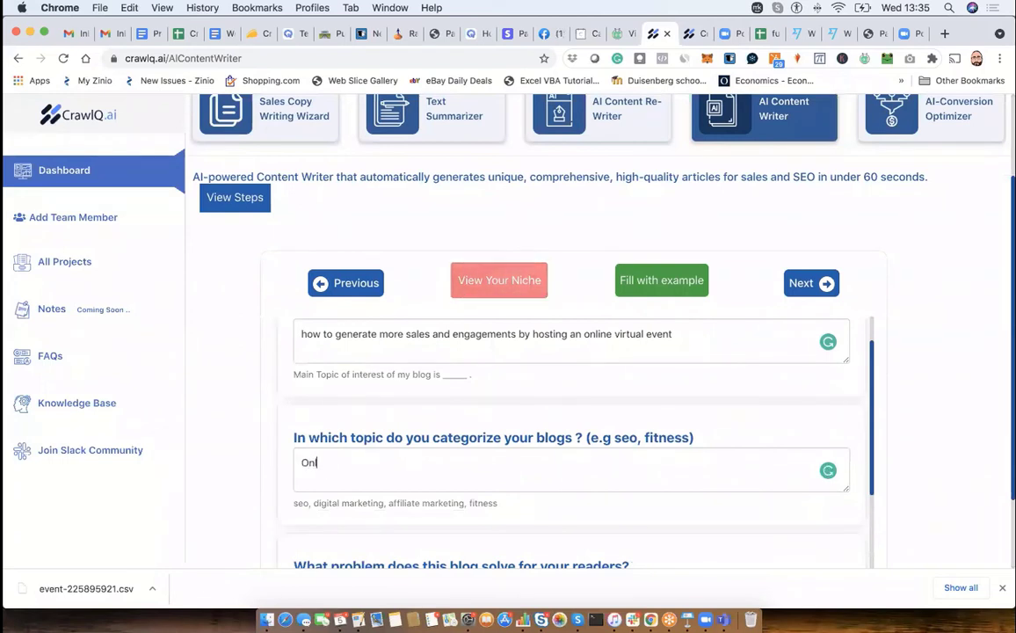
text(ine Event Management)
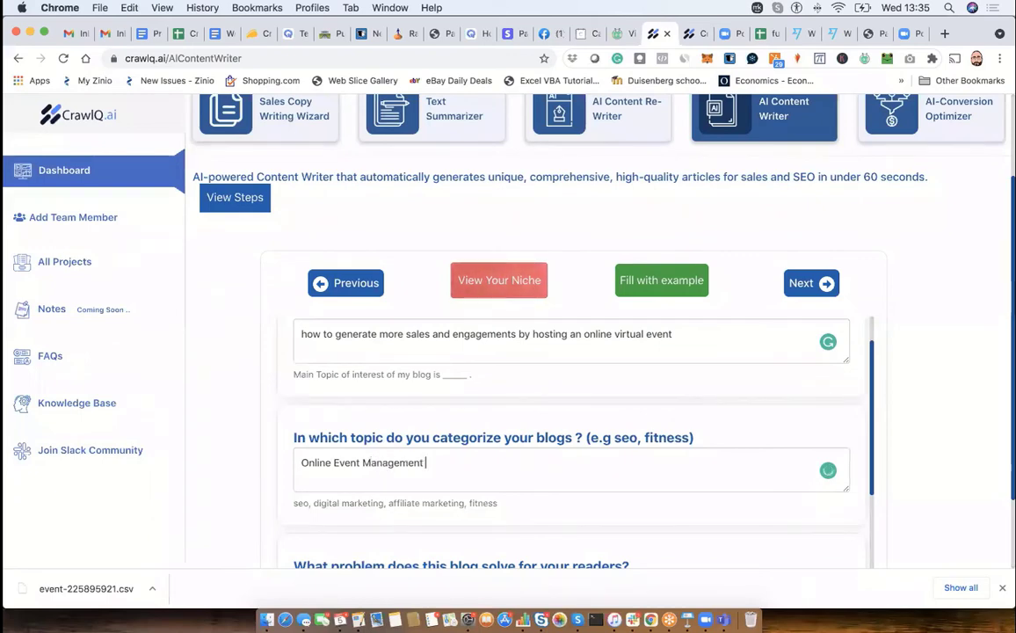
- Answer the reader-problem question with "give them information on how to organize their online virtual events to get more sales and brand value", accepting suggested corrections
scroll(469, 495, down, 3)
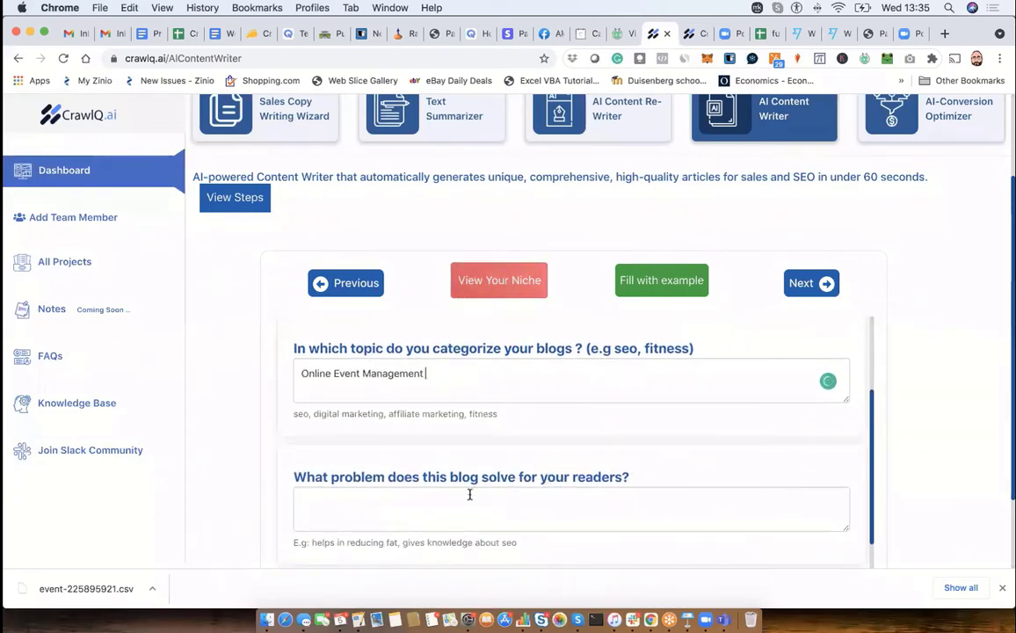
click(454, 496)
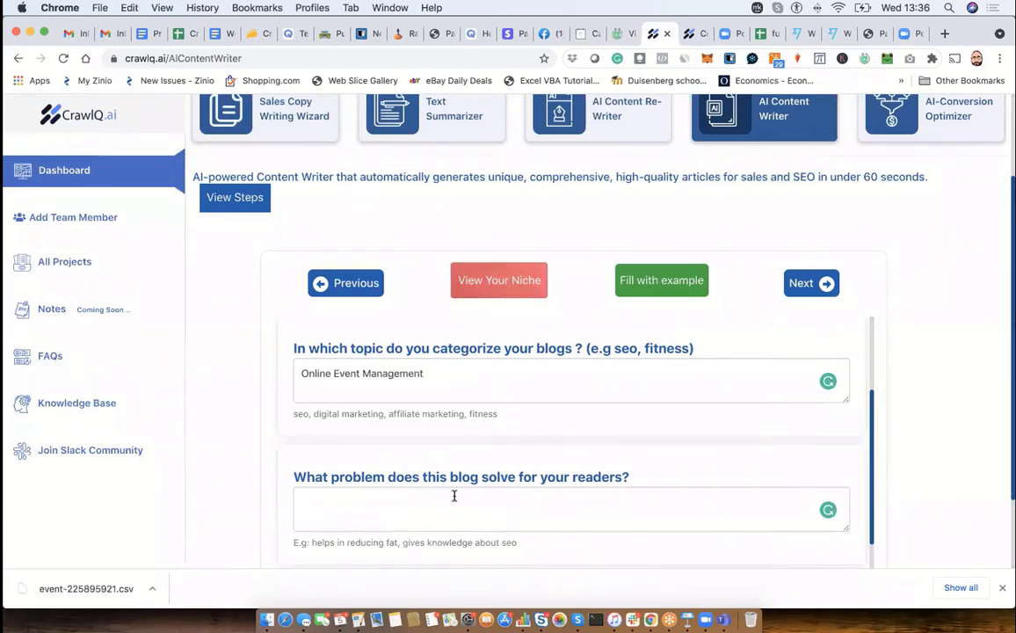
text(e them )
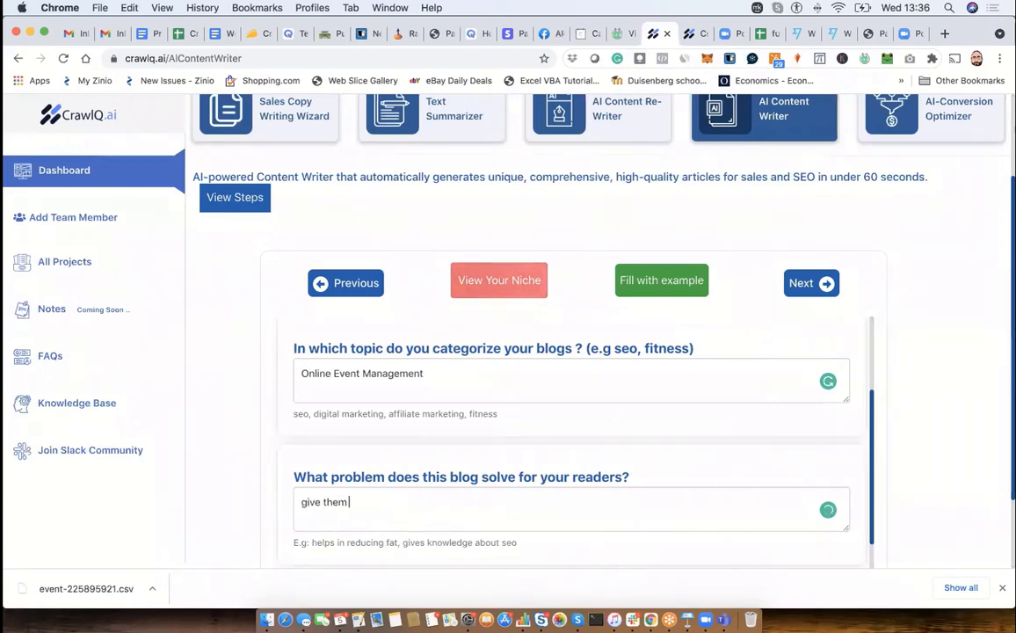
text(inforamtion ho)
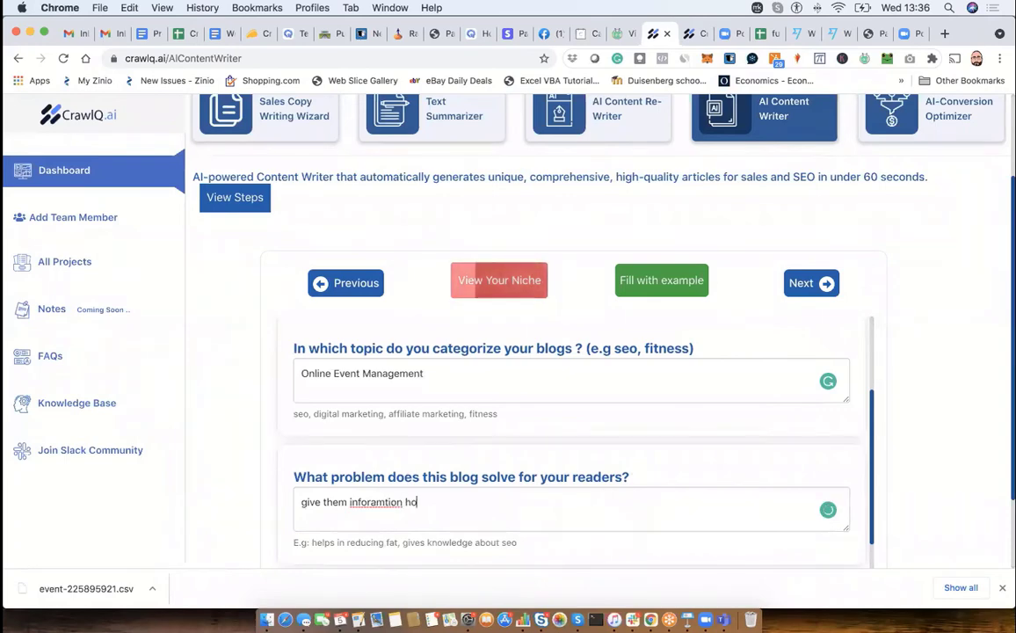
text(w to organise)
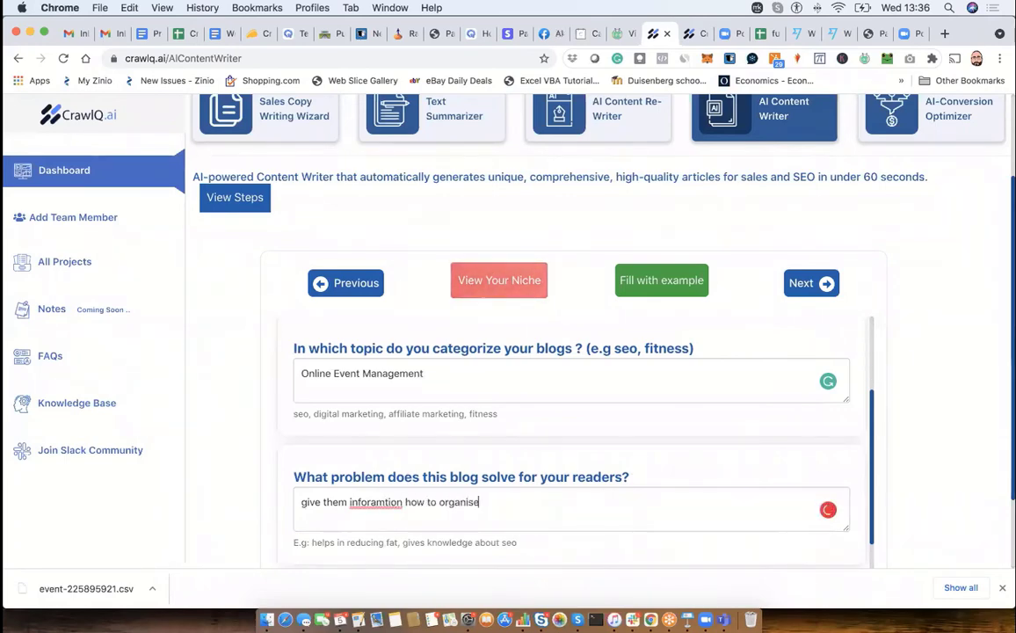
text( their onli)
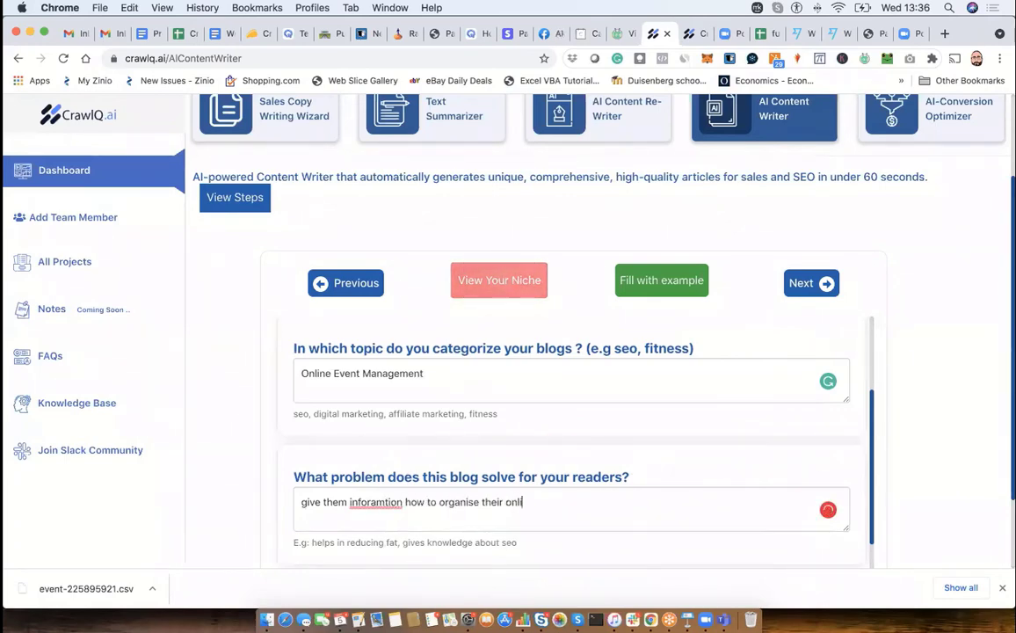
text(ne viru)
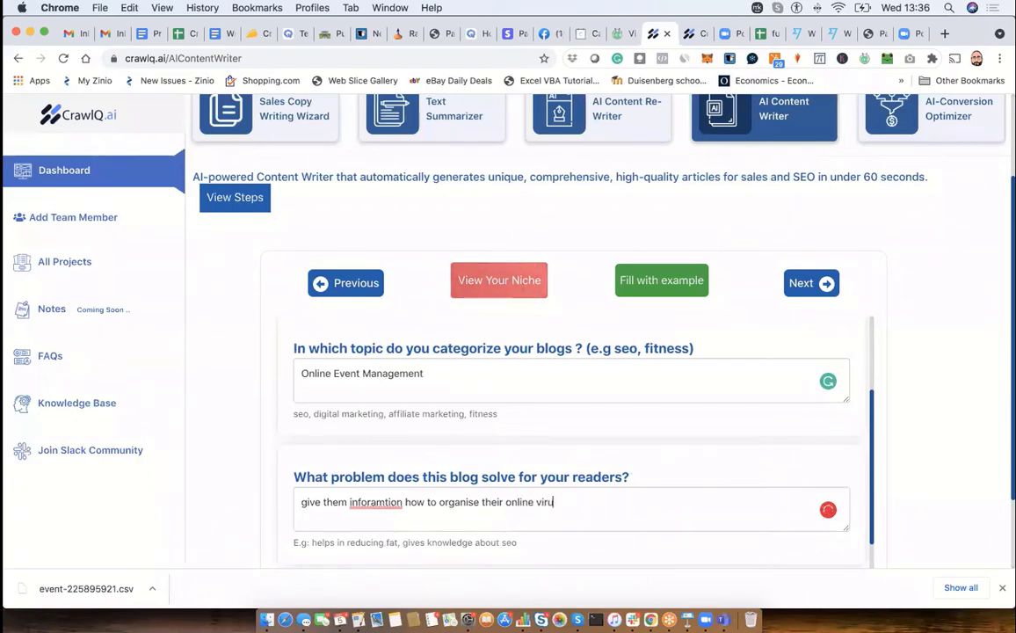
key(BackSpace)
text(tual event)
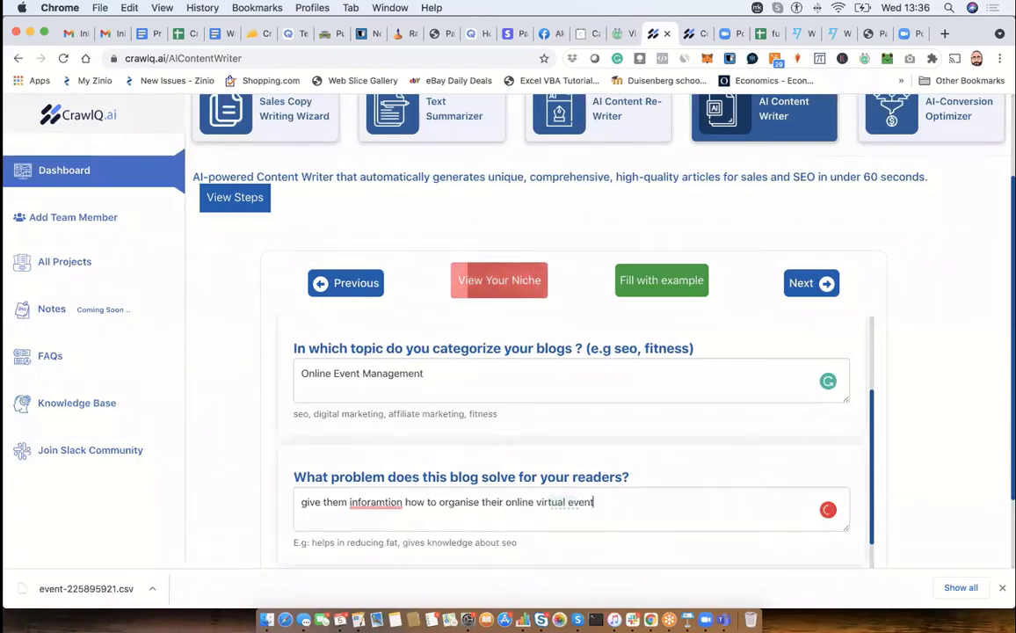
text(s to get)
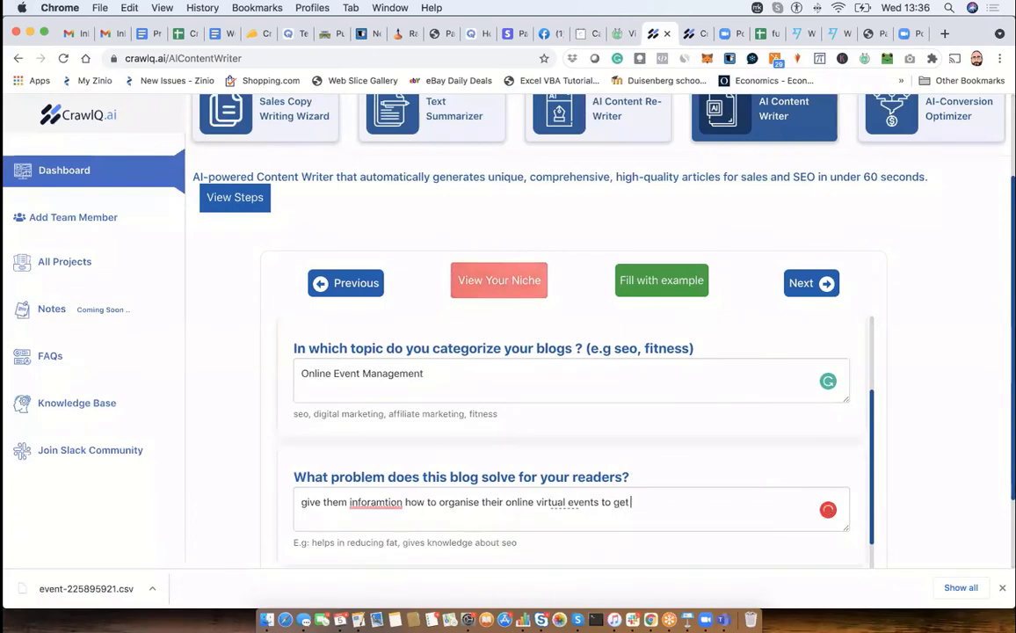
text( more sales and)
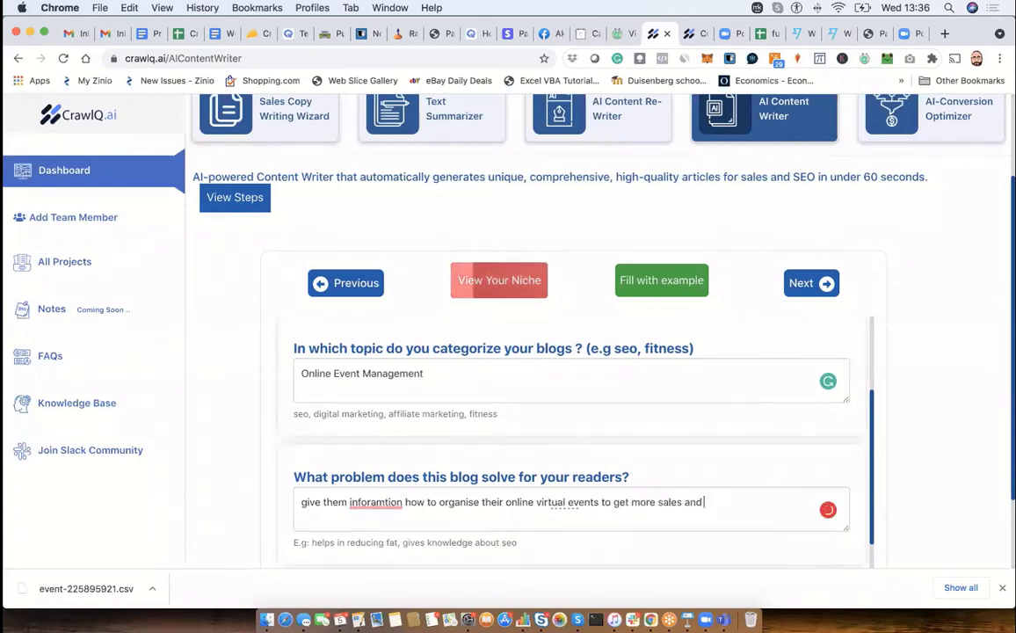
text( brand )
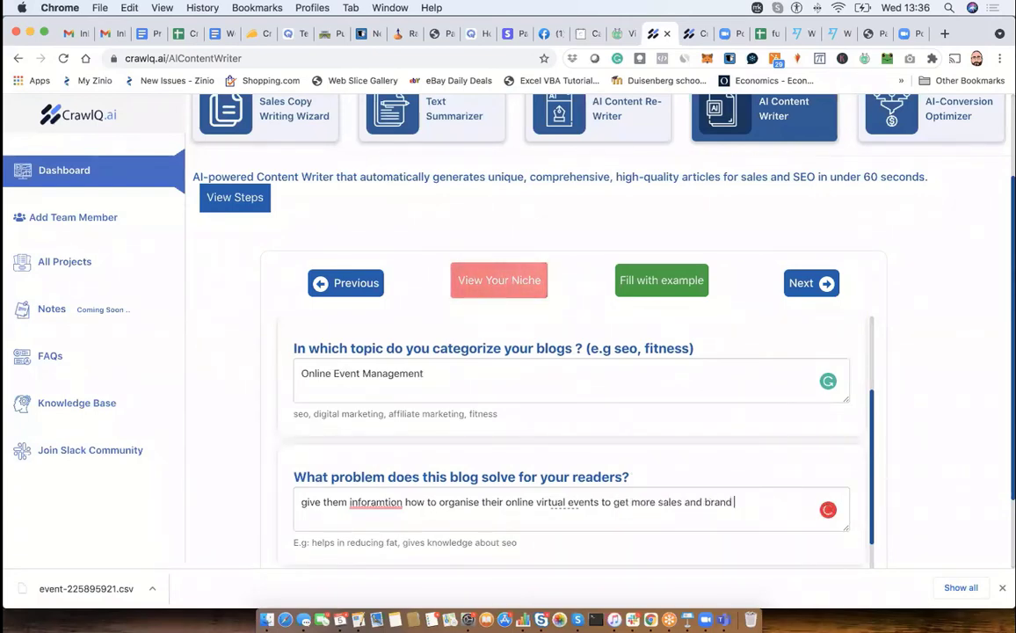
text(value)
mouse_move(387, 501)
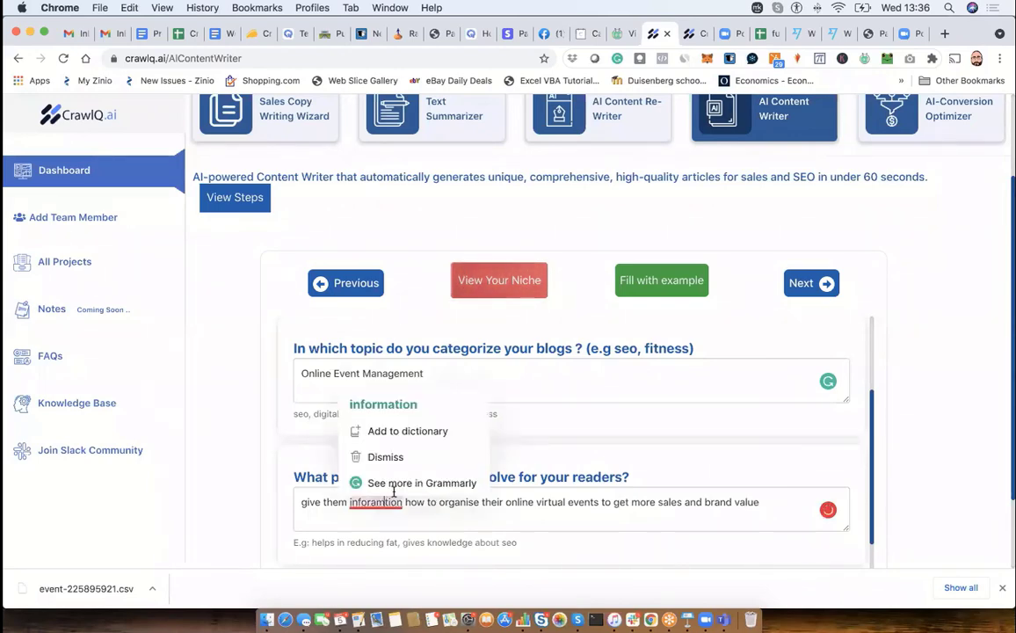
click(375, 420)
- Enter "Sign up for a free trial to my Event Management Planning Software" as the call to action for users
scroll(475, 470, down, 1)
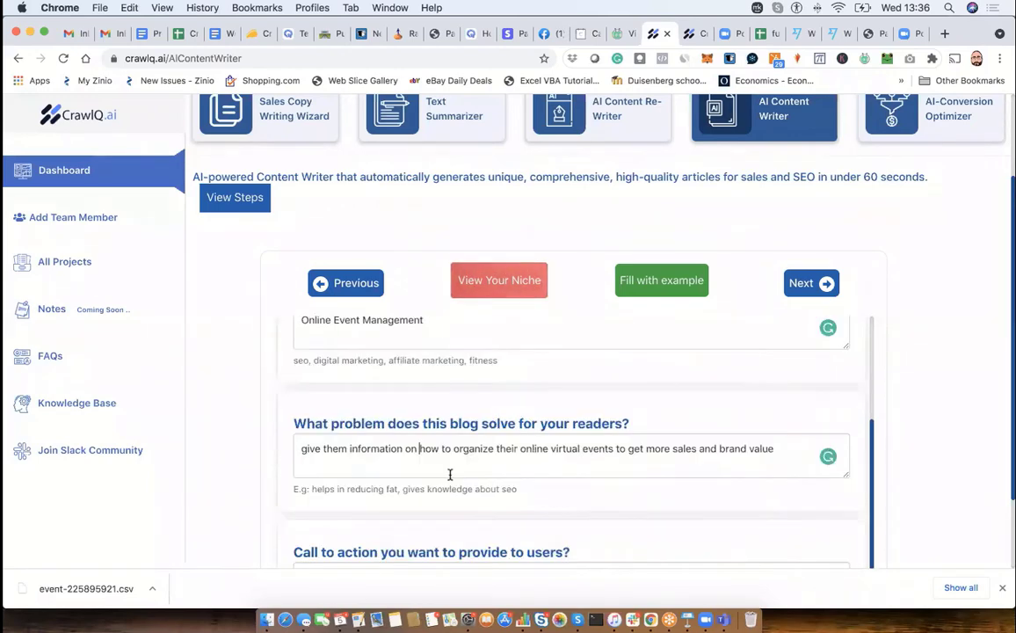
scroll(475, 469, down, 1)
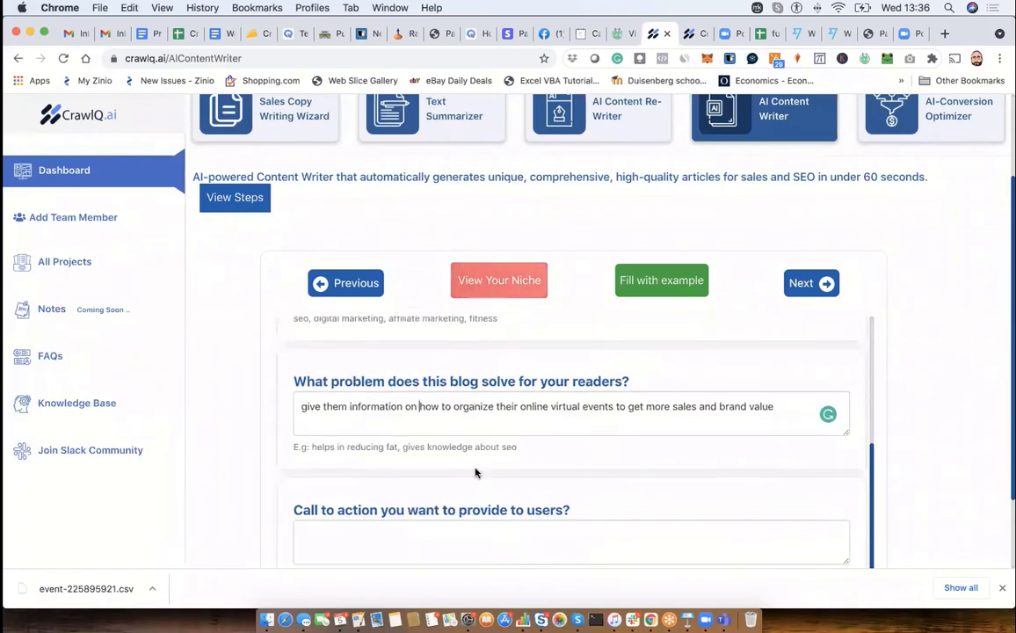
click(382, 530)
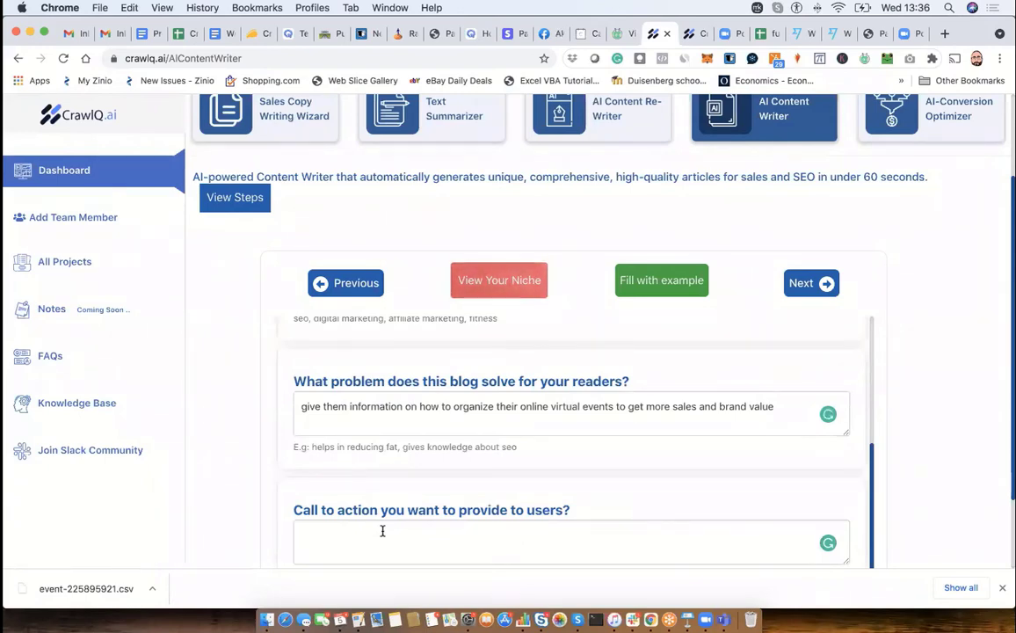
text(Sign up )
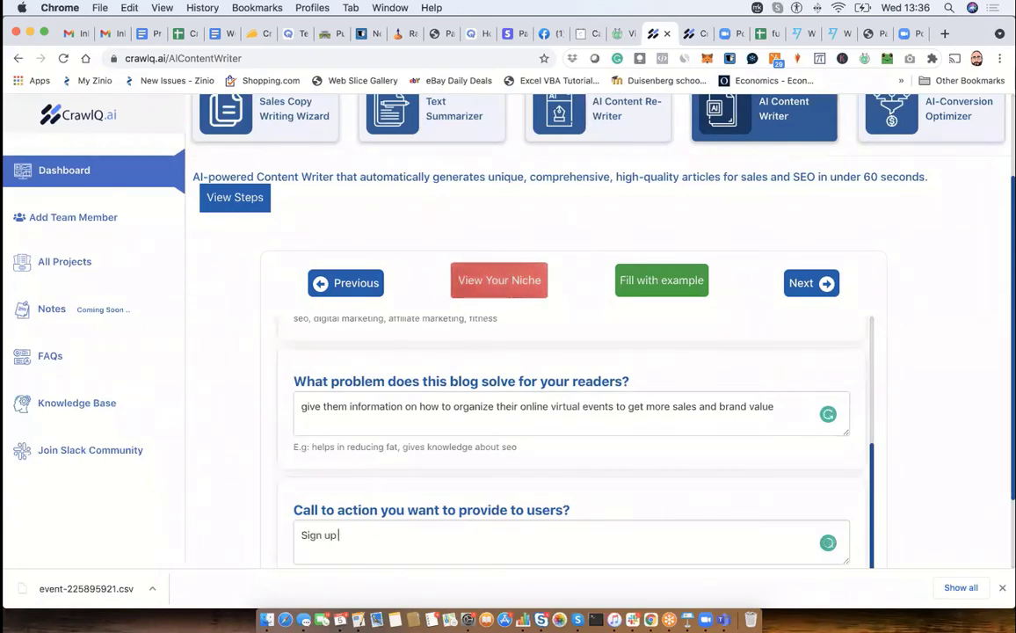
text(fo a )
text(r a)
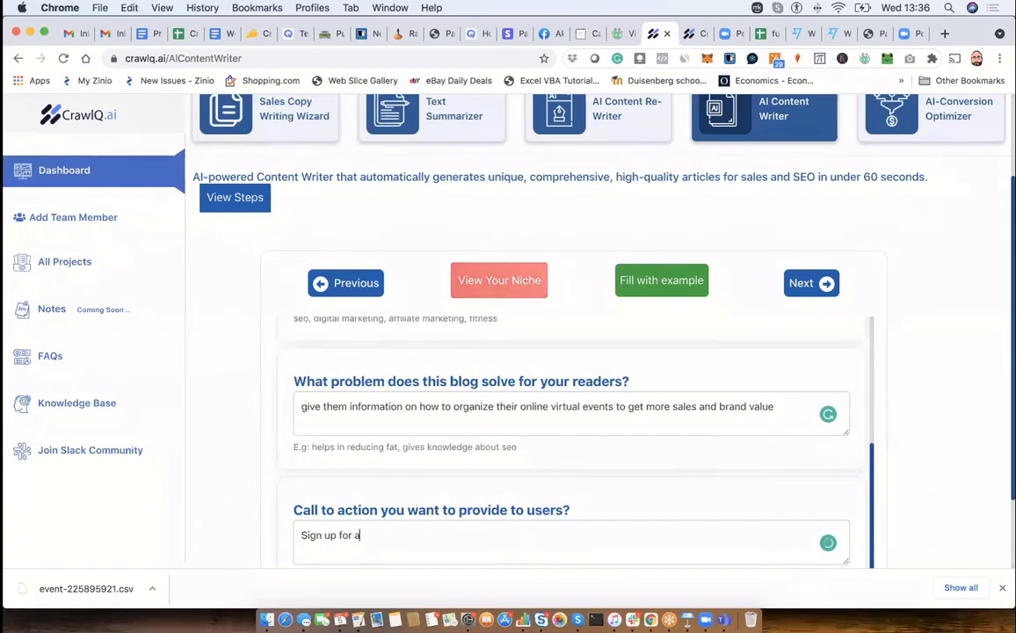
text( free trial )
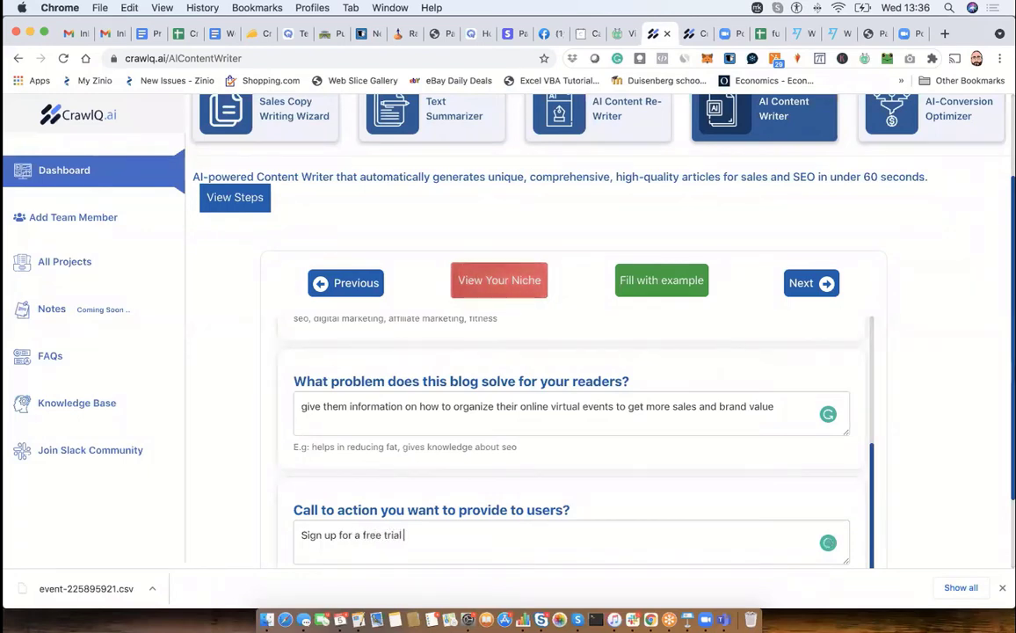
text(to my )
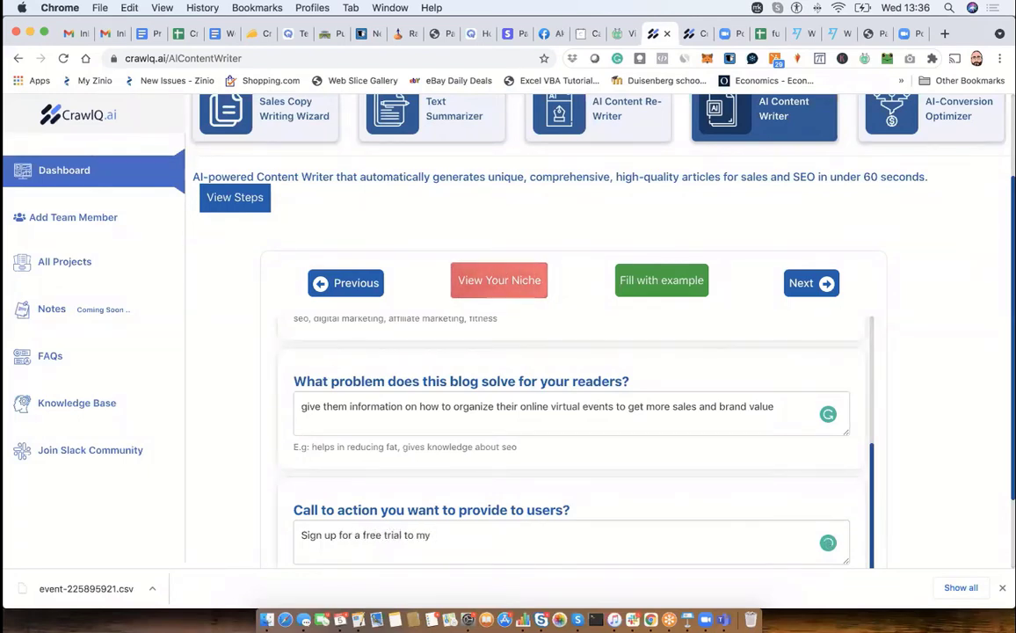
text(Event Ma)
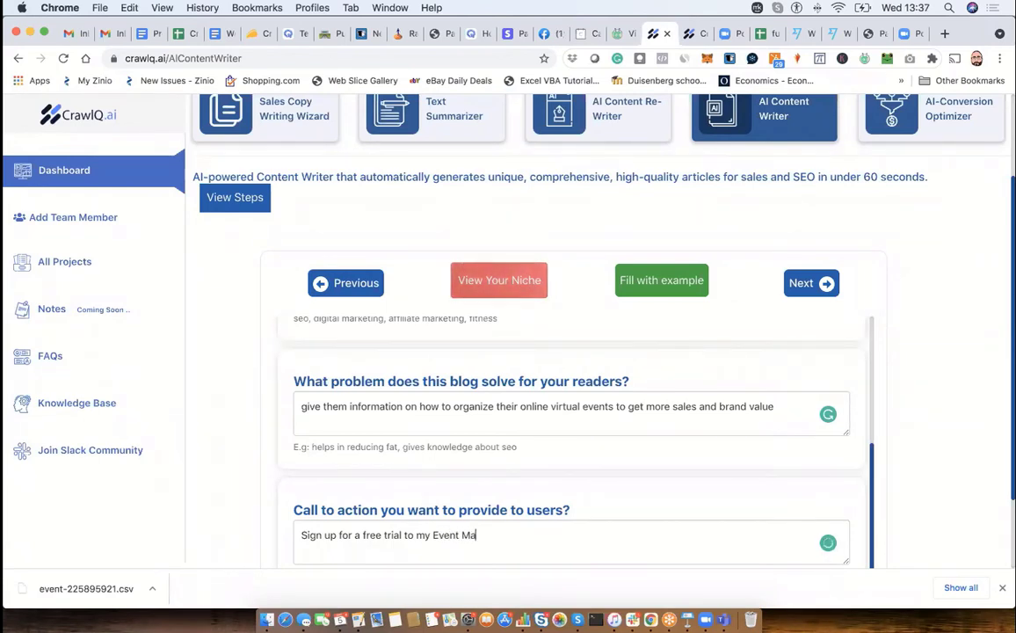
text(nagement Pla)
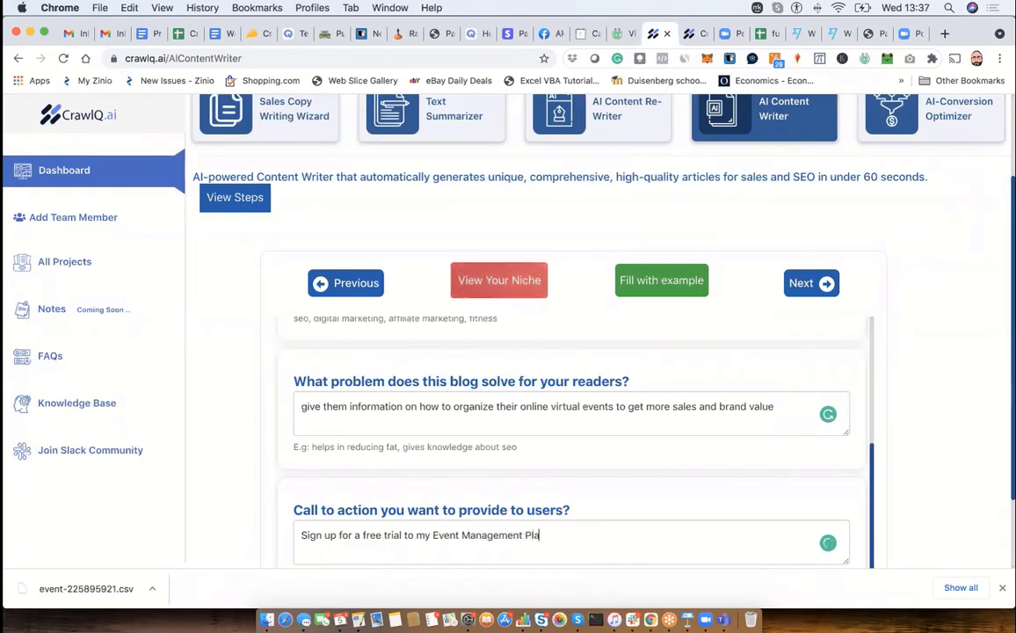
text(nning Softw)
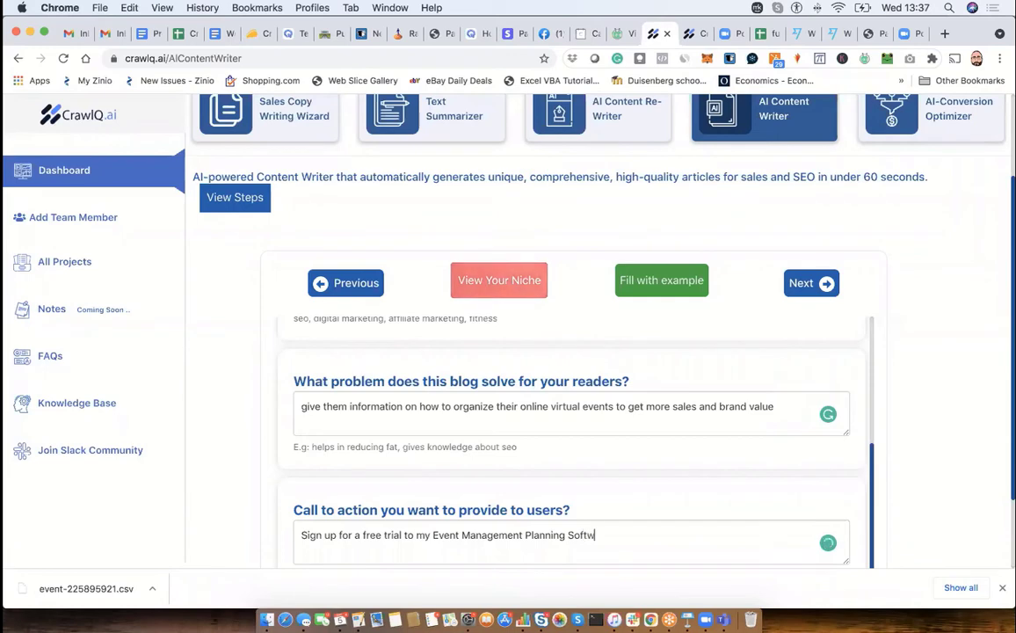
text(are)
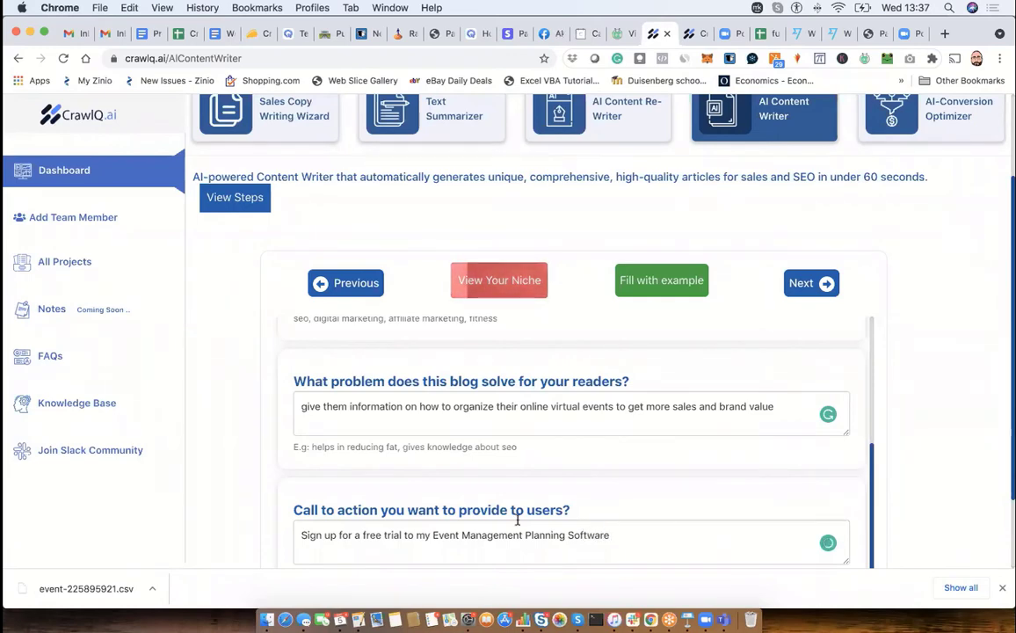
- Submit the completed blog answers and generate the blog document in the content editor
scroll(657, 499, down, 1)
scroll(767, 468, down, 1)
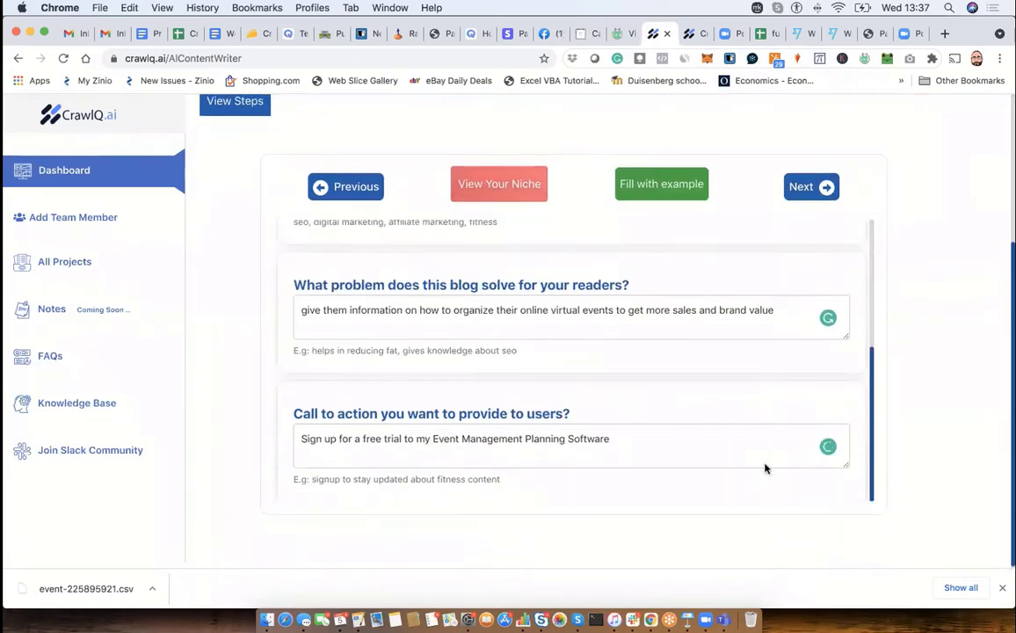
click(826, 188)
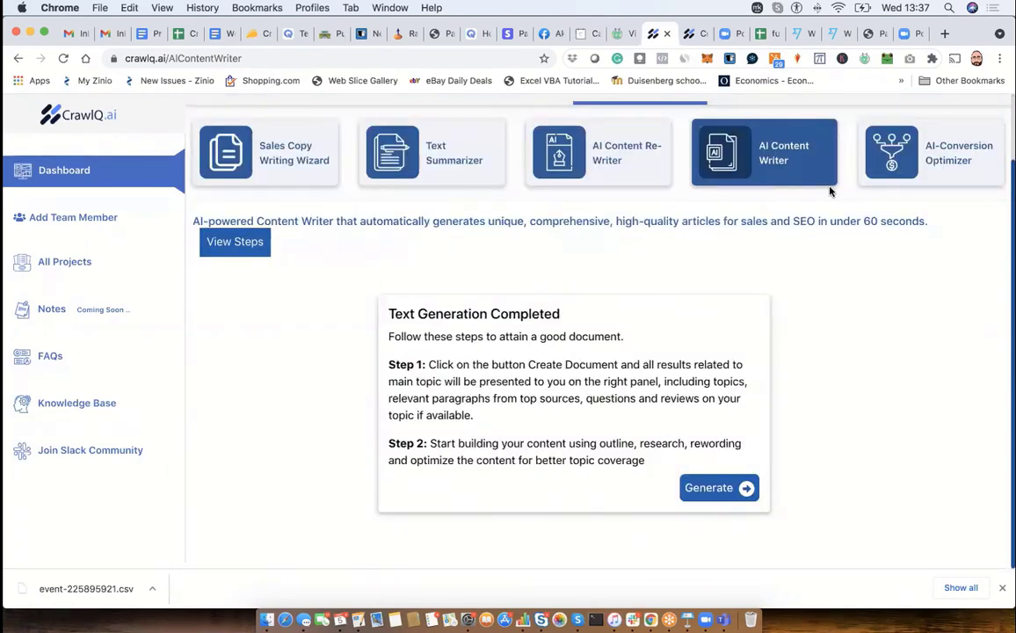
click(747, 490)
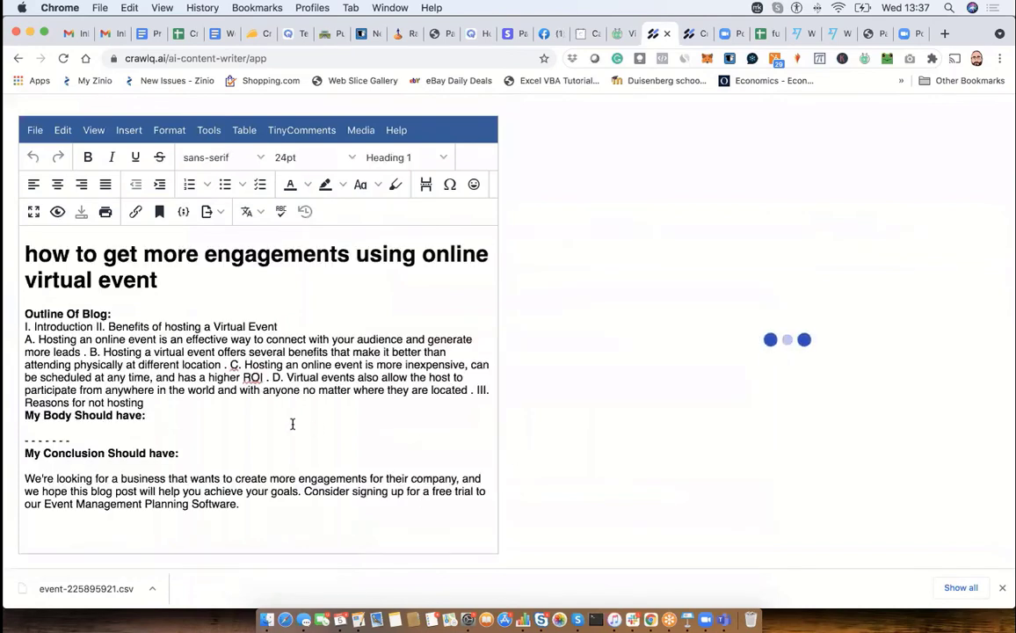
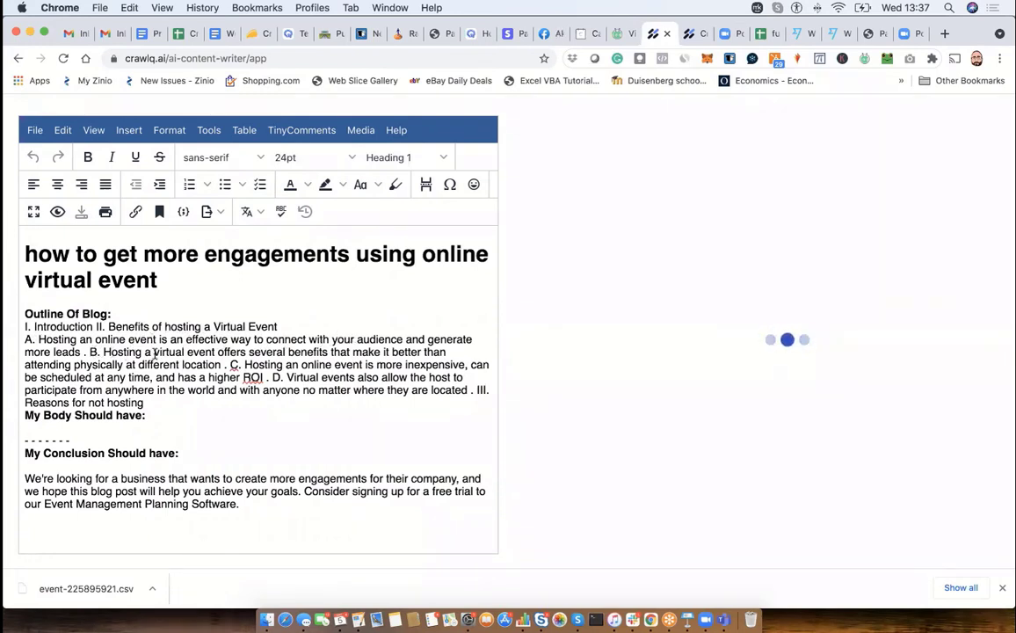
- Separate points A and B of the blog outline into their own paragraphs with a blank line before each
click(25, 340)
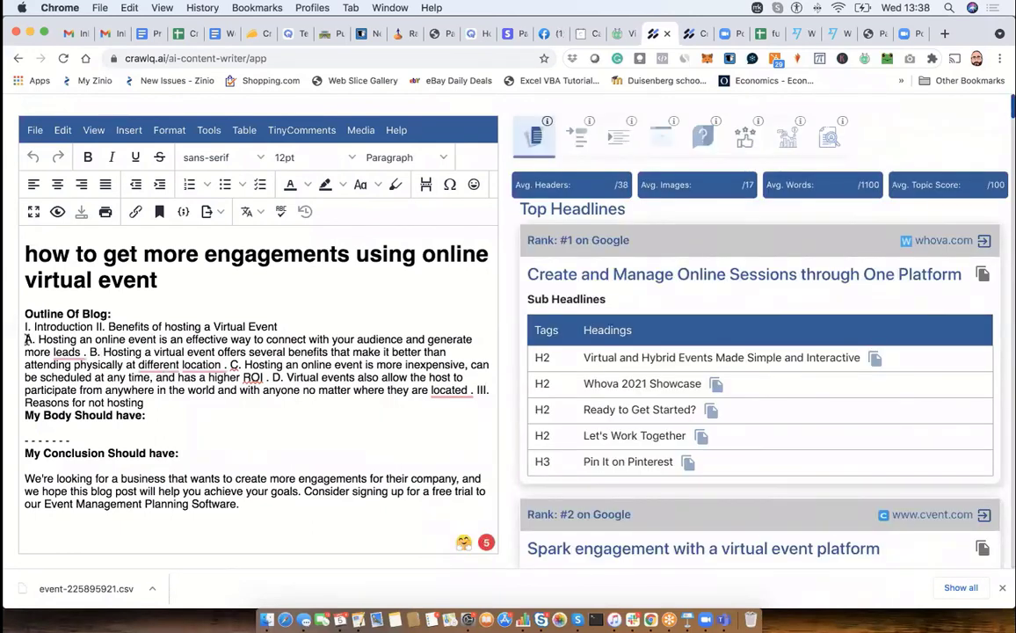
mouse_move(86, 353)
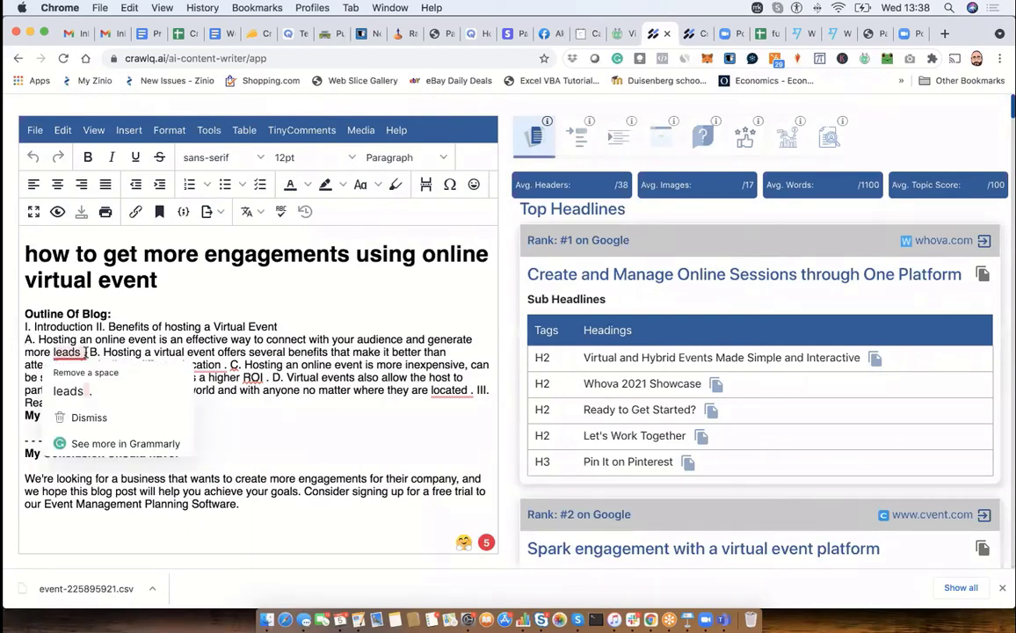
key(Return)
click(88, 364)
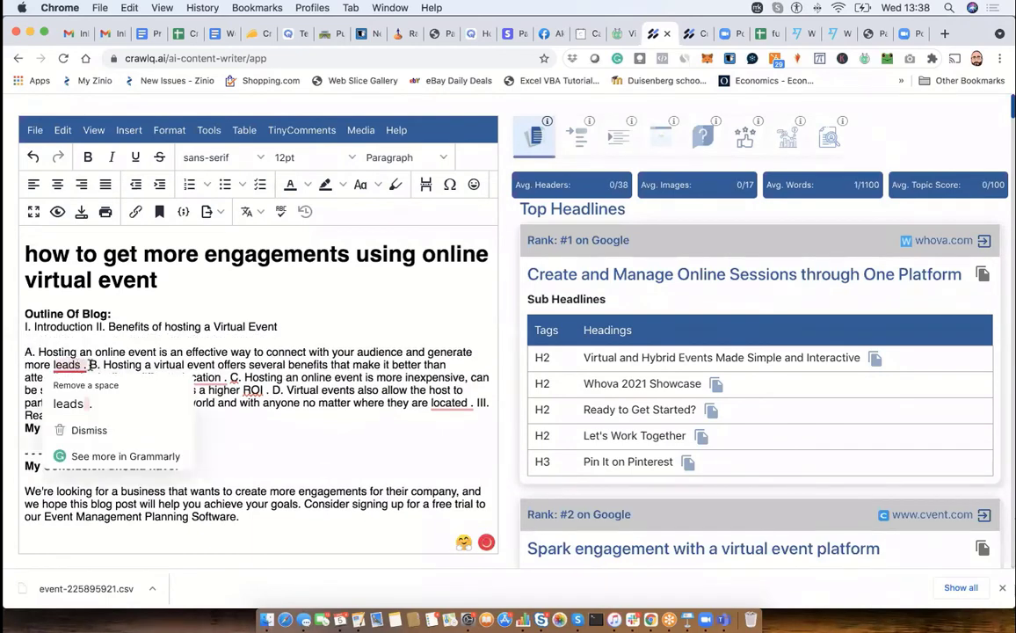
click(90, 365)
key(Return)
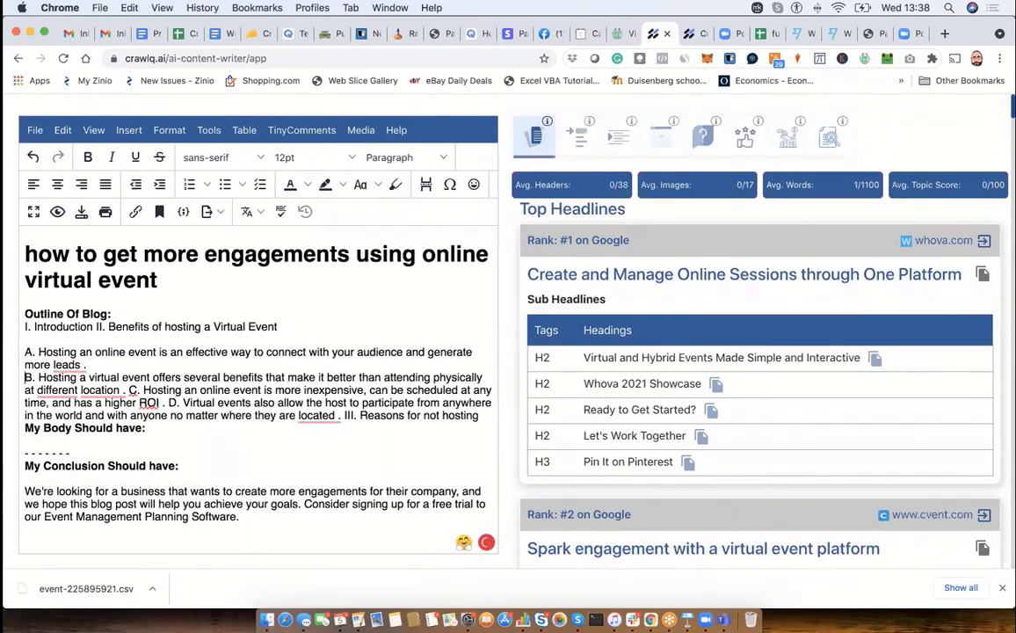
key(Return)
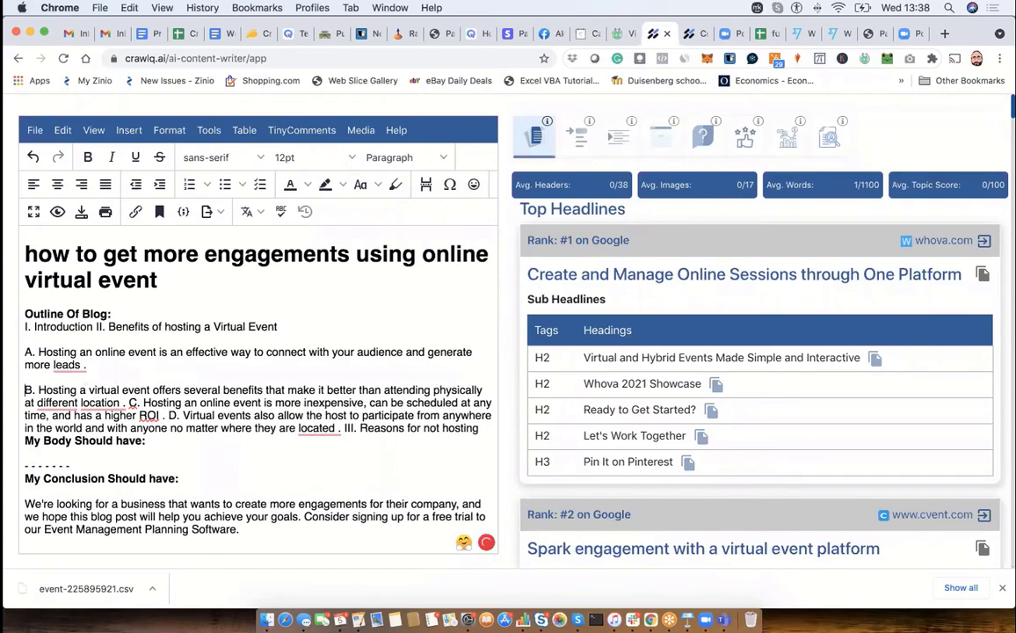
- Separate points C and D of the blog outline into their own paragraphs with a blank line before each
click(129, 402)
key(Return)
key(Return)
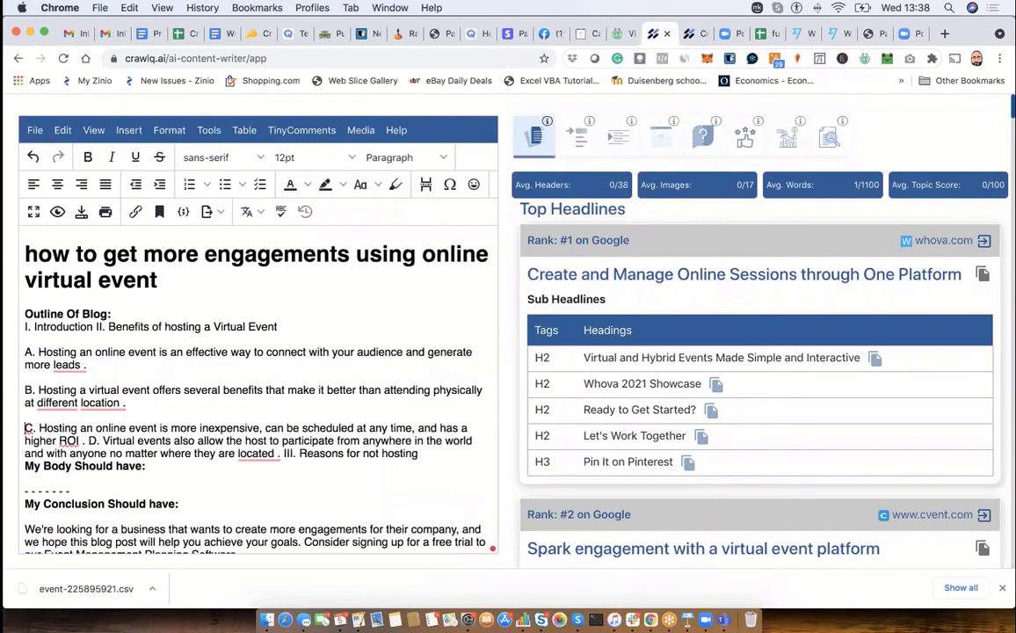
click(88, 442)
key(Return)
key(Return)
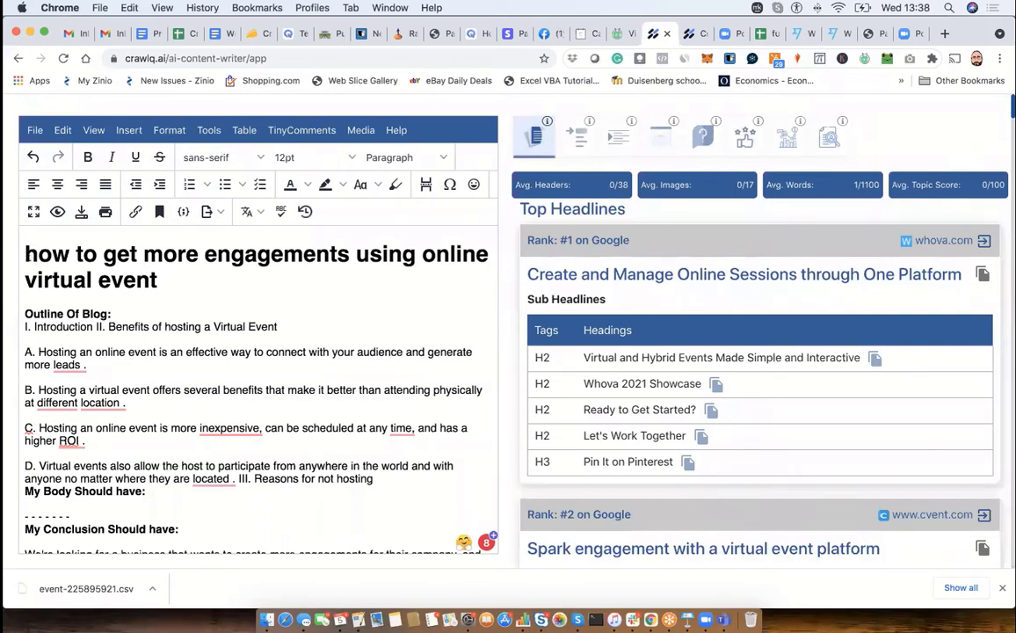
drag(25, 254, 176, 274)
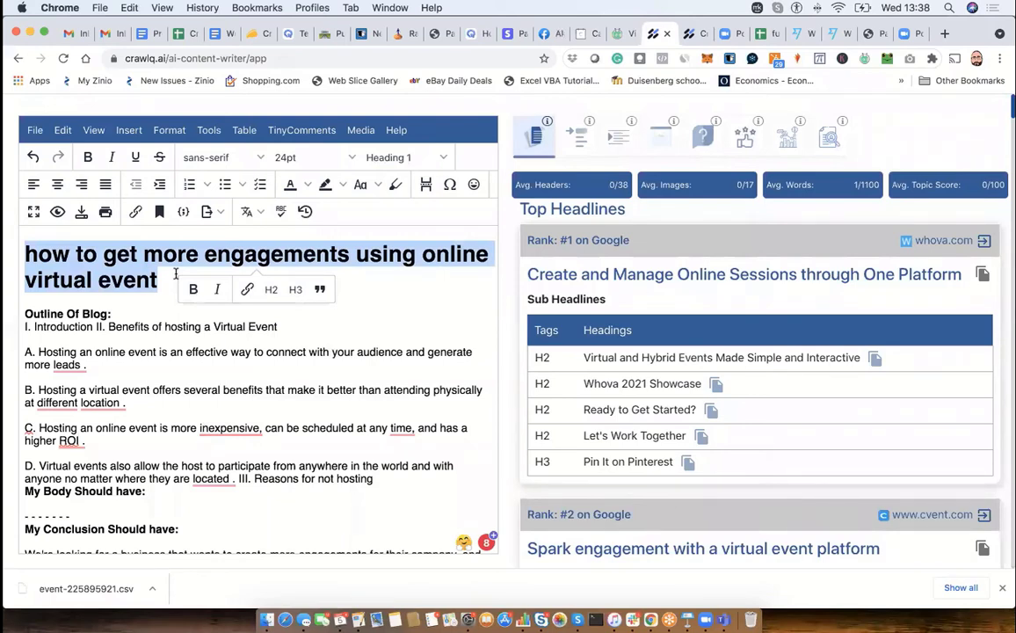
click(157, 278)
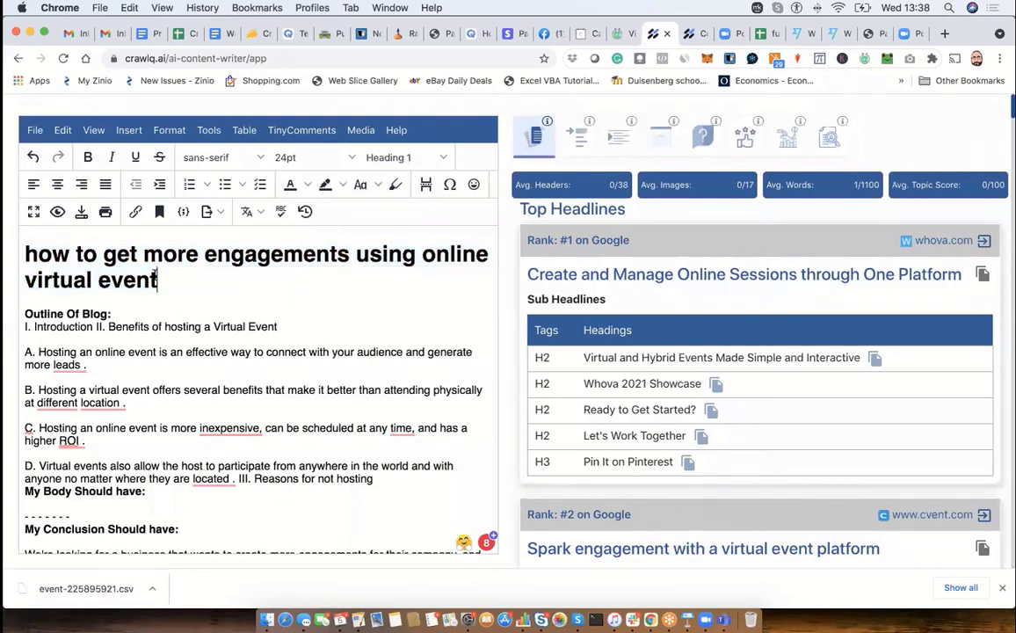
double_click(132, 272)
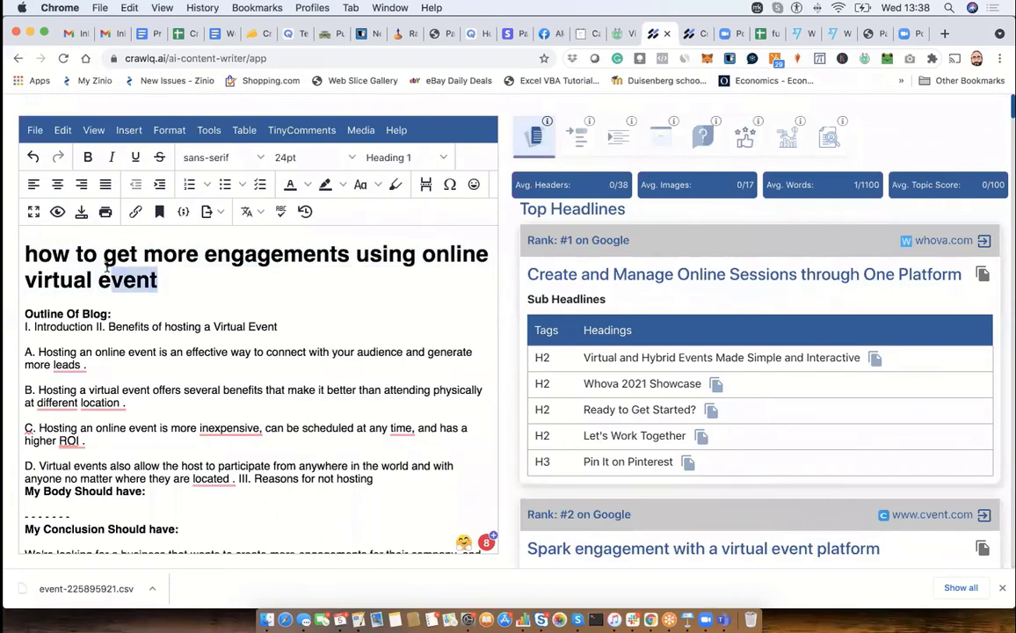
click(215, 260)
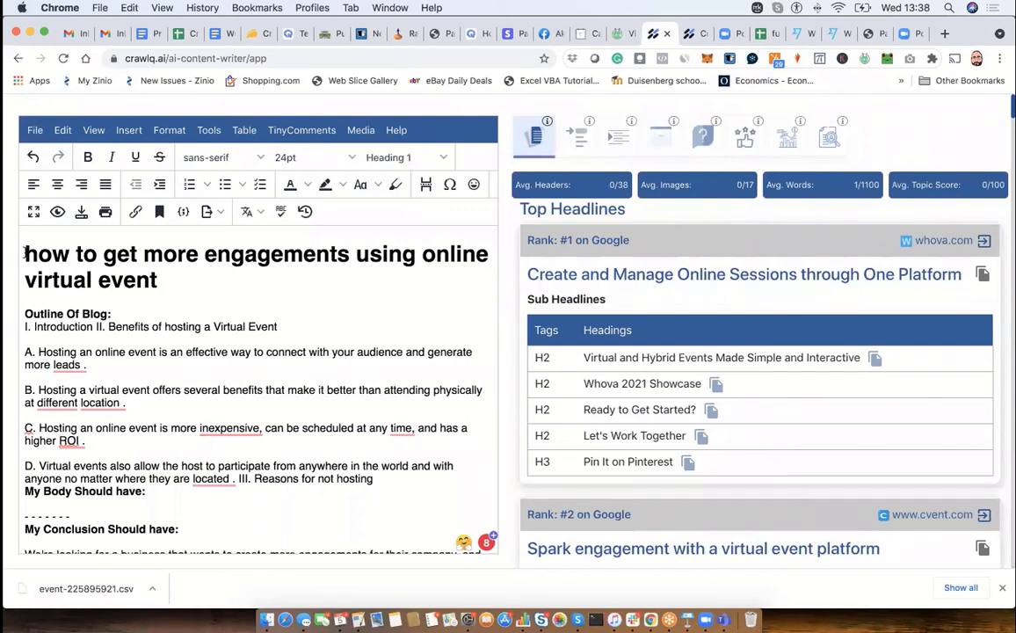
drag(25, 254, 52, 254)
drag(164, 283, 162, 264)
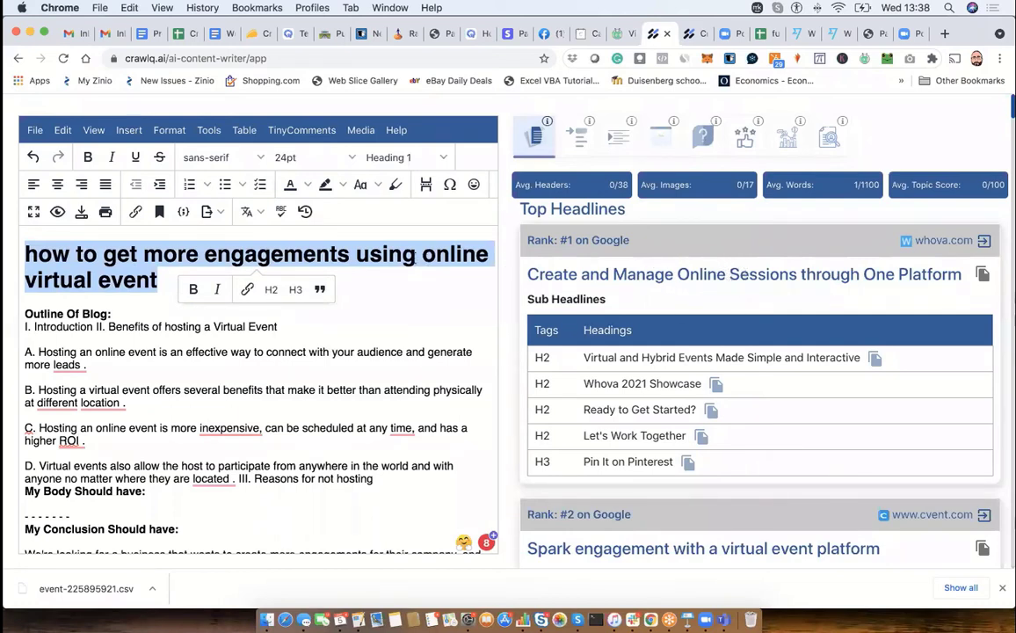
click(388, 239)
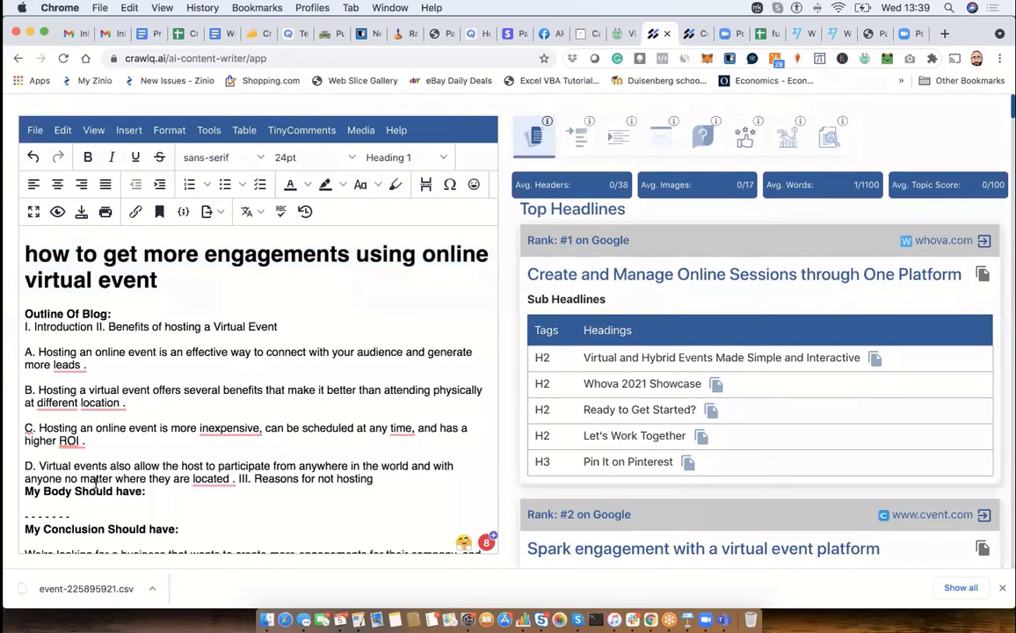
- Insert a blank line between the end of the outline and the "My Body Should have:" heading
click(26, 490)
key(Return)
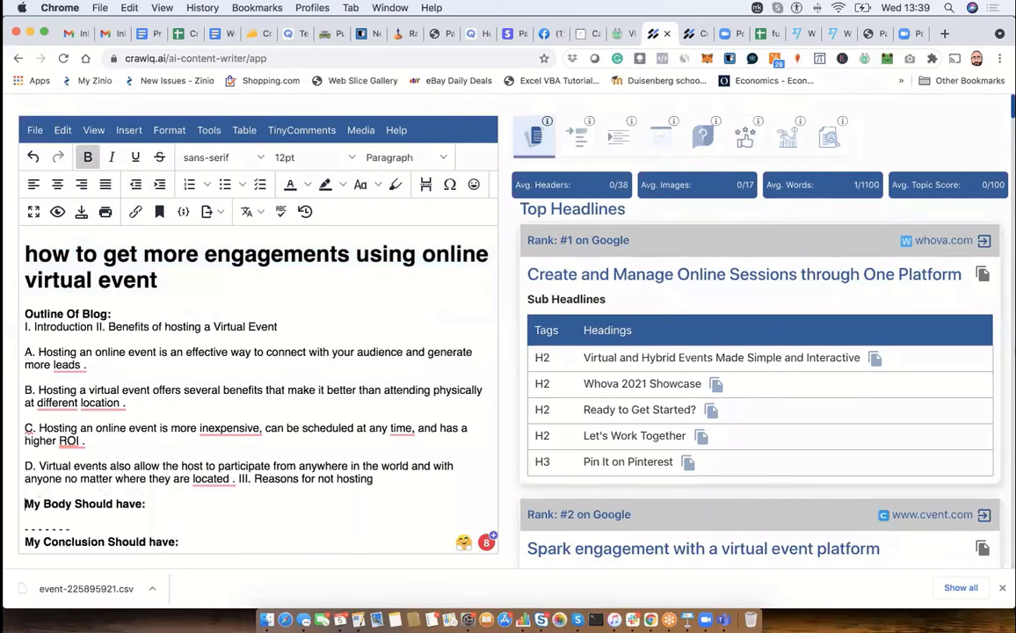
scroll(26, 479, down, 2)
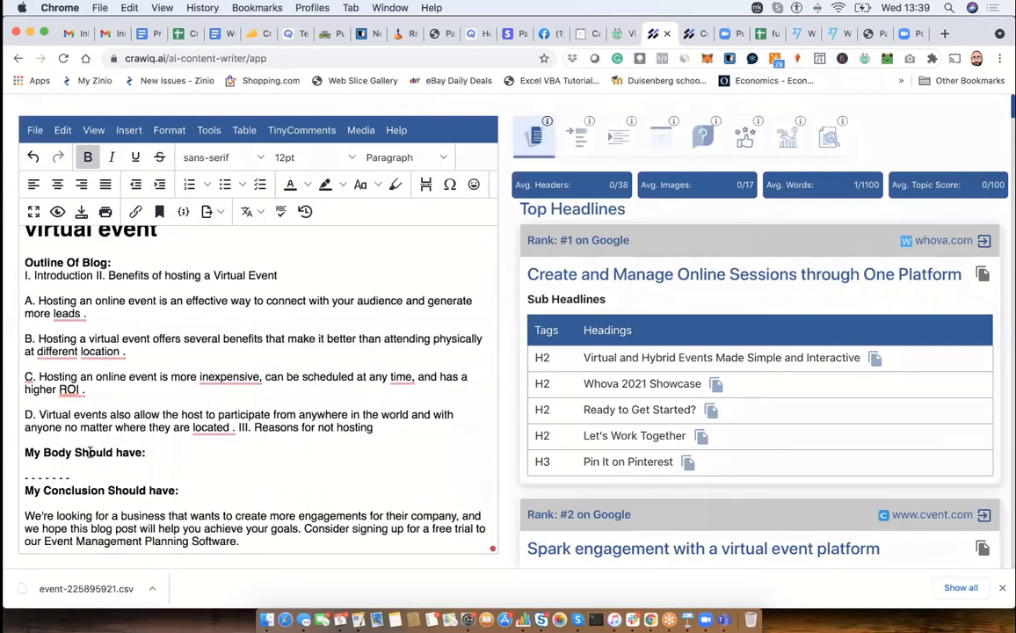
drag(26, 475, 80, 472)
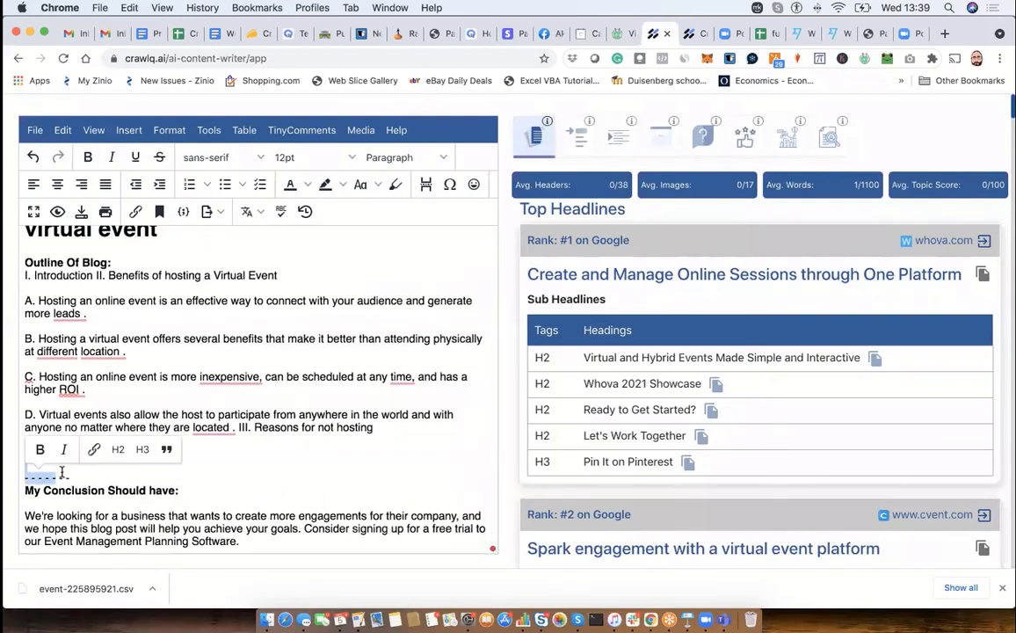
click(80, 472)
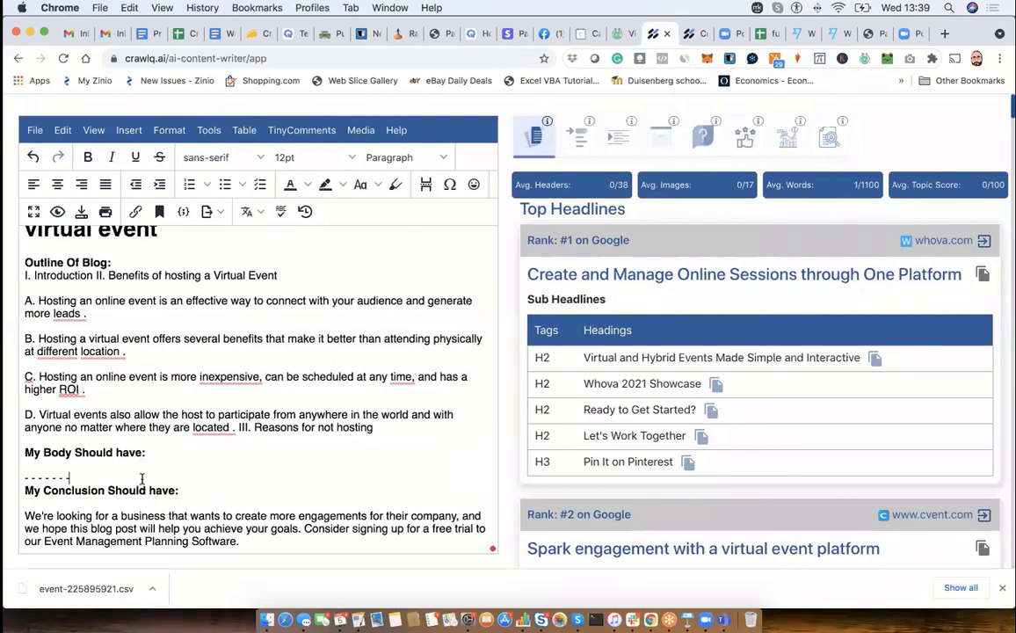
- Accept the suggested corrections removing the comma after "inexpensive" in point C and the space after "located" in point D
mouse_move(220, 378)
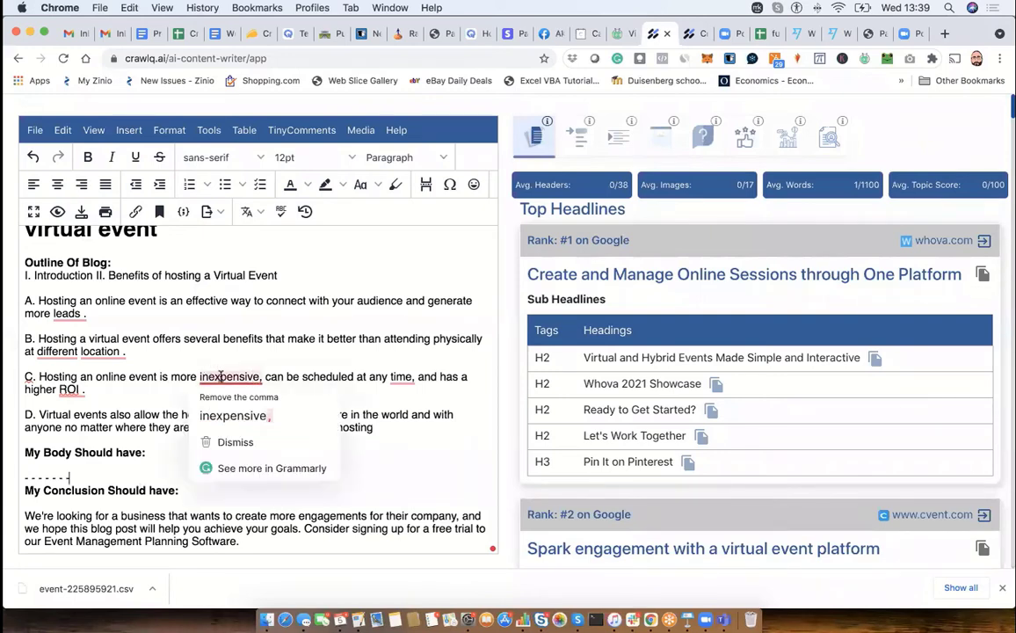
click(214, 403)
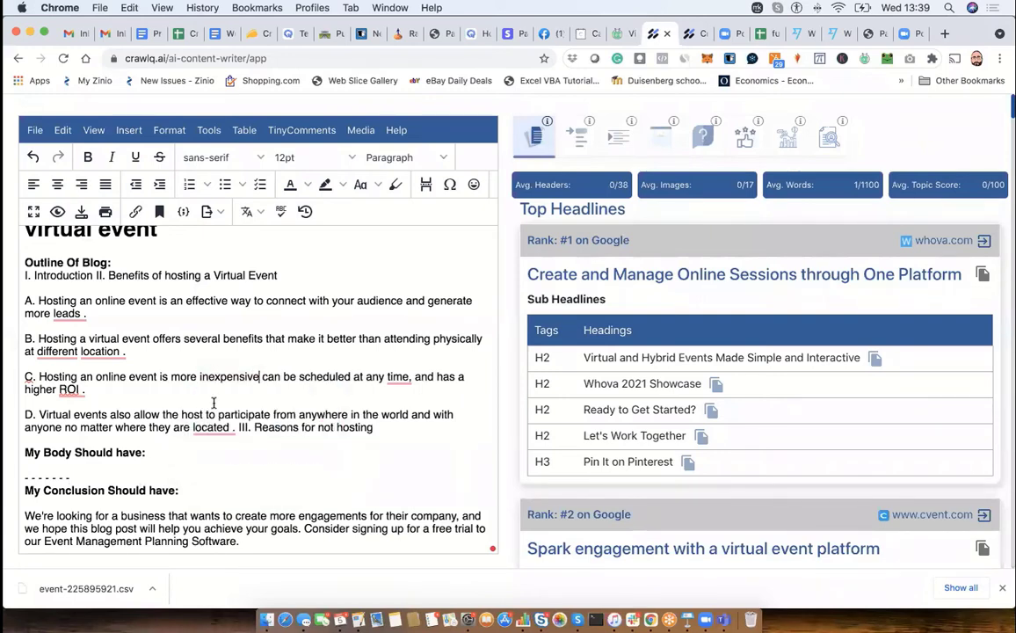
click(208, 448)
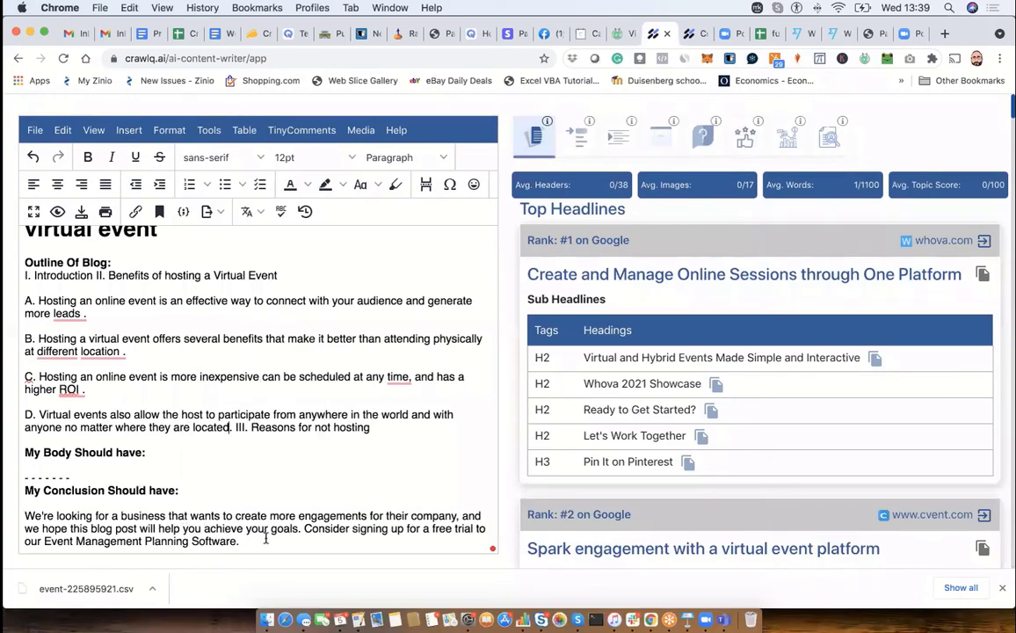
- Rewrite the competitor paragraph beginning "Easily compare your virtual event data" in Top Paragraphs and examine its rewritten text and score
scroll(690, 410, down, 20)
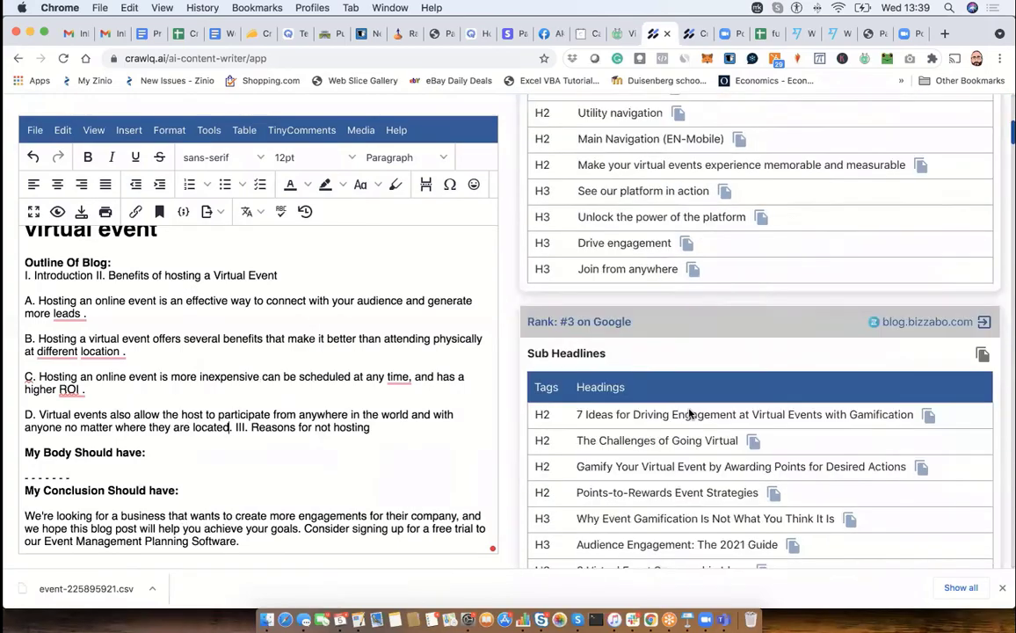
scroll(690, 413, down, 20)
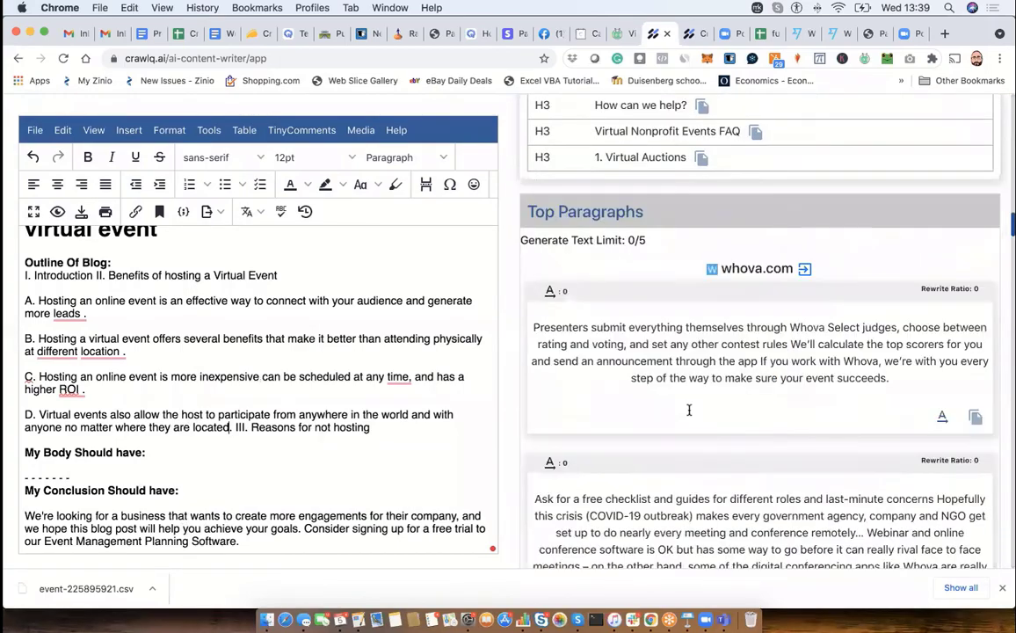
scroll(689, 413, down, 5)
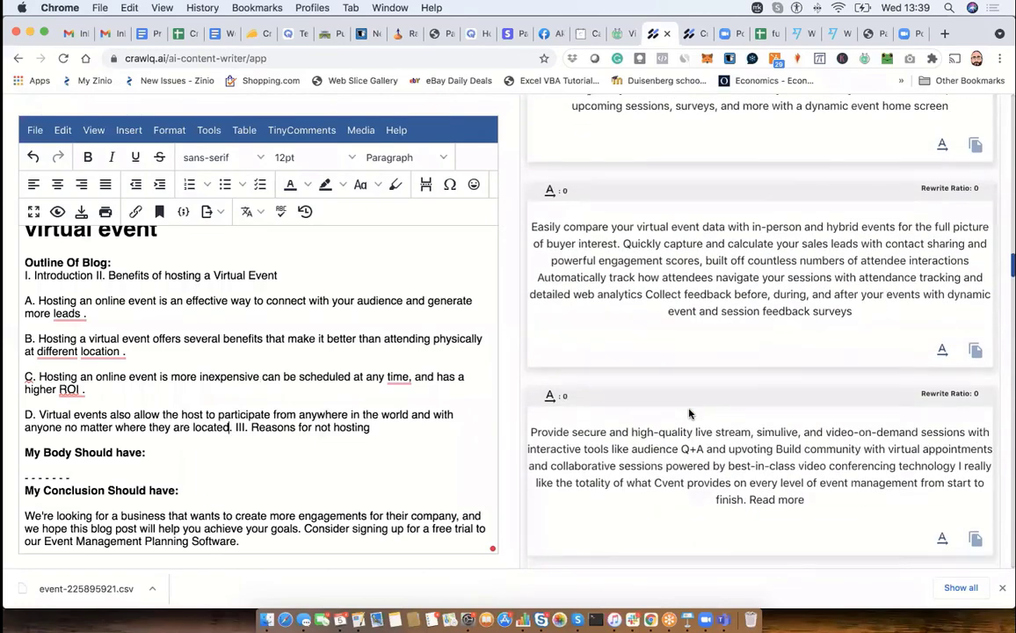
click(946, 350)
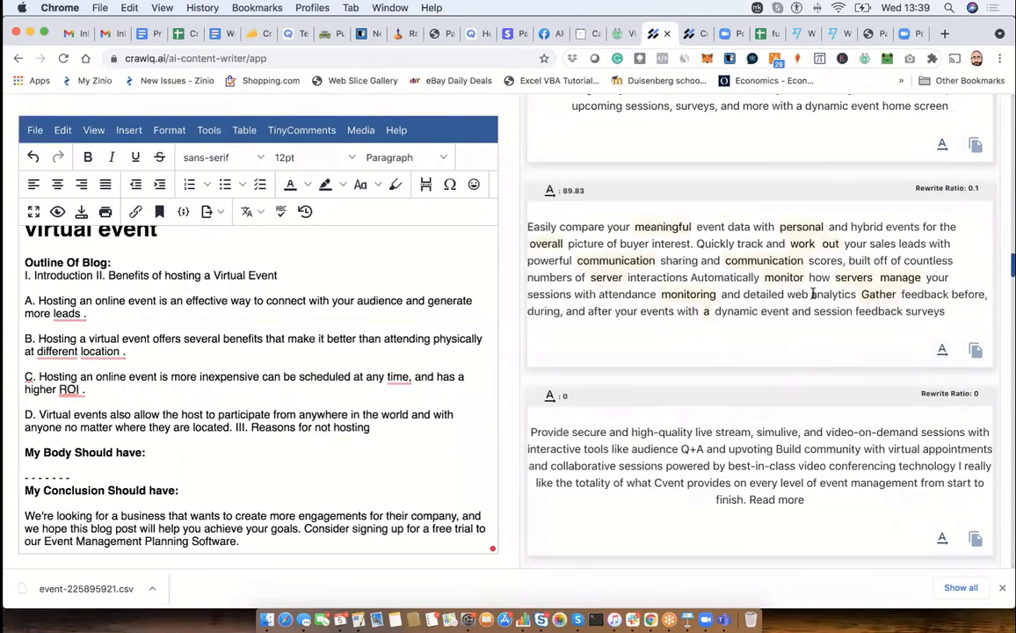
drag(528, 227, 721, 333)
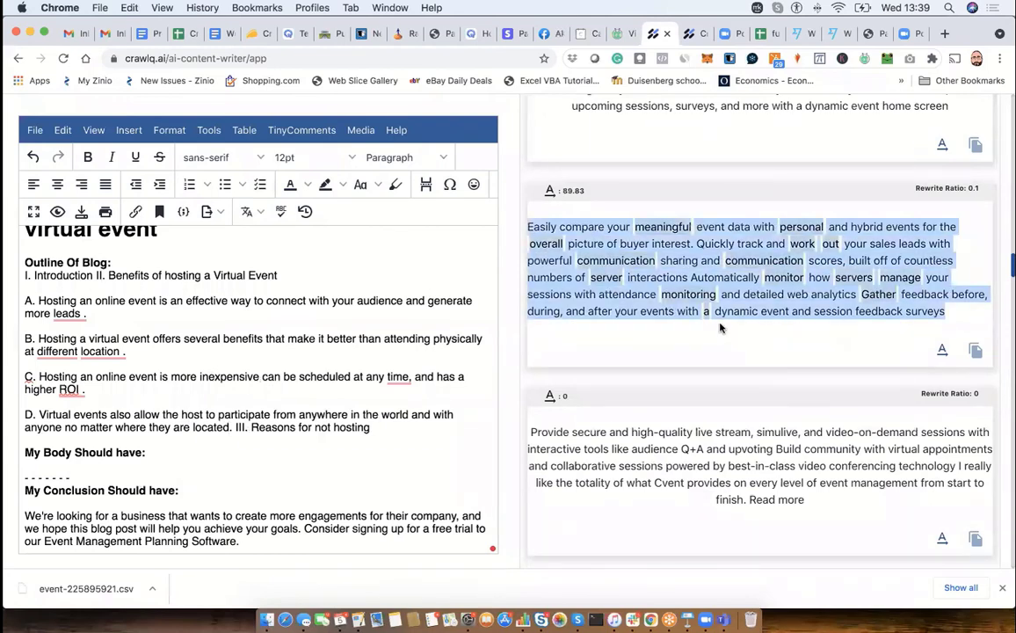
drag(560, 190, 582, 188)
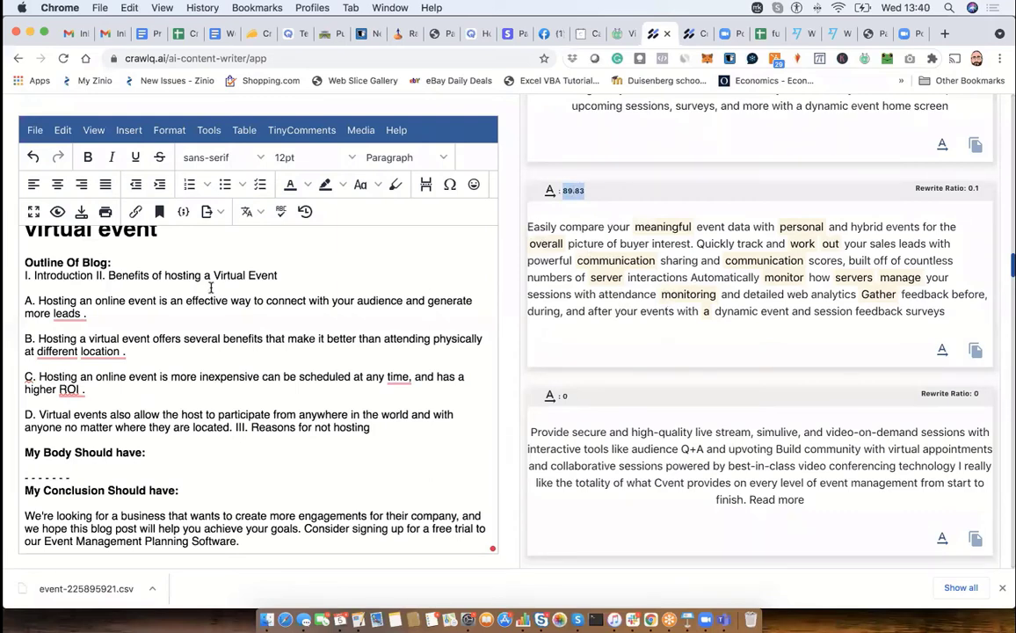
- Review the competitors' top paragraphs and ranked sub headlines alongside the blog outline for material to use in the body
scroll(668, 417, down, 5)
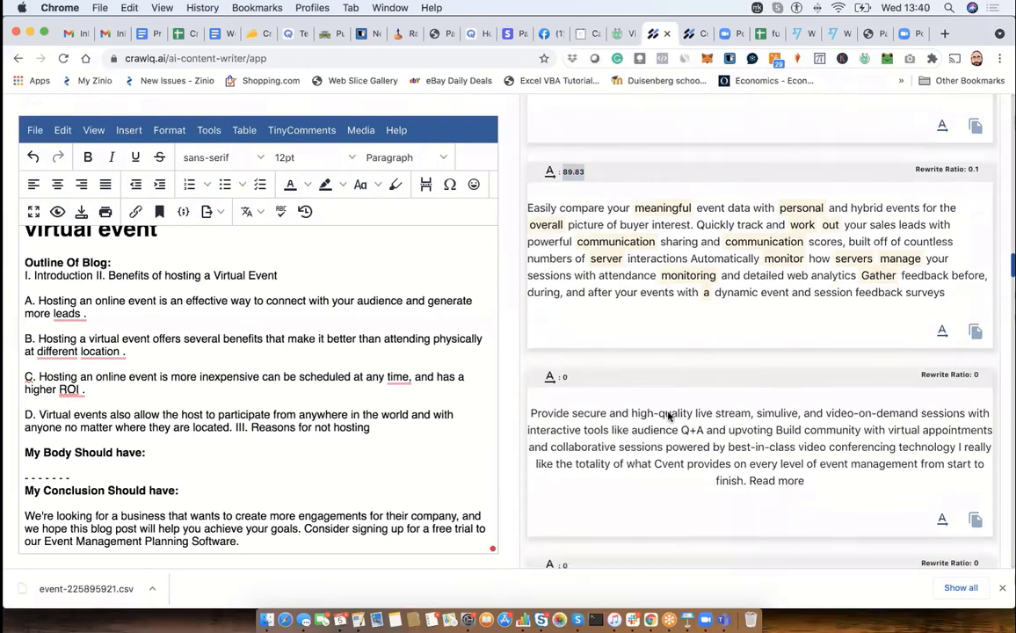
scroll(668, 417, down, 3)
scroll(668, 417, up, 10)
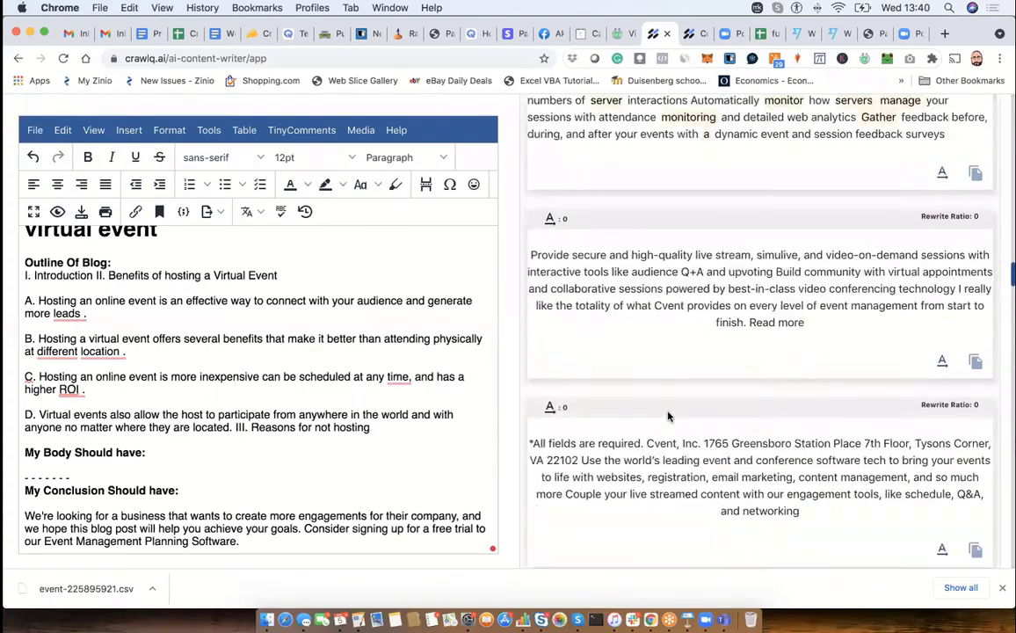
scroll(668, 416, up, 15)
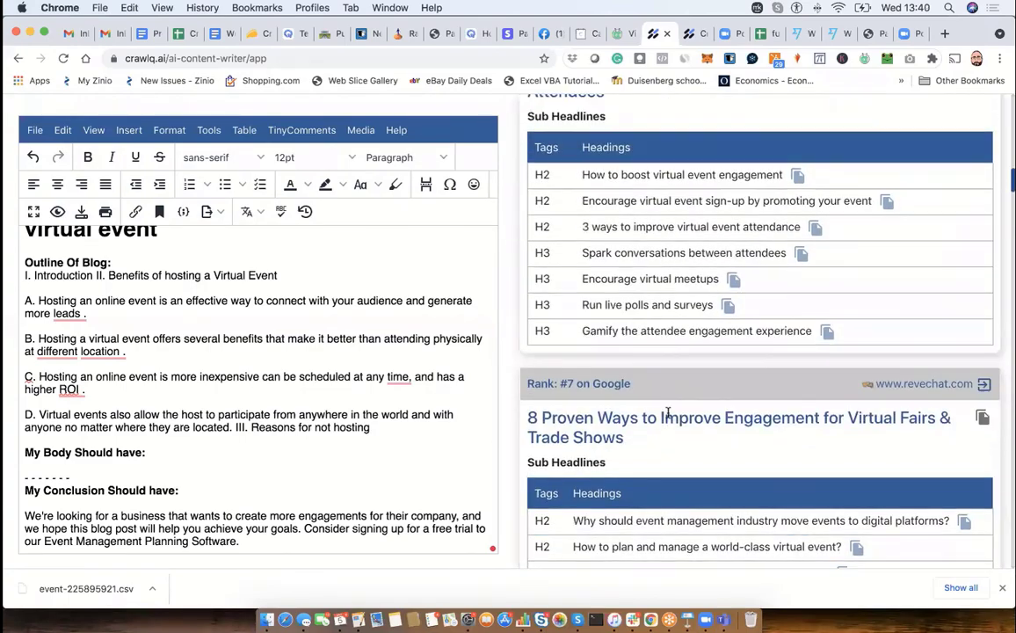
scroll(668, 413, up, 15)
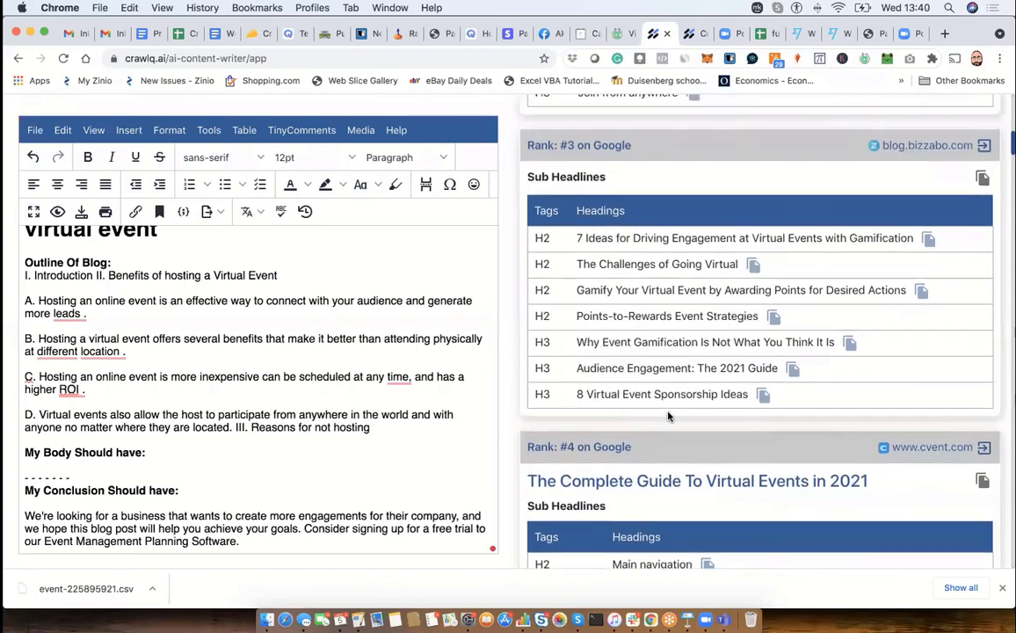
scroll(668, 417, up, 1)
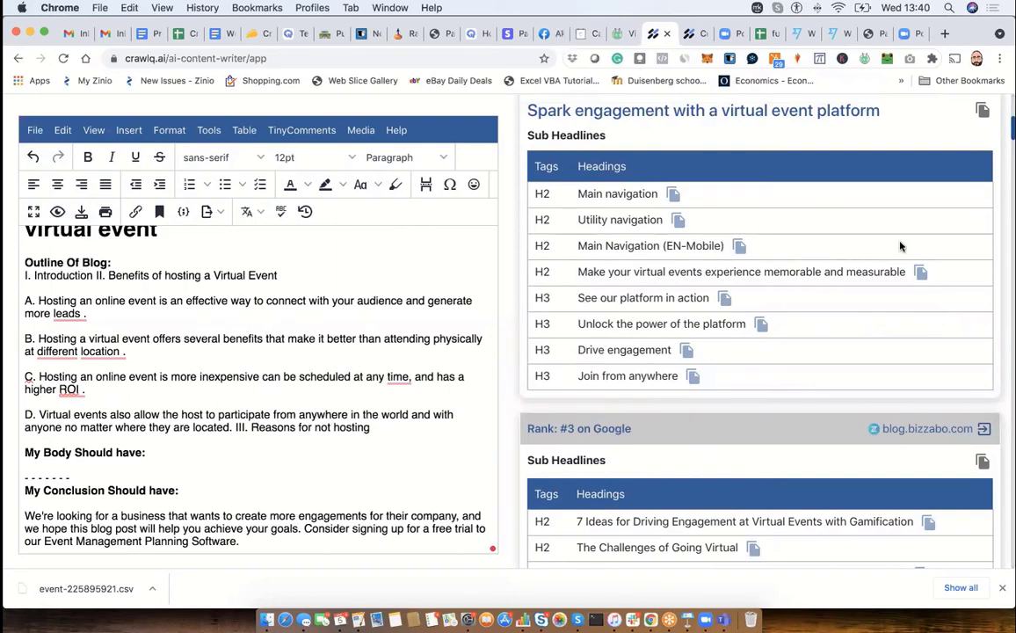
click(25, 264)
drag(24, 264, 197, 452)
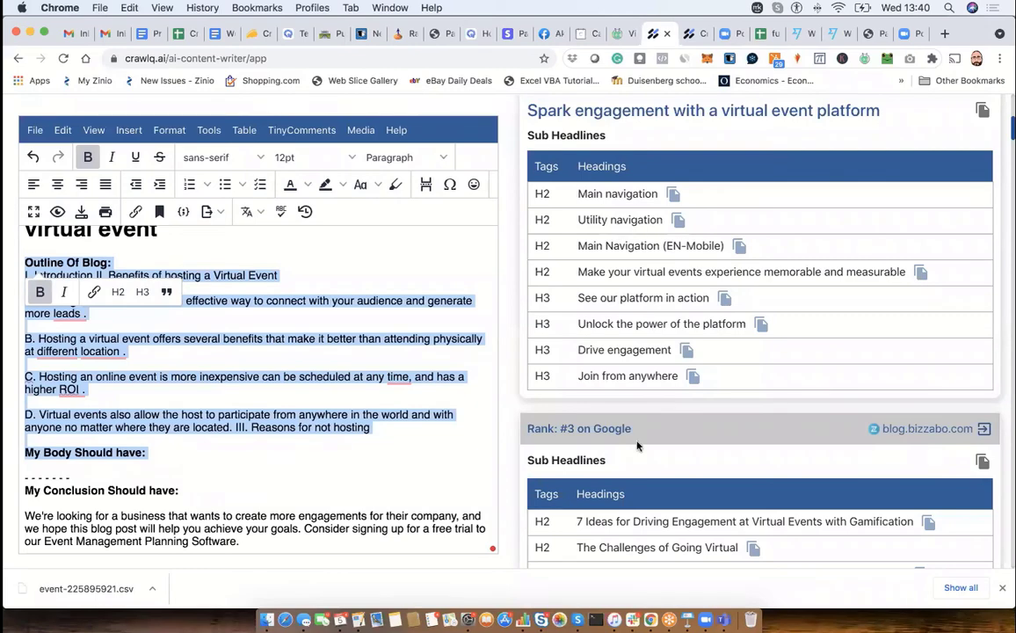
scroll(601, 324, down, 10)
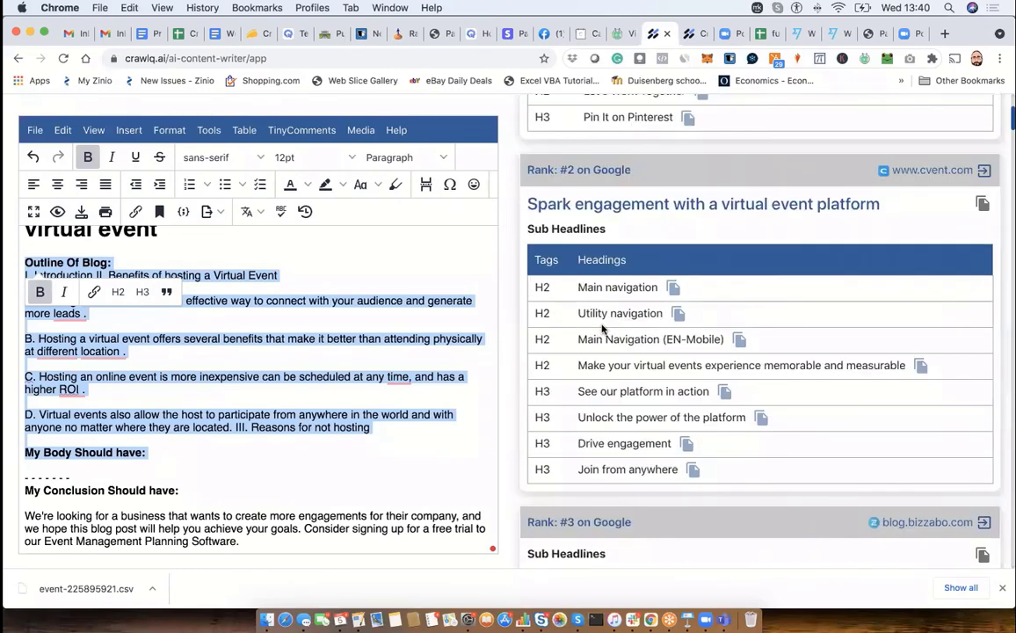
scroll(601, 324, down, 15)
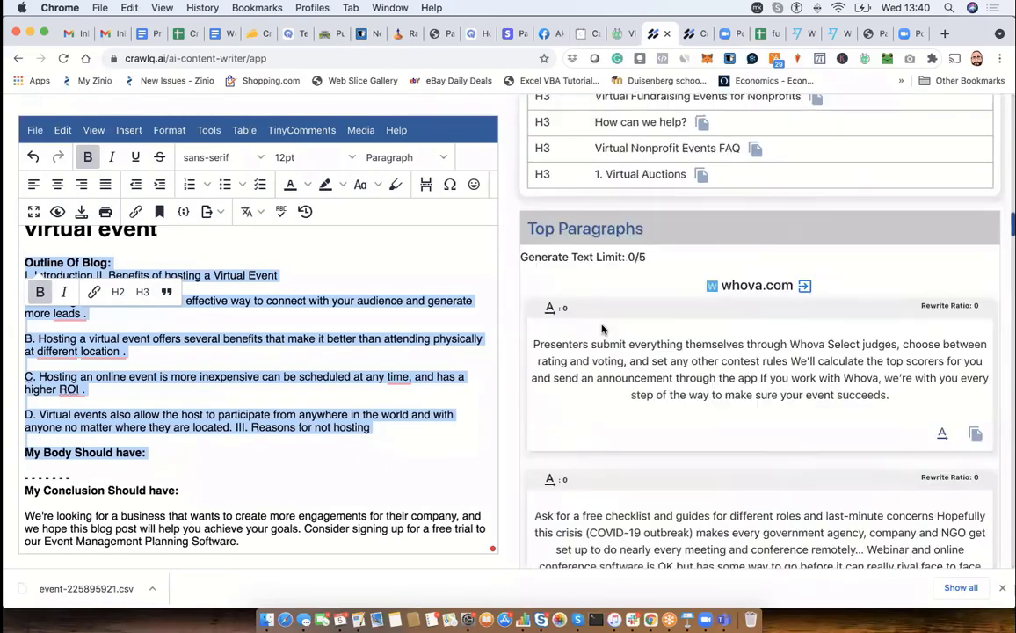
click(341, 275)
scroll(340, 272, up, 2)
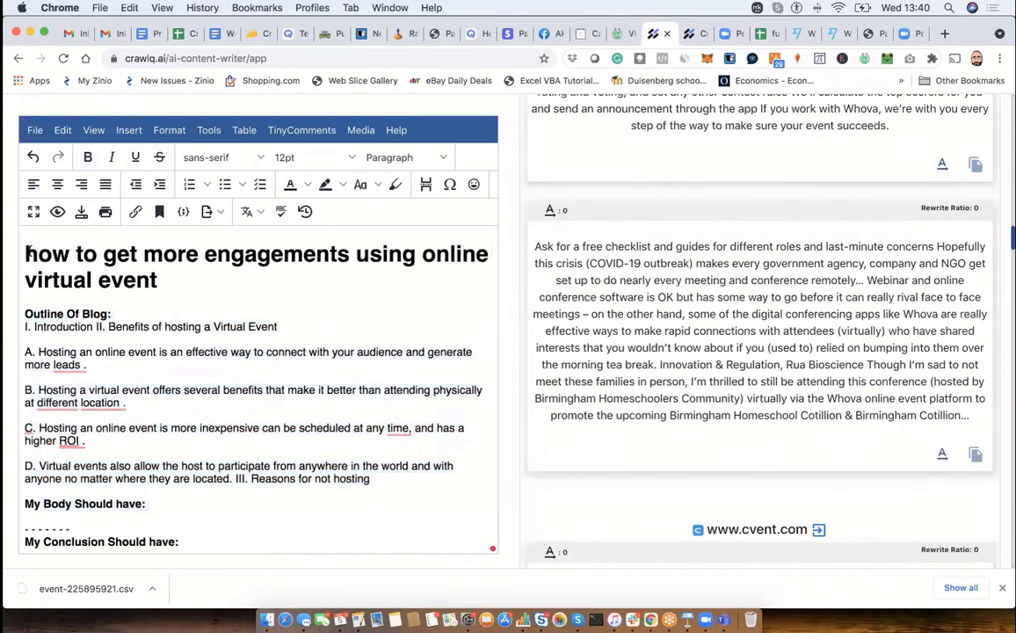
- Highlight the blog title and the full draft from the title through the conclusion paragraph
drag(27, 254, 164, 280)
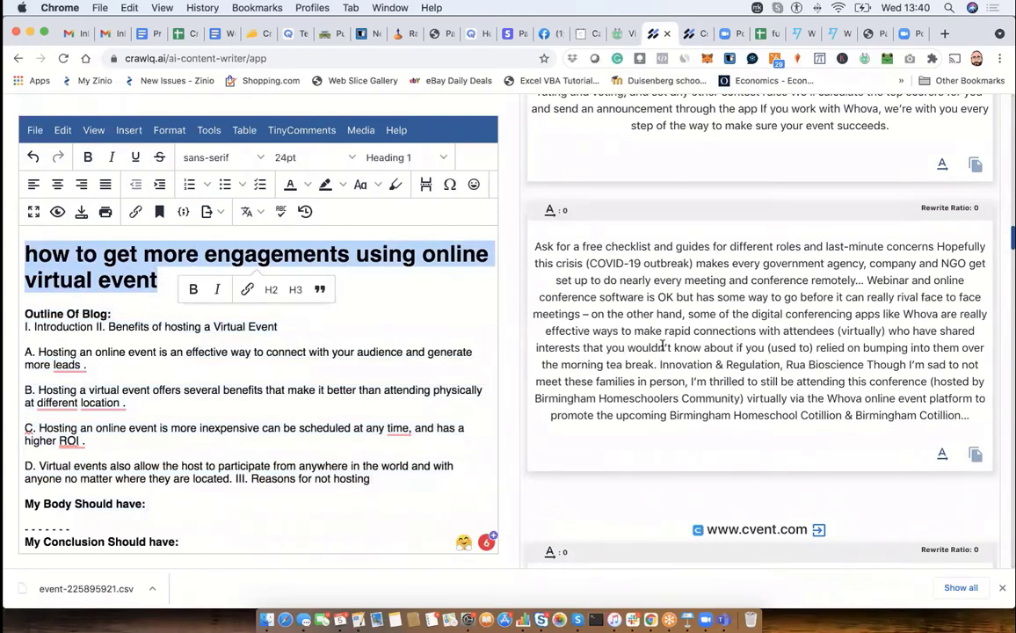
click(361, 321)
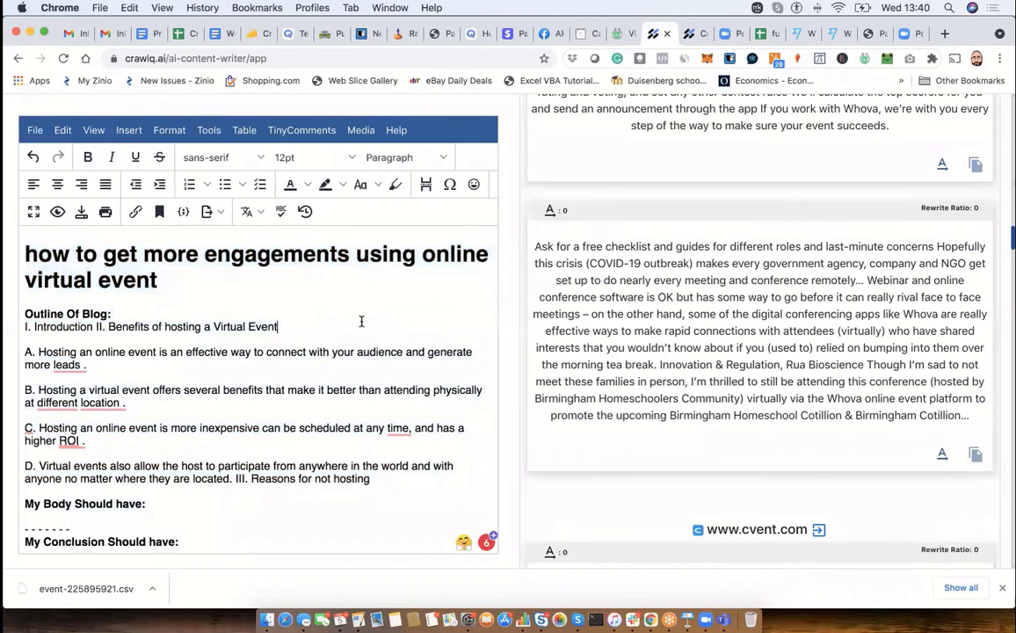
click(26, 255)
drag(26, 254, 242, 550)
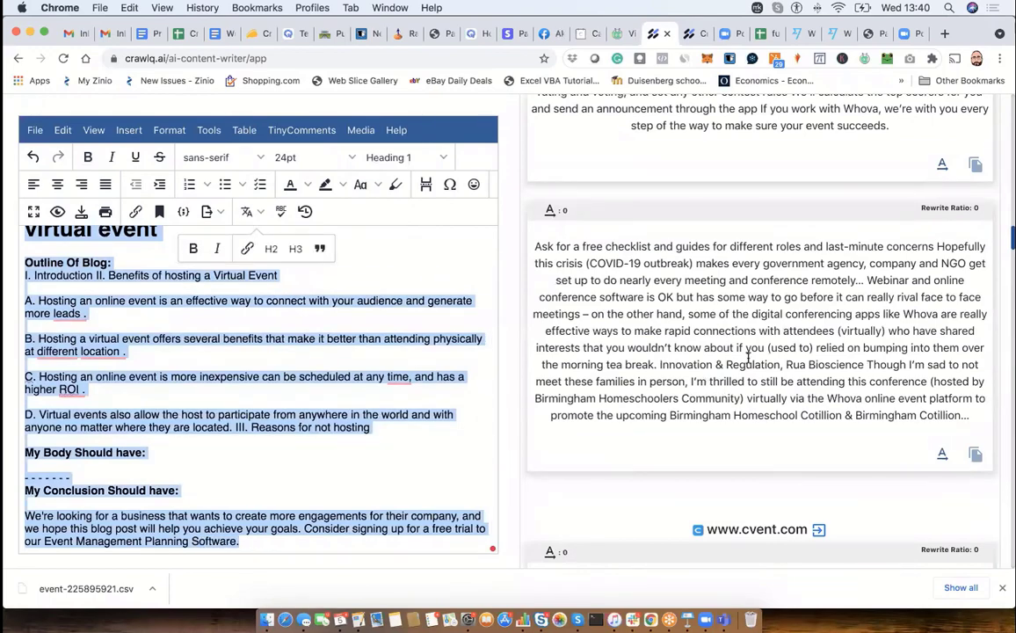
- Look through the competitor headlines, paragraphs, topics, niche research answers and topic clusters beside the blog draft, and clear the text selection
scroll(748, 357, up, 15)
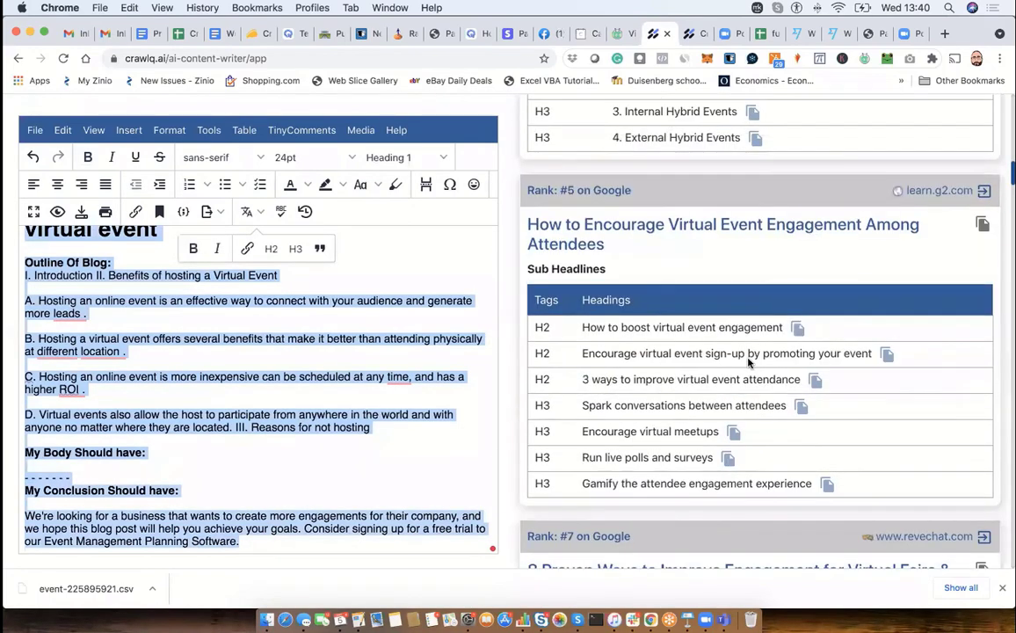
scroll(748, 360, up, 15)
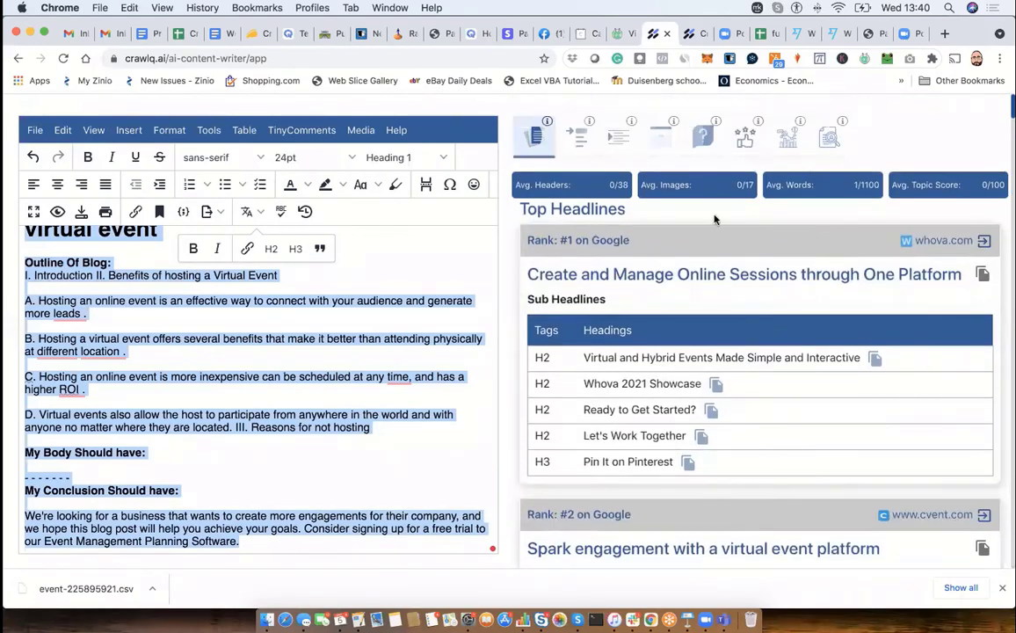
click(581, 150)
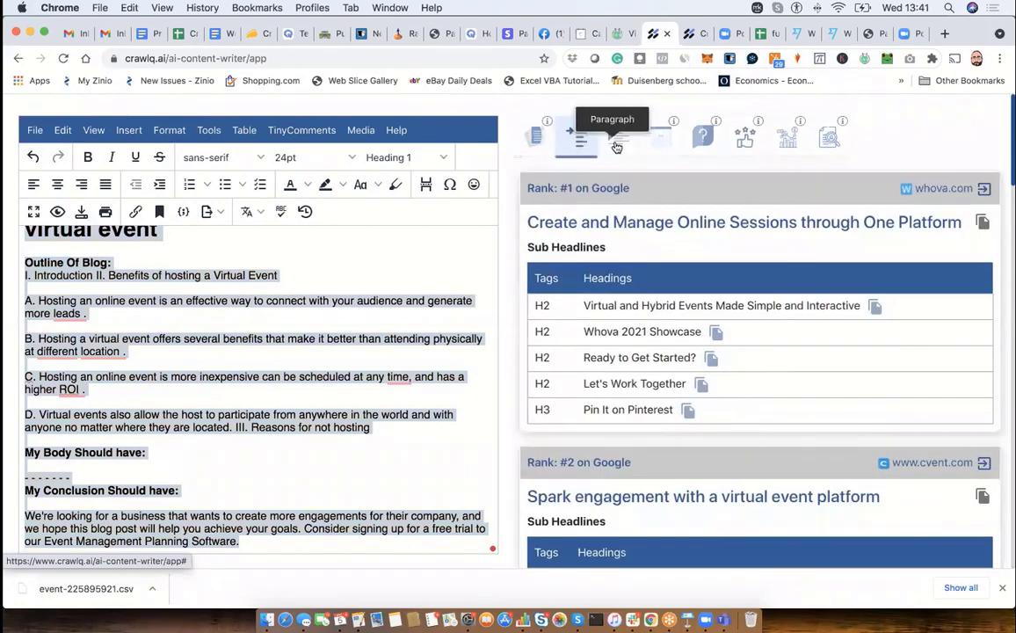
click(616, 142)
click(660, 140)
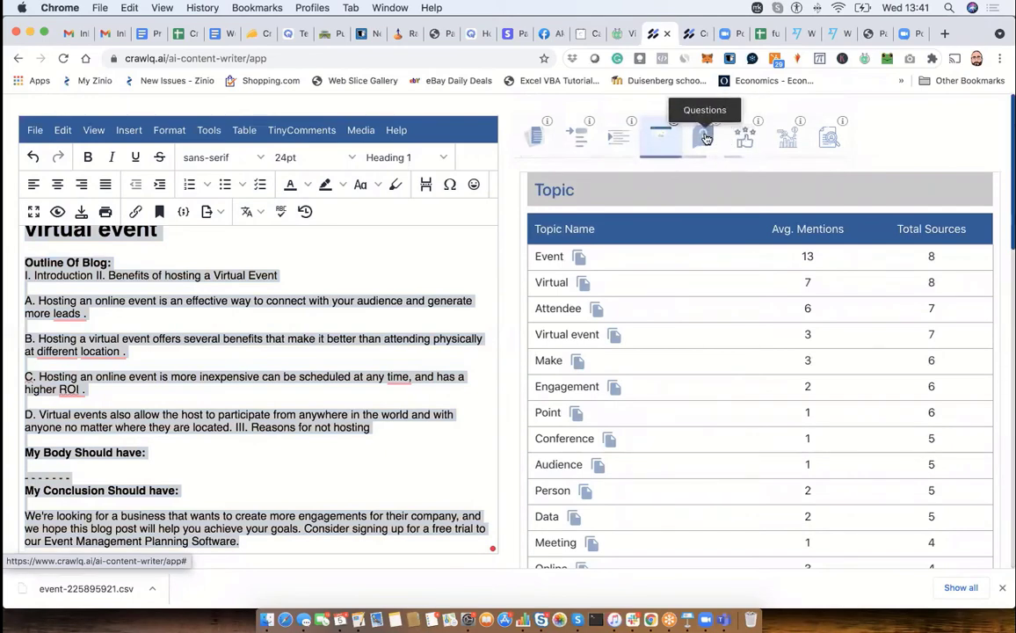
click(787, 138)
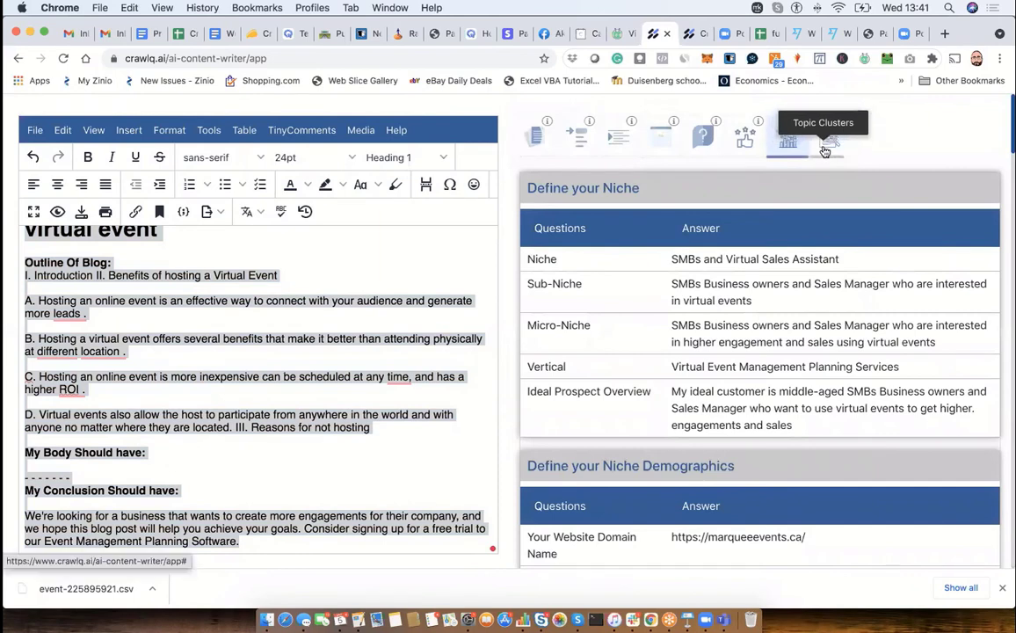
click(826, 145)
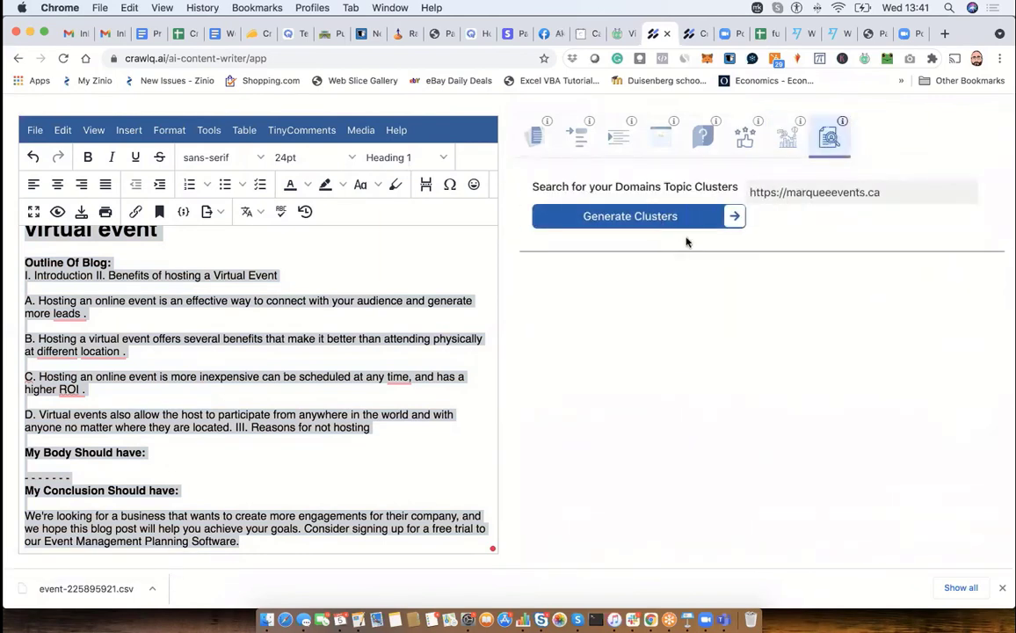
click(254, 308)
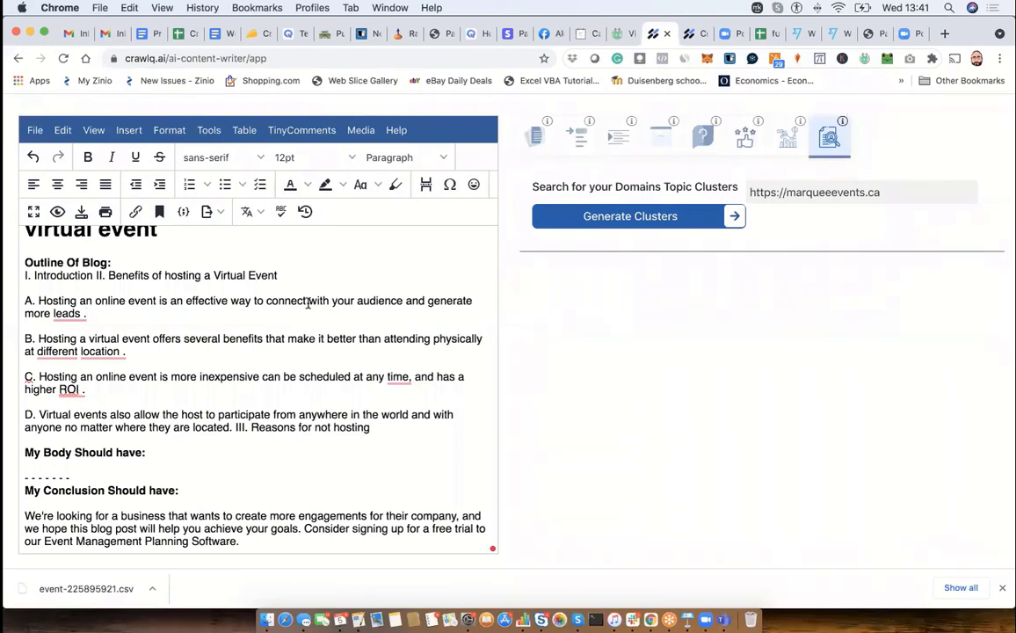
- Switch to Slack to view the sales letter script samples in the frontend channel and return to Chrome
click(632, 619)
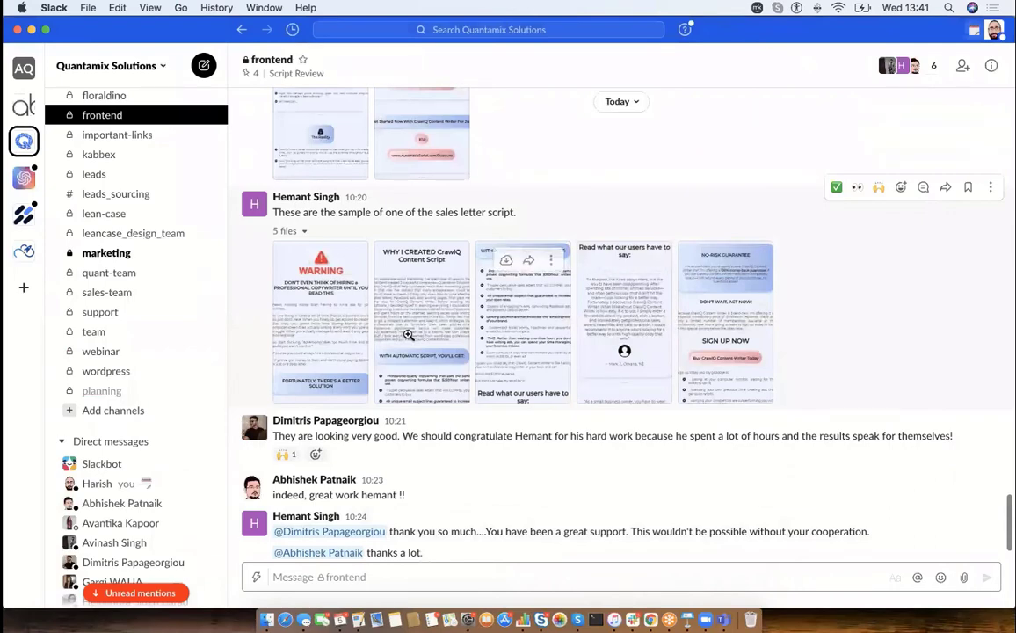
click(650, 619)
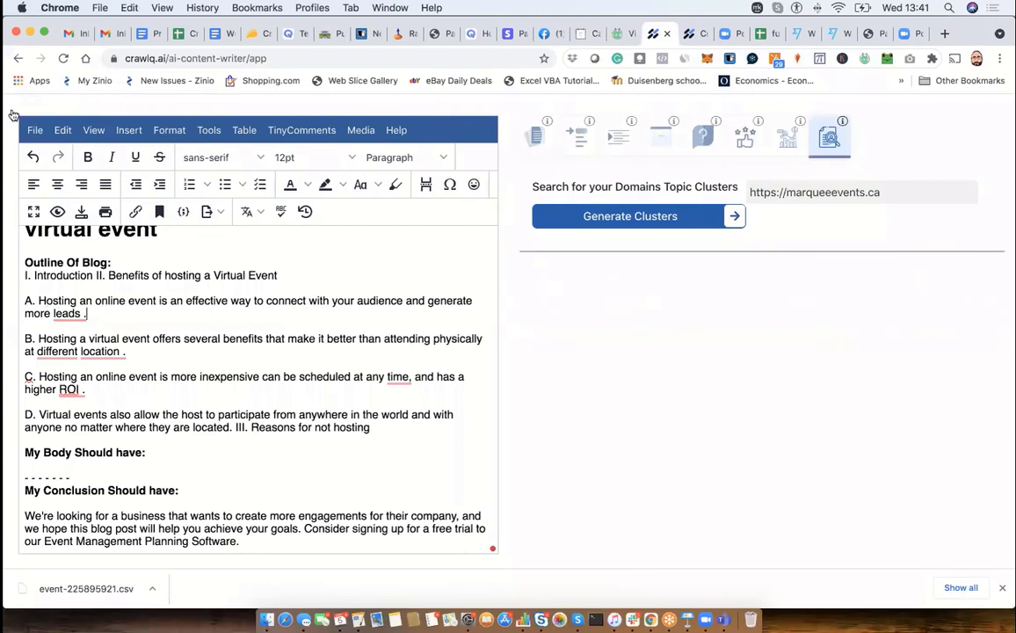
click(17, 58)
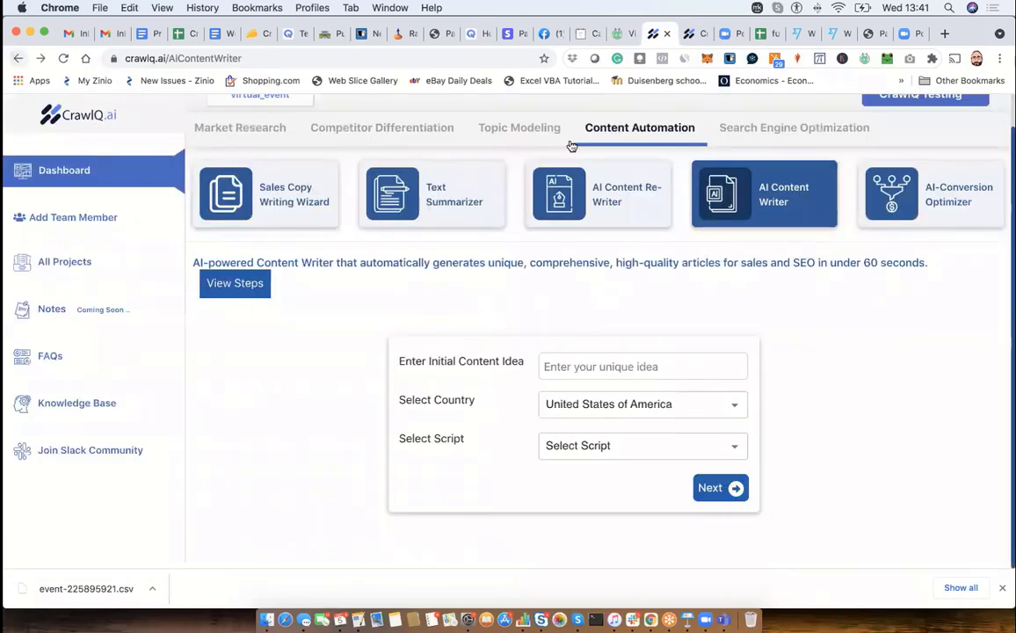
click(741, 138)
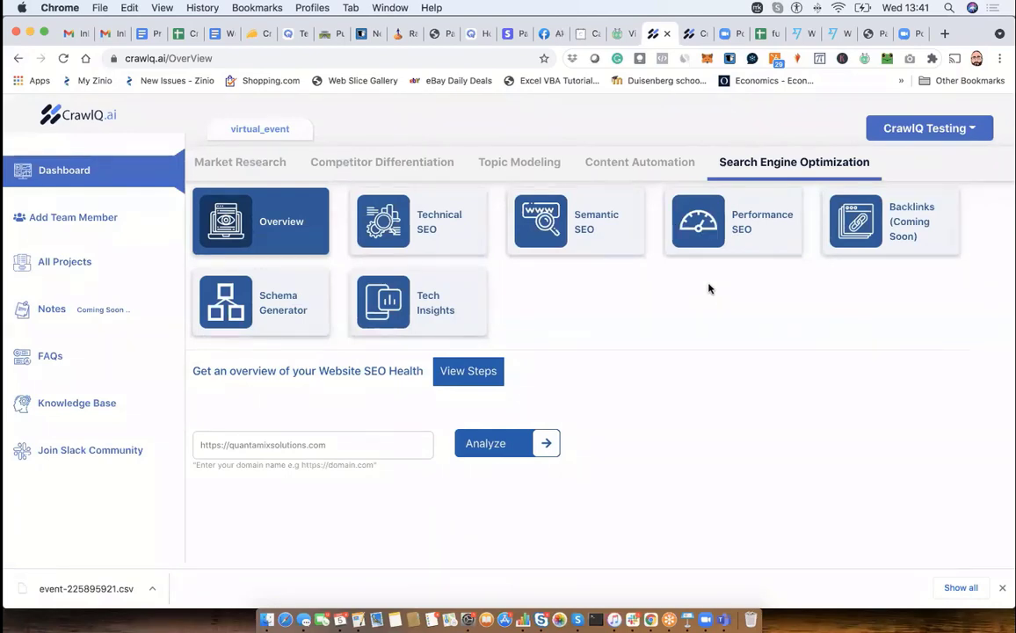
click(616, 226)
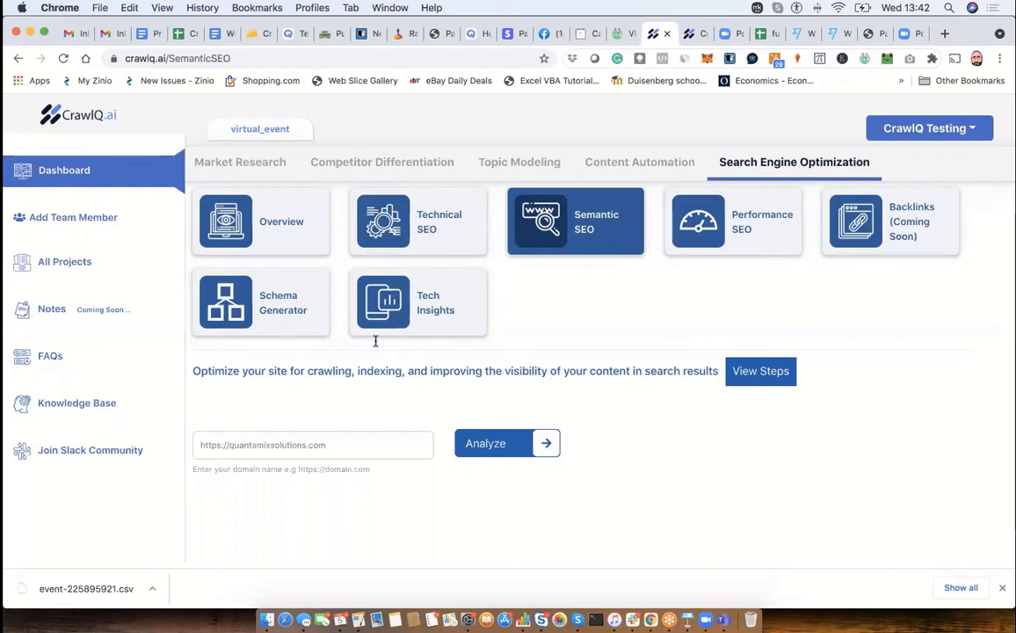
click(321, 447)
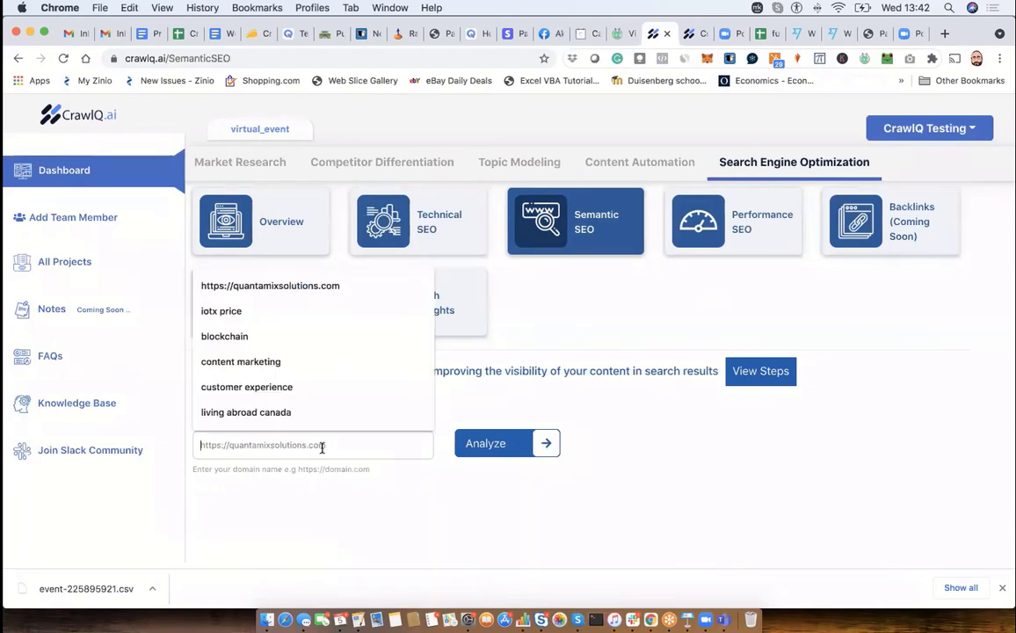
click(370, 286)
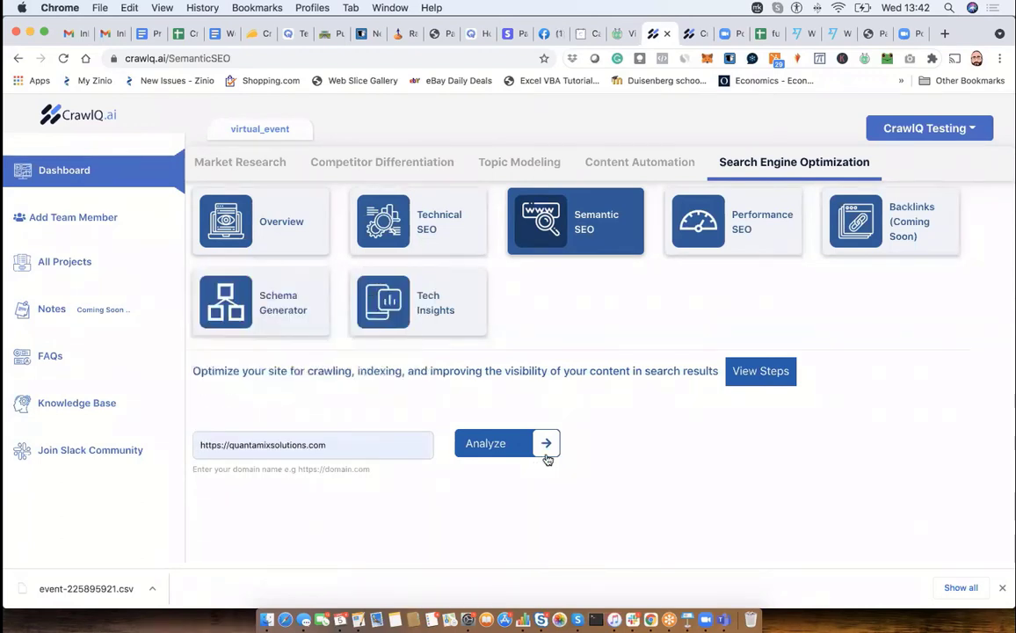
click(546, 454)
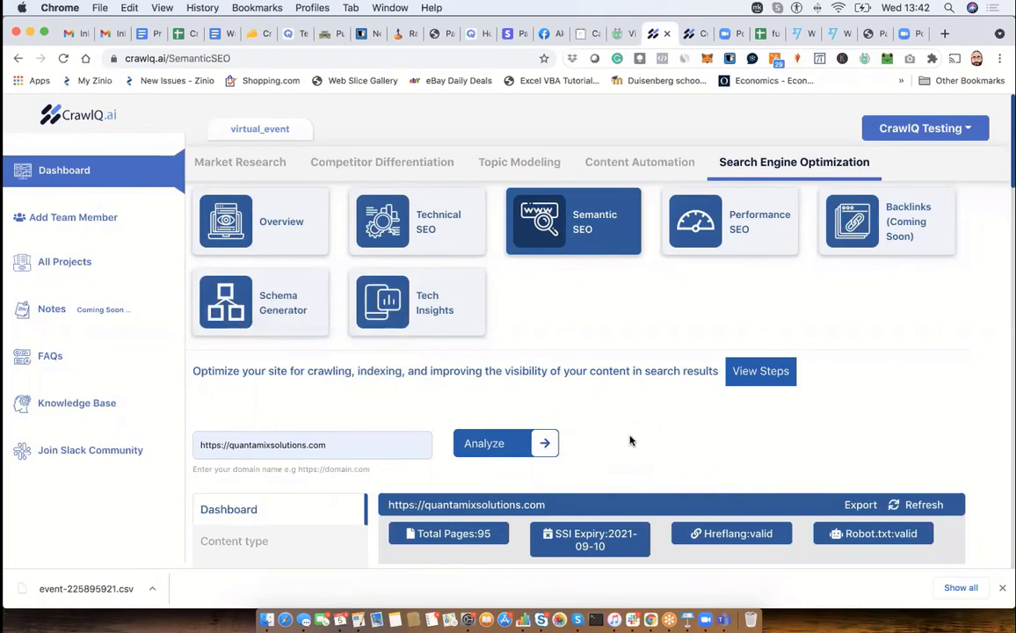
- Review the Semantic SEO dashboard's audit score, health, keyword cloud, readability, reading time, content length, URL linking, sentence and image charts
scroll(630, 440, down, 8)
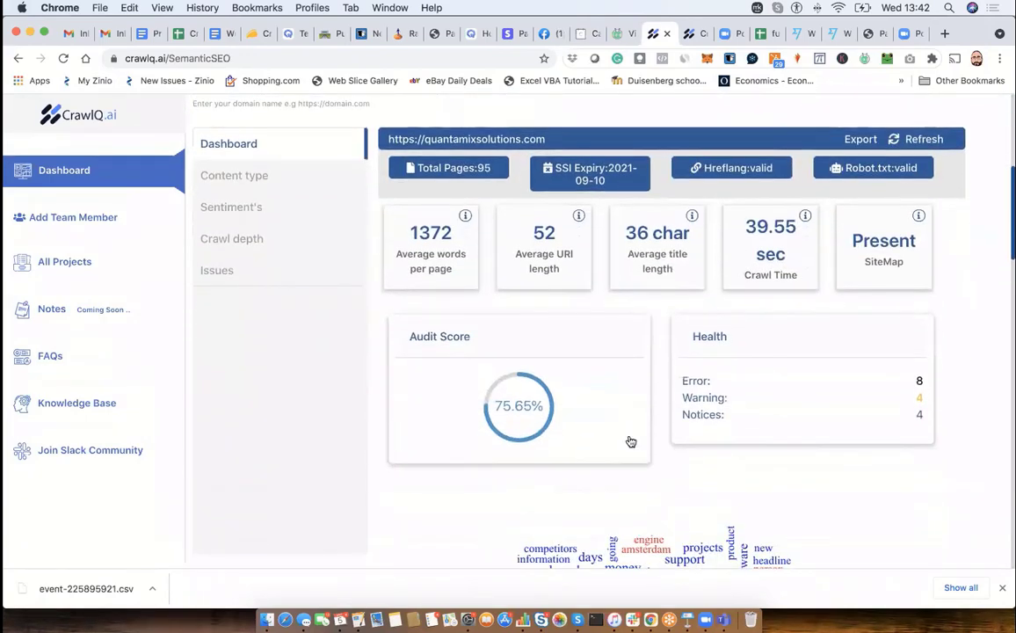
scroll(630, 440, down, 10)
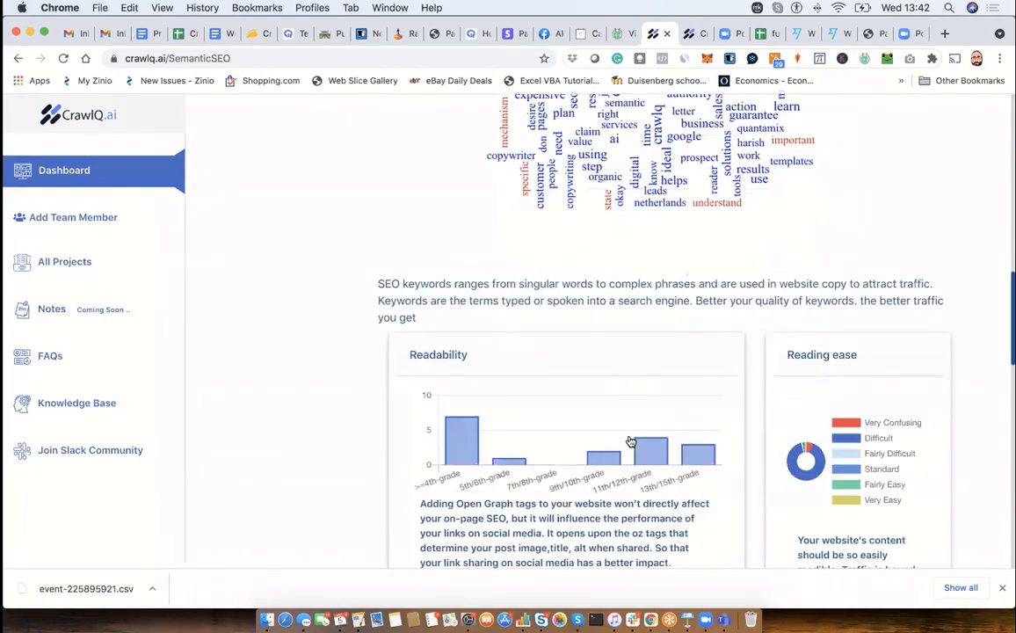
scroll(630, 440, down, 1)
scroll(630, 440, down, 9)
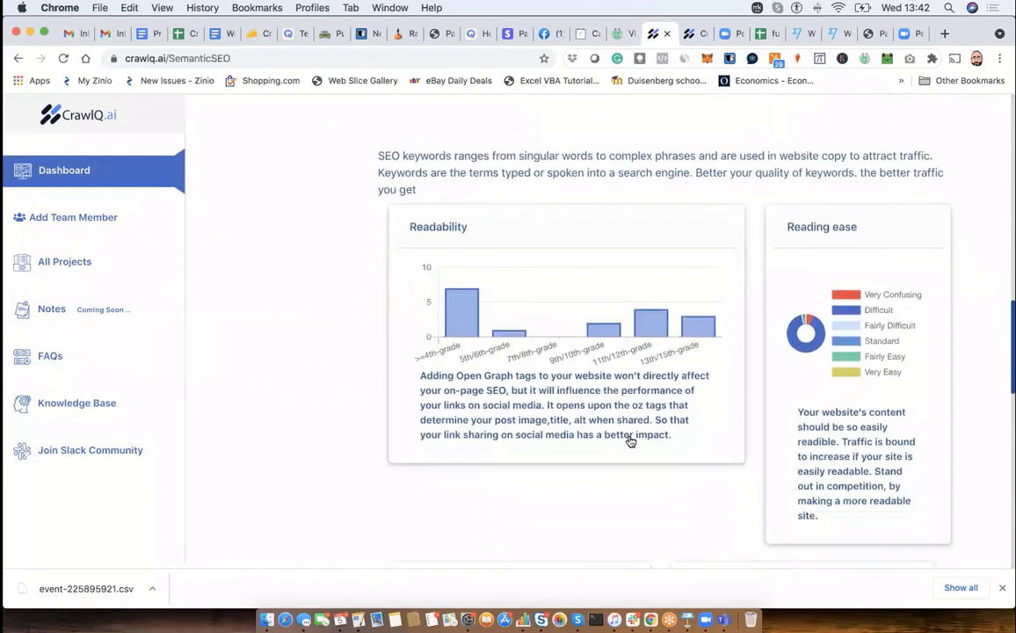
scroll(630, 440, down, 6)
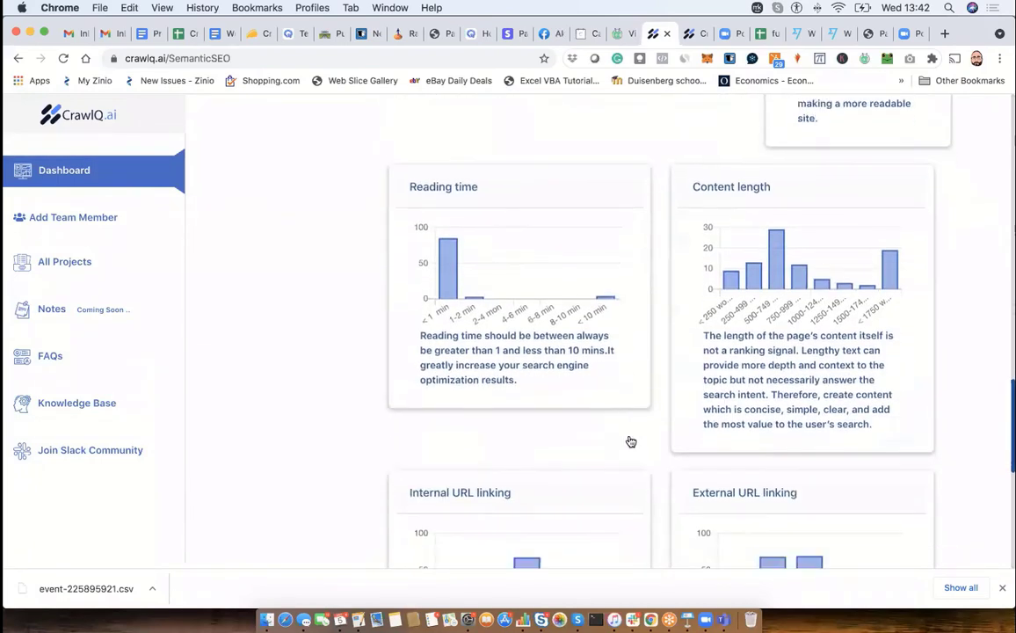
scroll(630, 440, down, 3)
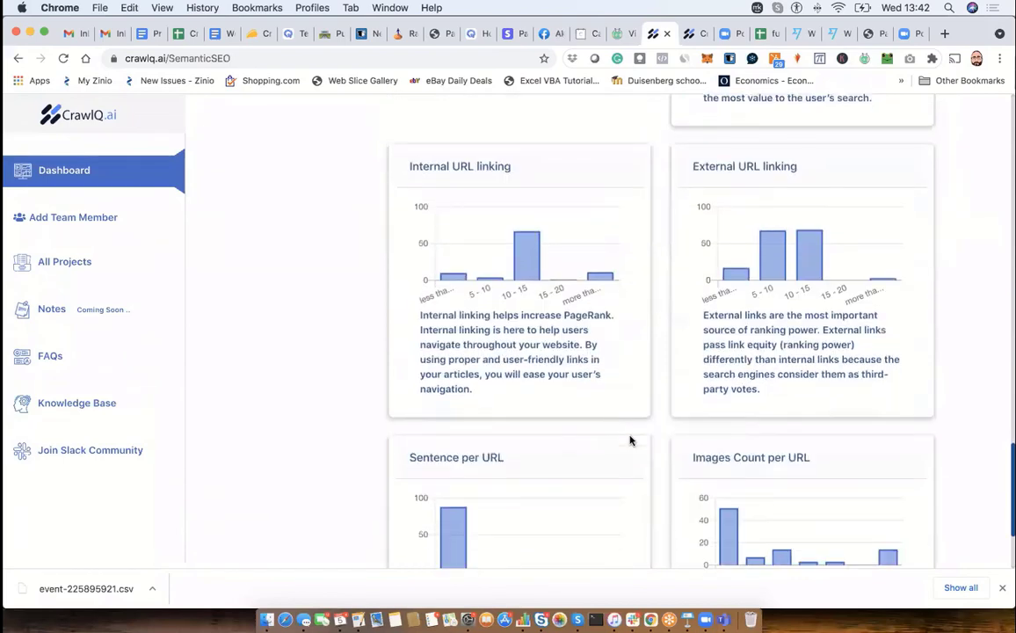
scroll(630, 440, down, 4)
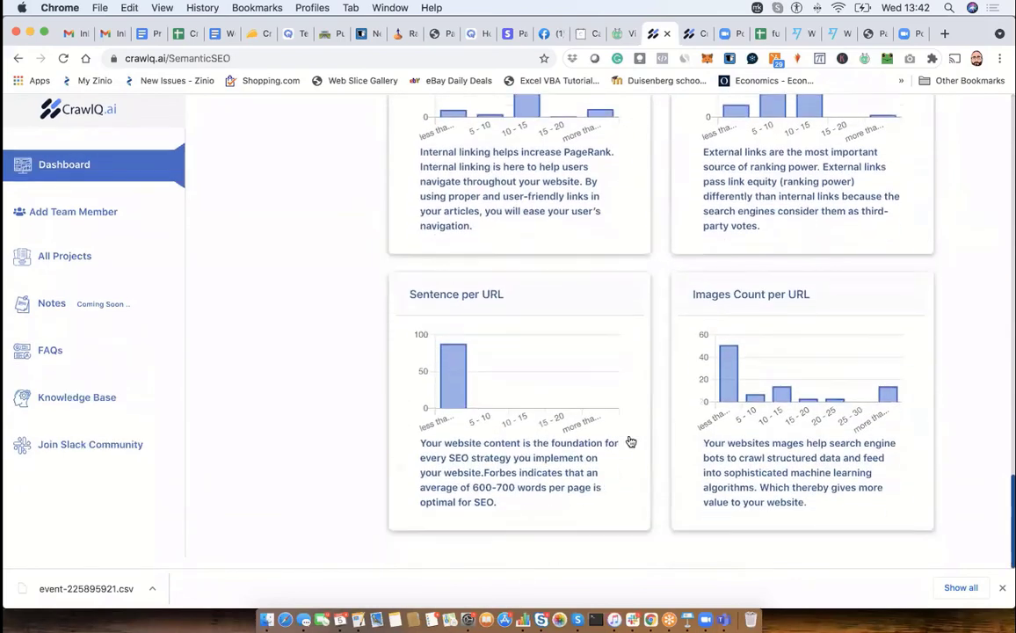
scroll(630, 440, up, 20)
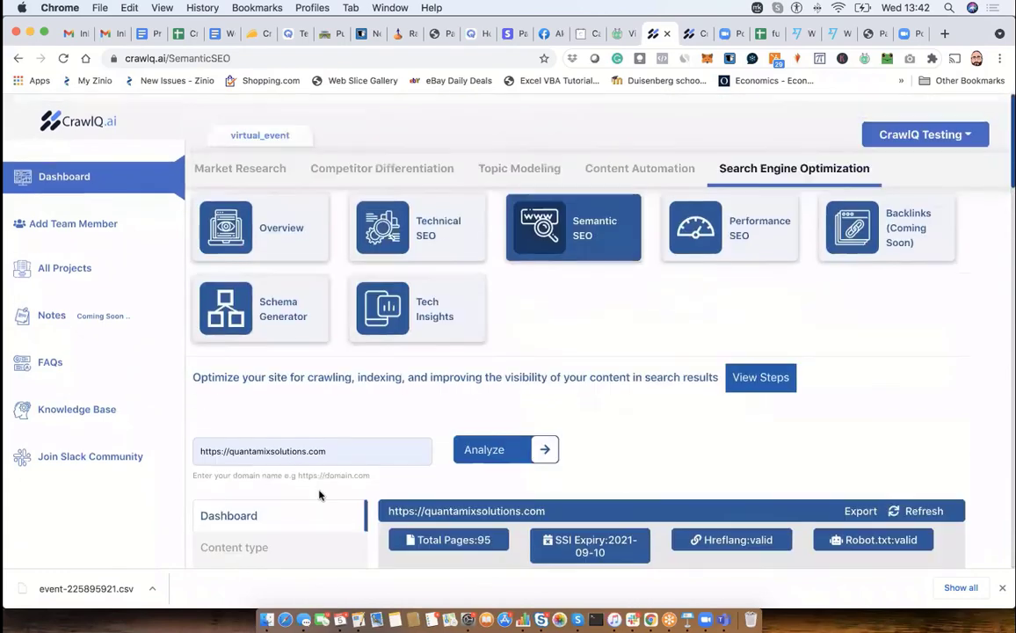
- Examine the site's content type, sentiments, crawl depth graph of internal links and list of SEO issues
scroll(263, 541, down, 2)
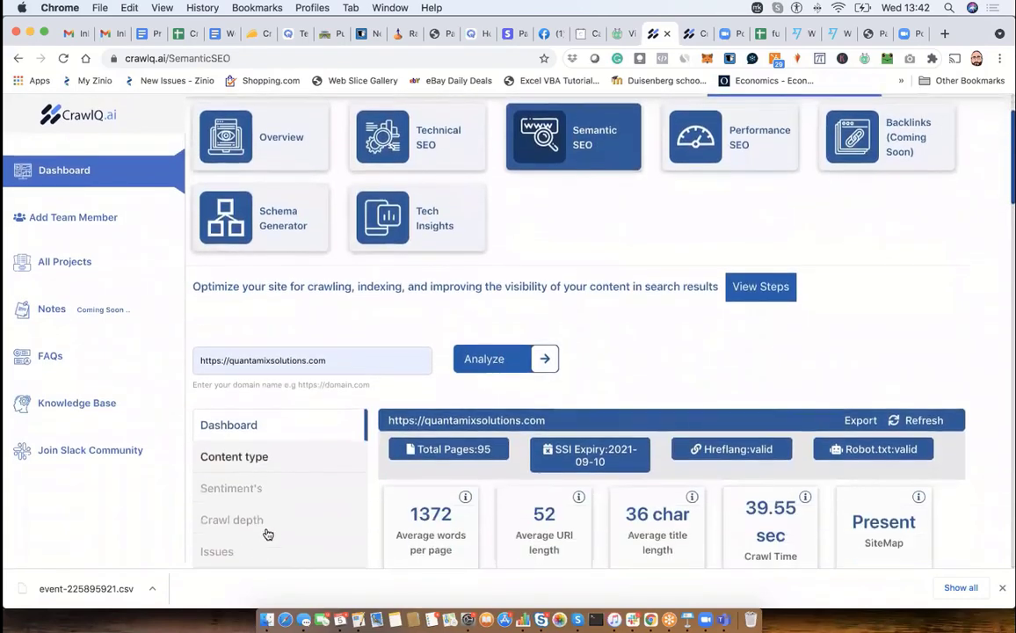
click(256, 455)
scroll(314, 469, down, 2)
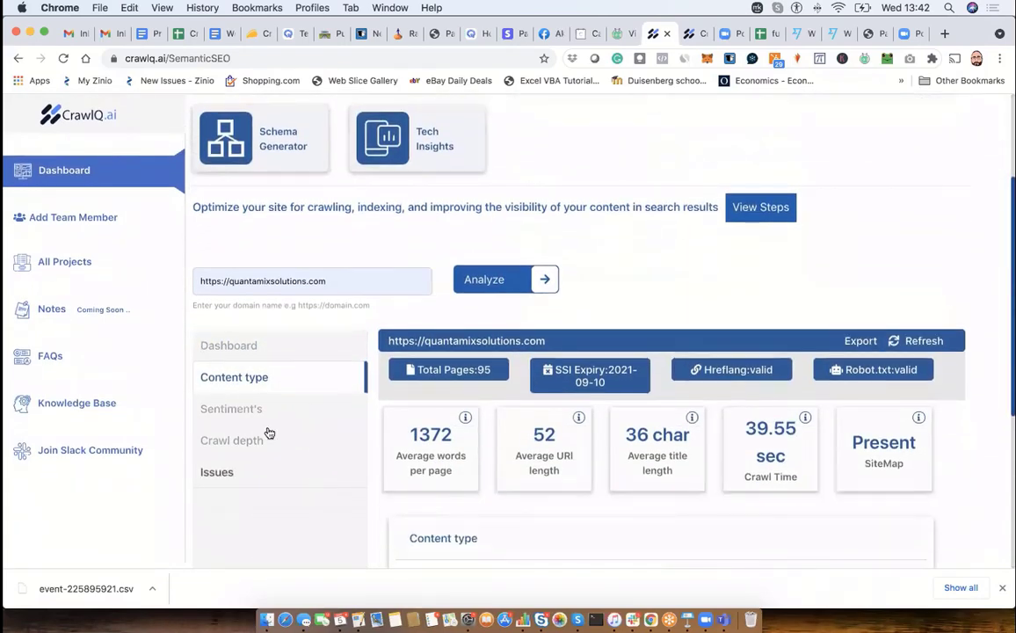
click(255, 411)
scroll(535, 464, down, 5)
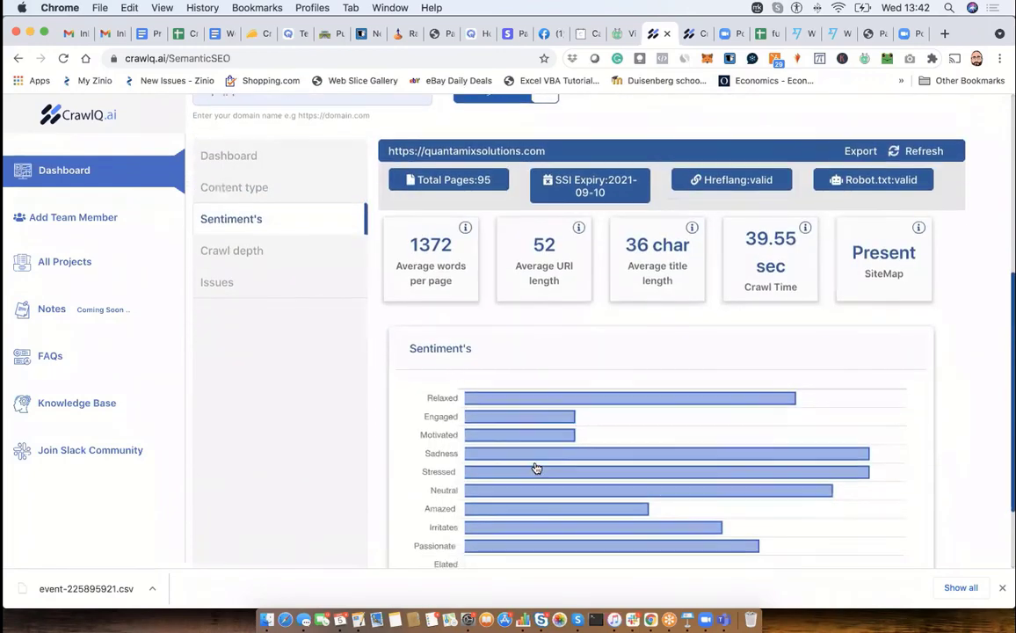
click(239, 251)
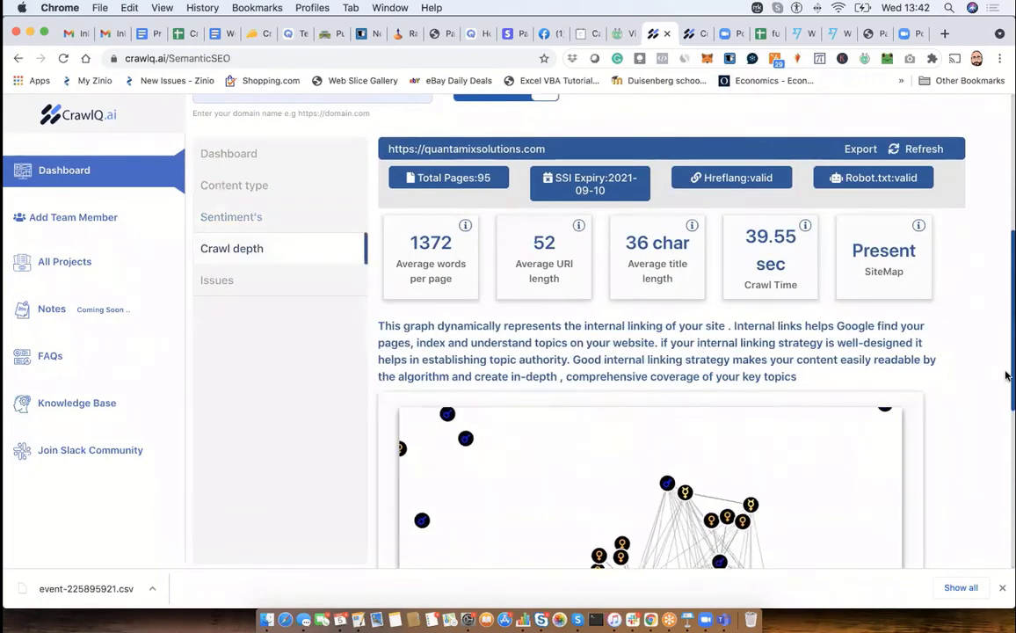
scroll(993, 369, down, 6)
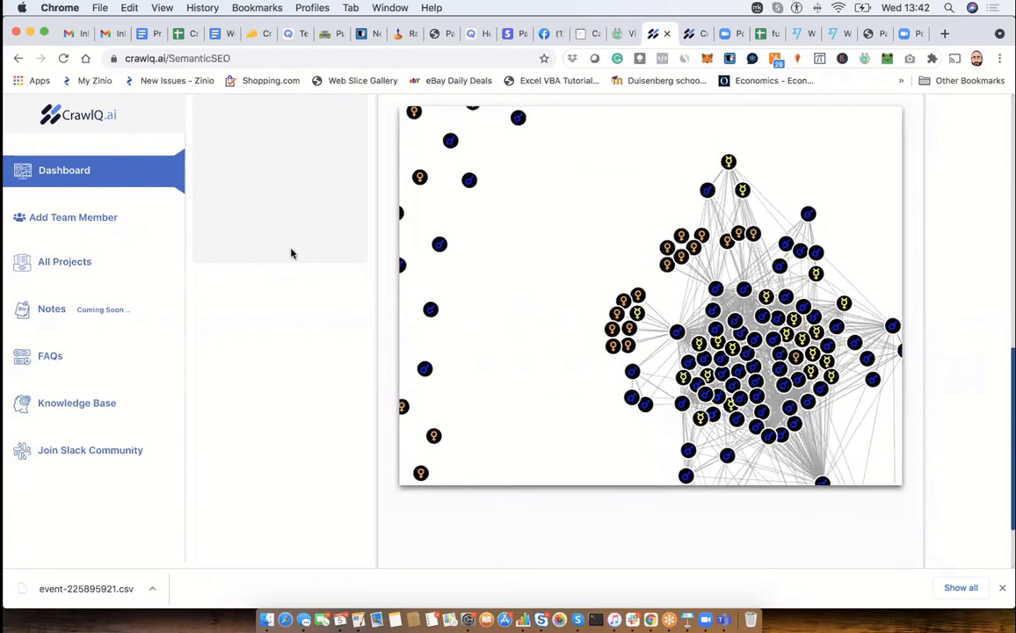
scroll(292, 254, up, 5)
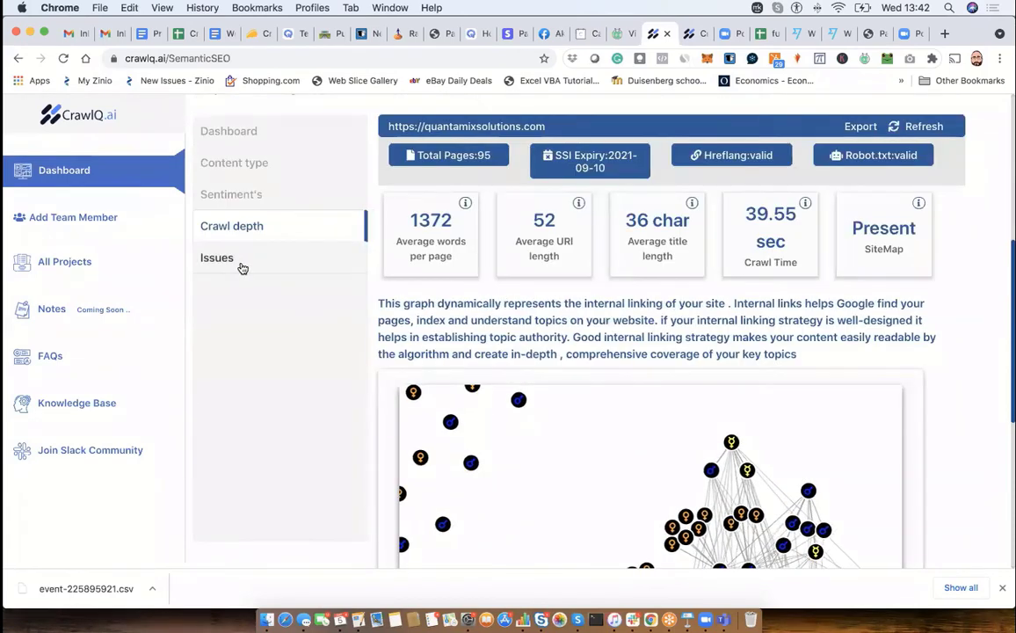
click(237, 262)
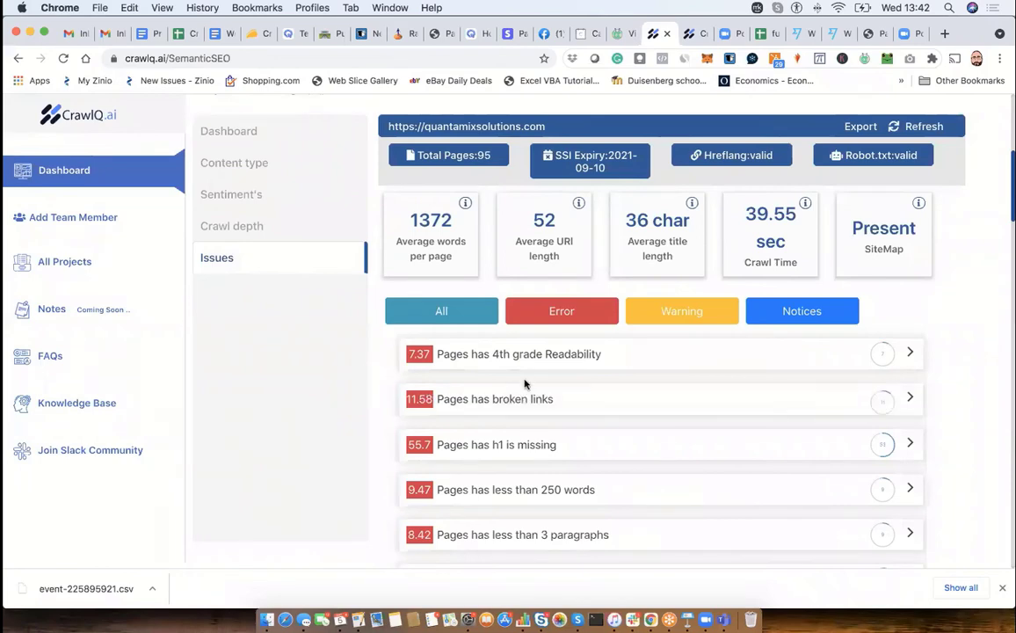
- Open the Market Research and Resonance tools and look over their available modules
scroll(964, 347, up, 5)
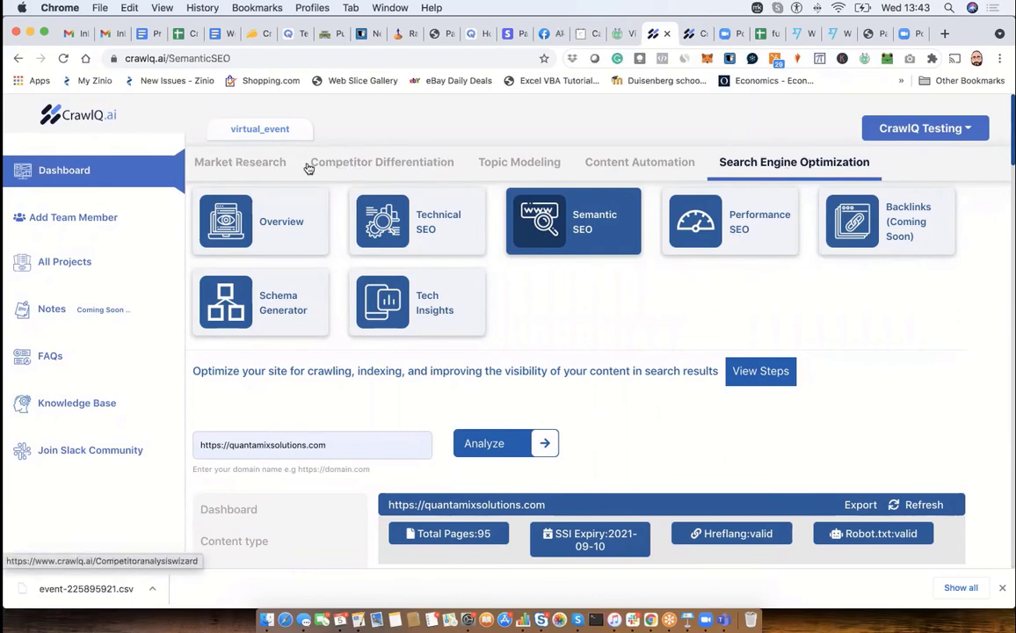
click(261, 166)
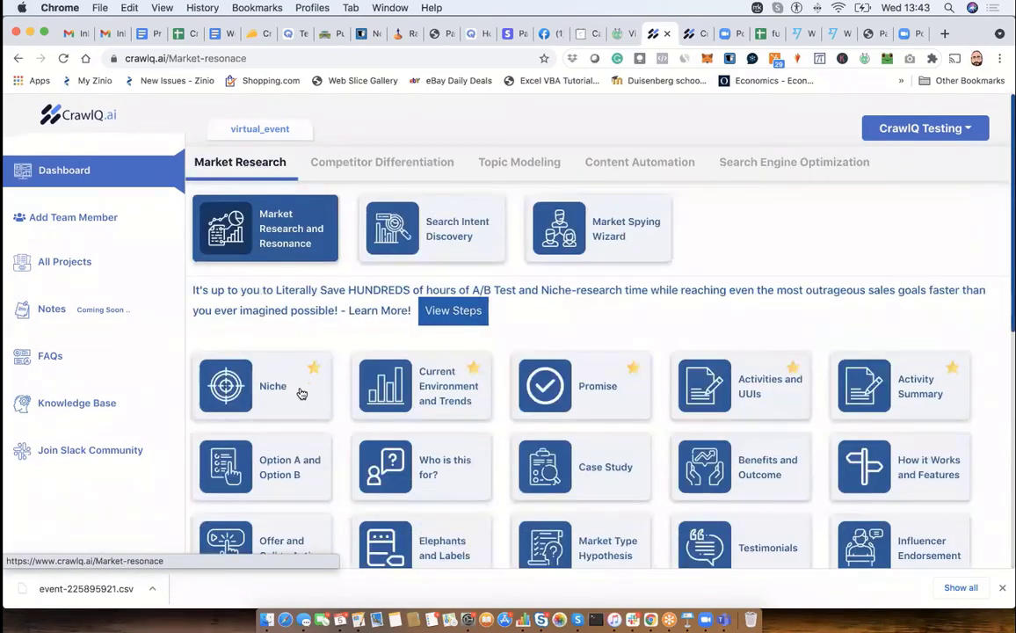
scroll(298, 393, down, 3)
scroll(299, 393, down, 2)
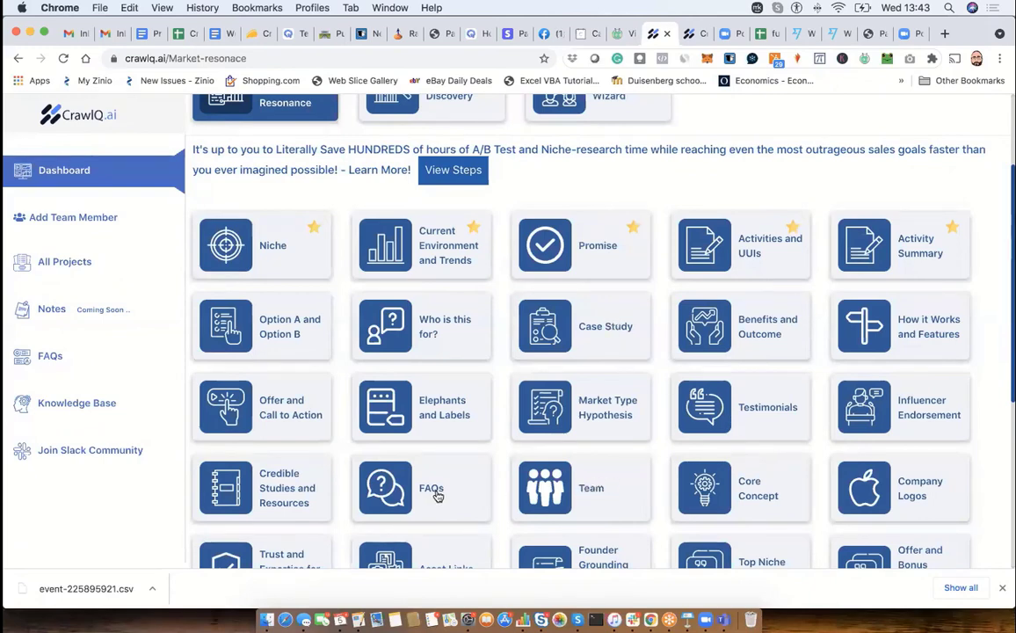
- Open the Asset Links module in Market Research and look over its link fields, from Assets Links down to Opt-In Page Link
scroll(438, 496, down, 2)
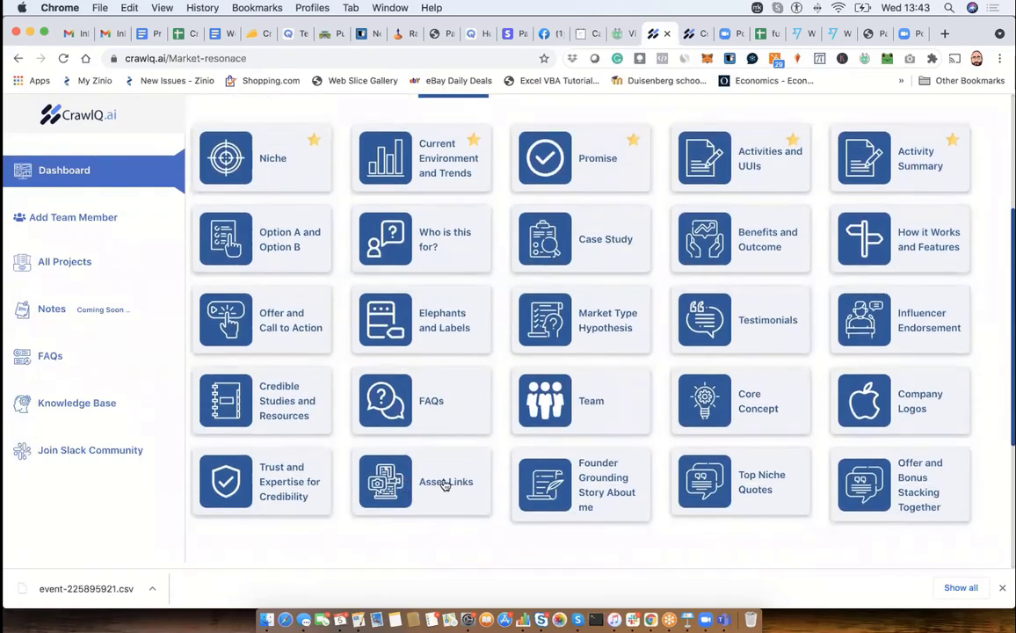
click(444, 486)
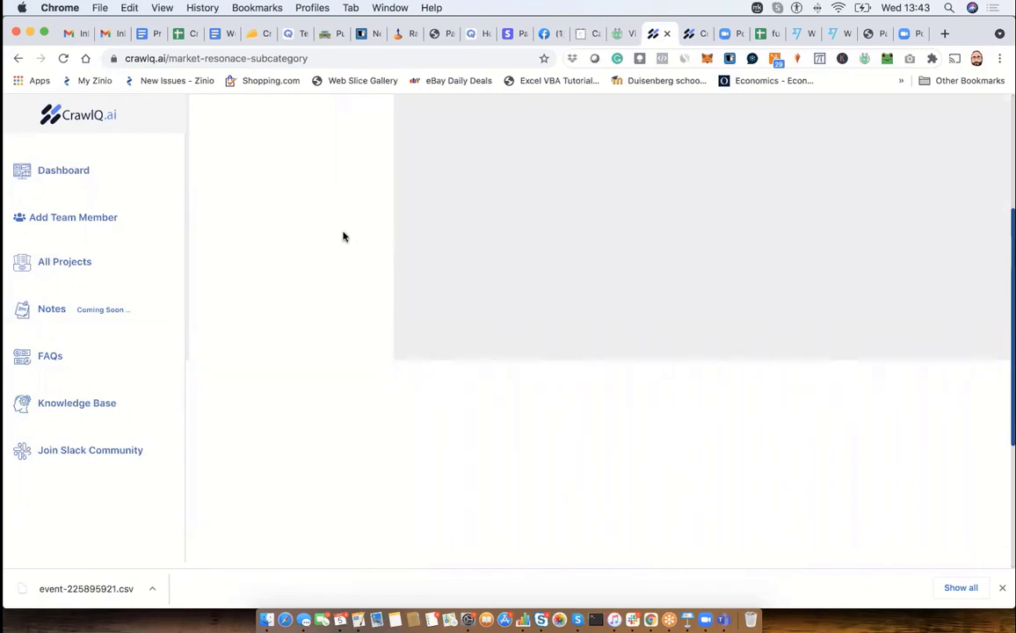
click(303, 230)
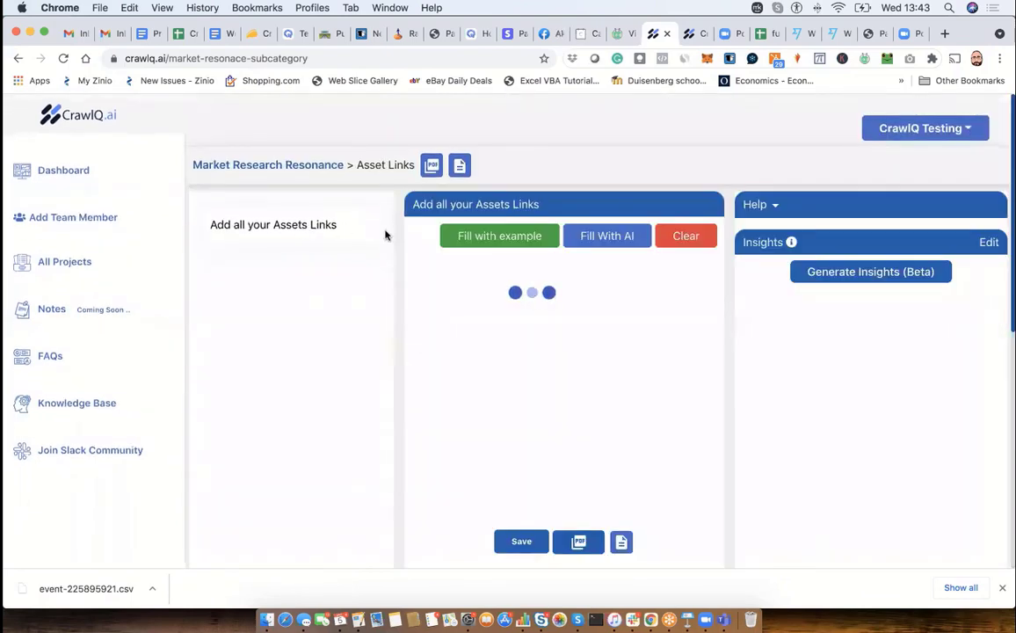
click(442, 301)
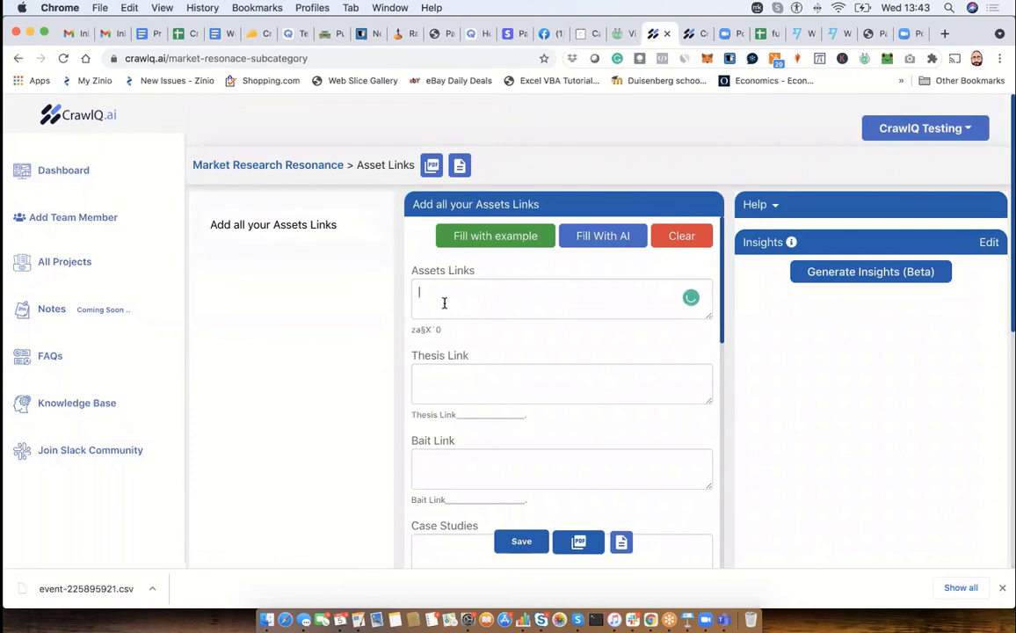
click(442, 381)
scroll(442, 457, down, 3)
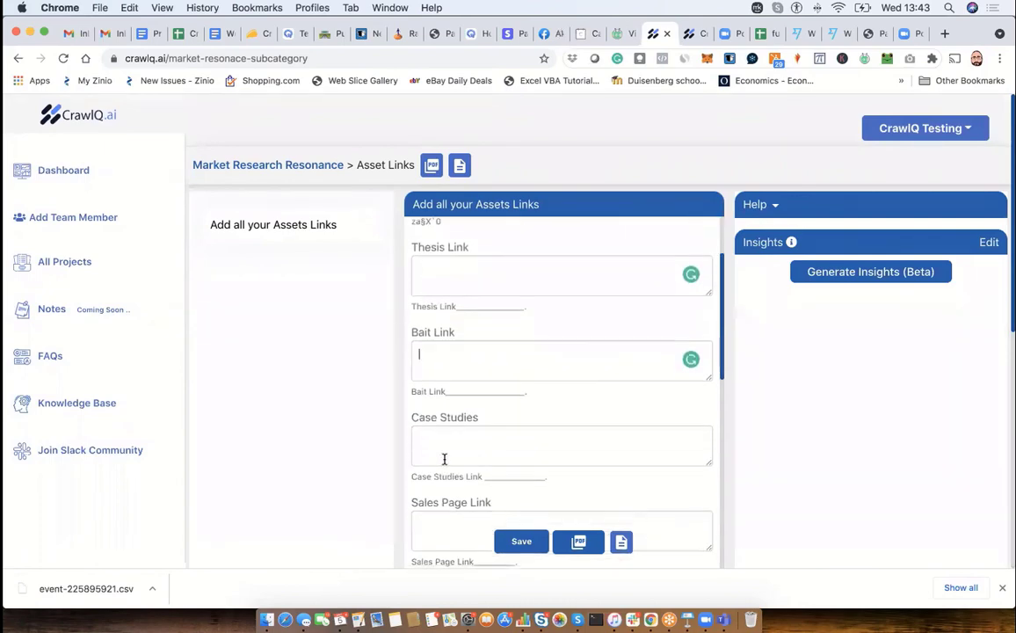
click(442, 455)
scroll(438, 530, down, 3)
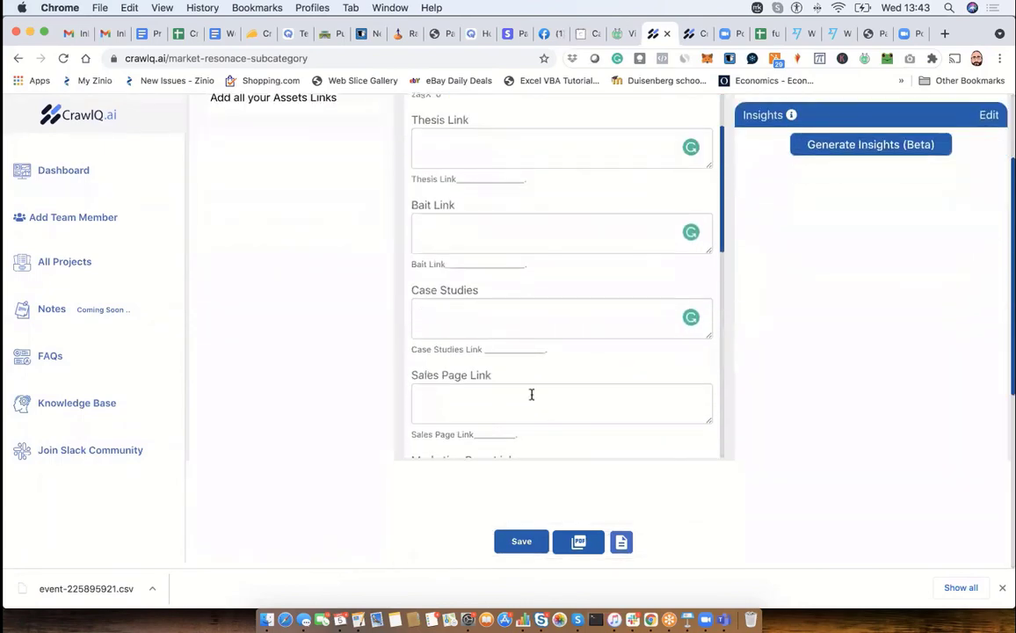
scroll(531, 394, down, 5)
scroll(531, 396, down, 3)
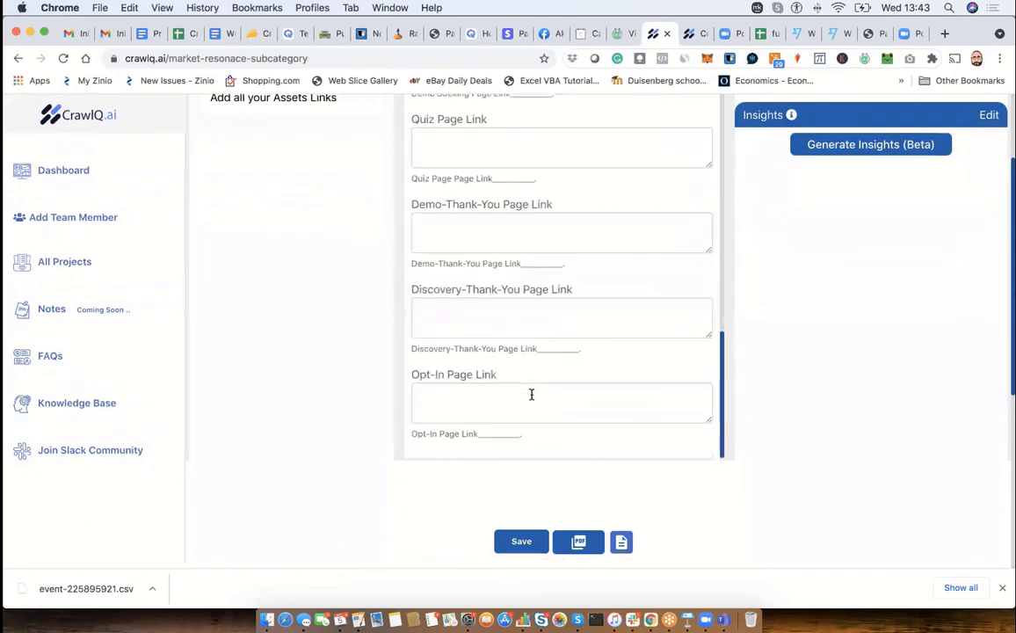
scroll(531, 395, up, 10)
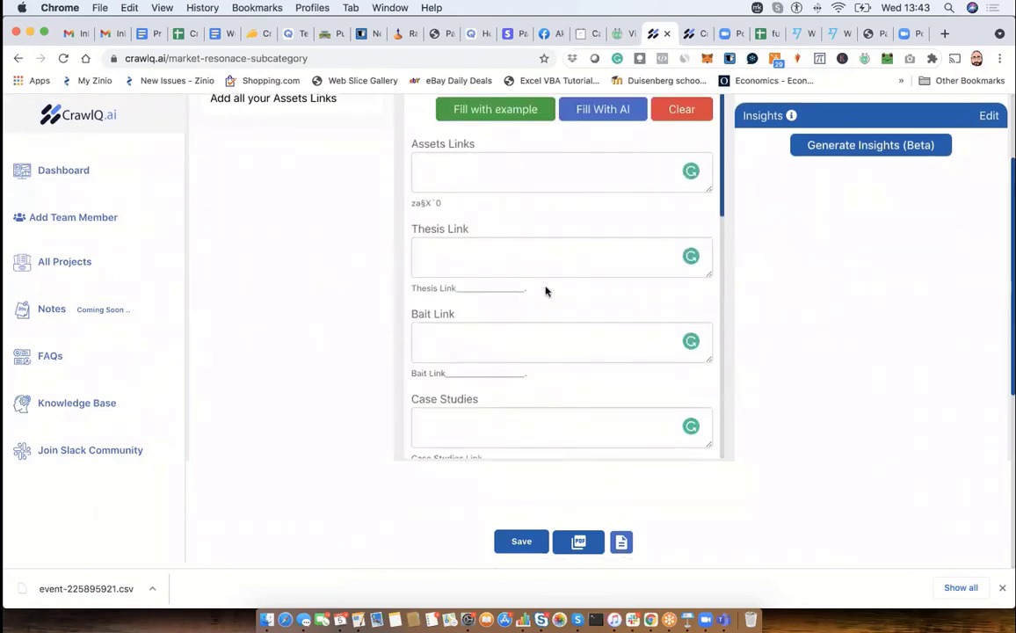
scroll(545, 291, up, 3)
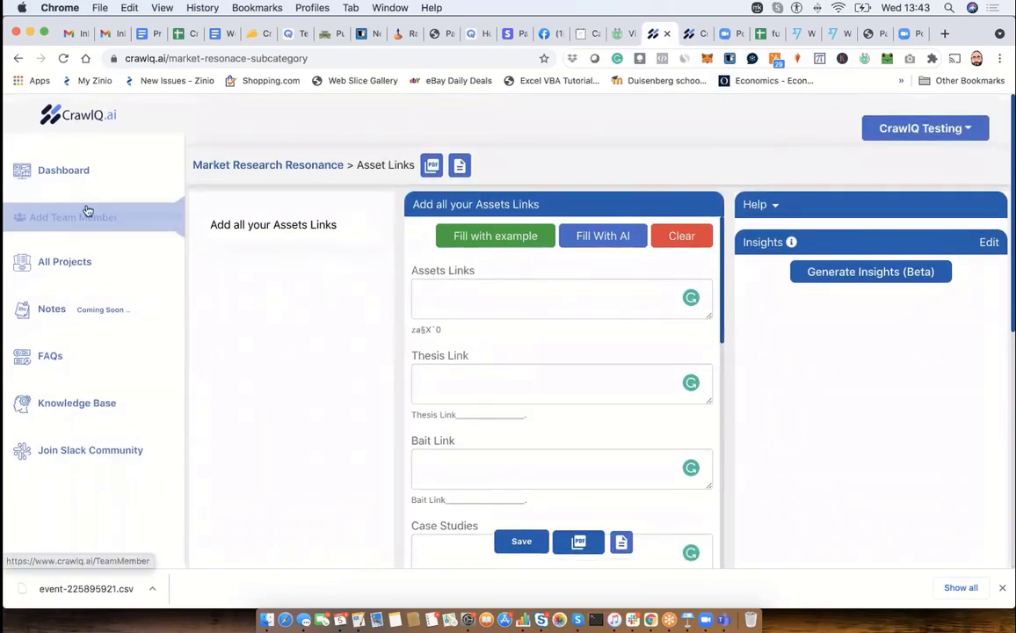
- Return to the dashboard, open the Niche module and read the insights for its Define your Niche section
click(70, 170)
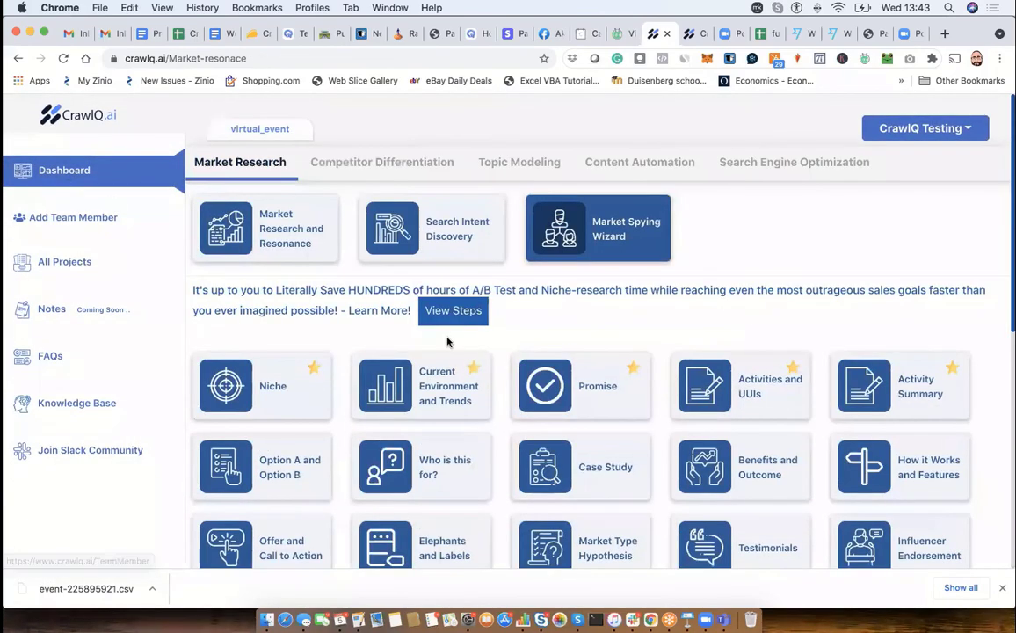
click(308, 365)
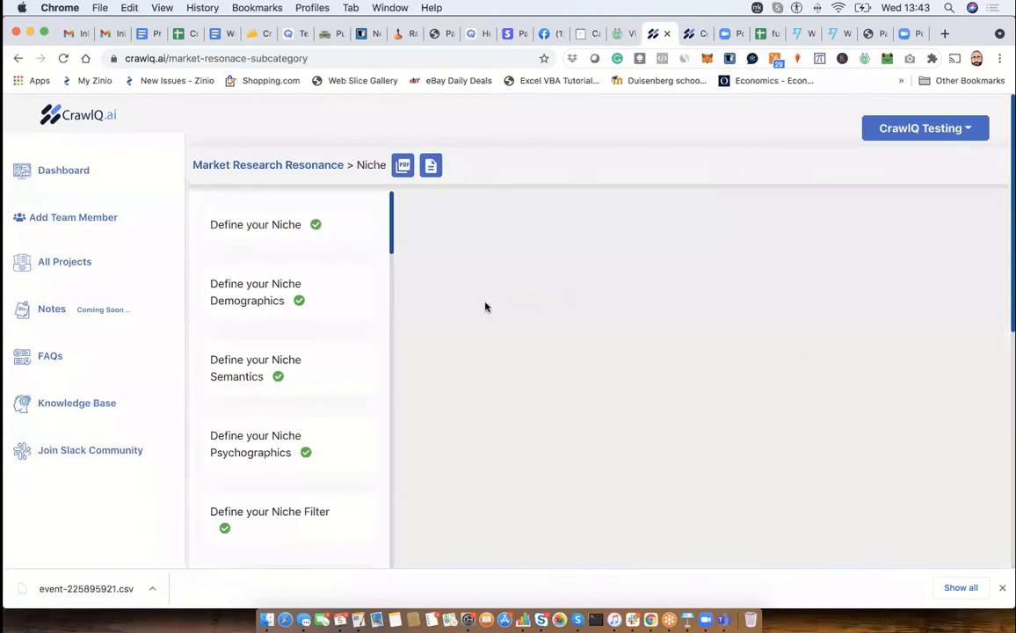
click(349, 291)
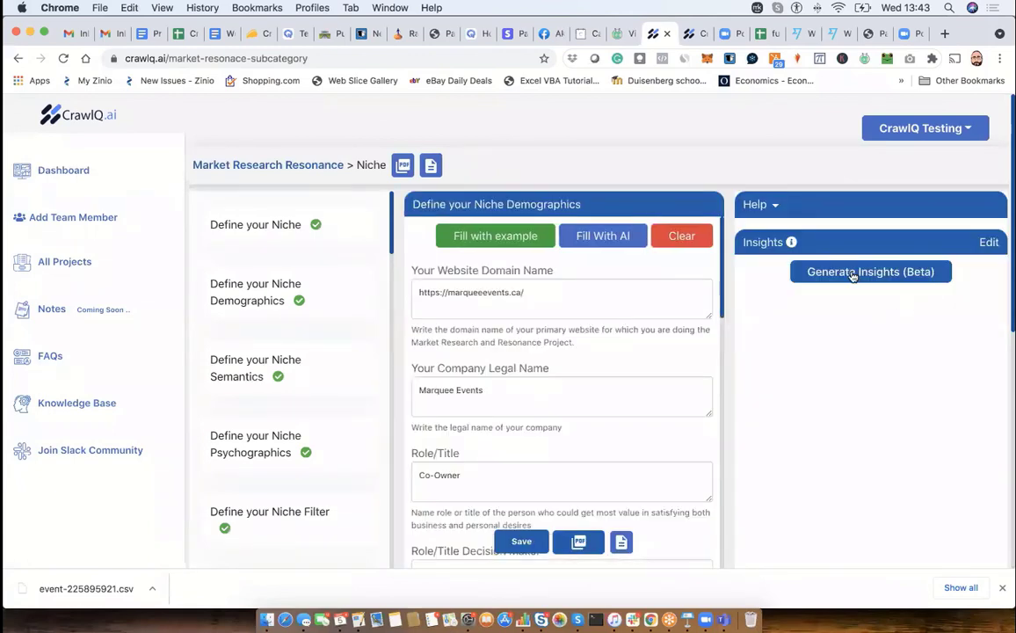
click(263, 233)
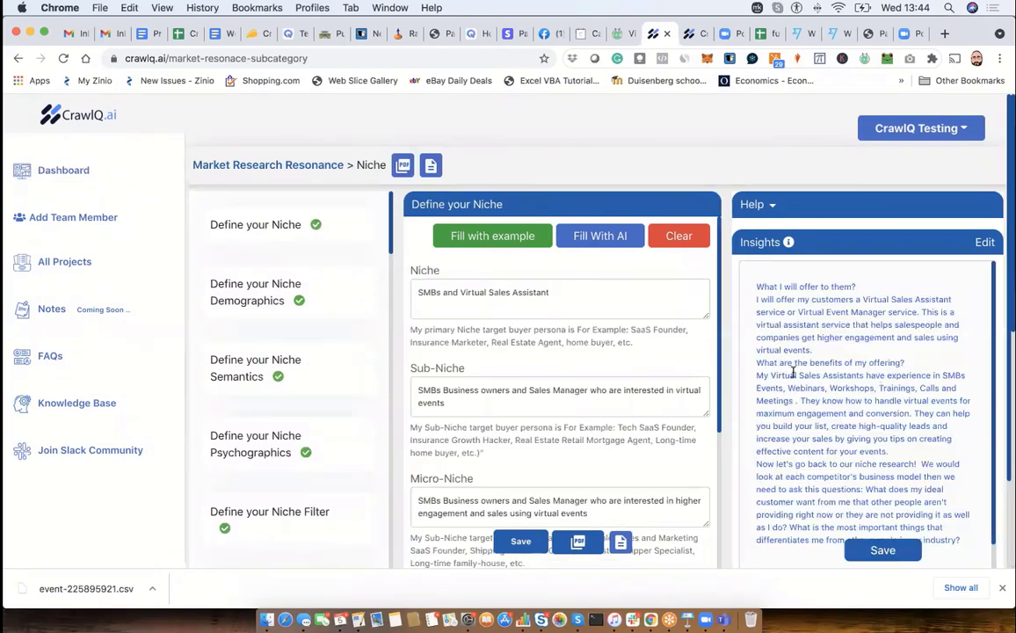
scroll(815, 399, down, 10)
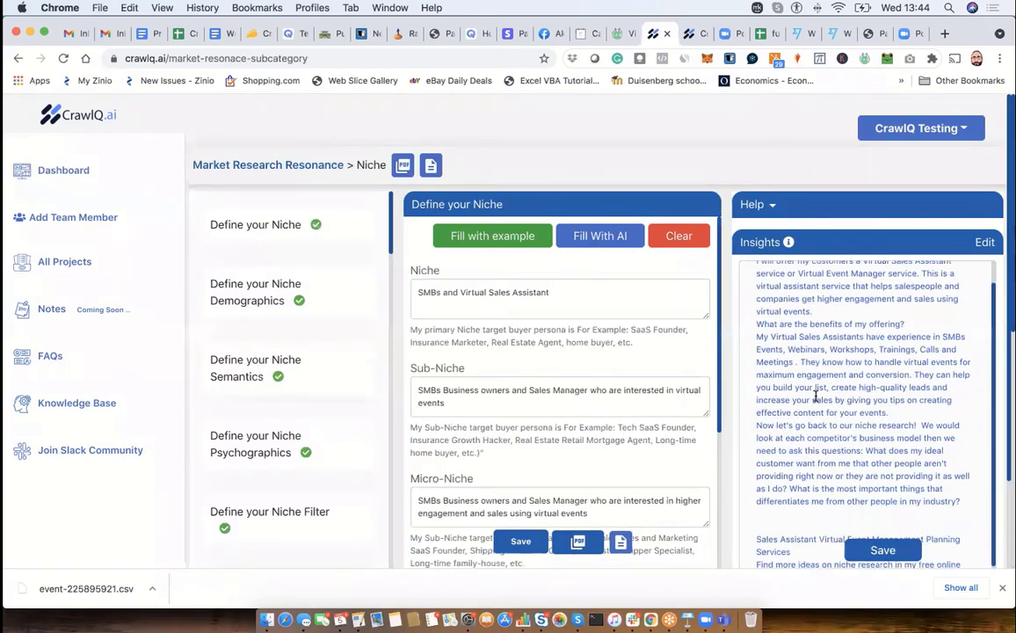
scroll(816, 397, down, 4)
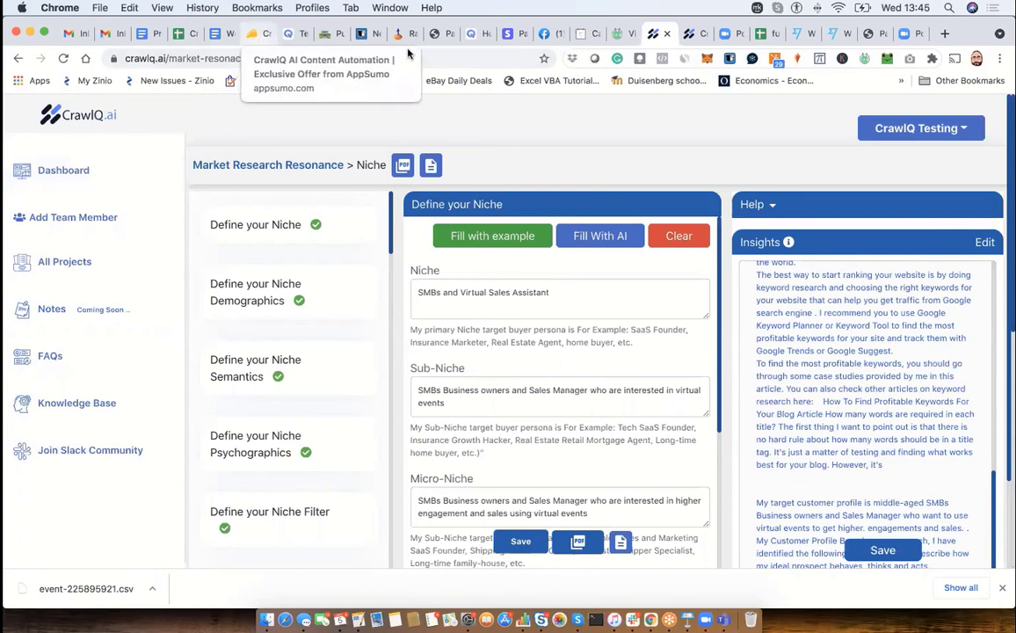
- Look over the Questions section of CrawlQ's AppSumo deal page and bring up the Facebook messages
click(261, 34)
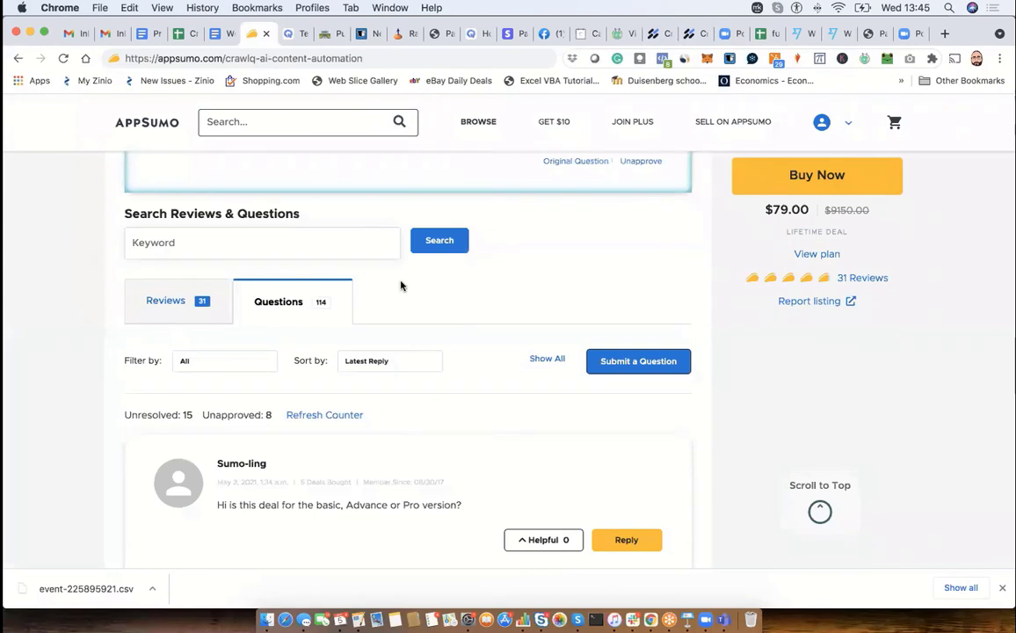
scroll(436, 397, down, 2)
scroll(436, 397, down, 3)
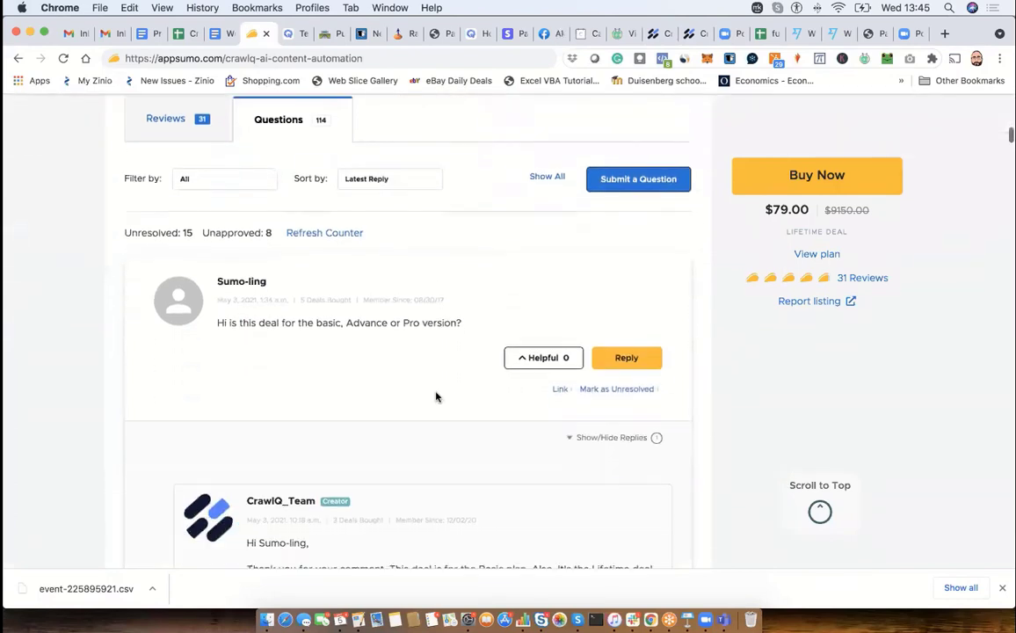
scroll(435, 398, up, 5)
scroll(436, 397, up, 2)
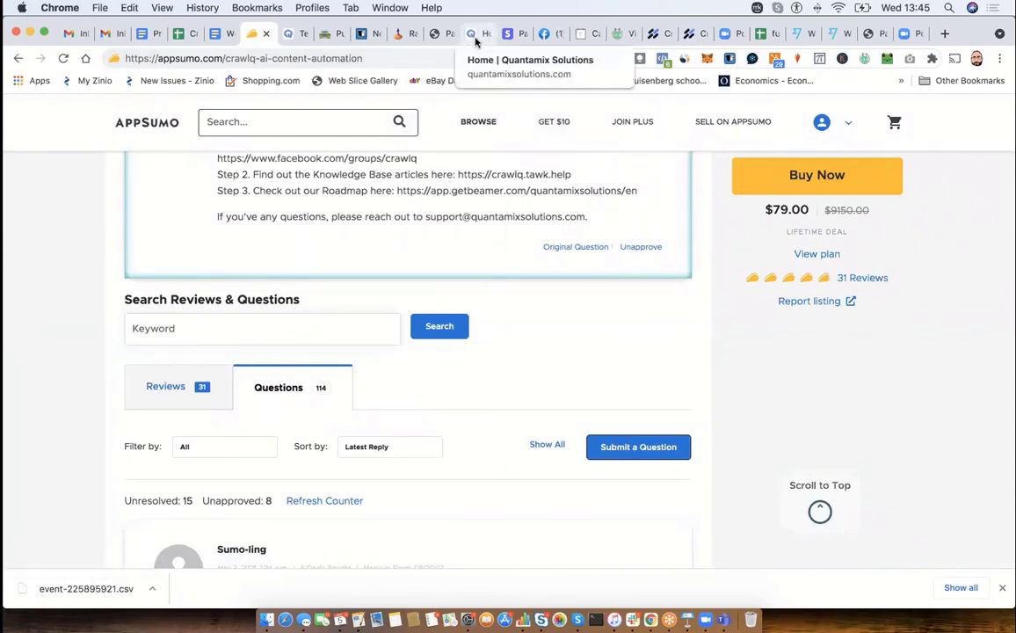
click(544, 37)
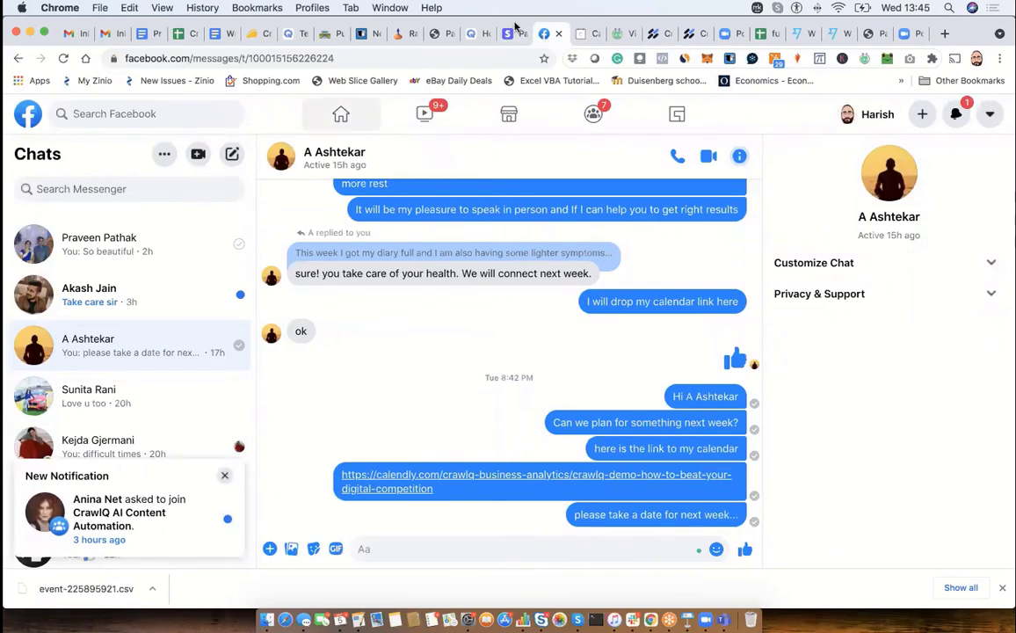
- Switch back to CrawlQ.ai, review the AI Content Re-Writer's options under Content Automation, and open the list of all projects
click(661, 35)
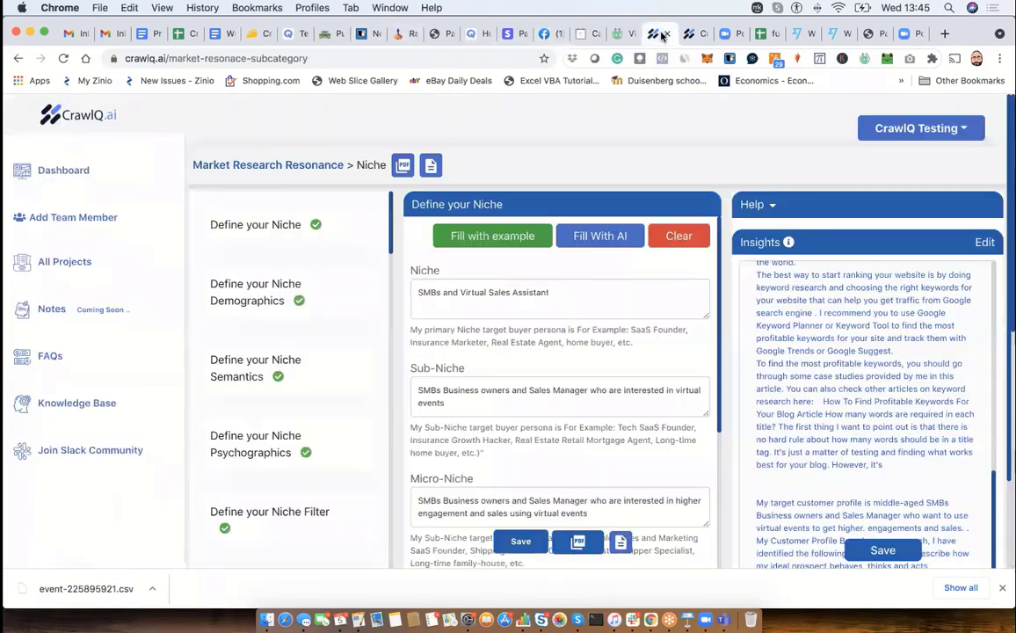
click(61, 175)
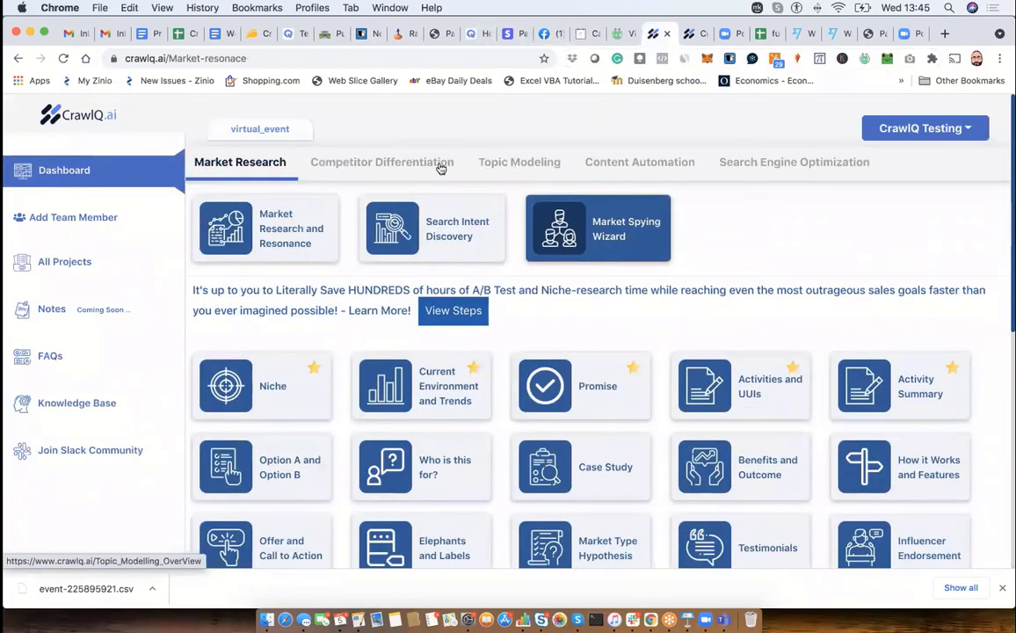
click(589, 164)
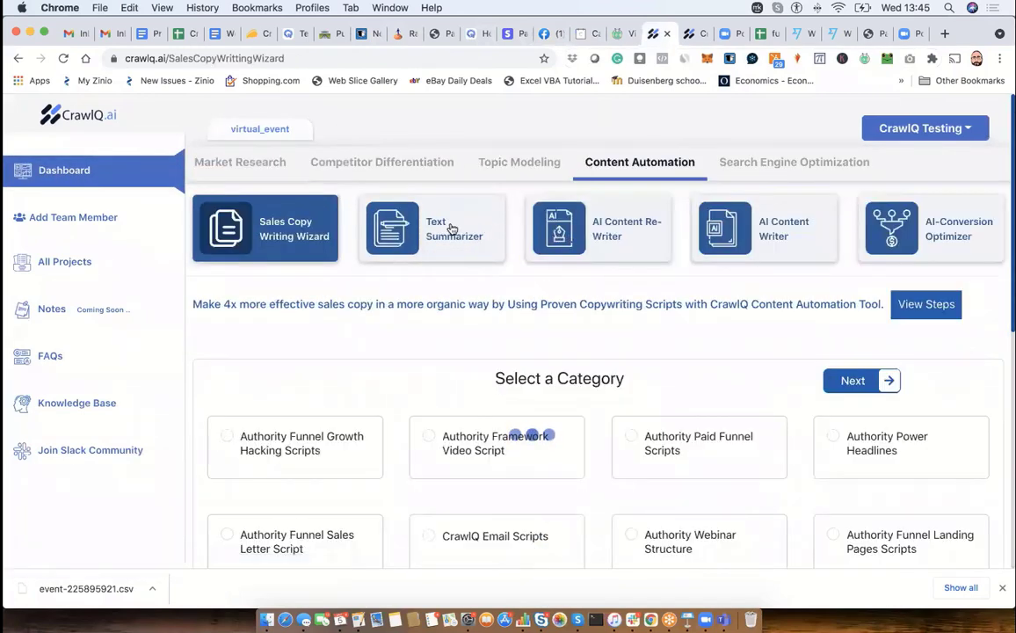
click(559, 236)
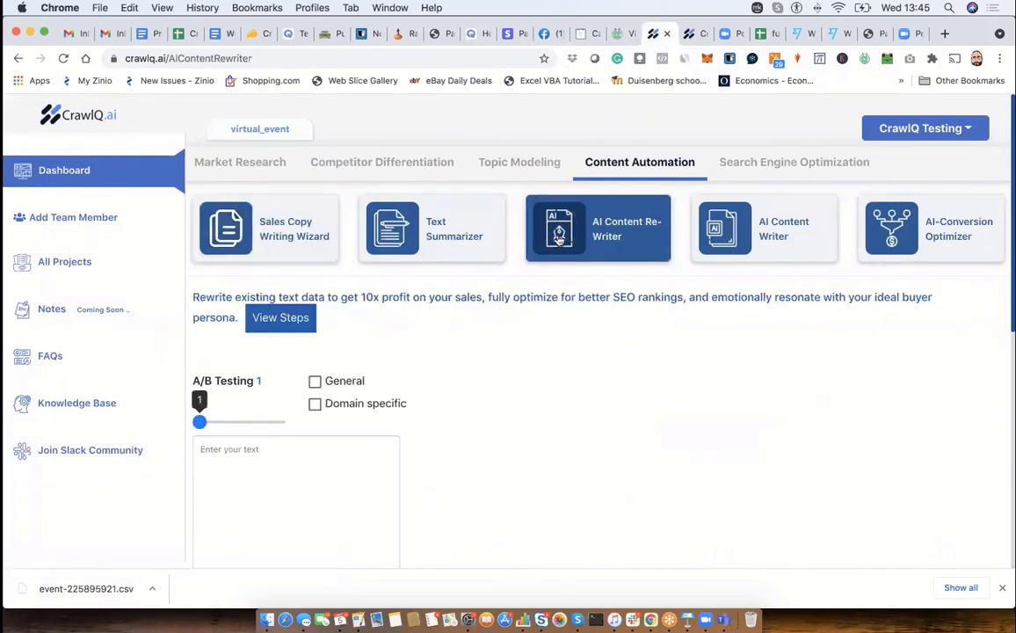
click(464, 223)
click(615, 224)
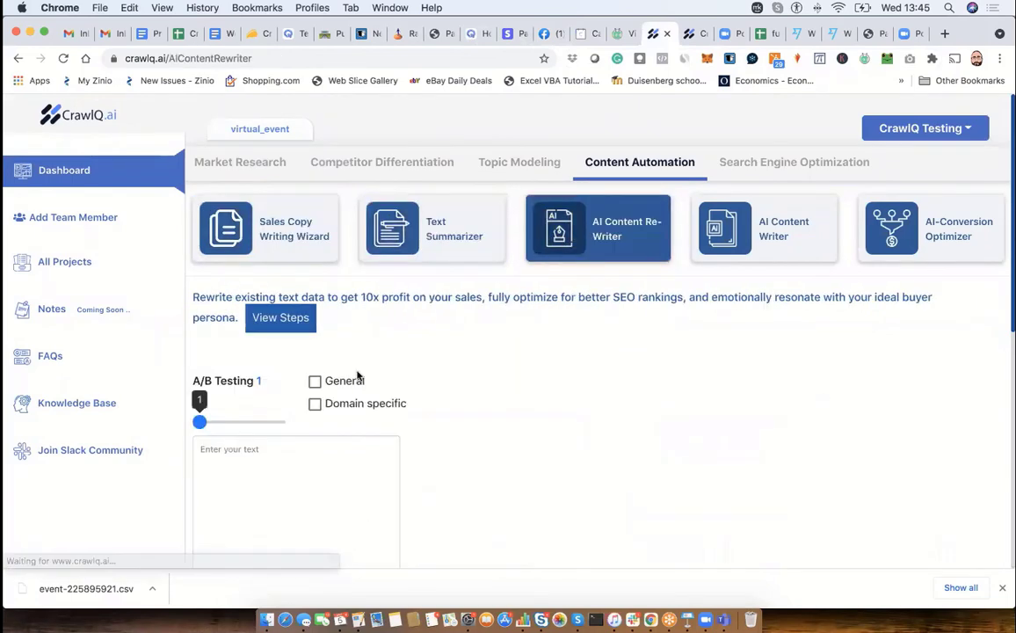
scroll(246, 448, down, 1)
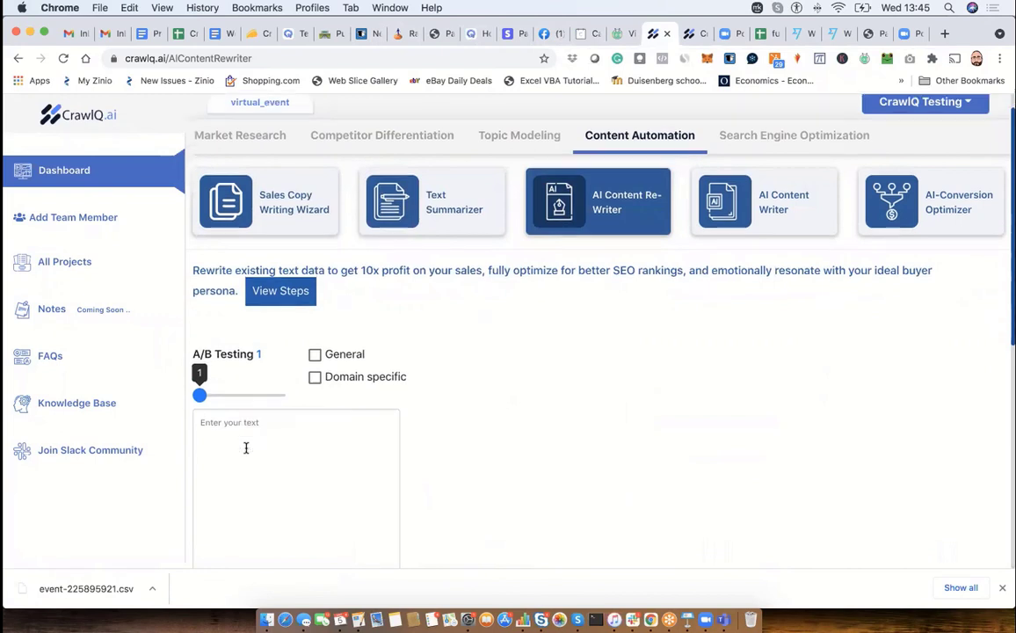
scroll(246, 449, down, 4)
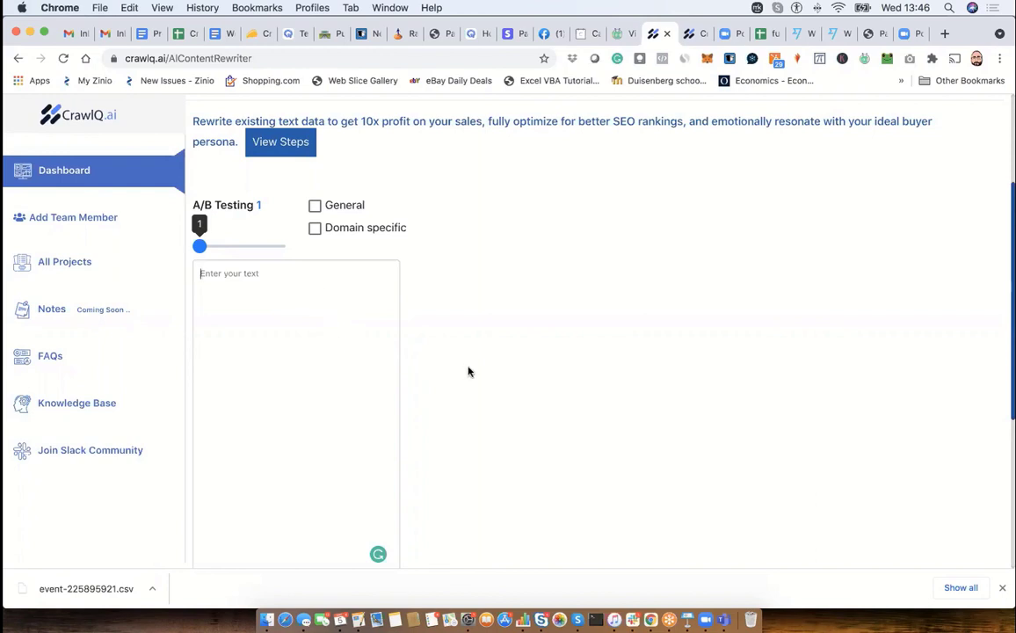
scroll(468, 370, down, 2)
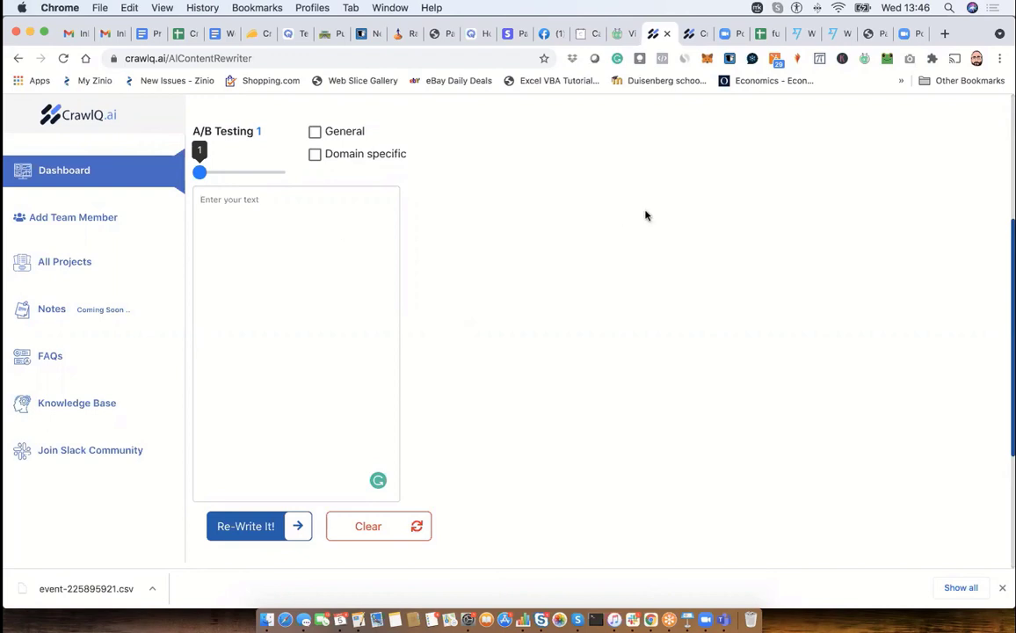
scroll(645, 216, up, 3)
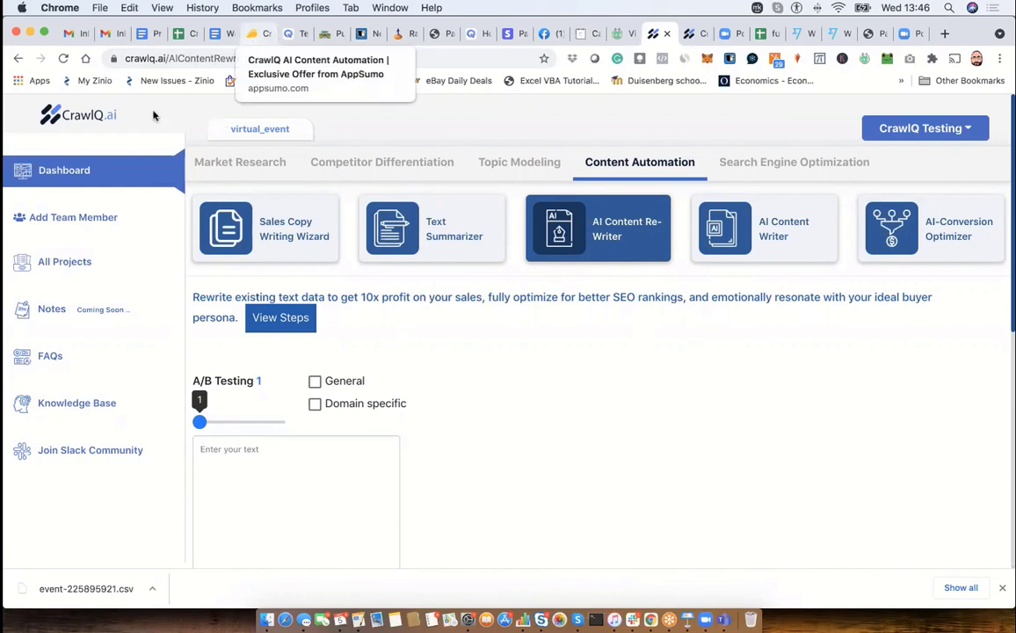
click(48, 262)
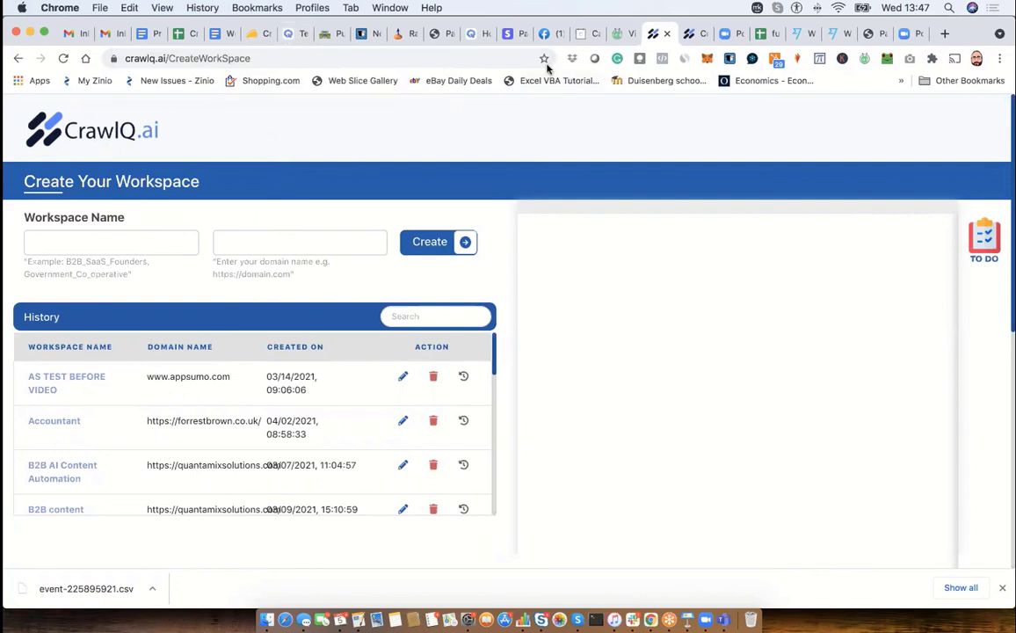
- Switch to Facebook, go back to the CrawlQ AI Content Automation group and browse its announcements, member posts and comments
click(547, 33)
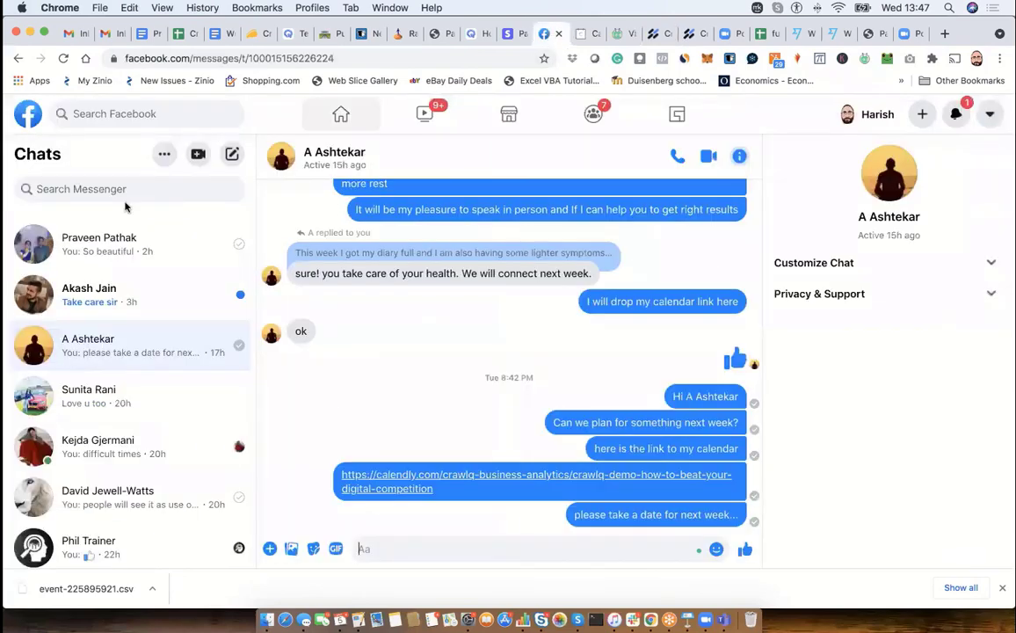
click(18, 58)
click(17, 59)
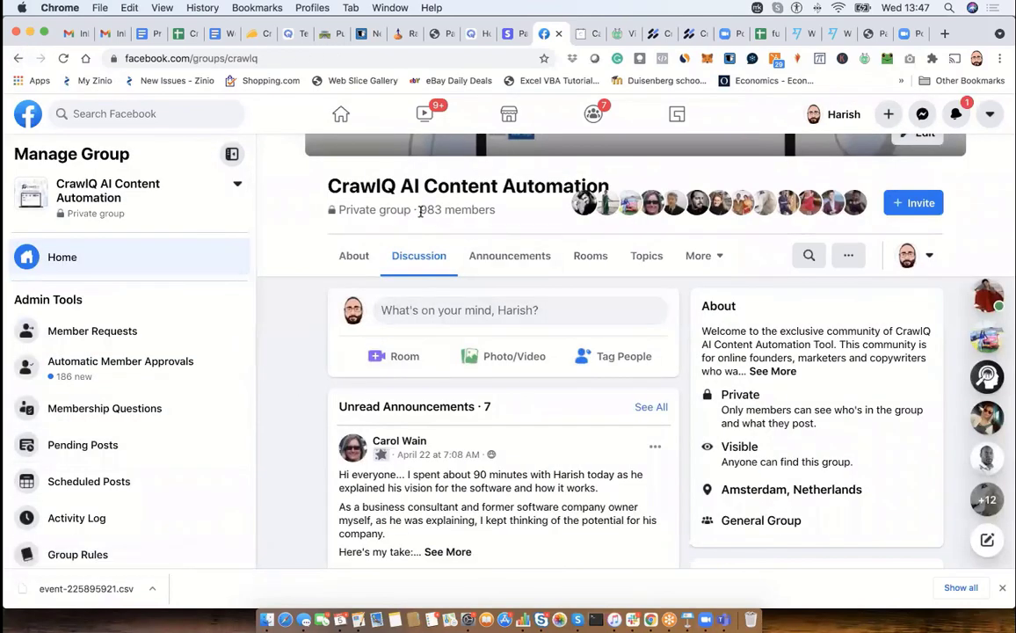
double_click(421, 210)
scroll(562, 404, down, 10)
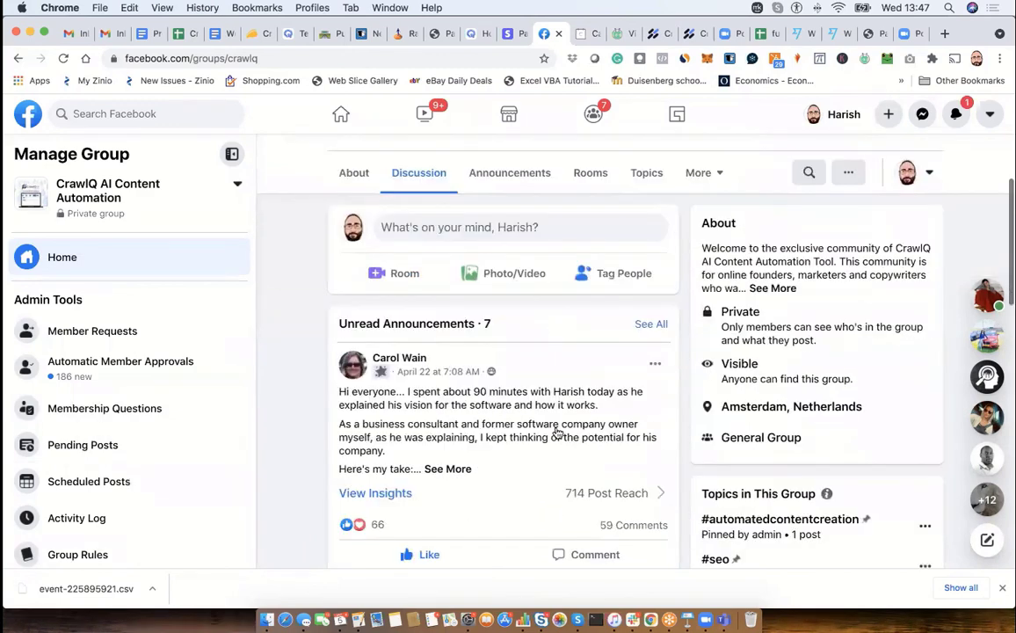
scroll(555, 432, down, 5)
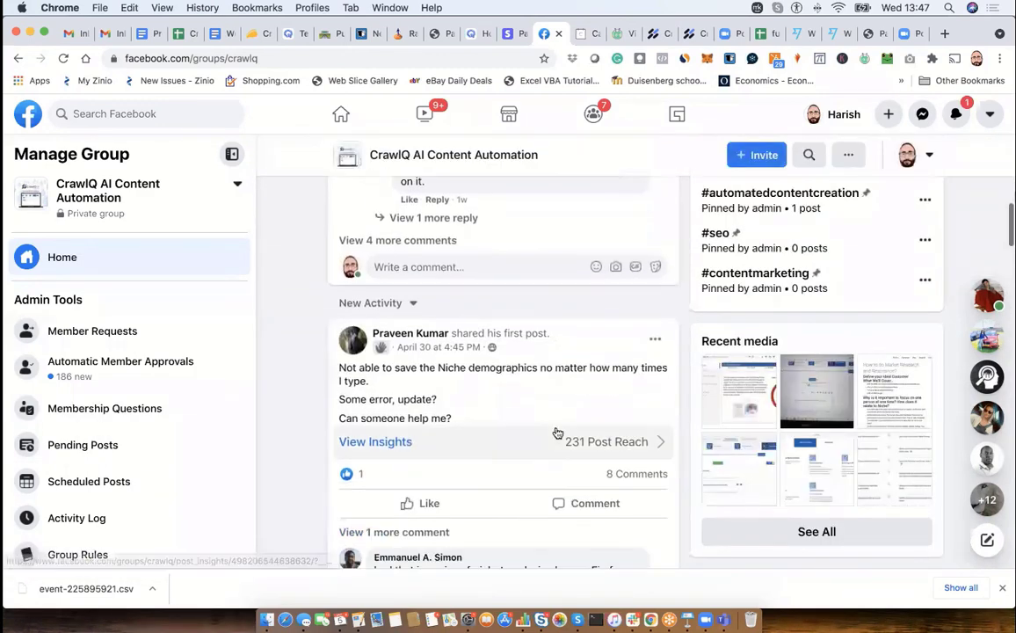
scroll(556, 432, down, 5)
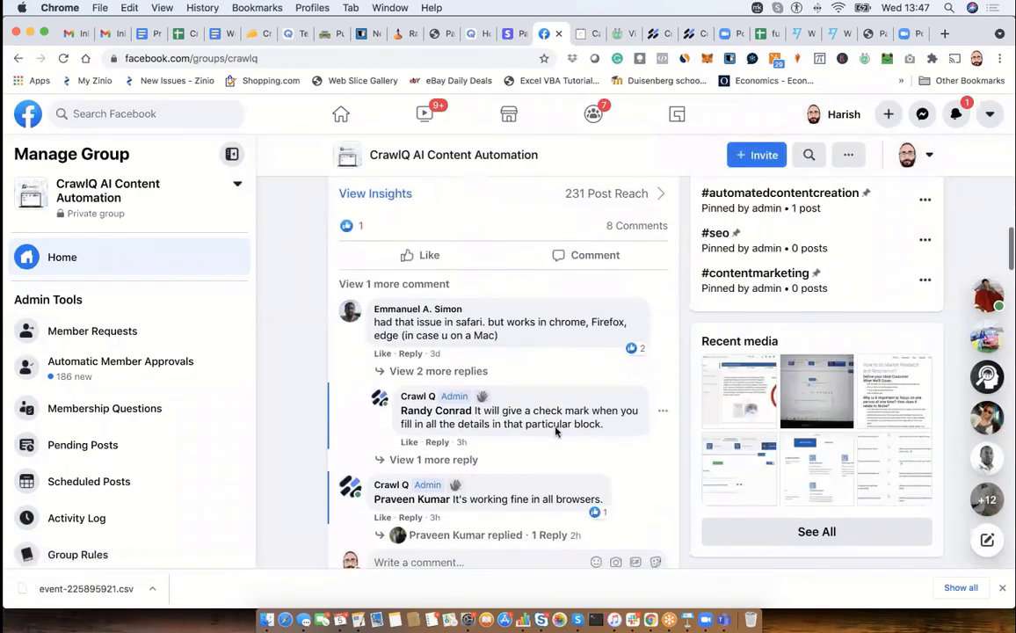
scroll(556, 432, down, 15)
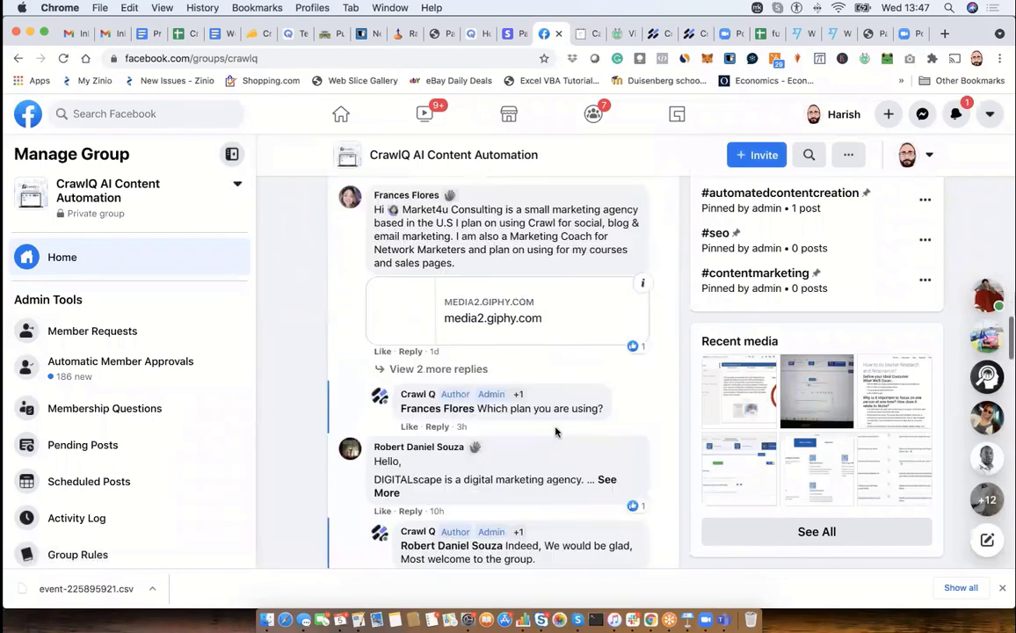
- Finish reading the Facebook group's member posts, switch back to CrawlQ.ai and open the virtual_event workspace from the workspace history
scroll(555, 428, down, 3)
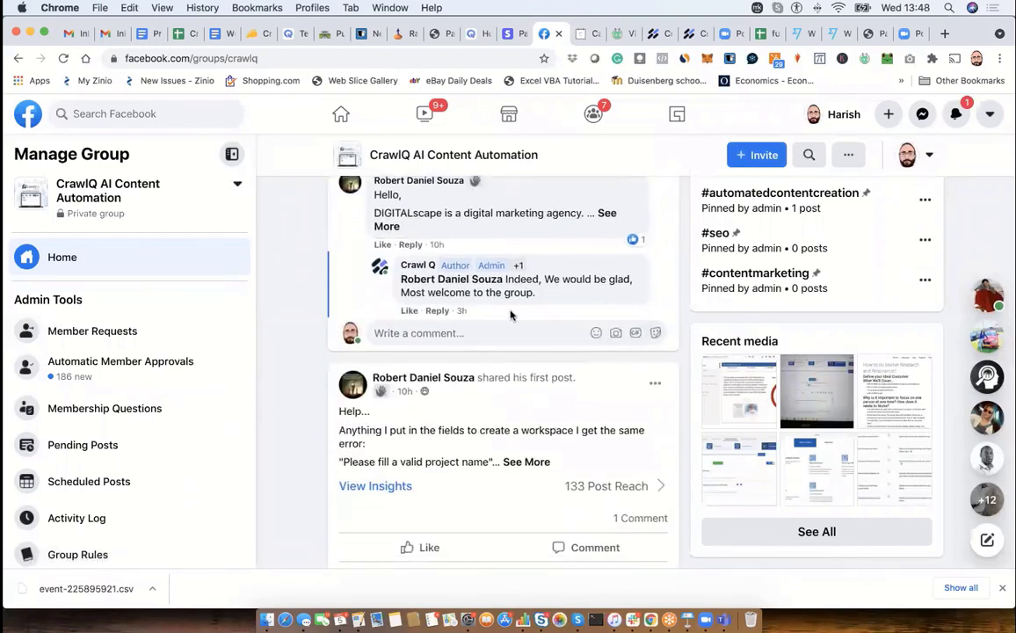
scroll(518, 431, down, 2)
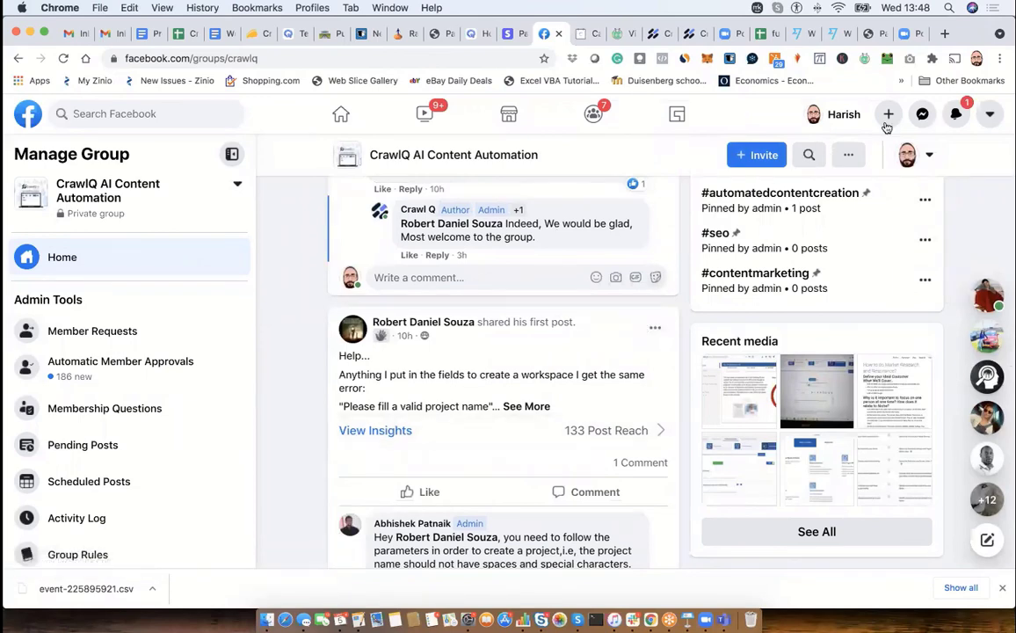
click(655, 35)
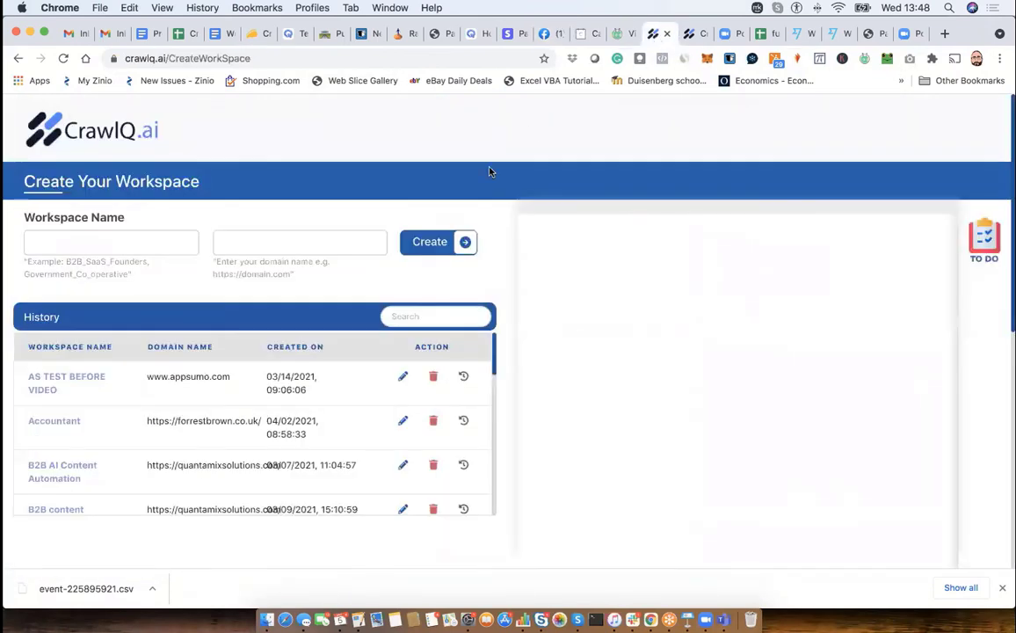
scroll(33, 461, down, 5)
scroll(33, 462, down, 5)
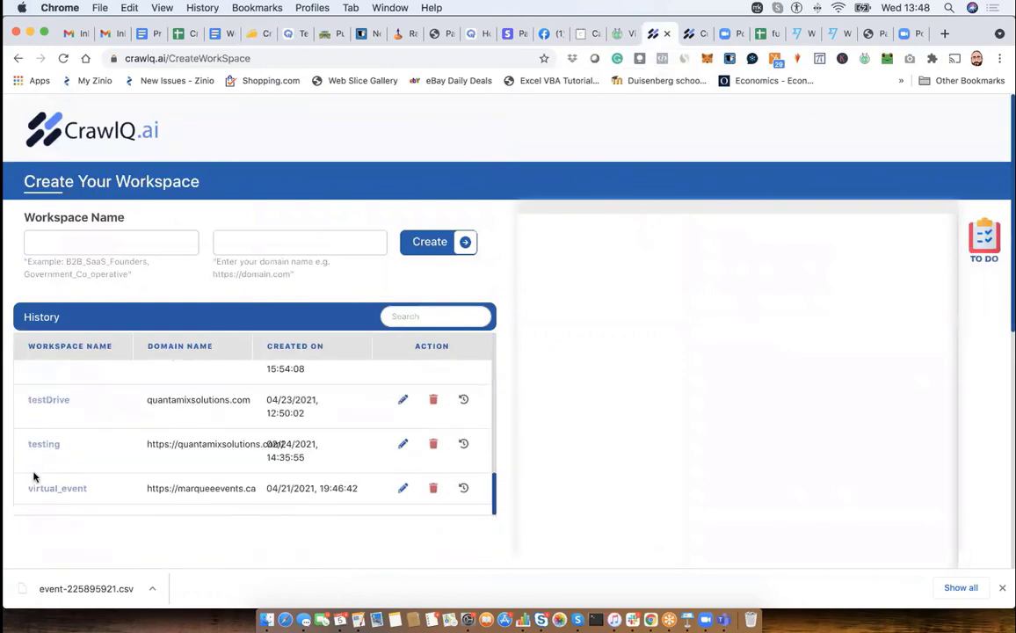
click(35, 492)
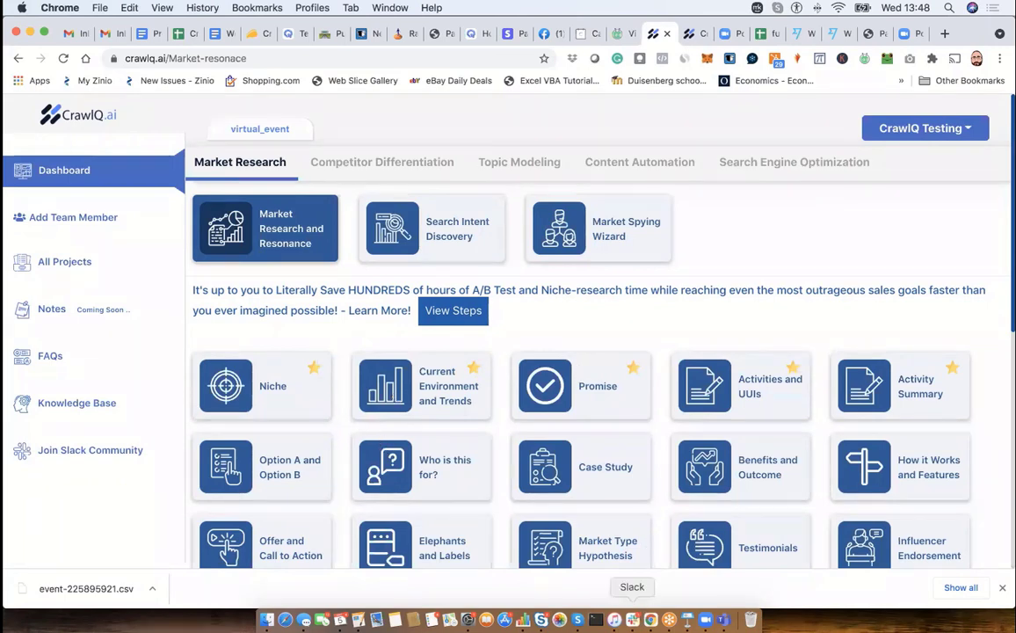
- Switch to Slack, look through the introduce-yourself and feedback channels of the CrawlQ.ai workspace, and bring up Zoom
click(632, 619)
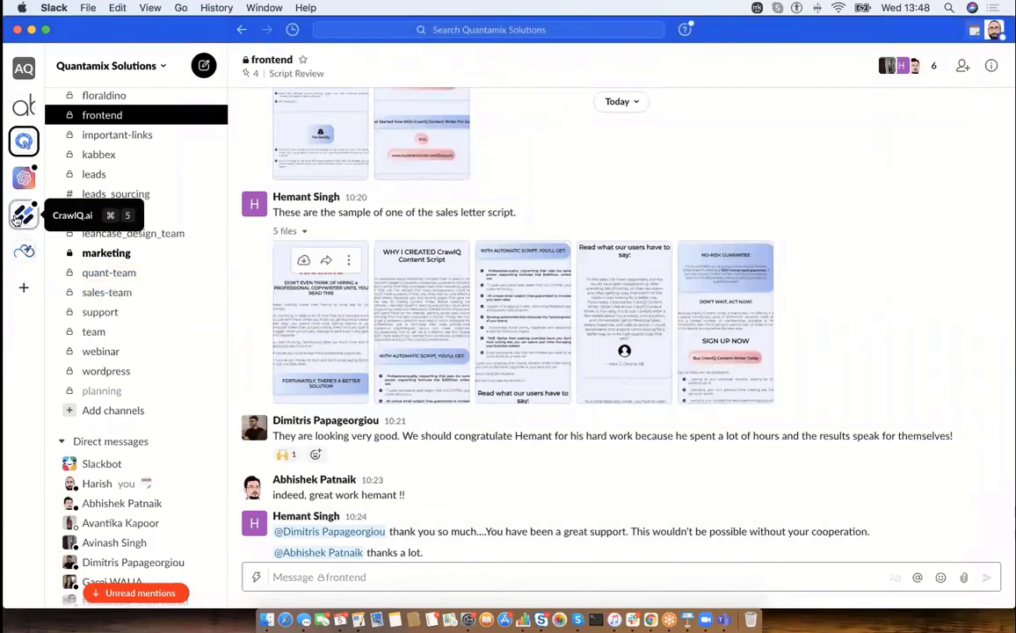
click(15, 219)
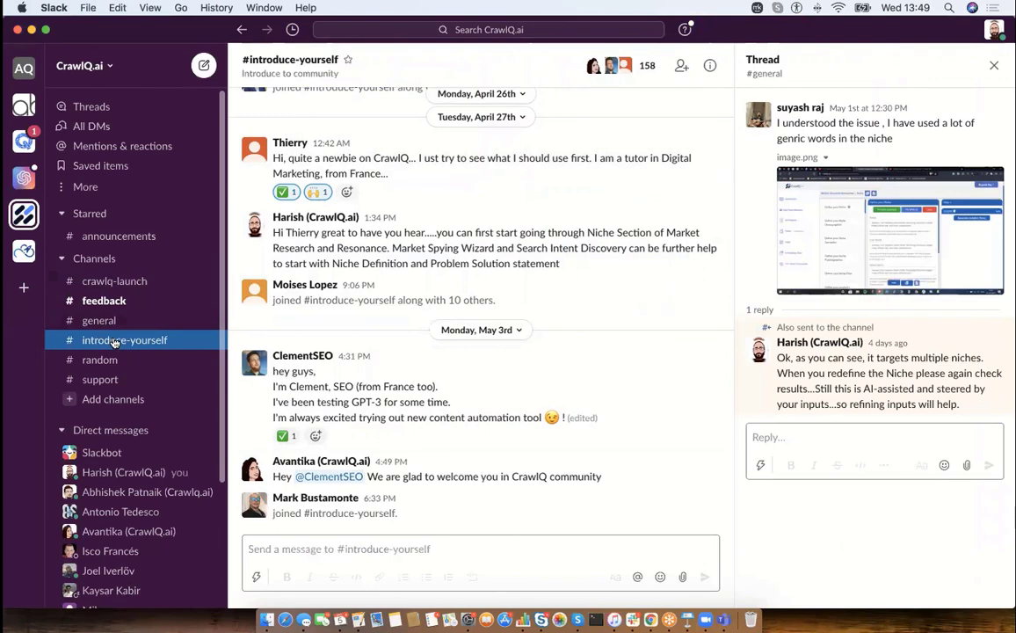
click(91, 304)
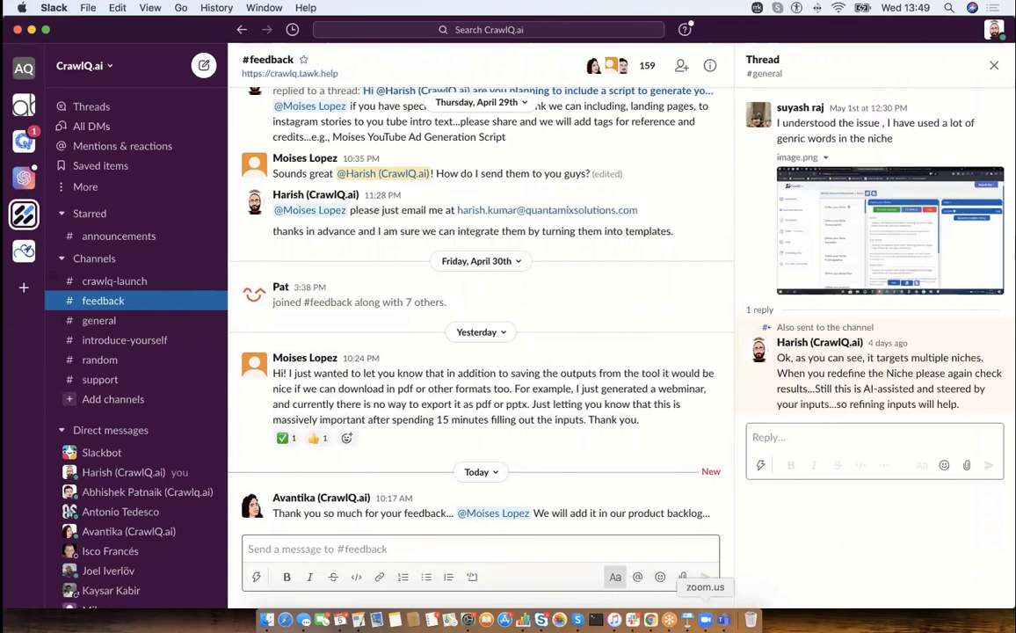
click(706, 620)
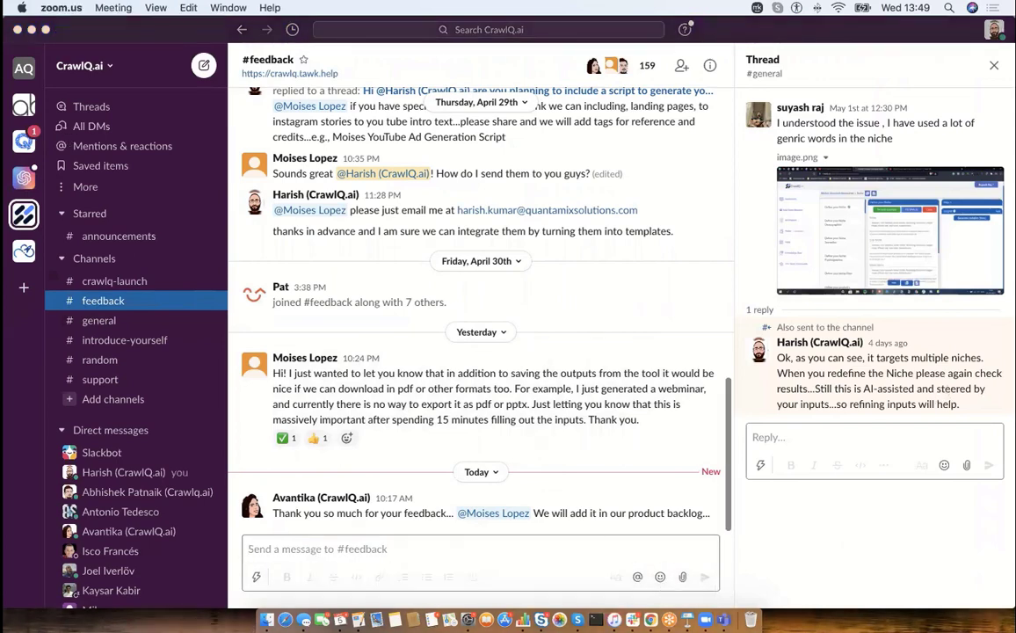